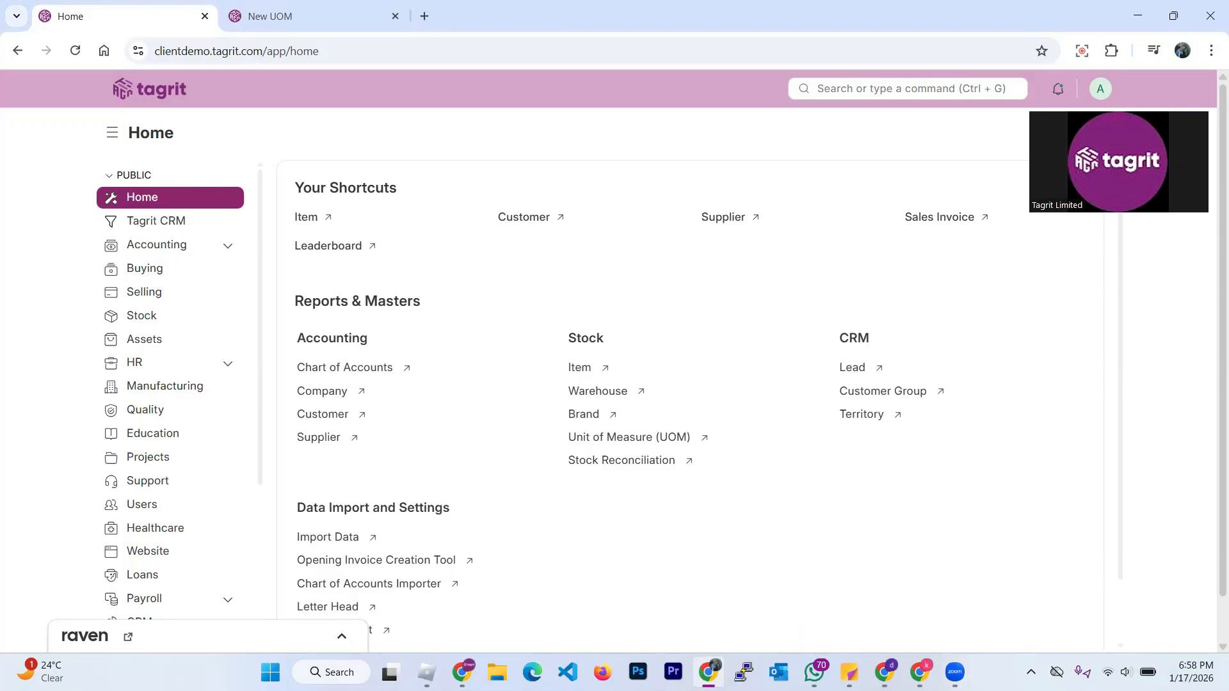
mouse_move(708, 672)
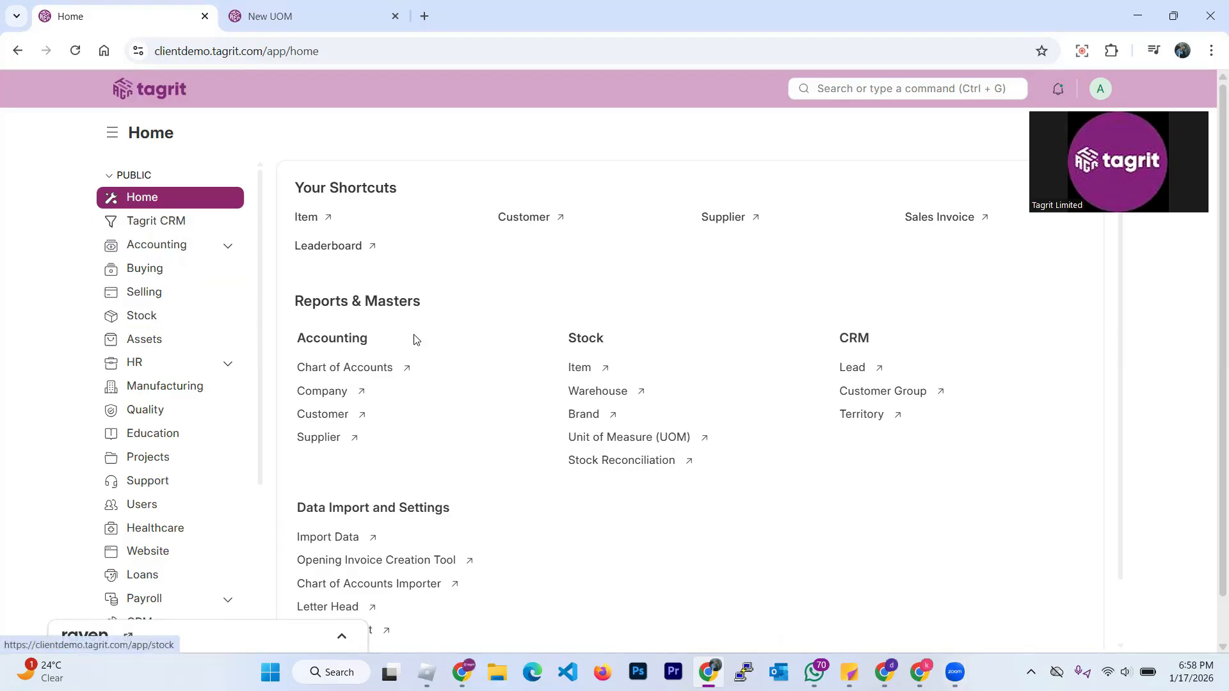
scroll(208, 391, "down", 2)
scroll(208, 392, "up", 3)
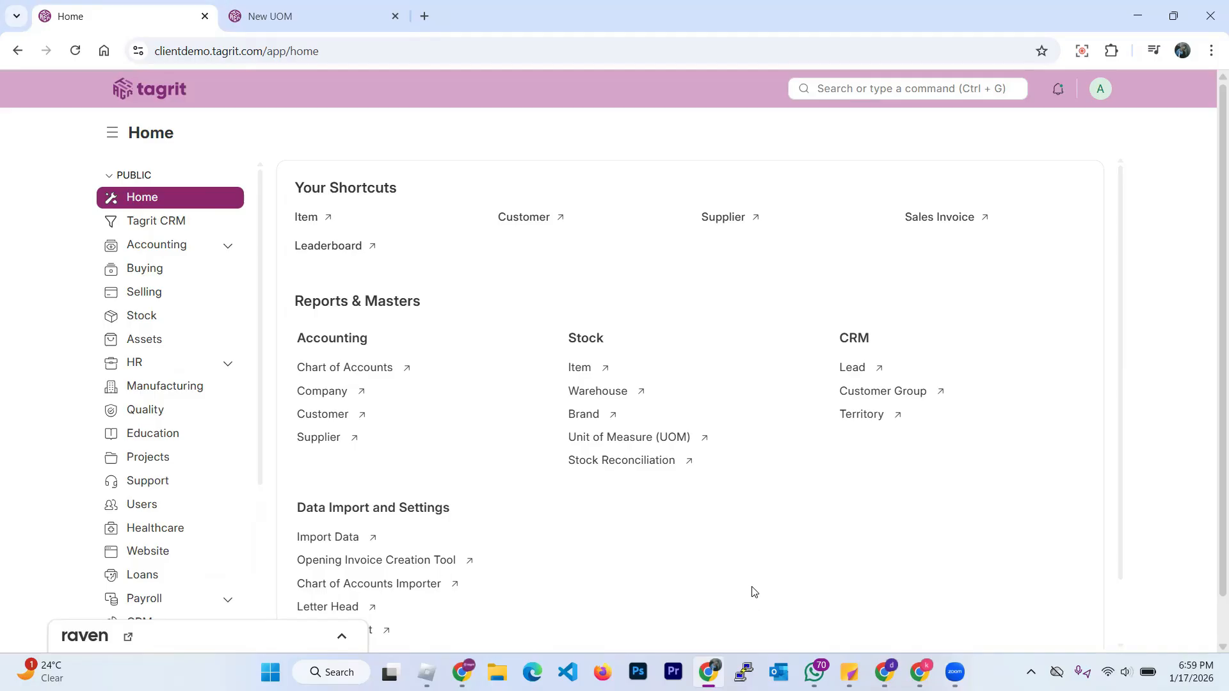
Open the OPTICAL HQ Manager user record and review its assigned roles under Roles & Permissions
left_click(143, 505)
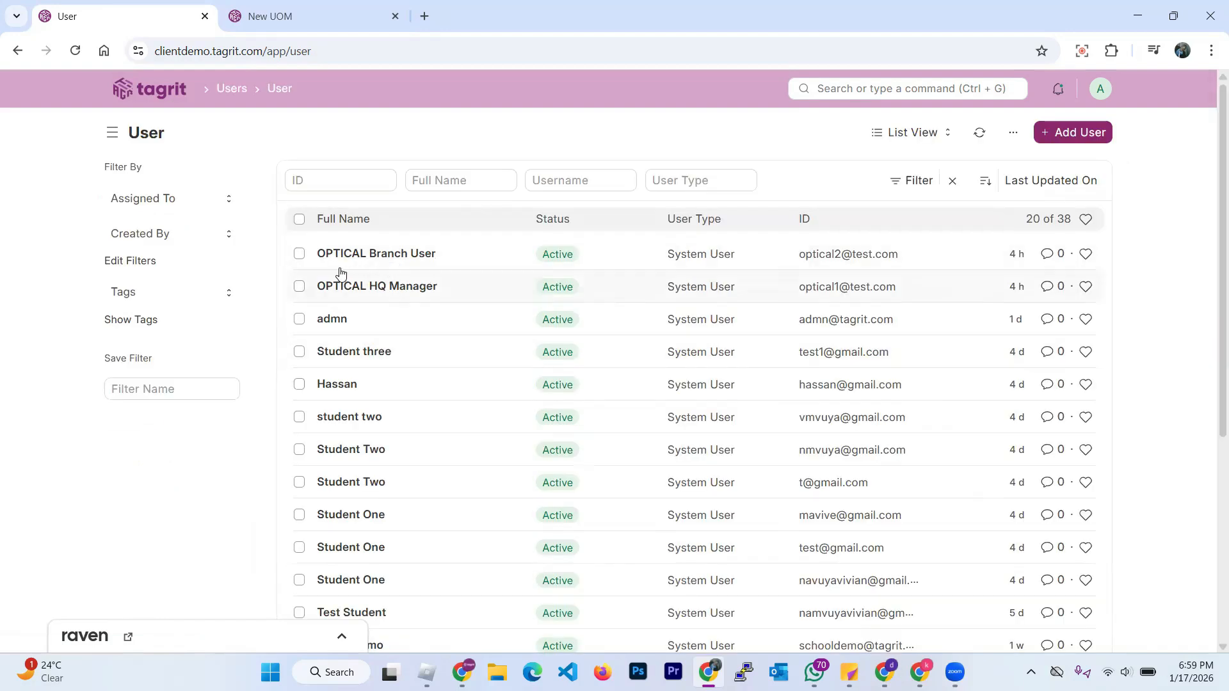
left_click(427, 291)
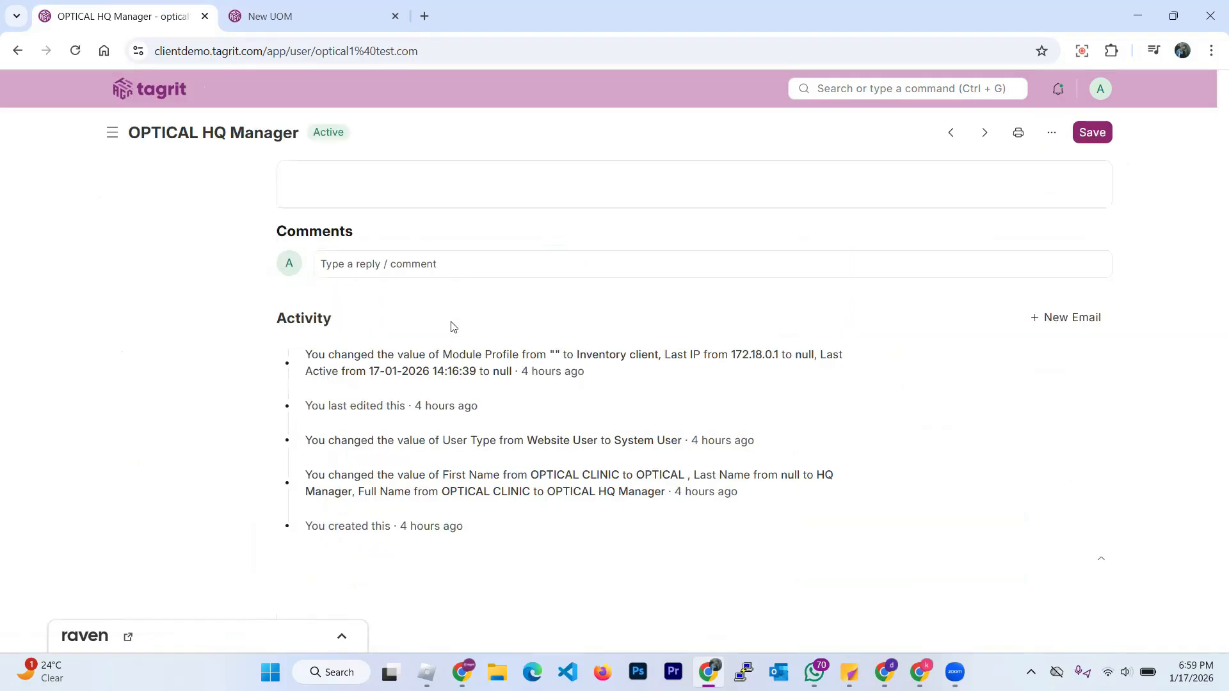
left_click(438, 192)
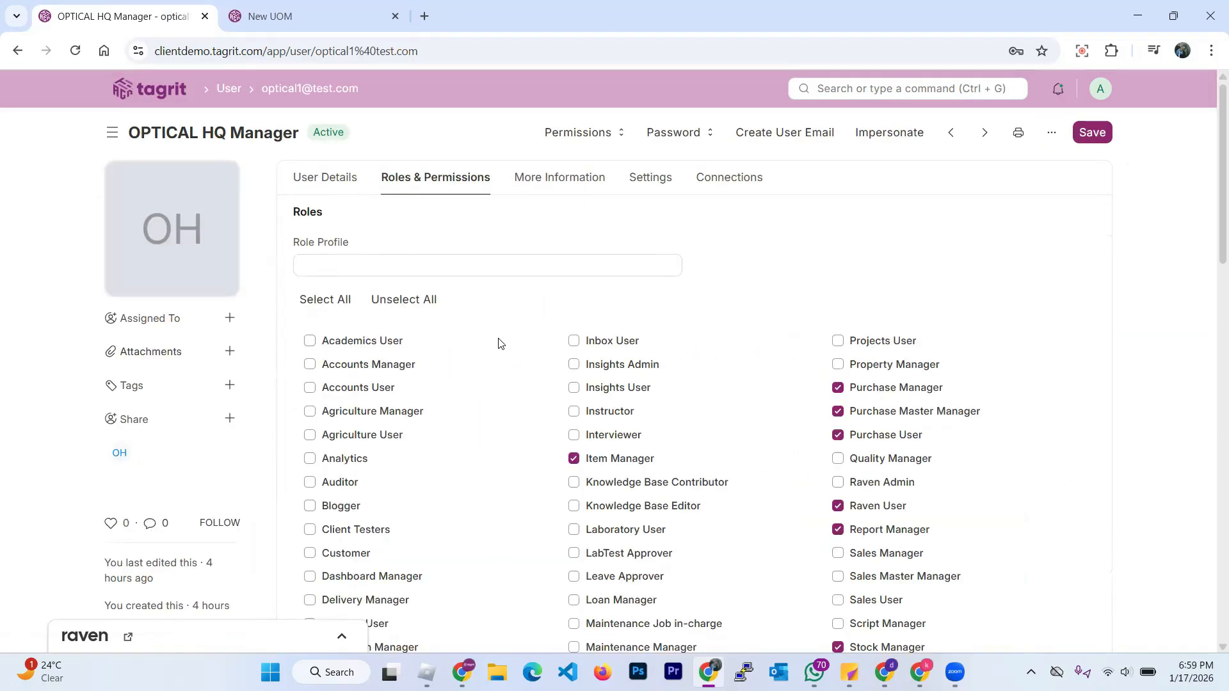
scroll(500, 345, "down", 3)
scroll(765, 401, "up", 2)
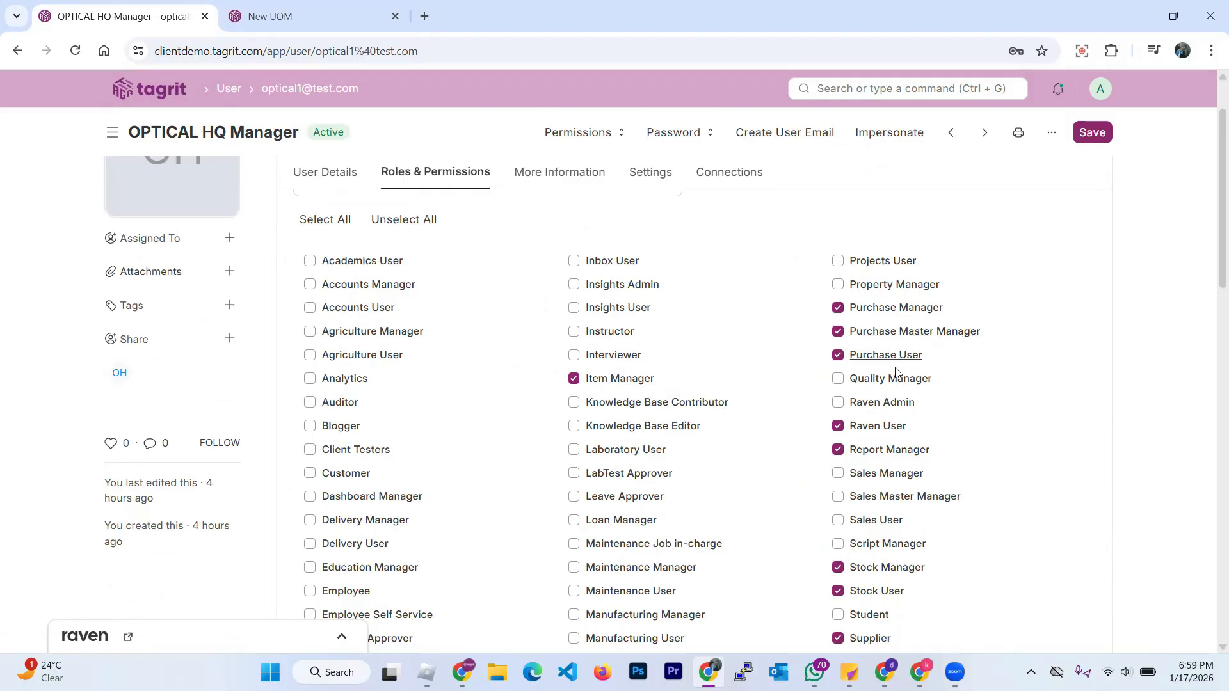
scroll(896, 373, "down", 1)
scroll(869, 382, "down", 1)
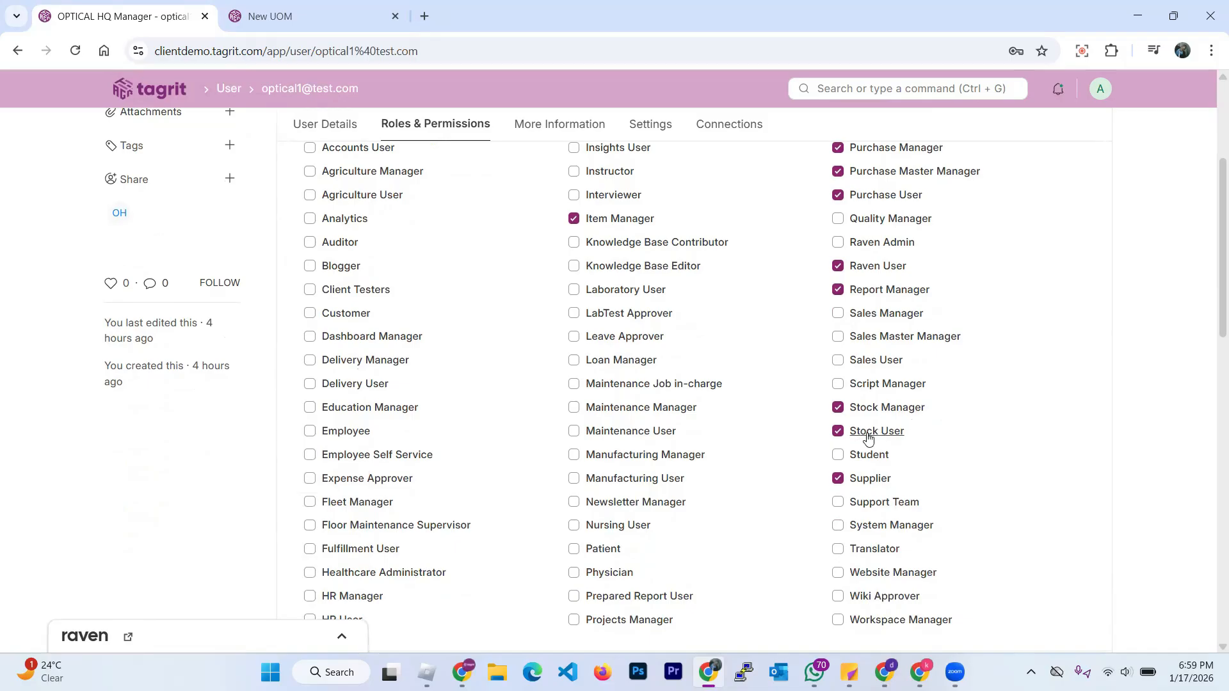
scroll(863, 487, "down", 1)
scroll(868, 448, "up", 2)
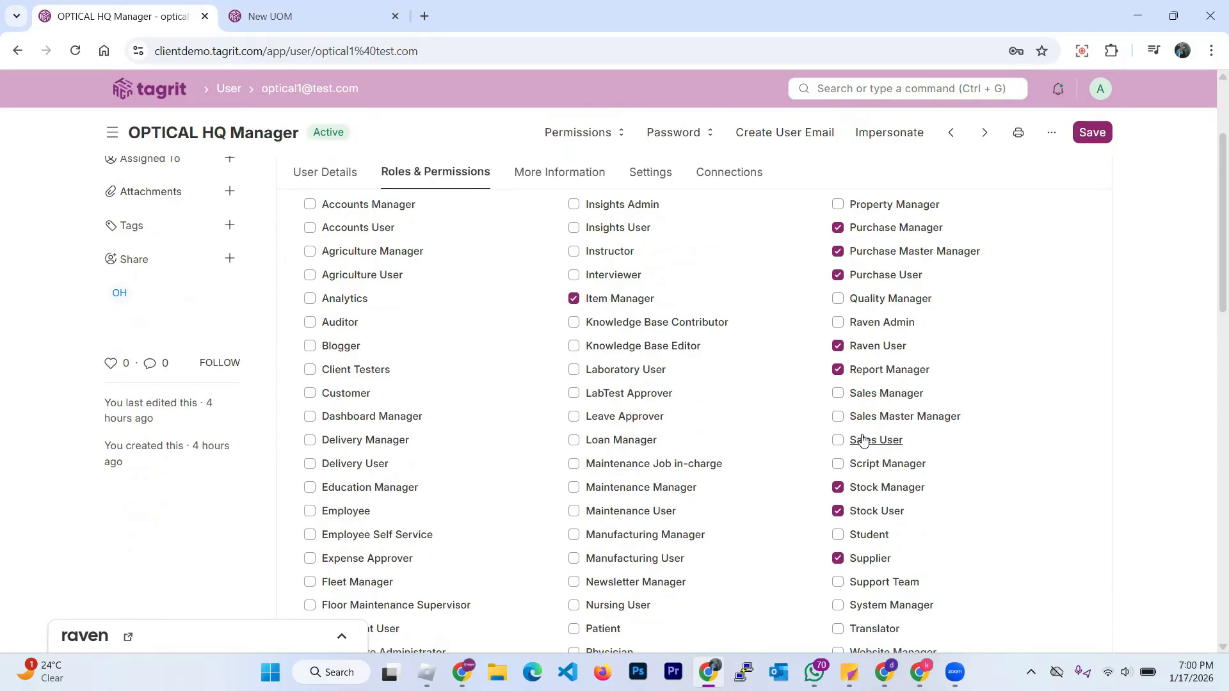
scroll(548, 306, "up", 3)
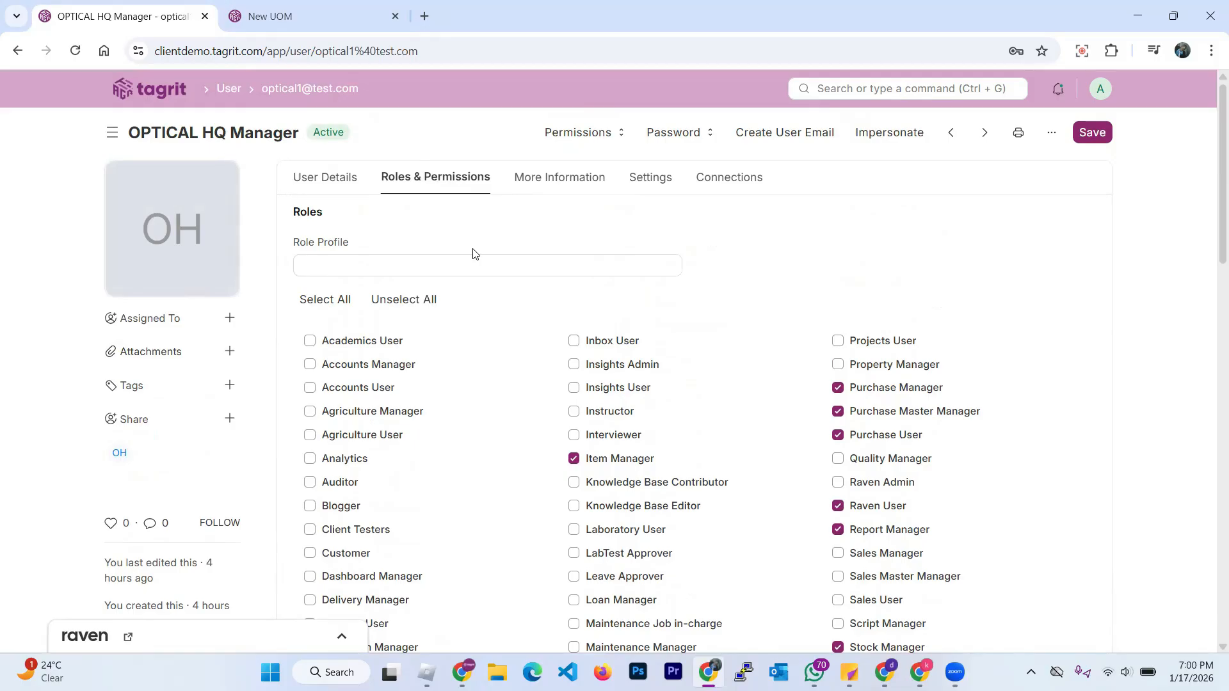
Return to the user list, open the OPTICAL Branch User record and review its assigned roles
left_click(229, 89)
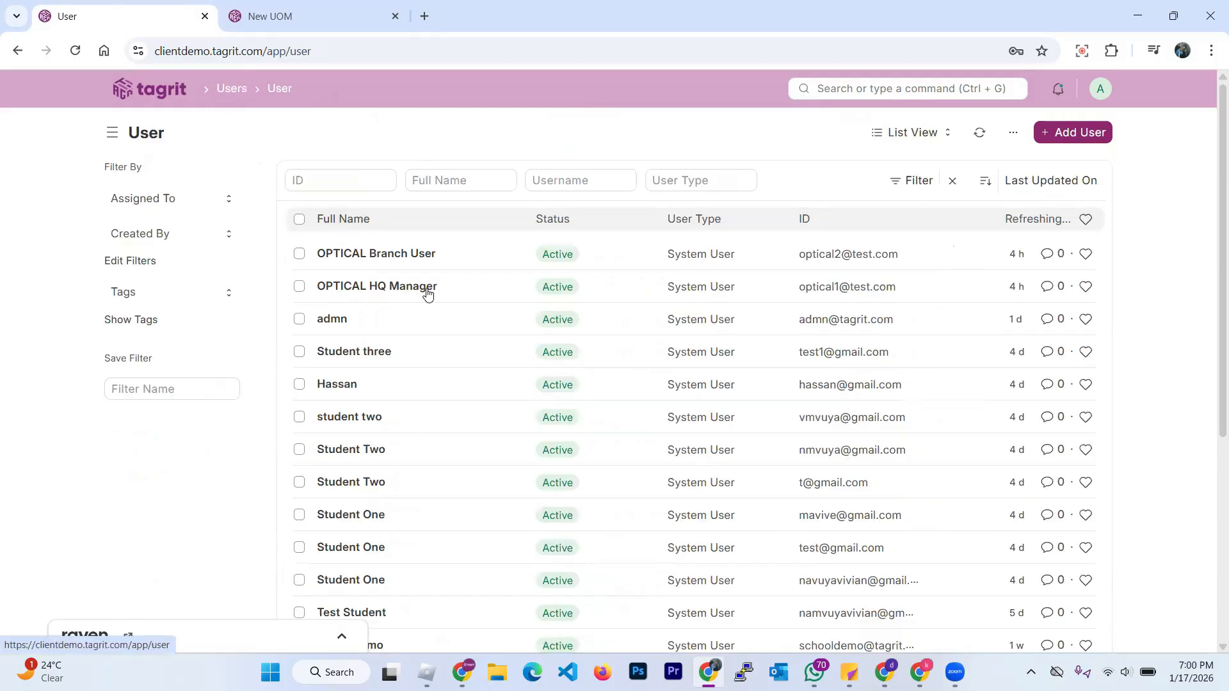
left_click(405, 255)
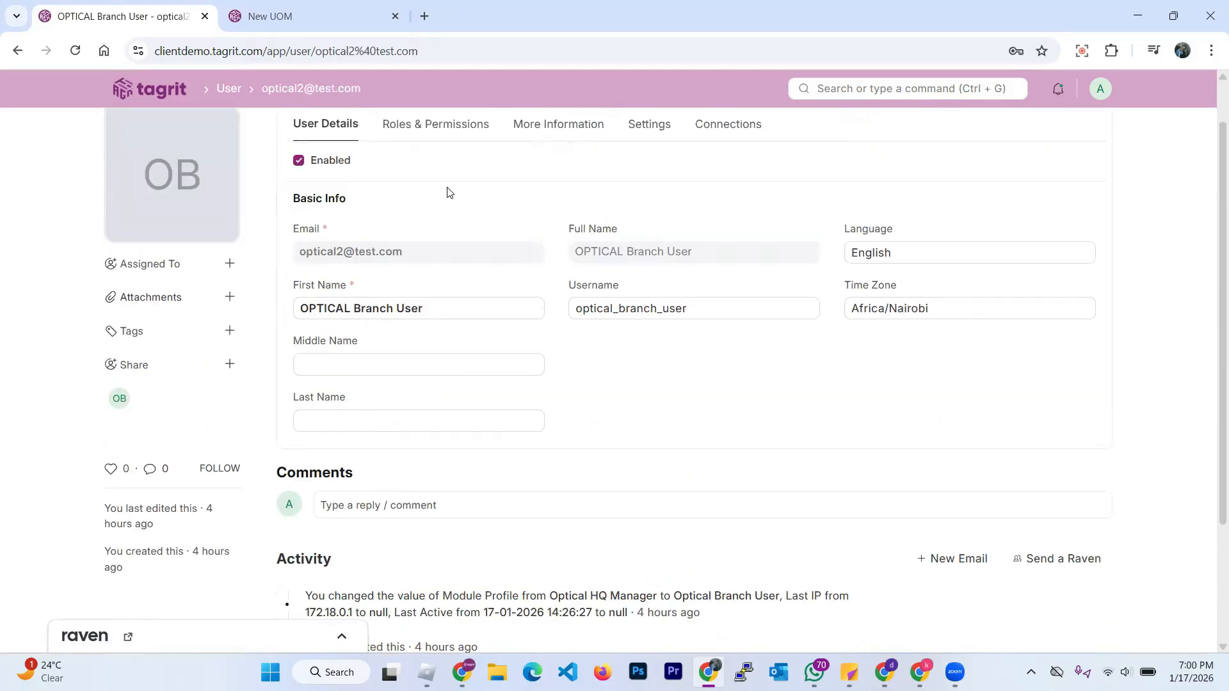
left_click(429, 186)
scroll(684, 365, "down", 5)
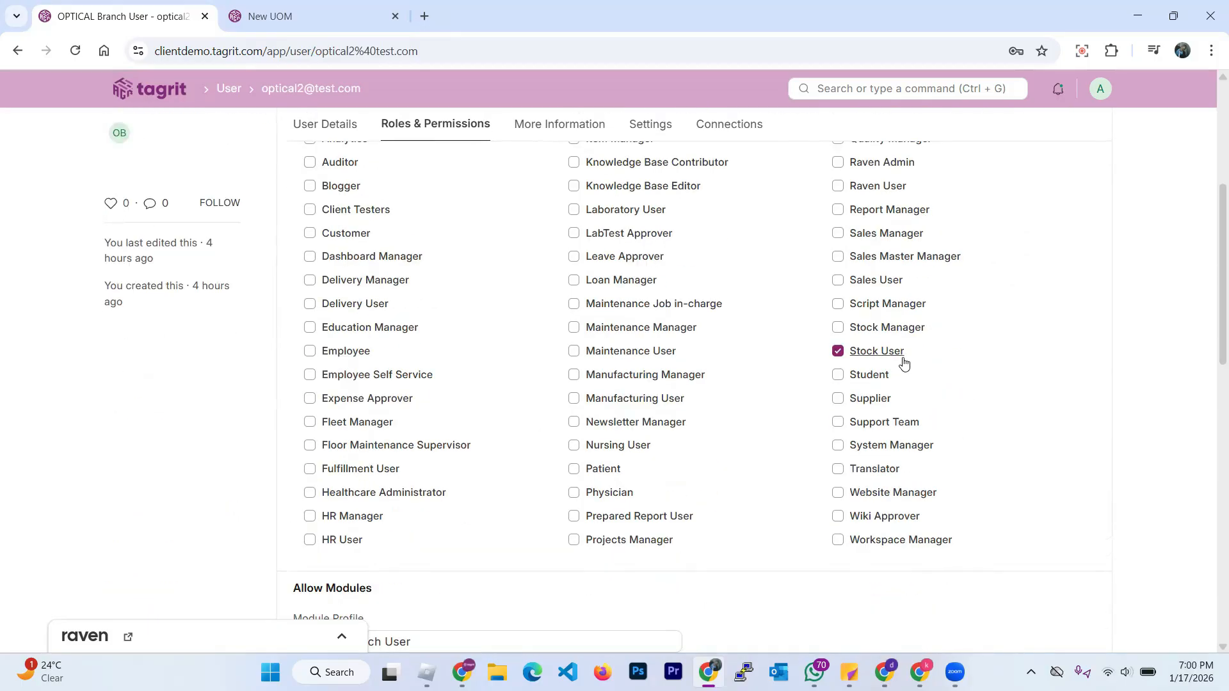
scroll(842, 367, "up", 5)
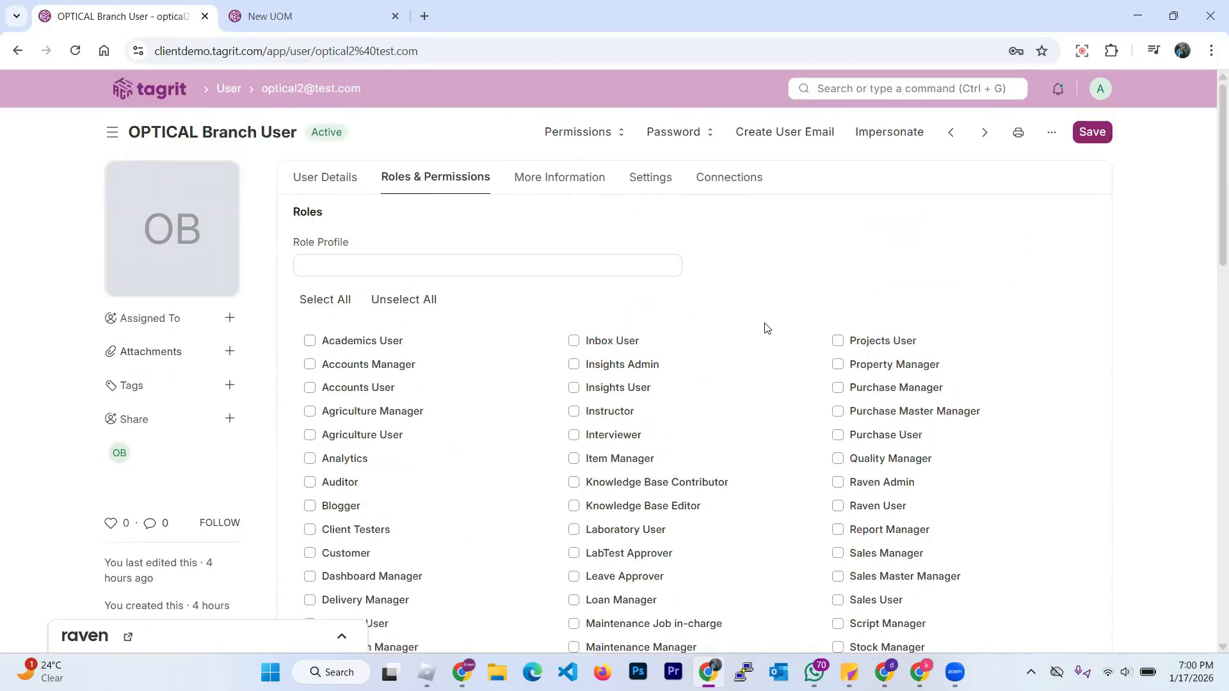
Go back to the home workspace and open the Company list
left_click(161, 94)
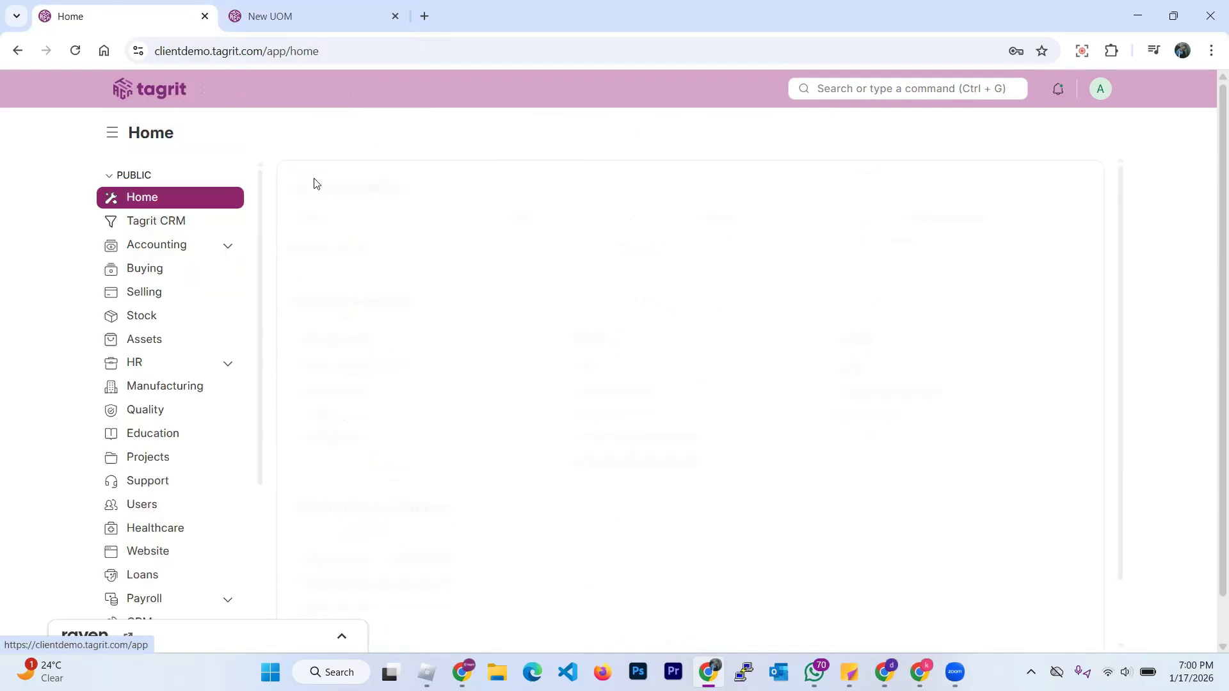
left_click(331, 398)
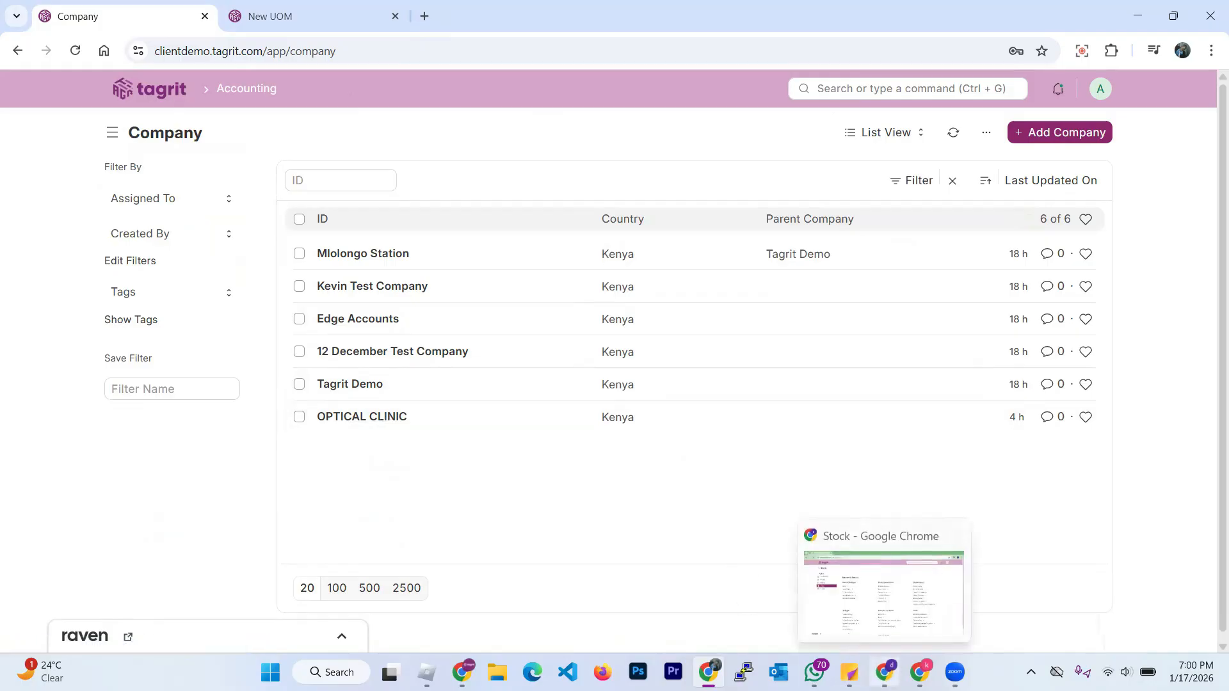
Switch to the HQ manager's Chrome window and view the Accounting workspace with its subpages expanded, followed by the Stock workspace
left_click(884, 672)
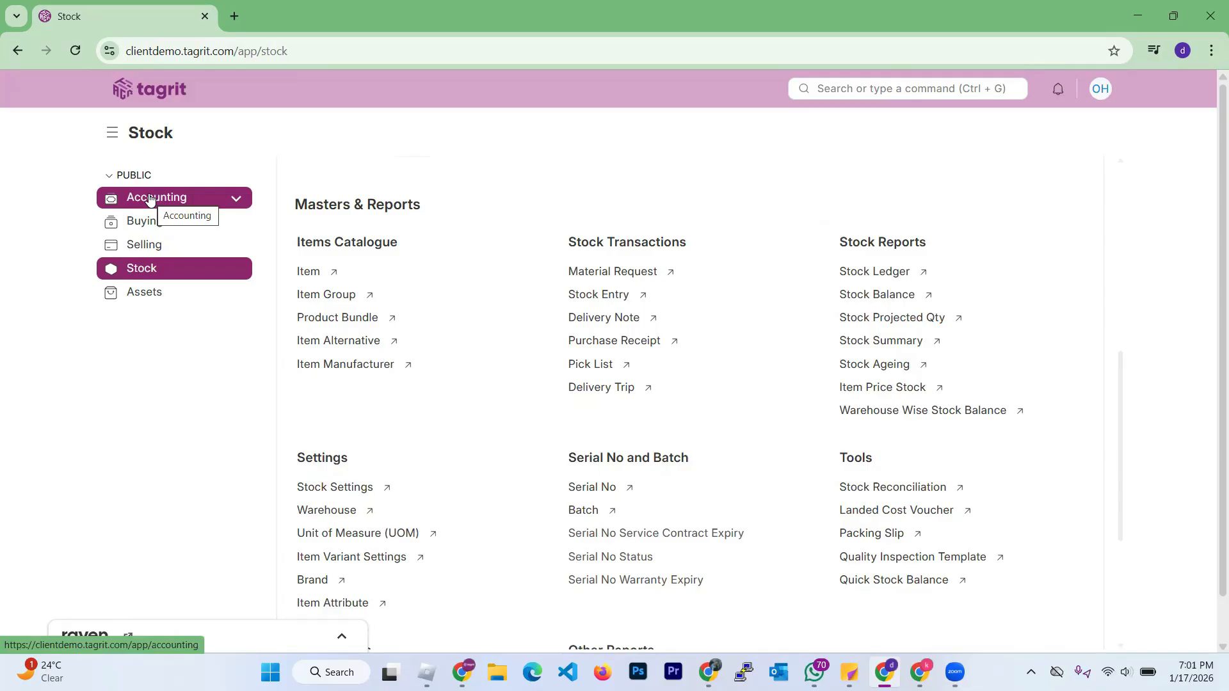
left_click(172, 199)
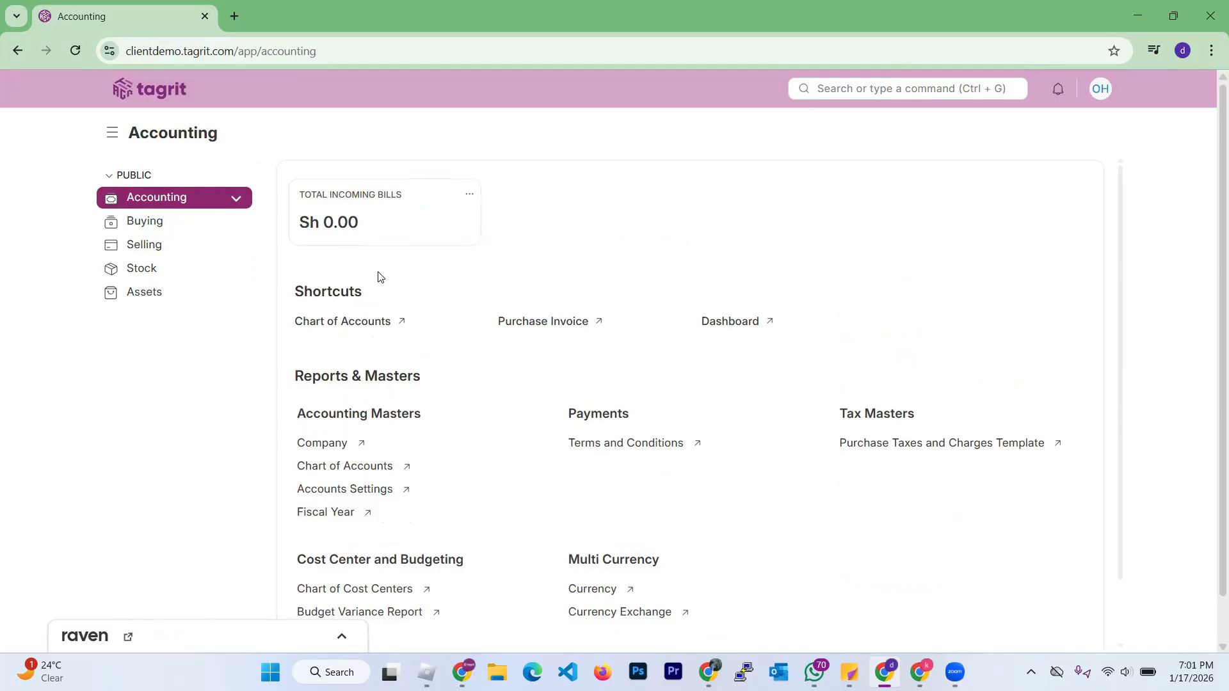
left_click(240, 201)
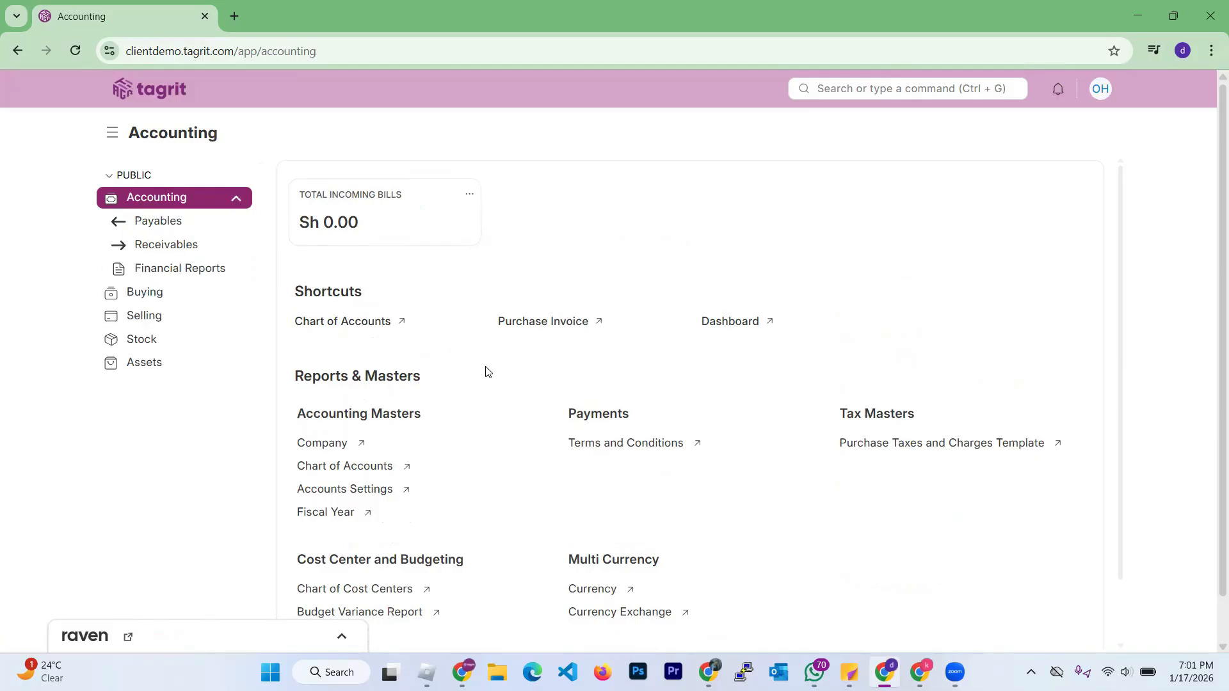
scroll(485, 370, "down", 1)
scroll(487, 365, "up", 1)
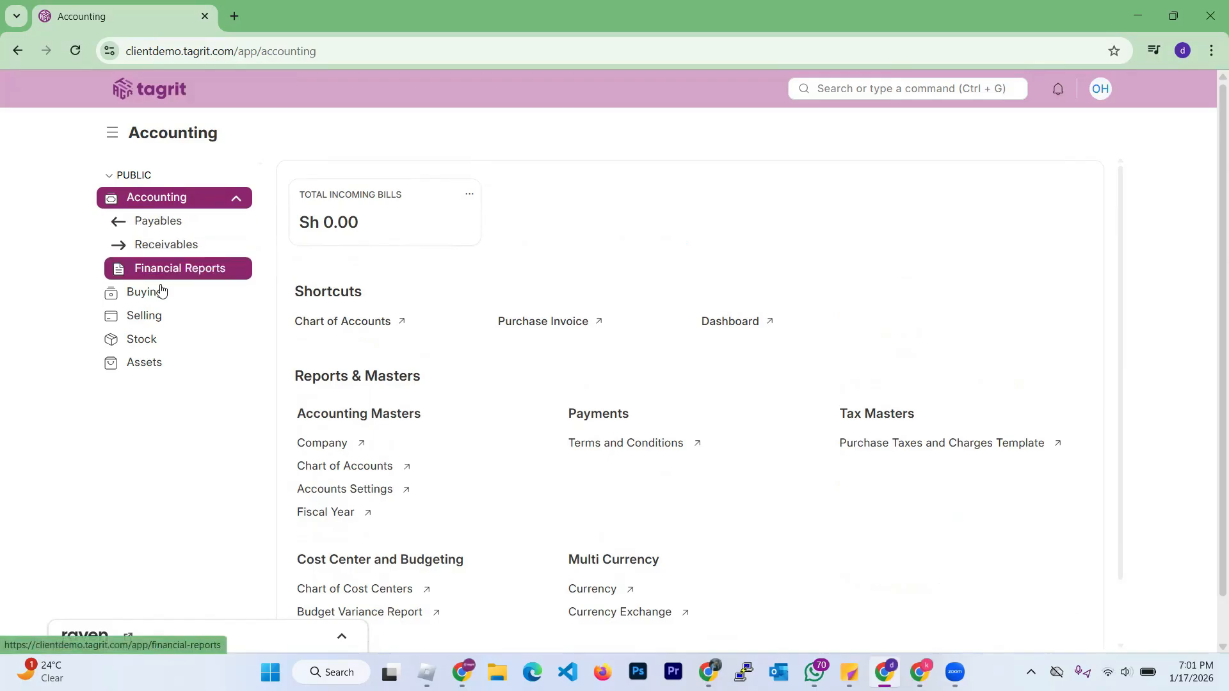
left_click(154, 339)
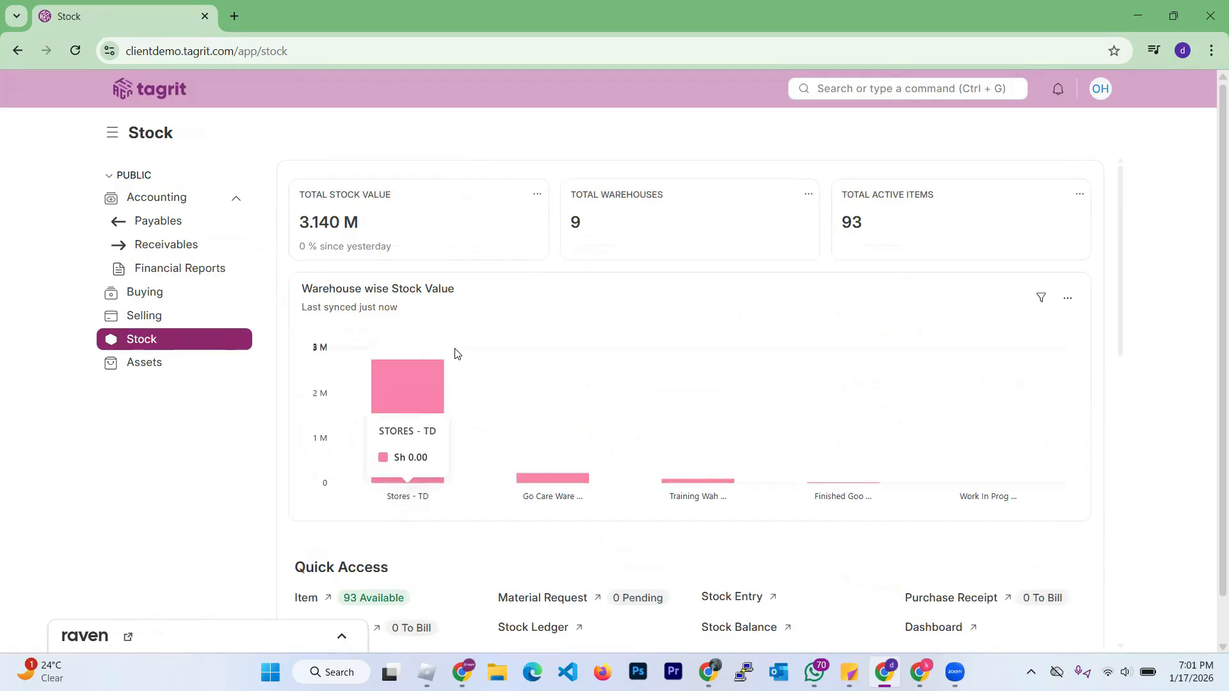
Switch to the branch user's Chrome window and examine the Stock workspace's warehouse stock value chart, quick access links and masters
left_click(919, 673)
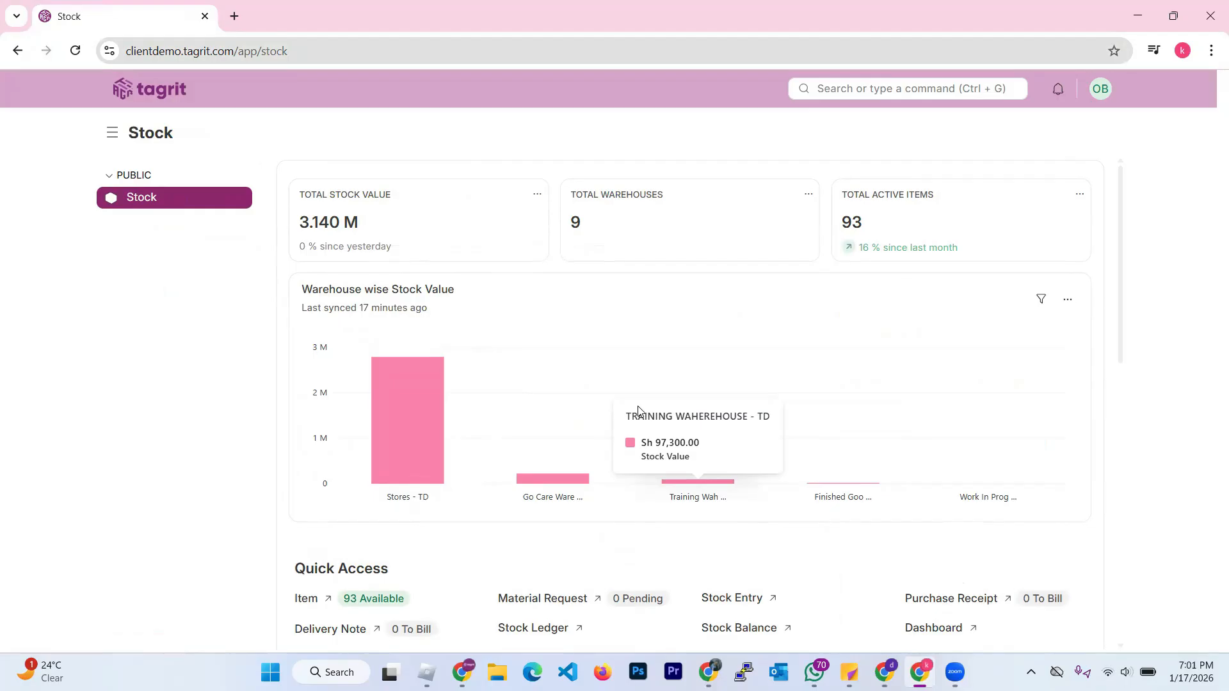
mouse_move(600, 462)
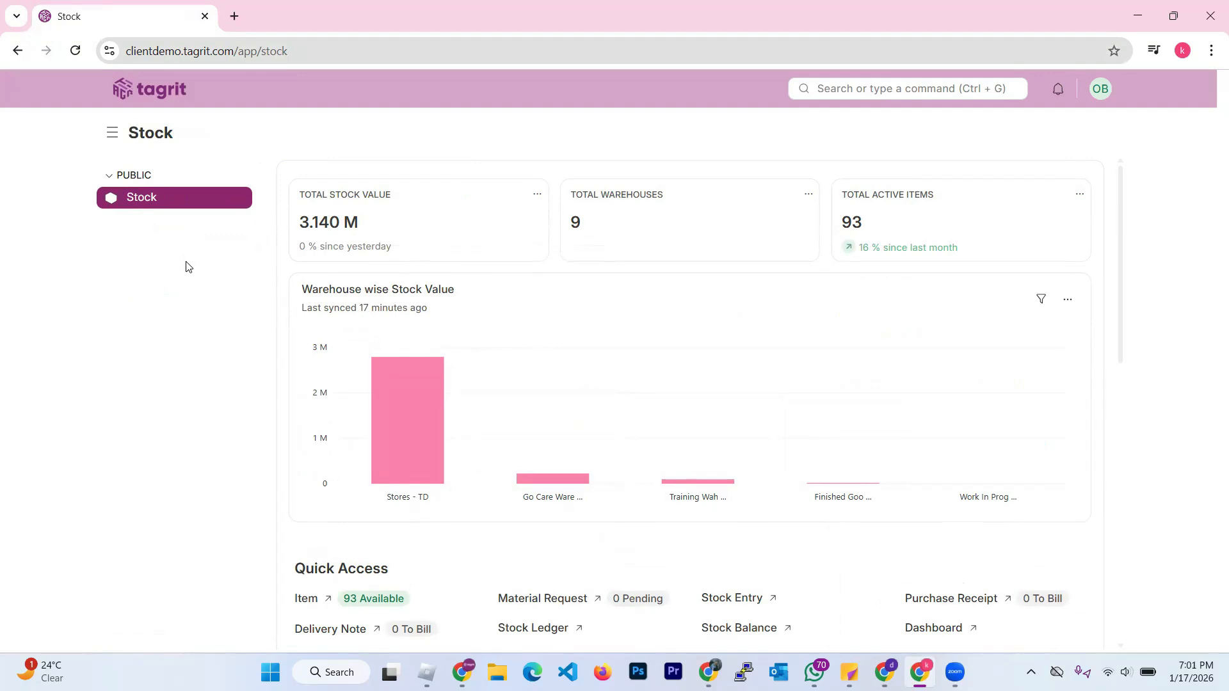
scroll(397, 381, "down", 2)
scroll(397, 382, "up", 2)
mouse_move(588, 380)
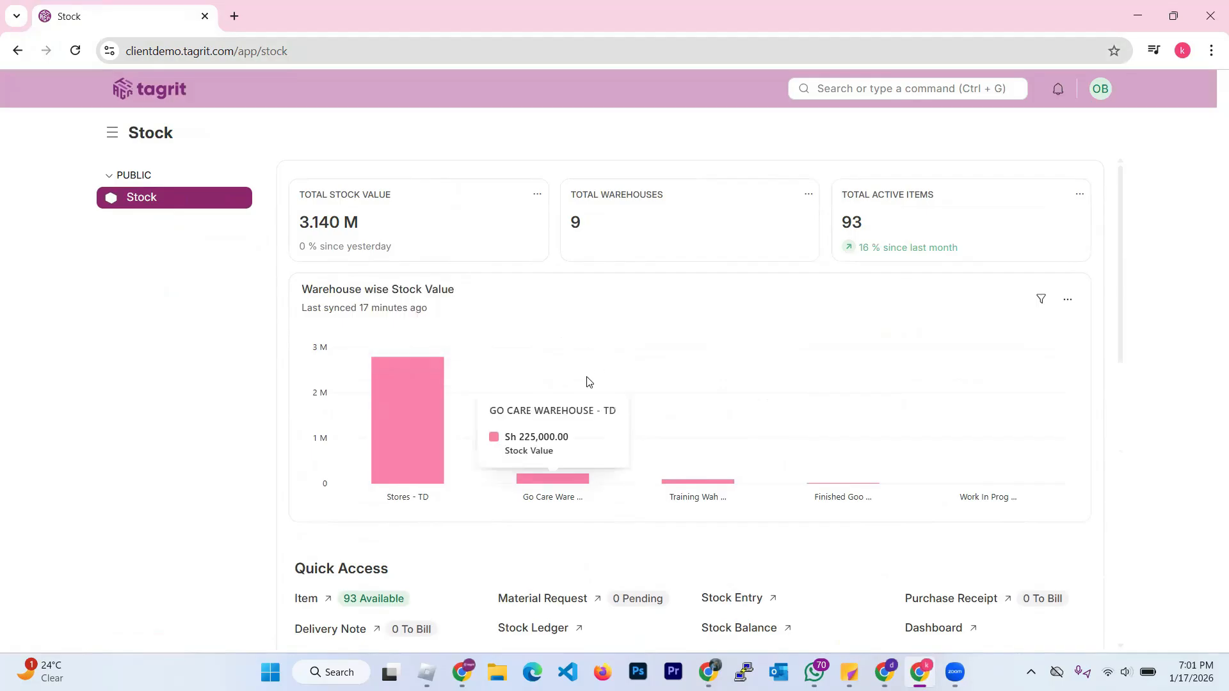
scroll(587, 382, "down", 1)
scroll(587, 382, "up", 1)
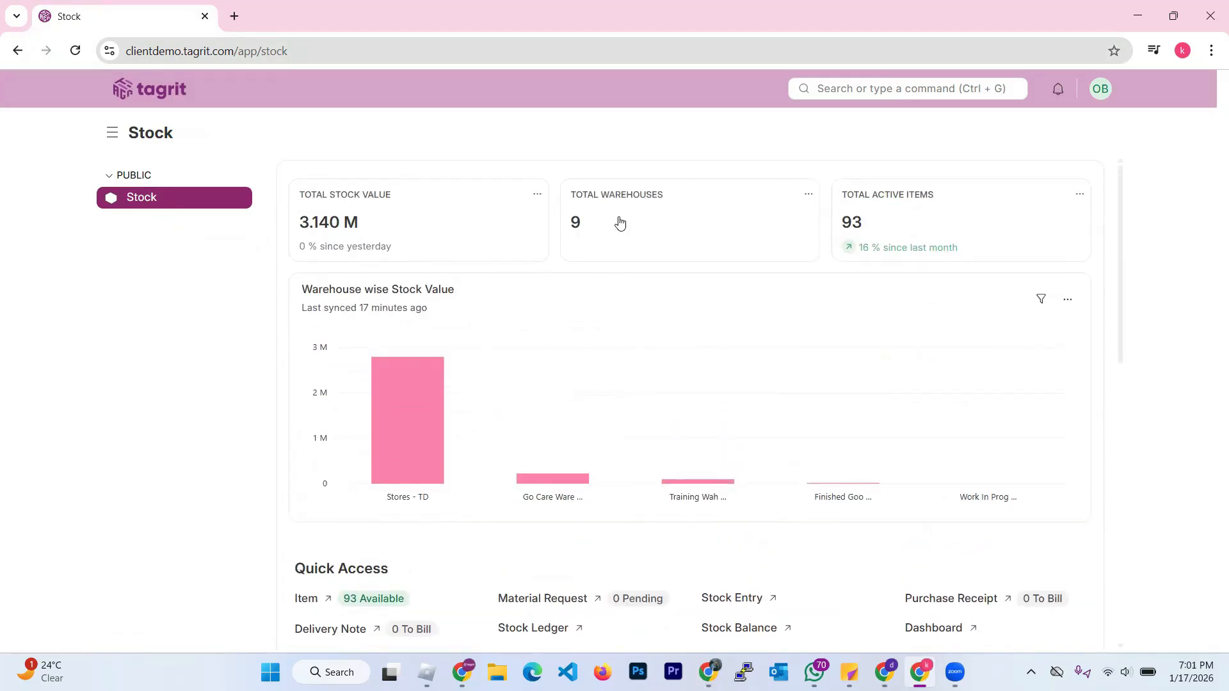
scroll(617, 346, "down", 5)
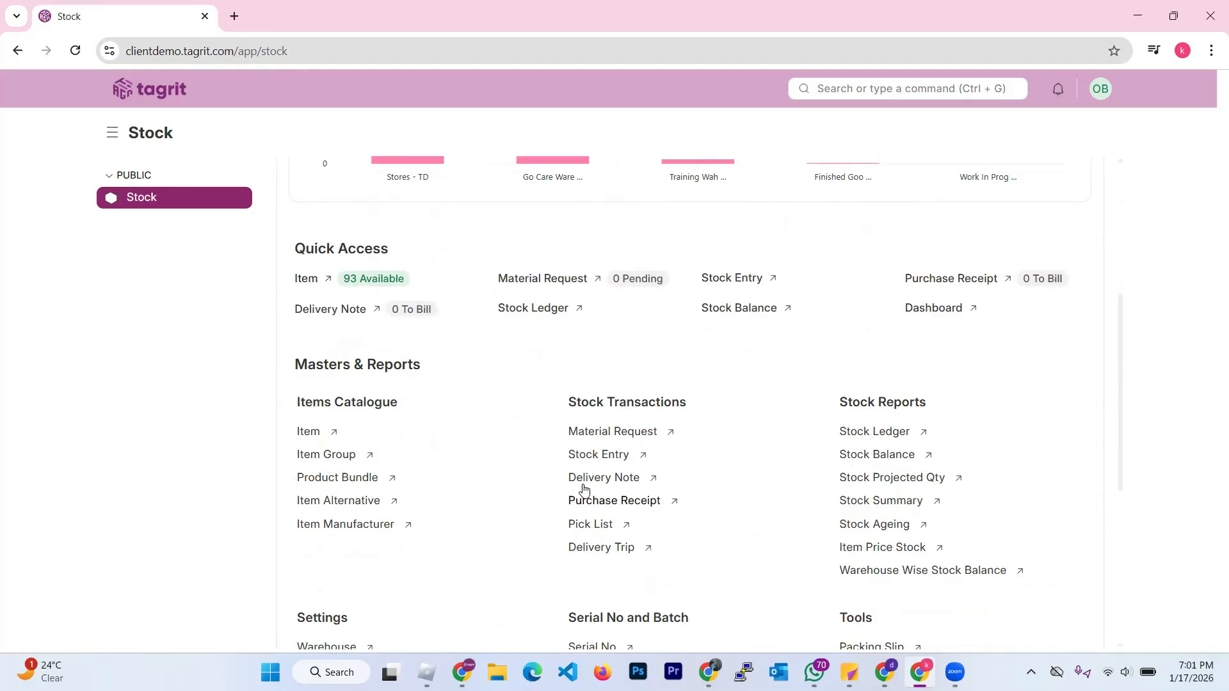
Open the Photochromic Lenses record from the item list and expand its Units of Measure section
left_click(314, 282)
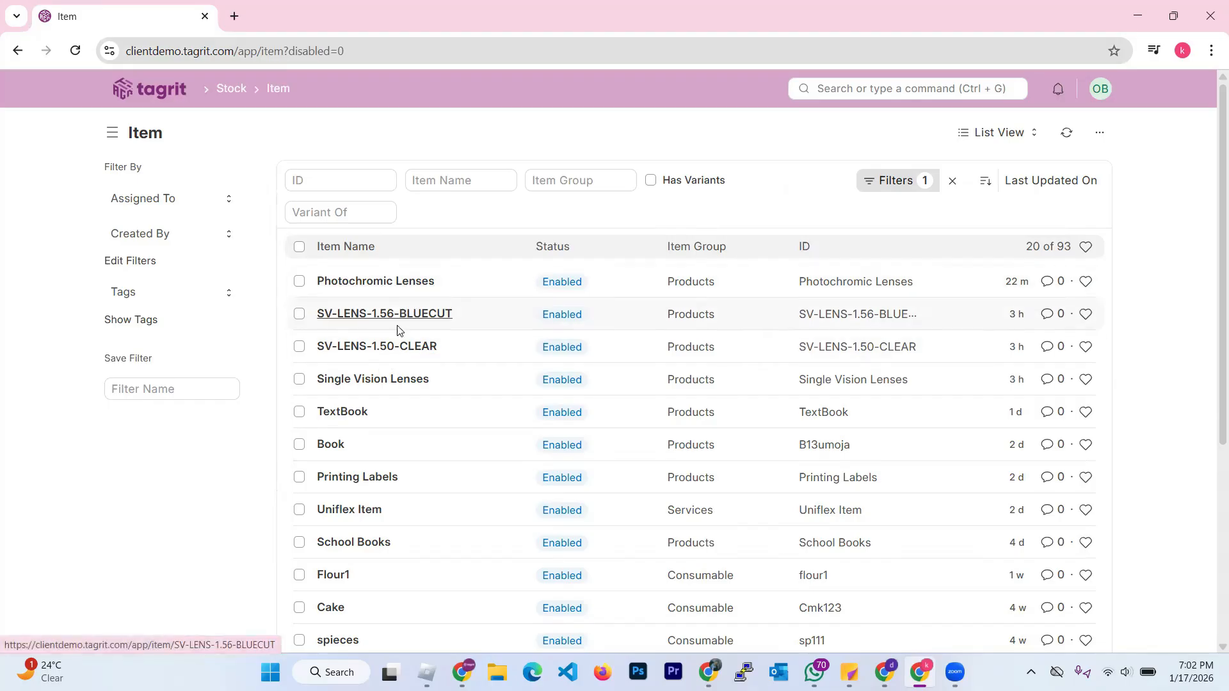
left_click(376, 286)
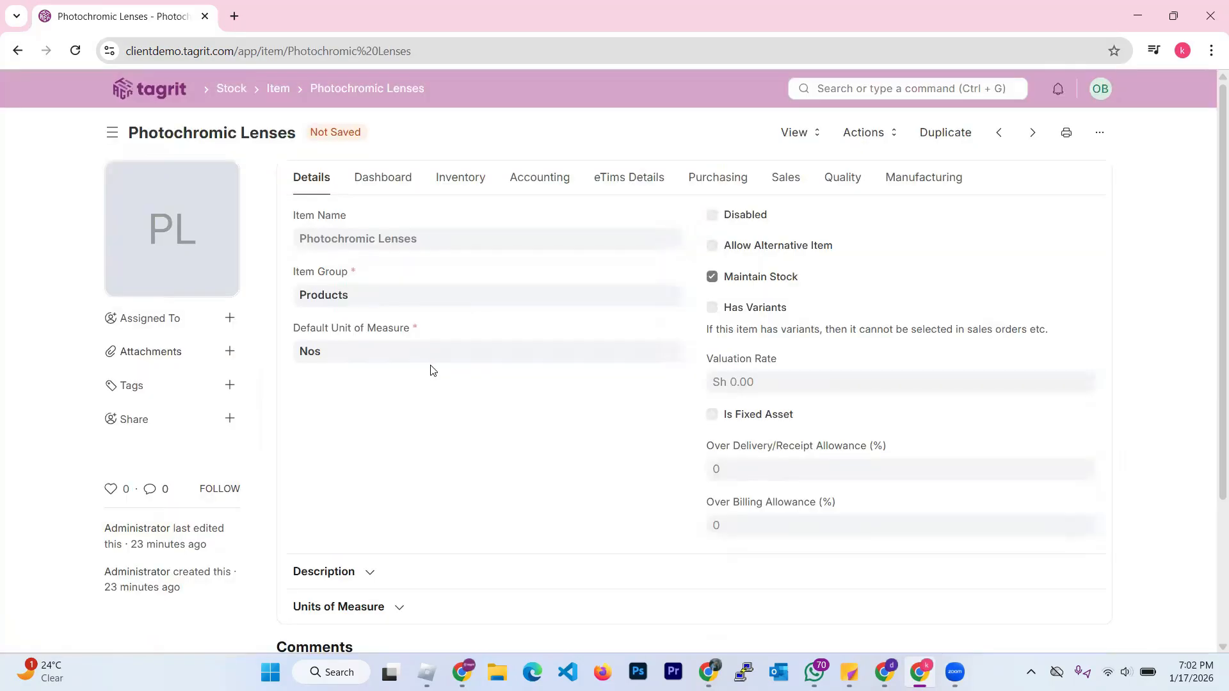
scroll(384, 426, "down", 3)
scroll(423, 429, "up", 3)
scroll(410, 385, "down", 2)
left_click(393, 444)
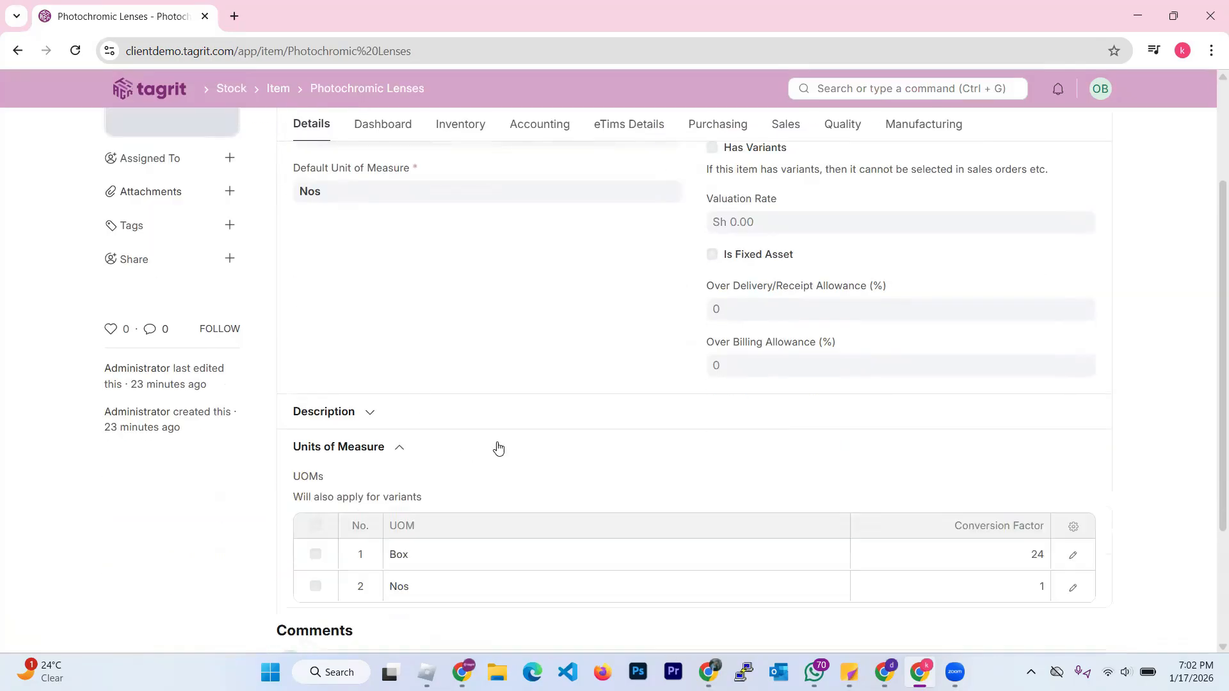
Examine the UOM conversion factors of Photochromic Lenses alongside its default unit of measure
scroll(498, 448, "down", 2)
scroll(499, 448, "up", 1)
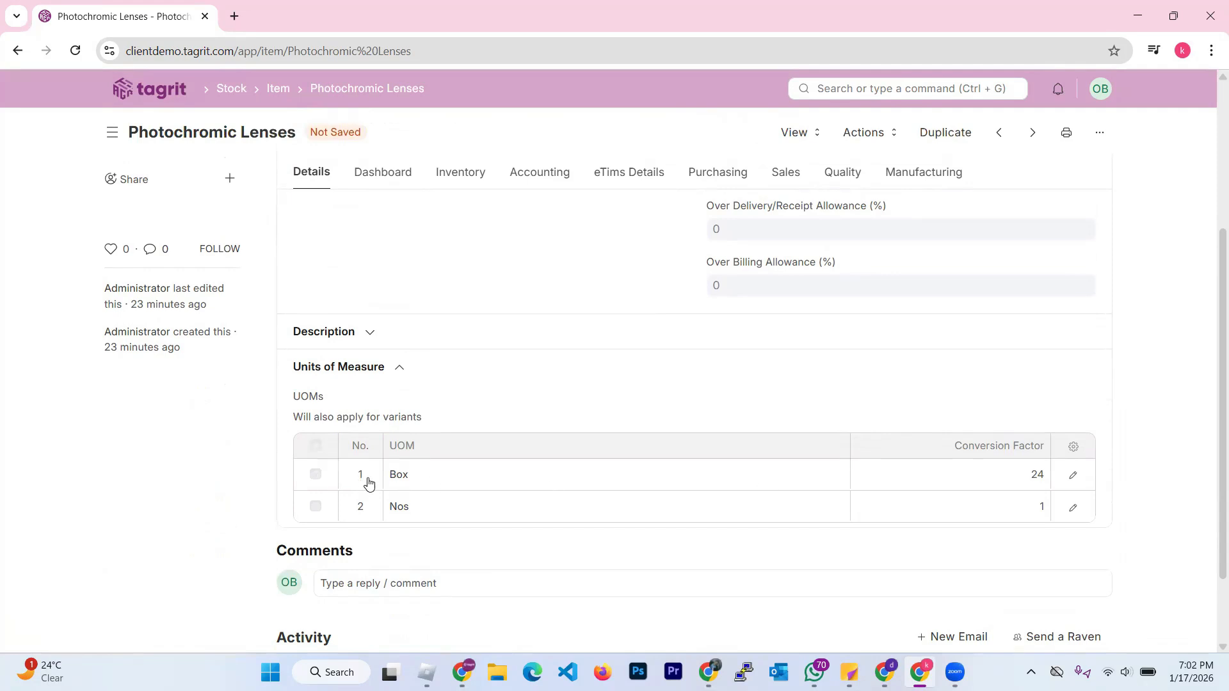
scroll(398, 482, "up", 3)
scroll(392, 464, "down", 4)
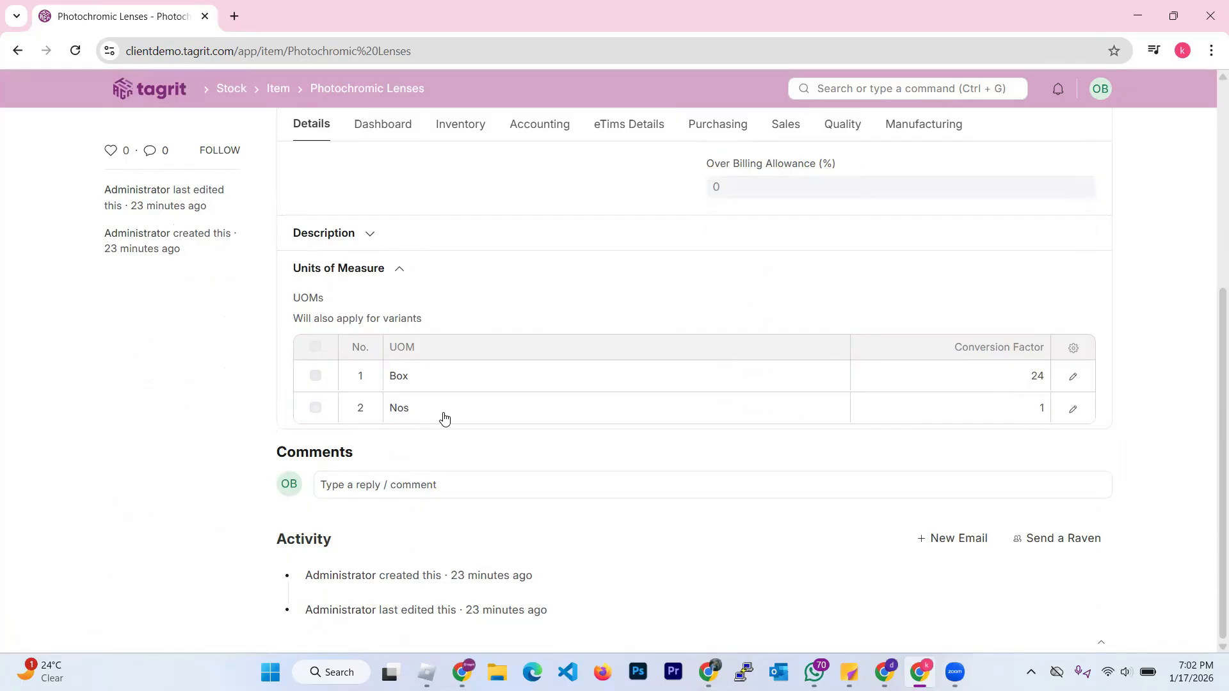
scroll(853, 406, "up", 5)
scroll(823, 425, "down", 5)
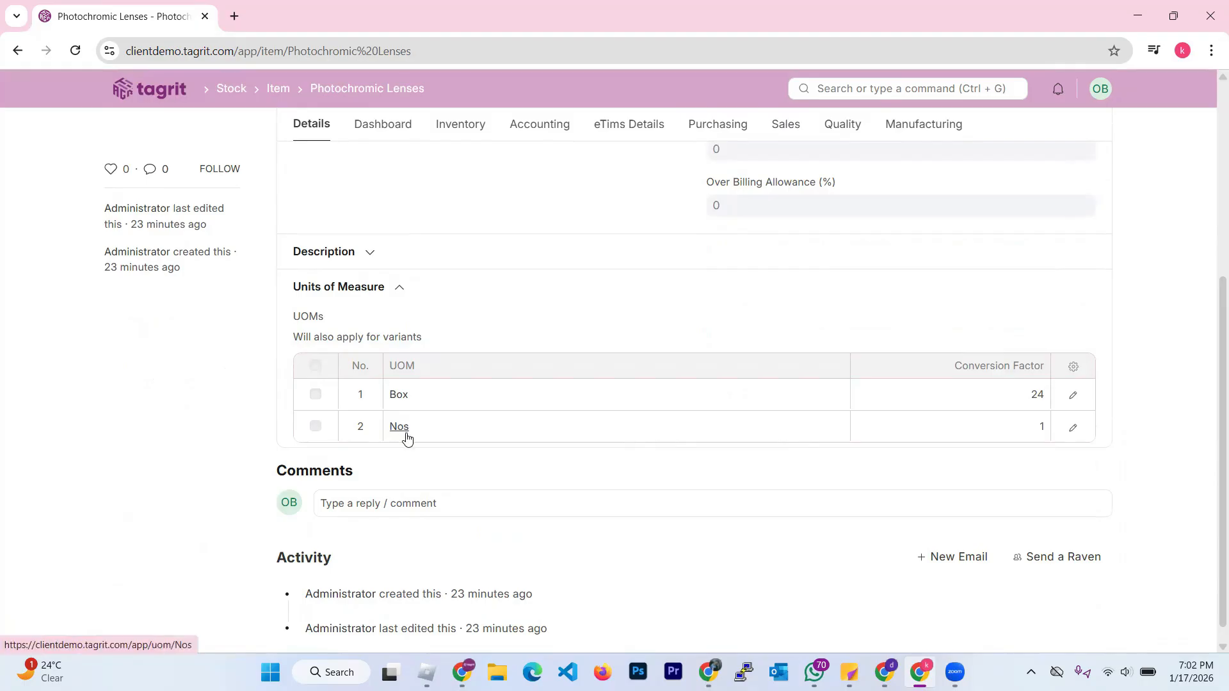
scroll(417, 442, "up", 1)
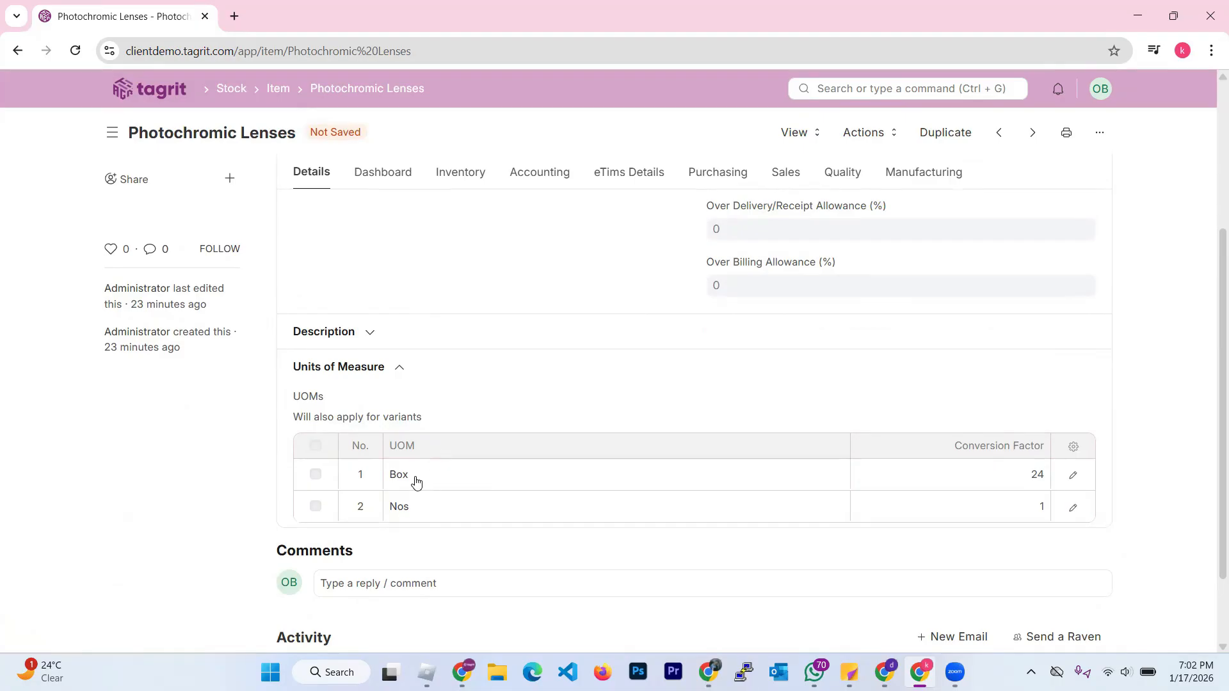
Show the item's Dashboard and examine its activity, the connections to related documents and the stock levels
scroll(414, 481, "up", 3)
left_click(401, 184)
scroll(455, 321, "down", 1)
scroll(451, 316, "up", 1)
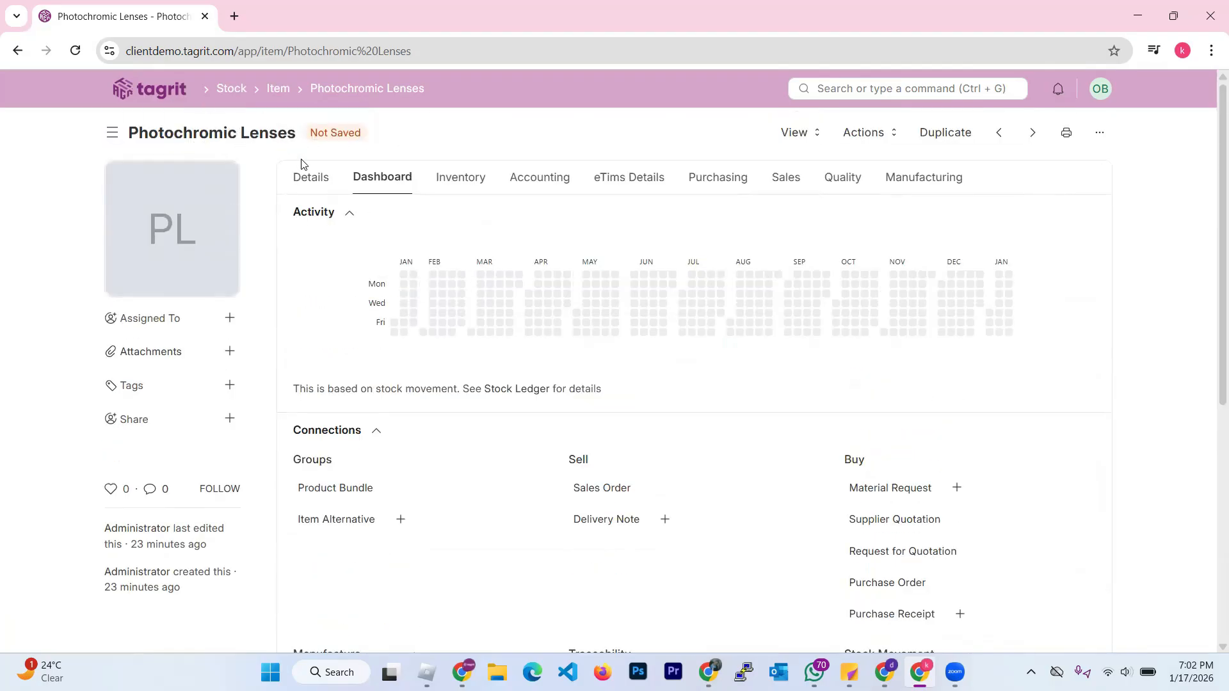
scroll(358, 243, "down", 1)
scroll(546, 356, "down", 2)
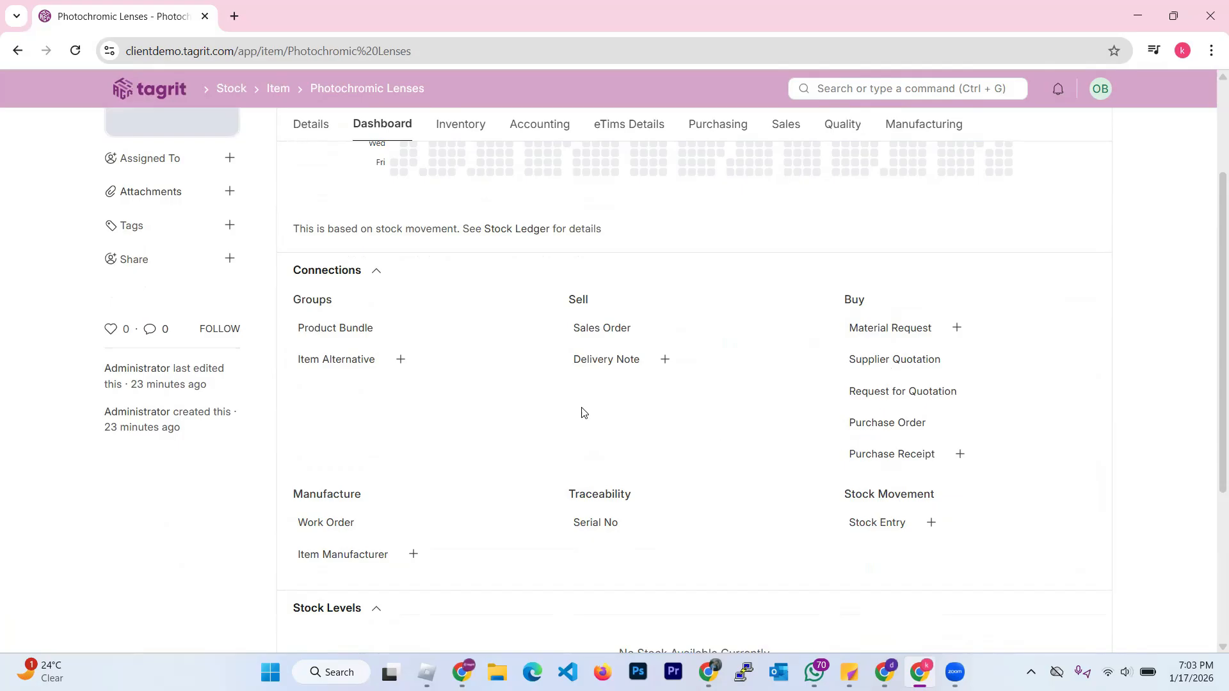
scroll(297, 264, "up", 3)
scroll(909, 524, "down", 3)
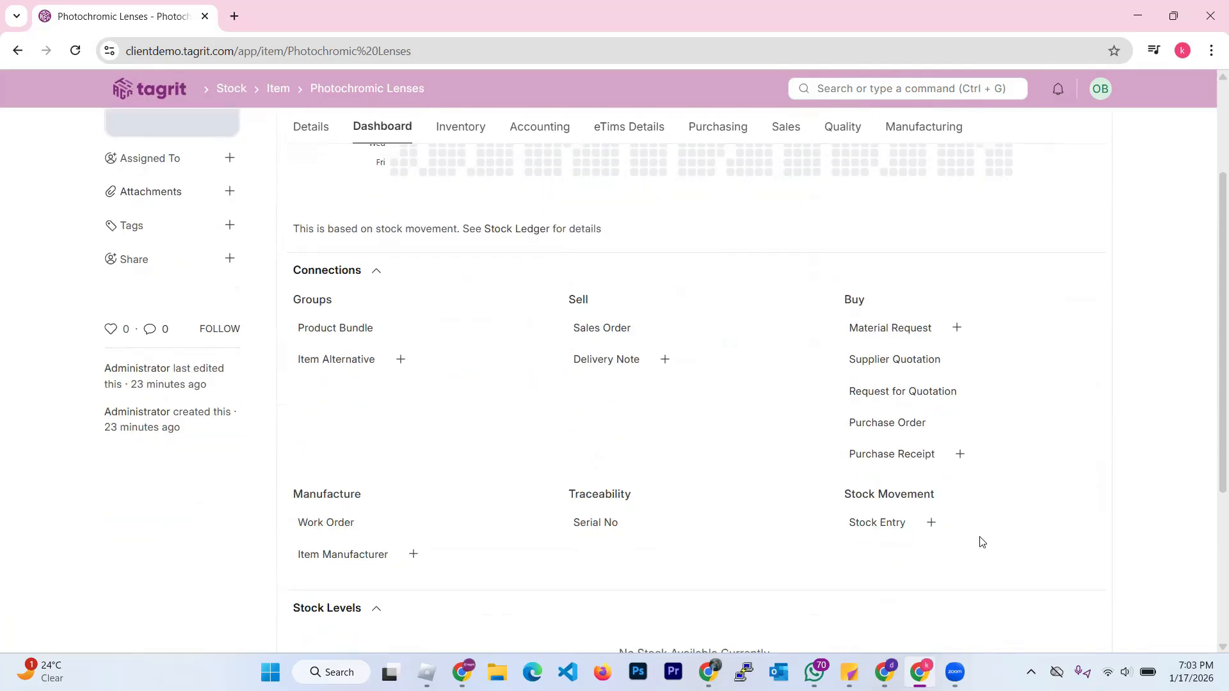
Review the Photochromic Lenses dashboard again, checking its stock movement links, activity heatmap and stock levels
scroll(922, 530, "up", 1)
scroll(913, 529, "down", 1)
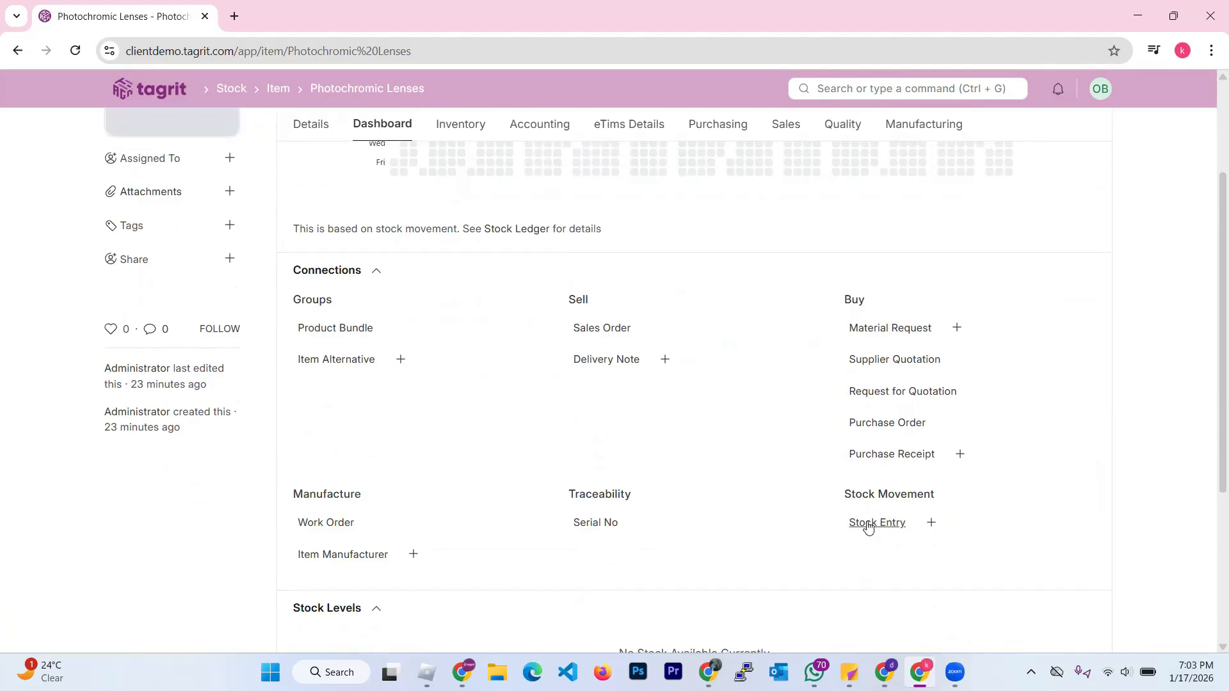
scroll(867, 525, "up", 3)
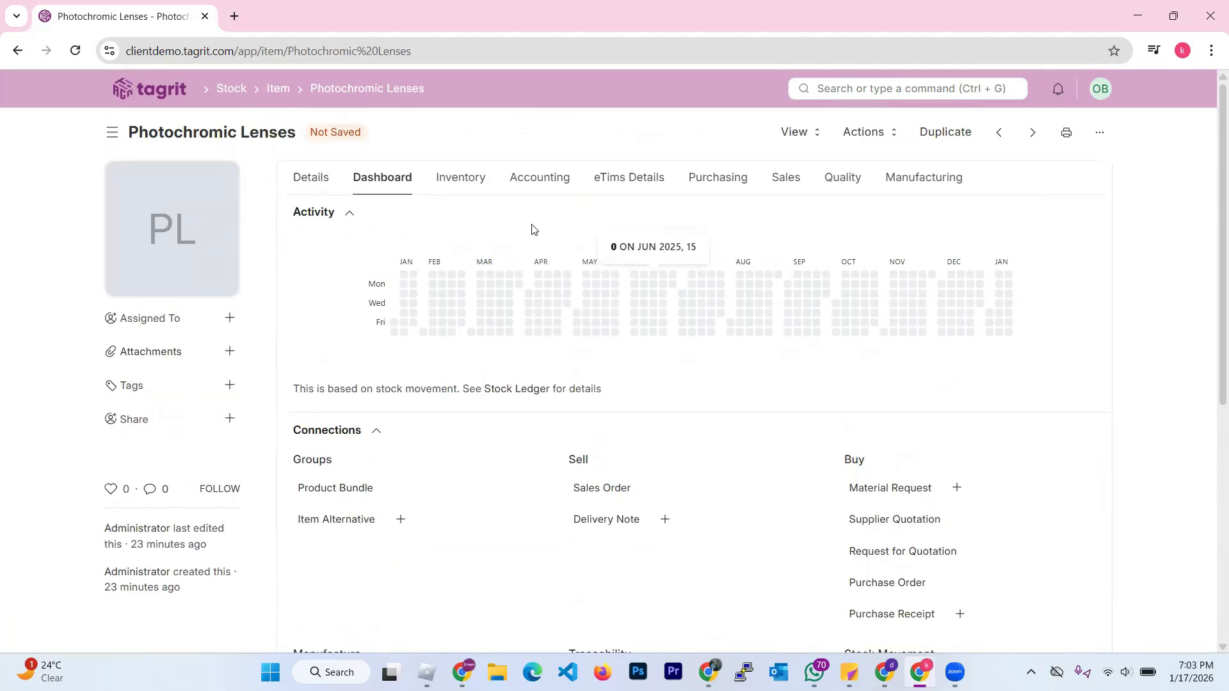
scroll(660, 419, "down", 6)
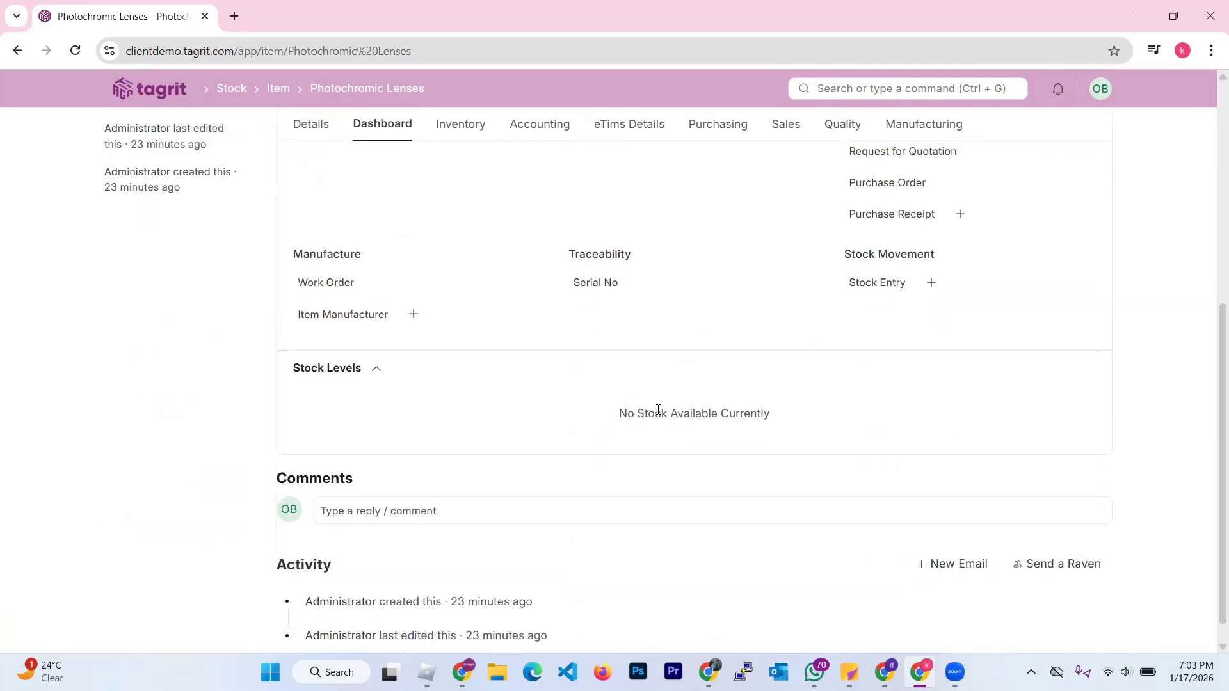
scroll(658, 410, "up", 6)
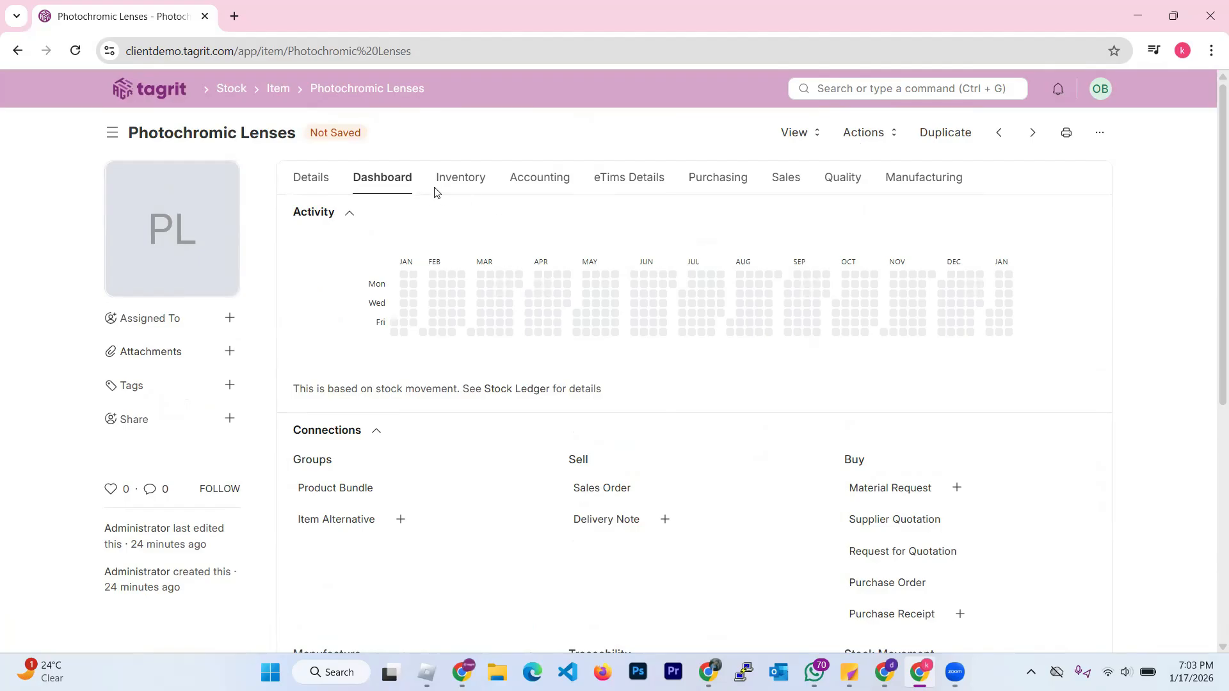
Look through the item's Inventory, Accounting, eTims Details, Purchasing and Sales settings
left_click(461, 178)
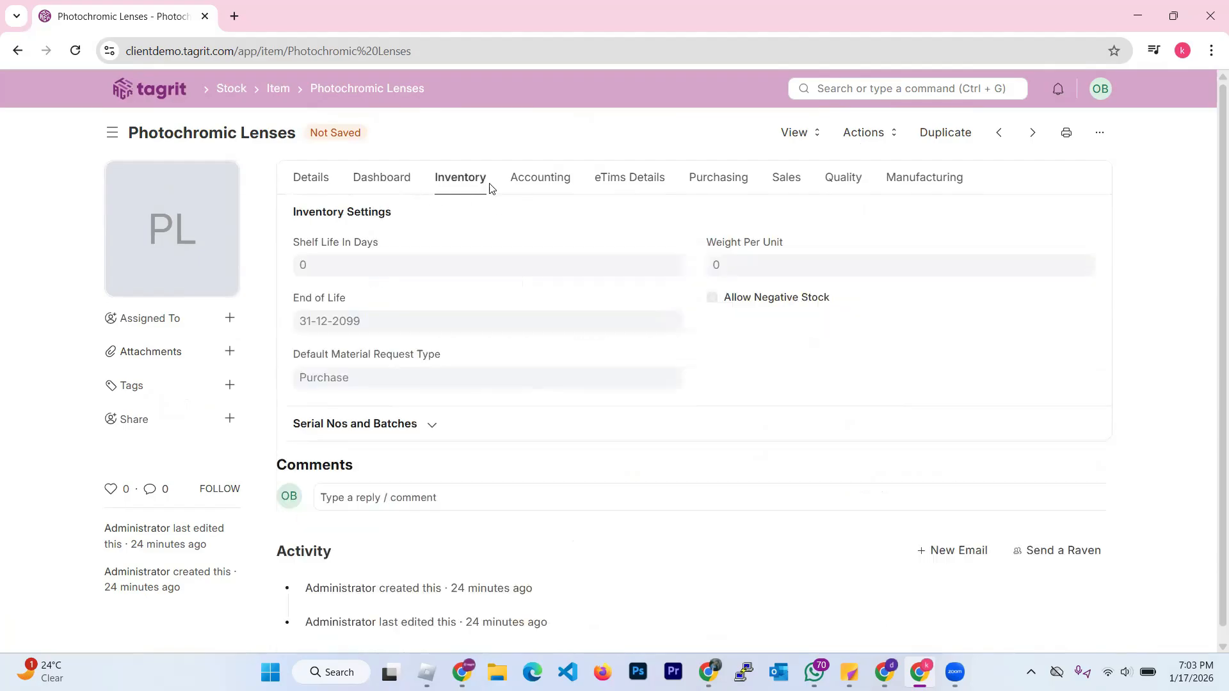
left_click(524, 185)
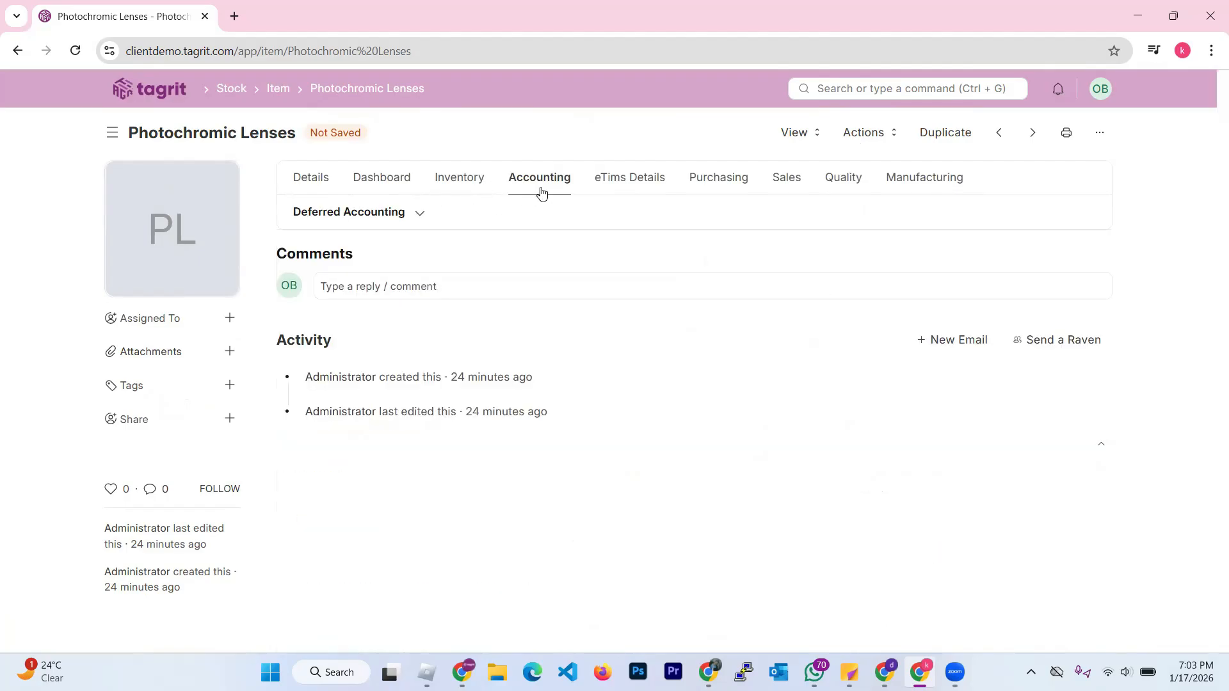
left_click(616, 181)
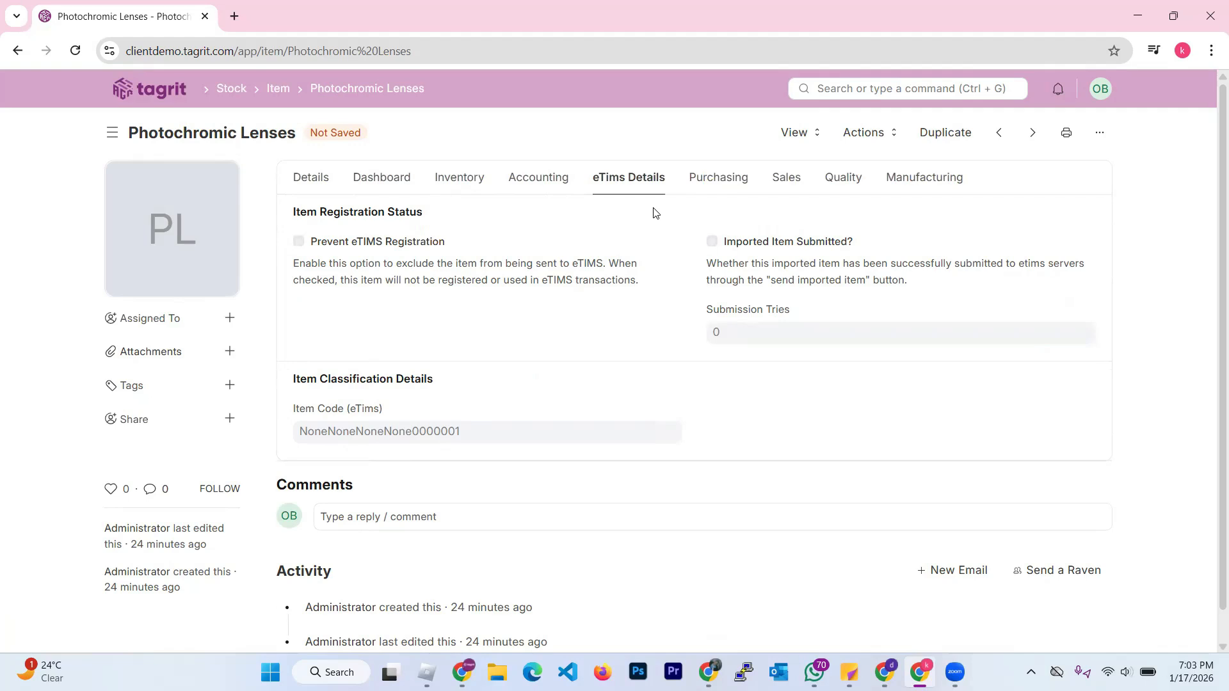
left_click(712, 188)
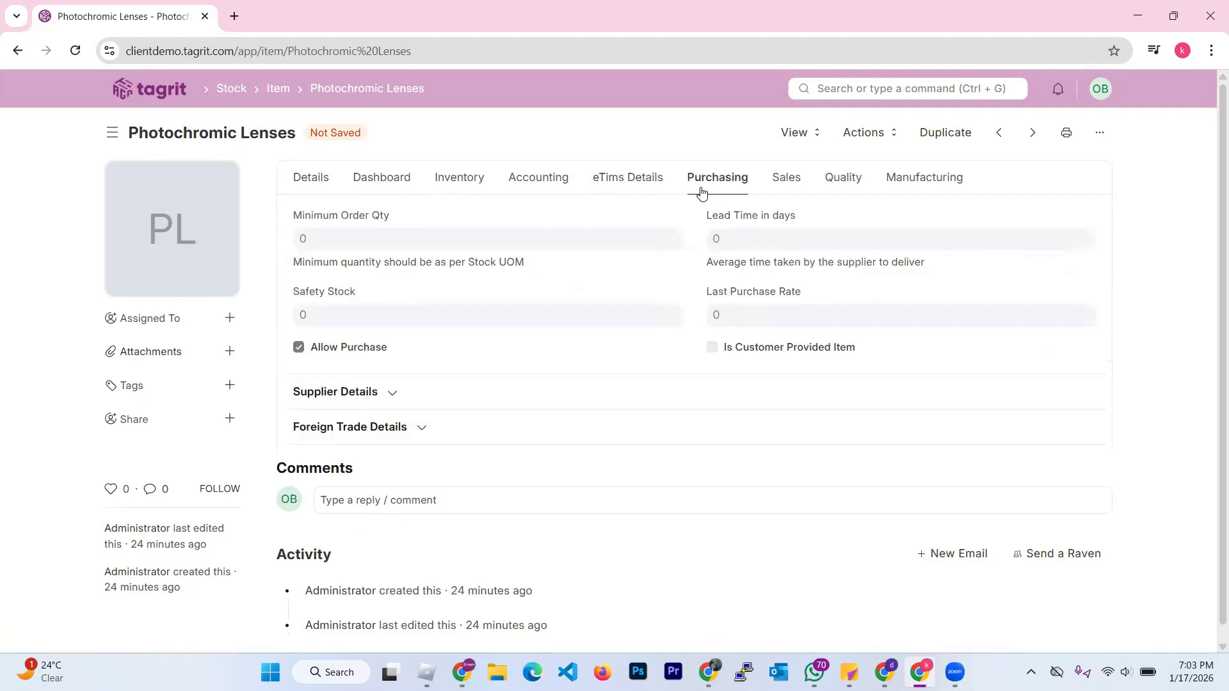
left_click(788, 182)
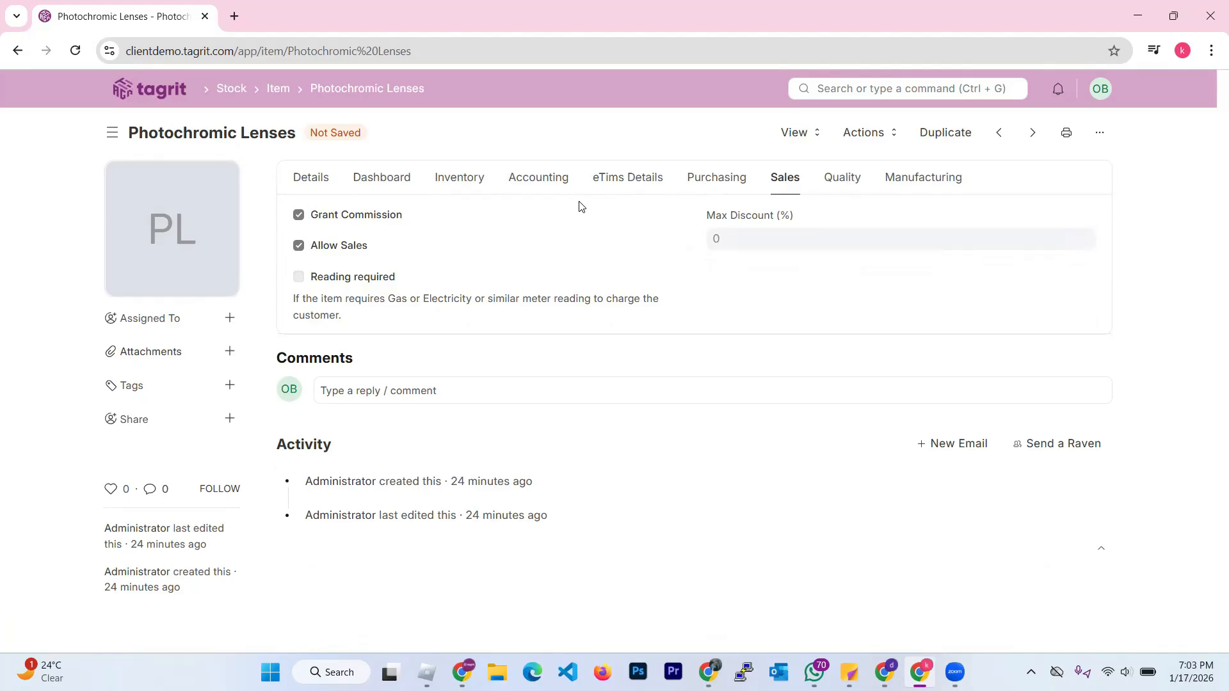
Switch to the HQ manager's Chrome window, check the warehouse stock value chart and show the list of OPTICAL CLINIC warehouses
left_click(884, 671)
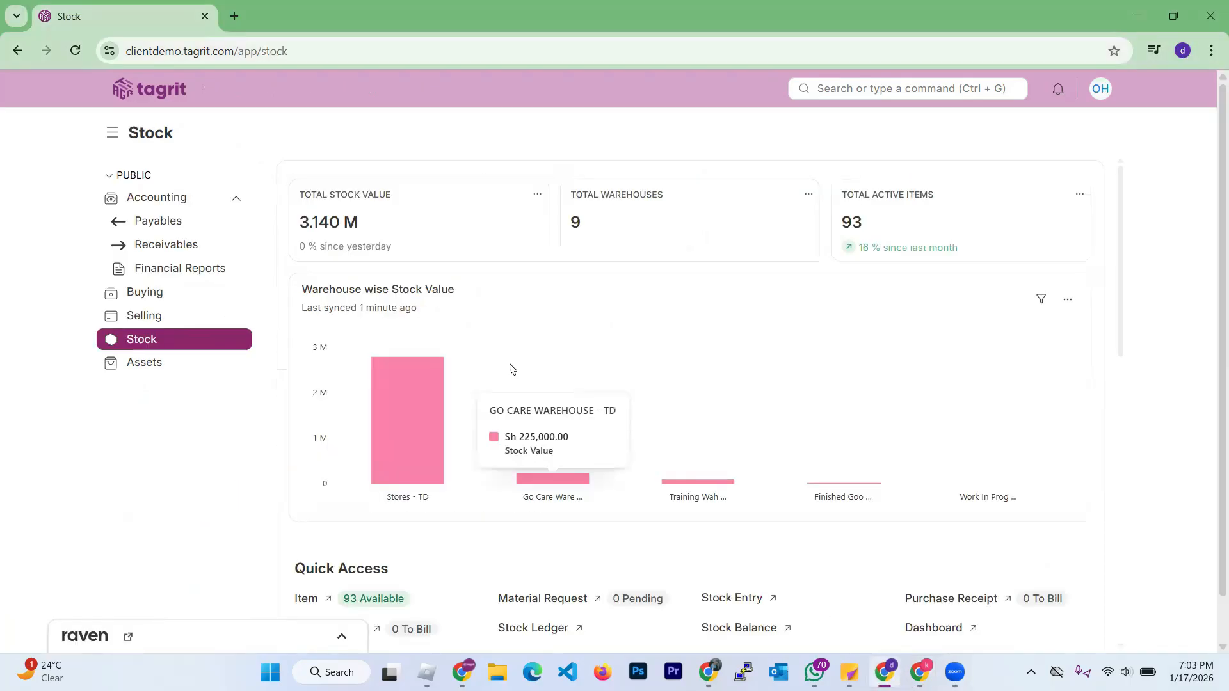
mouse_move(417, 382)
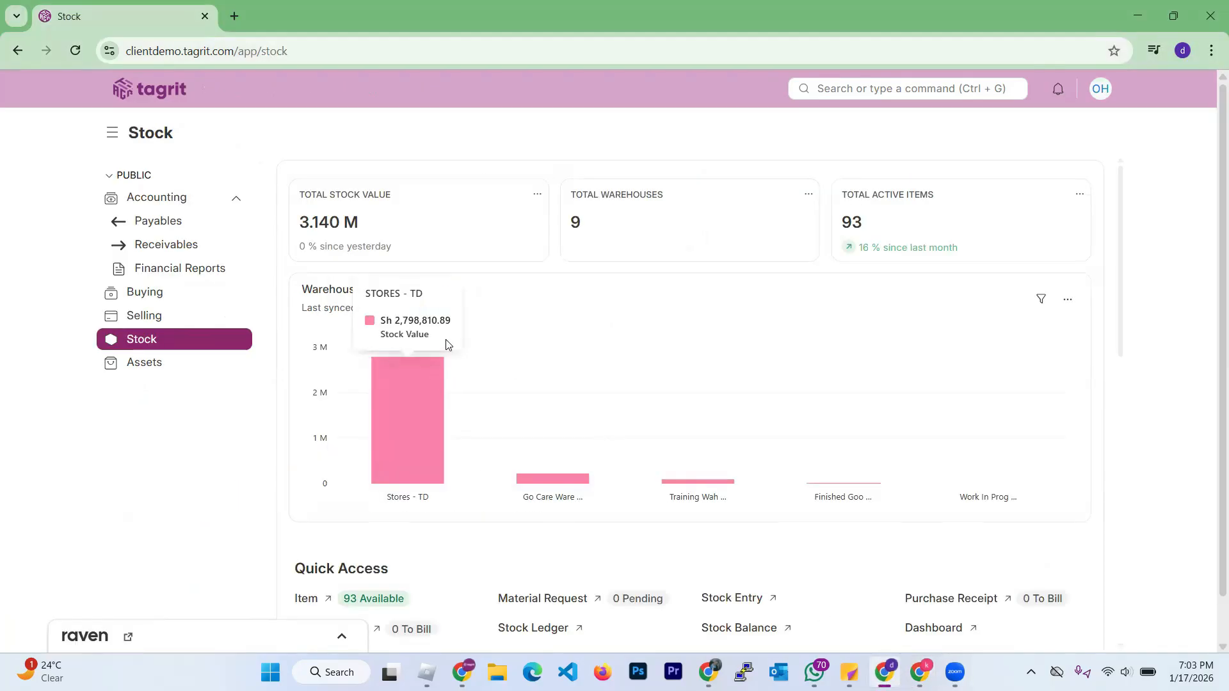
left_click(617, 248)
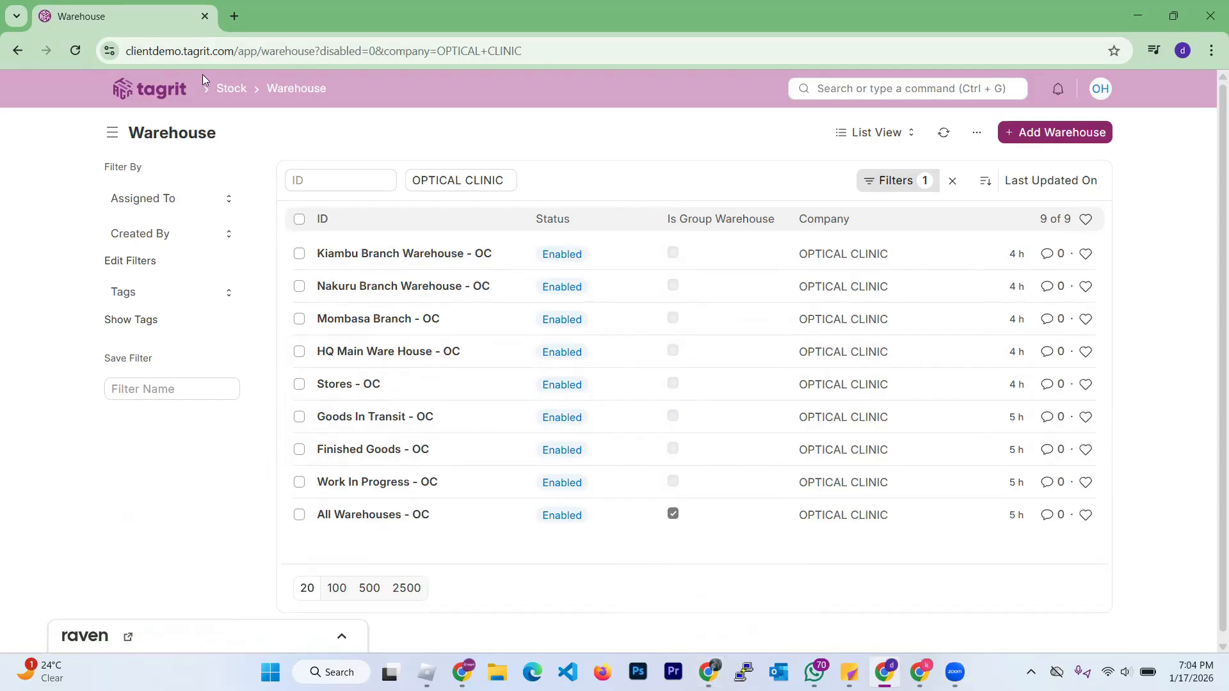
Return to the Stock workspace, open Stock Settings and examine the item, price list and stock UOM defaults
left_click(230, 91)
scroll(602, 394, "down", 3)
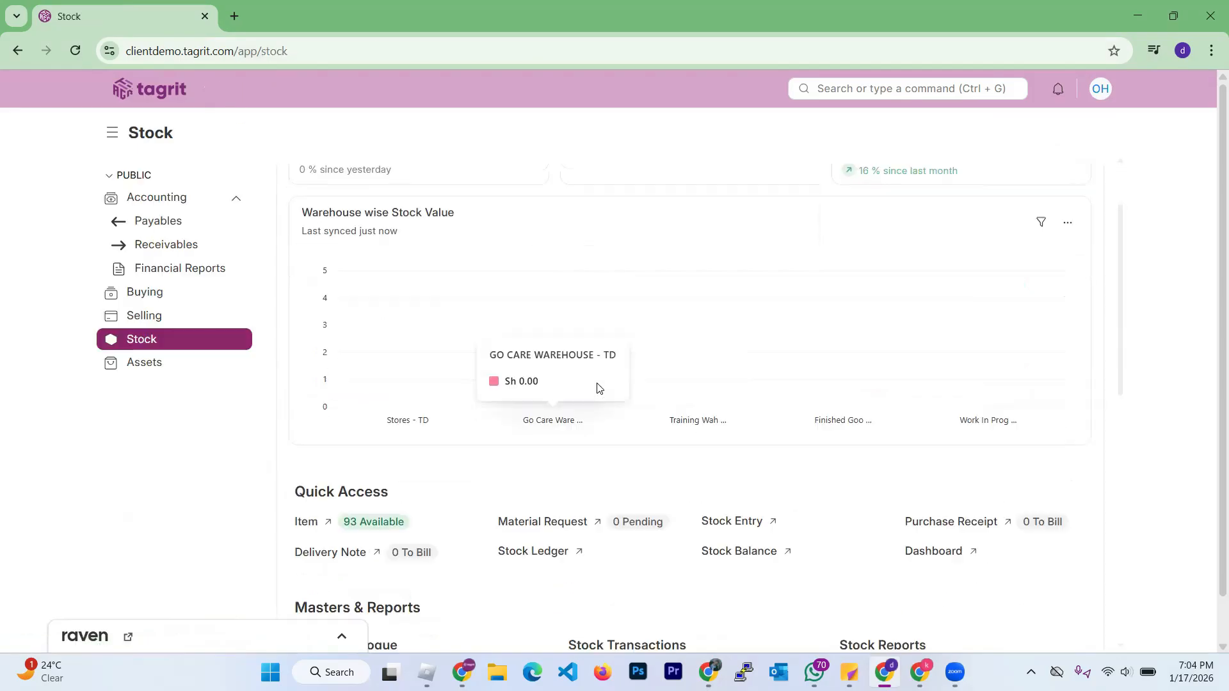
scroll(810, 410, "down", 2)
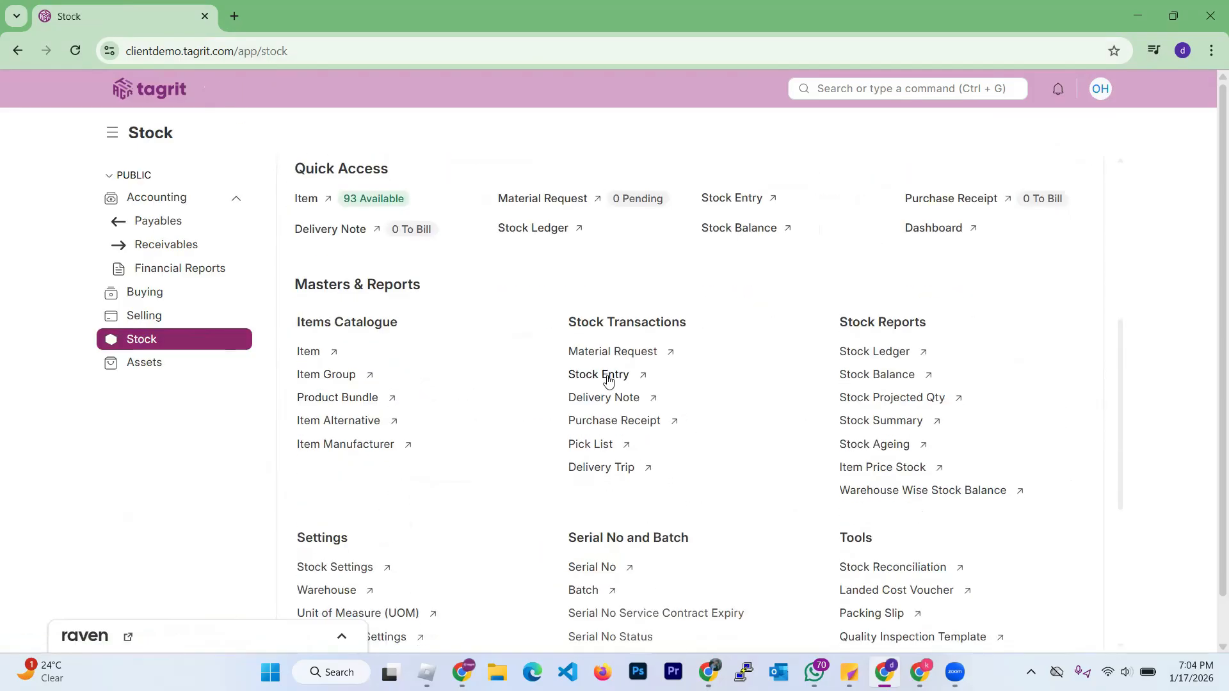
scroll(653, 378, "down", 2)
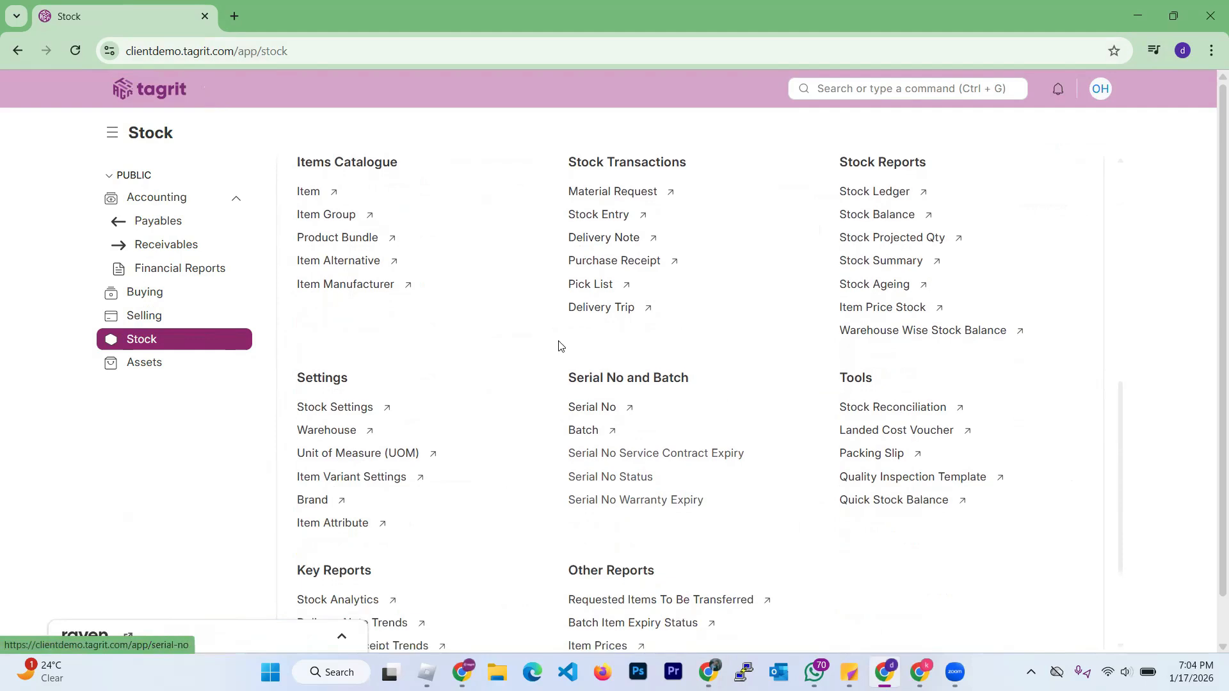
left_click(345, 407)
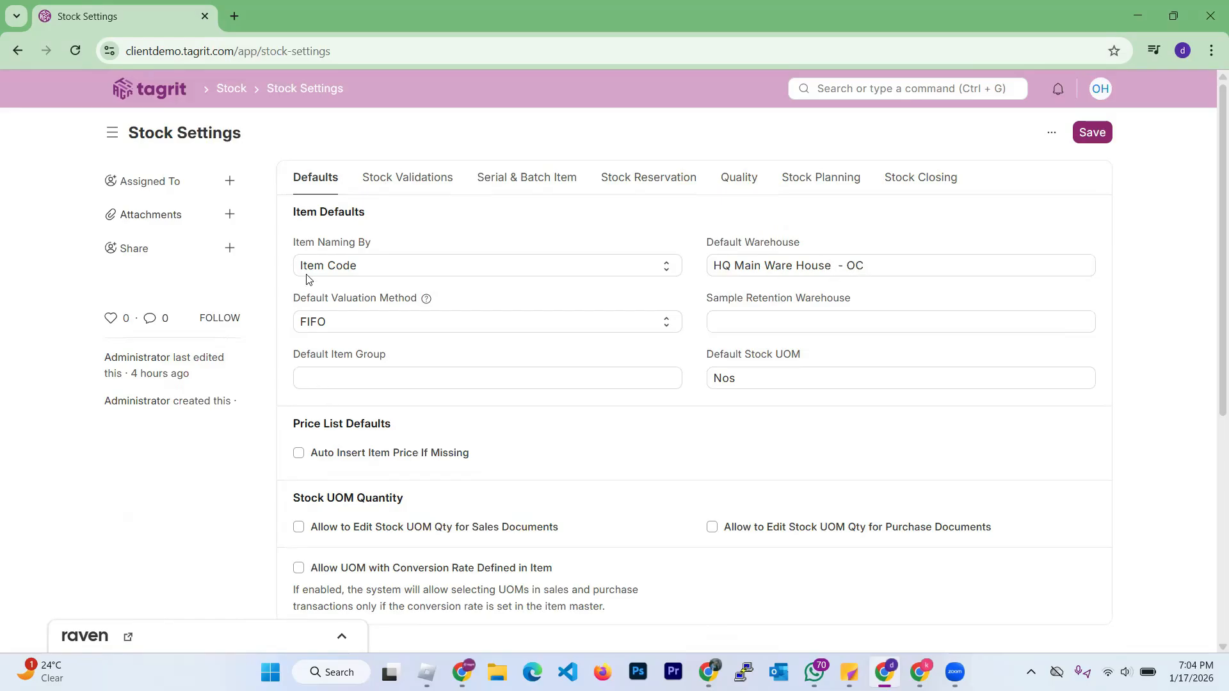
scroll(392, 369, "down", 2)
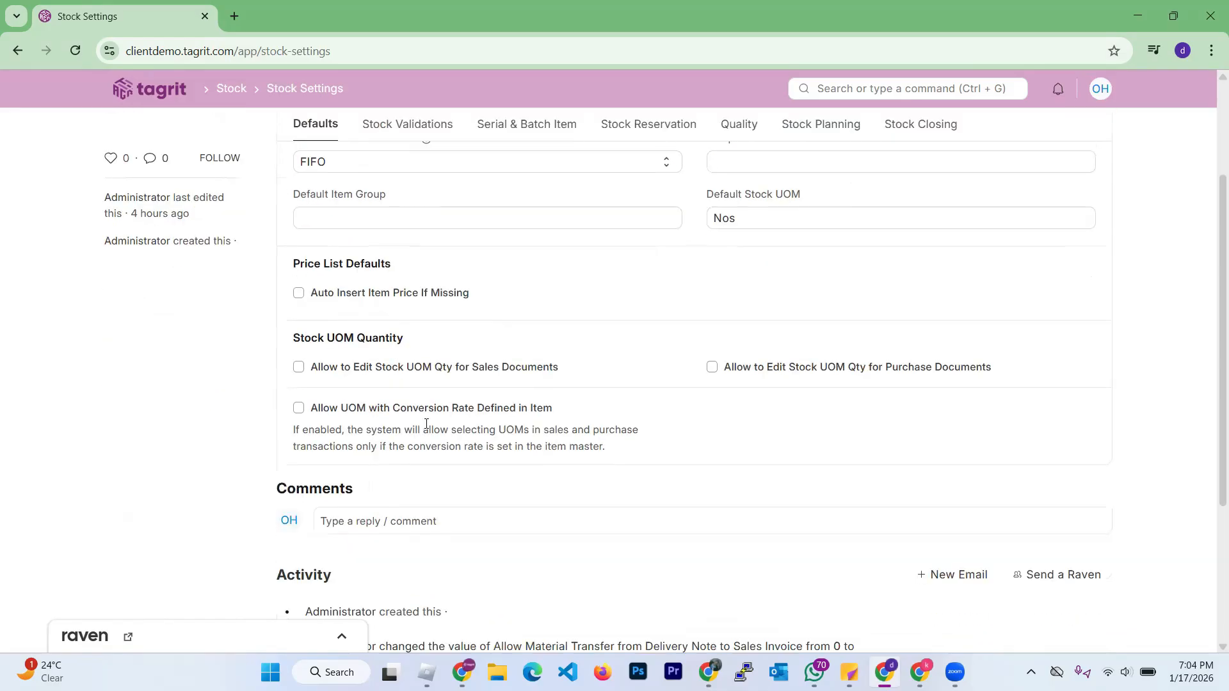
scroll(425, 425, "up", 1)
scroll(425, 427, "up", 1)
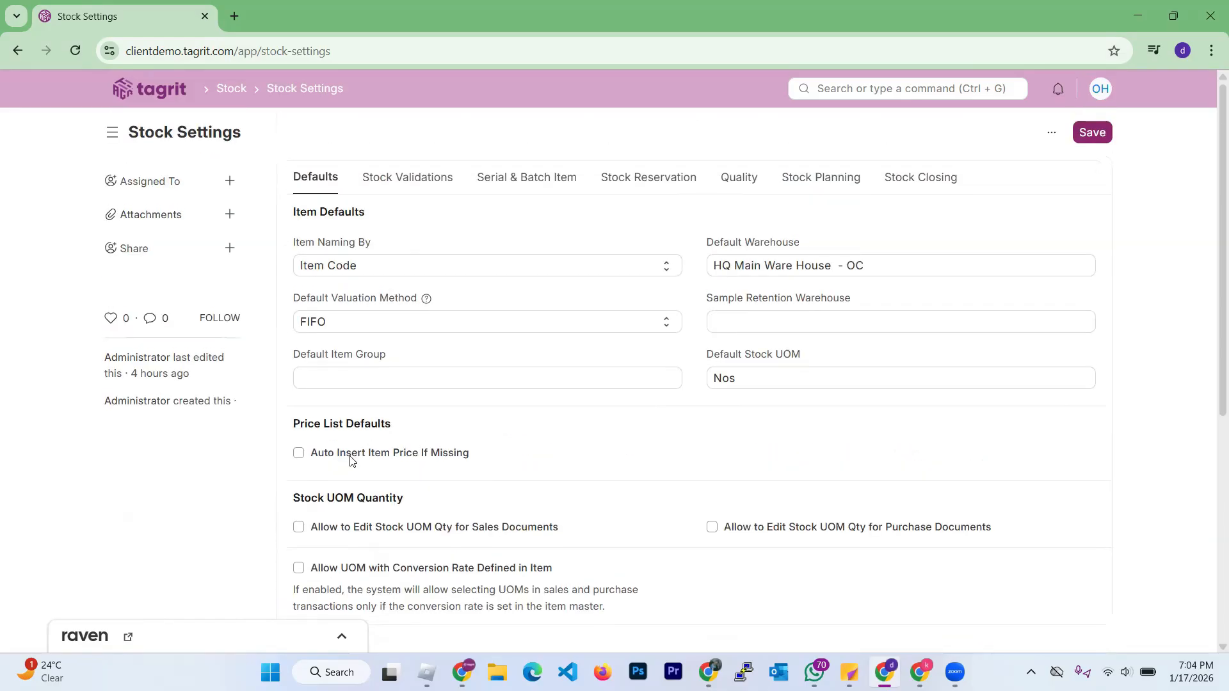
Review the Stock Validations, Serial & Batch Item and Stock Reservation sections of Stock Settings
left_click(409, 176)
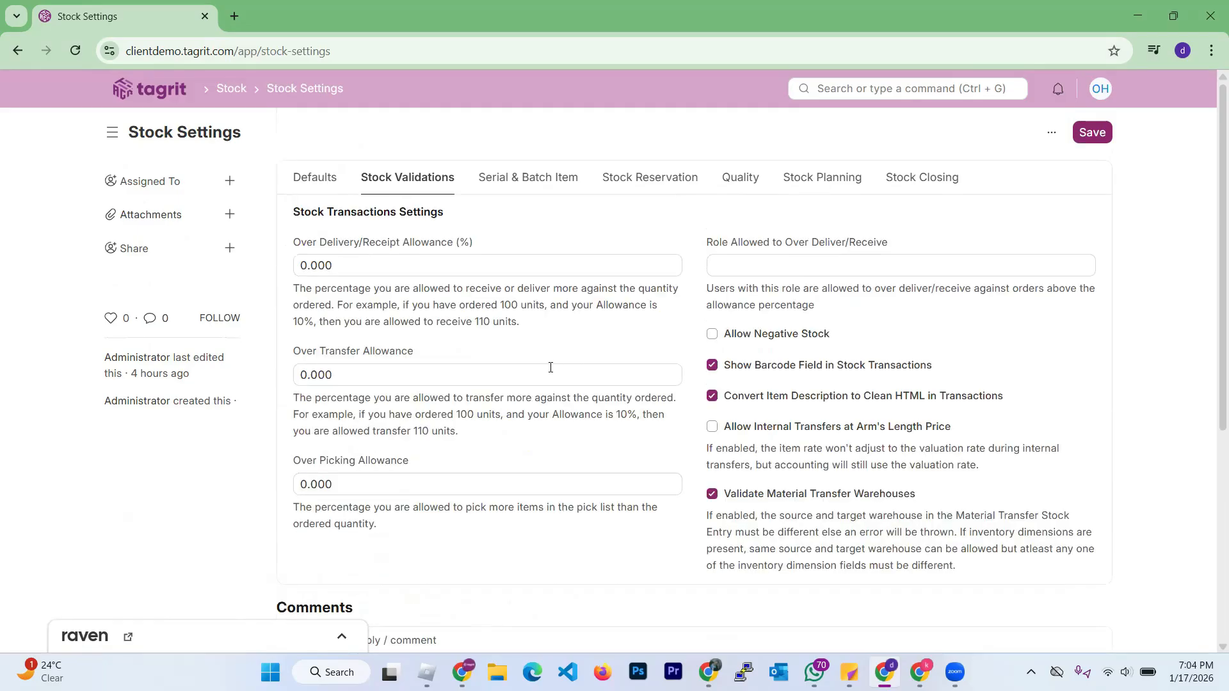
left_click(537, 183)
left_click(634, 187)
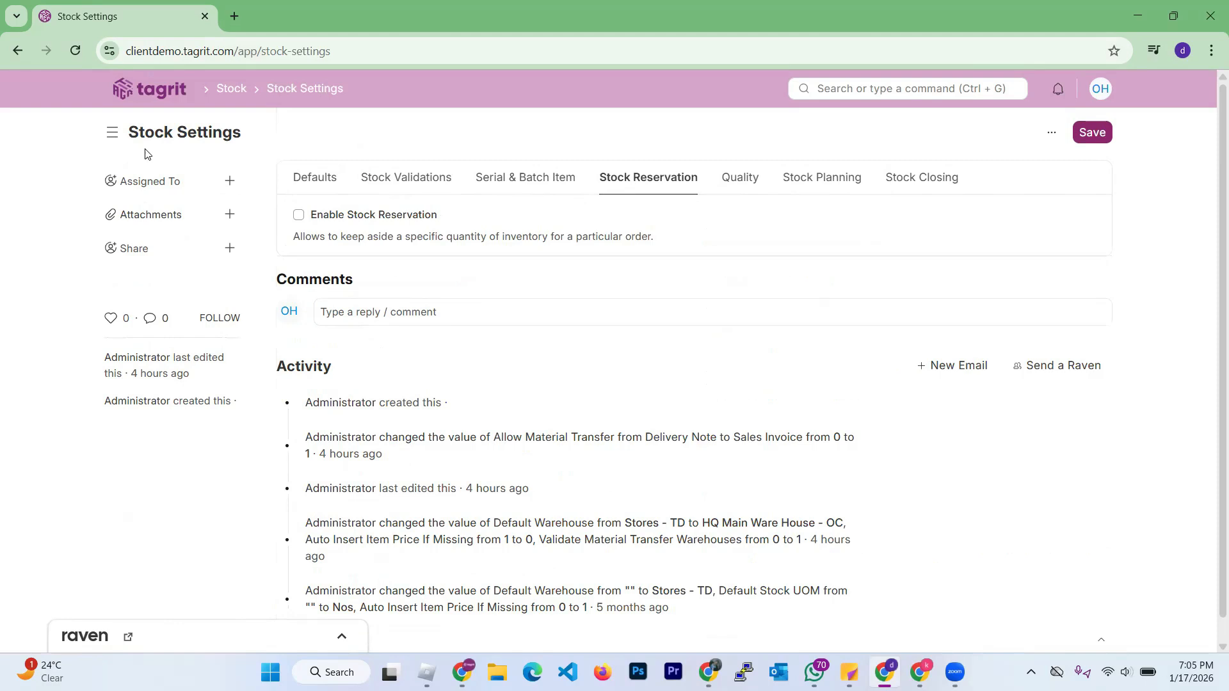
Go back to the Stock workspace and examine its quick access links, item masters, stock transactions and stock reports
left_click(227, 87)
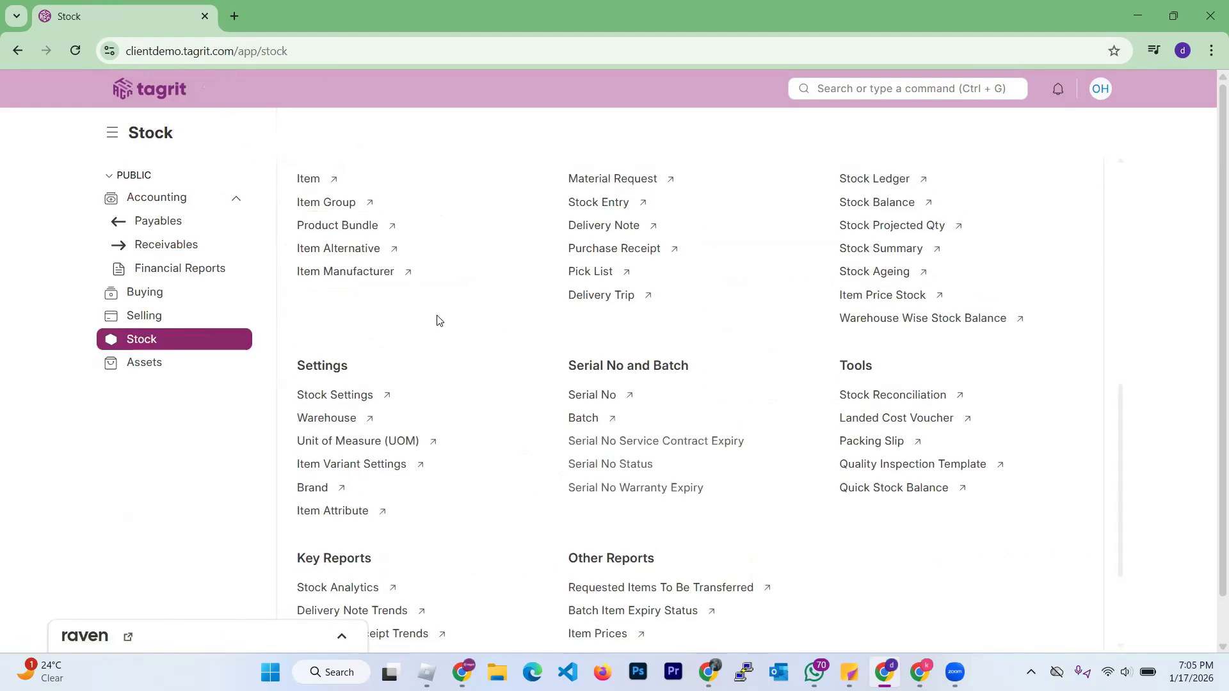
scroll(437, 320, "up", 1)
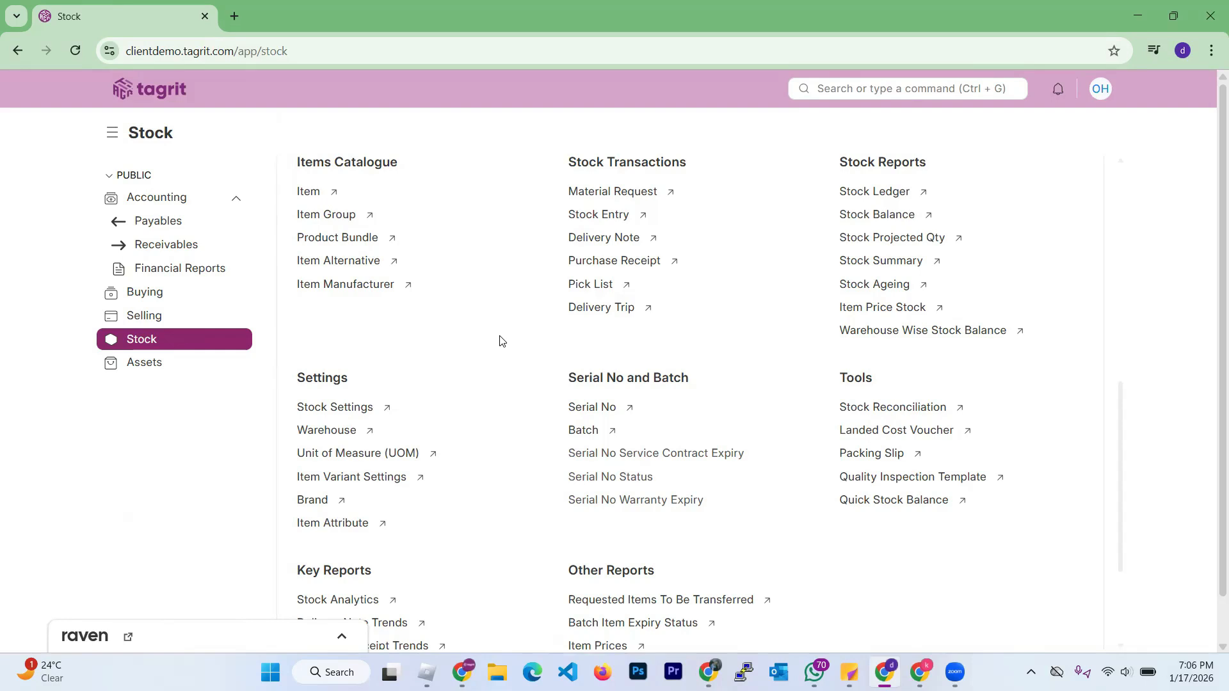
scroll(492, 402, "up", 3)
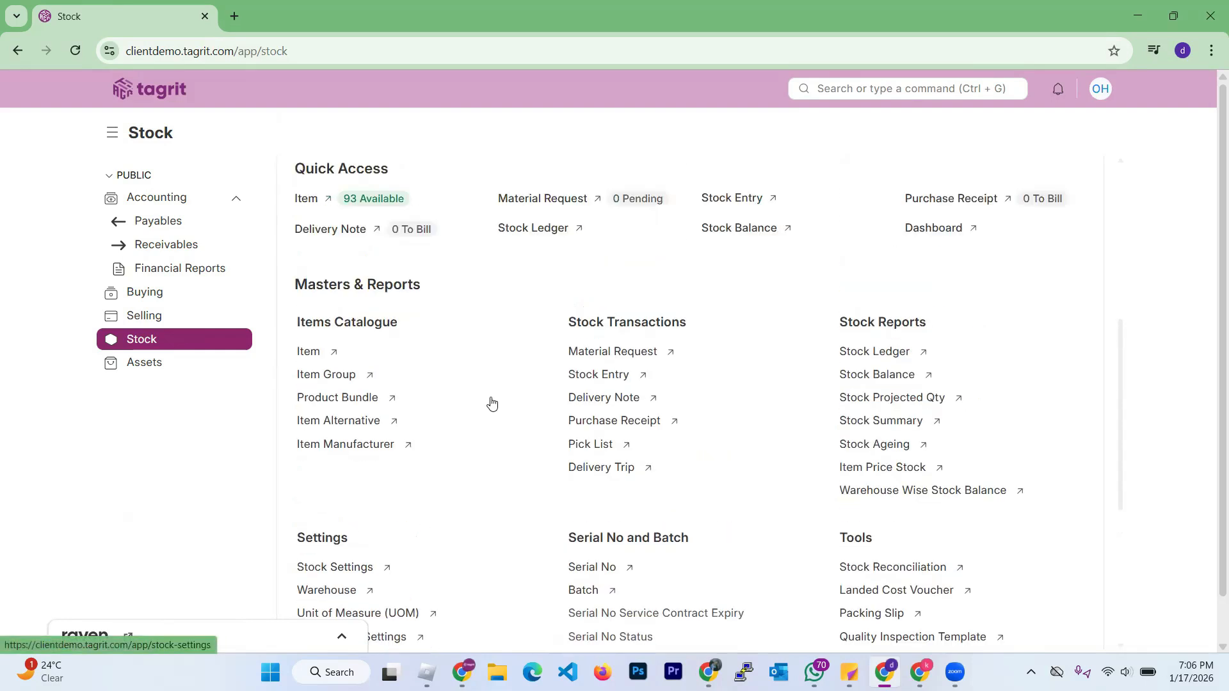
scroll(492, 402, "down", 1)
scroll(487, 393, "up", 3)
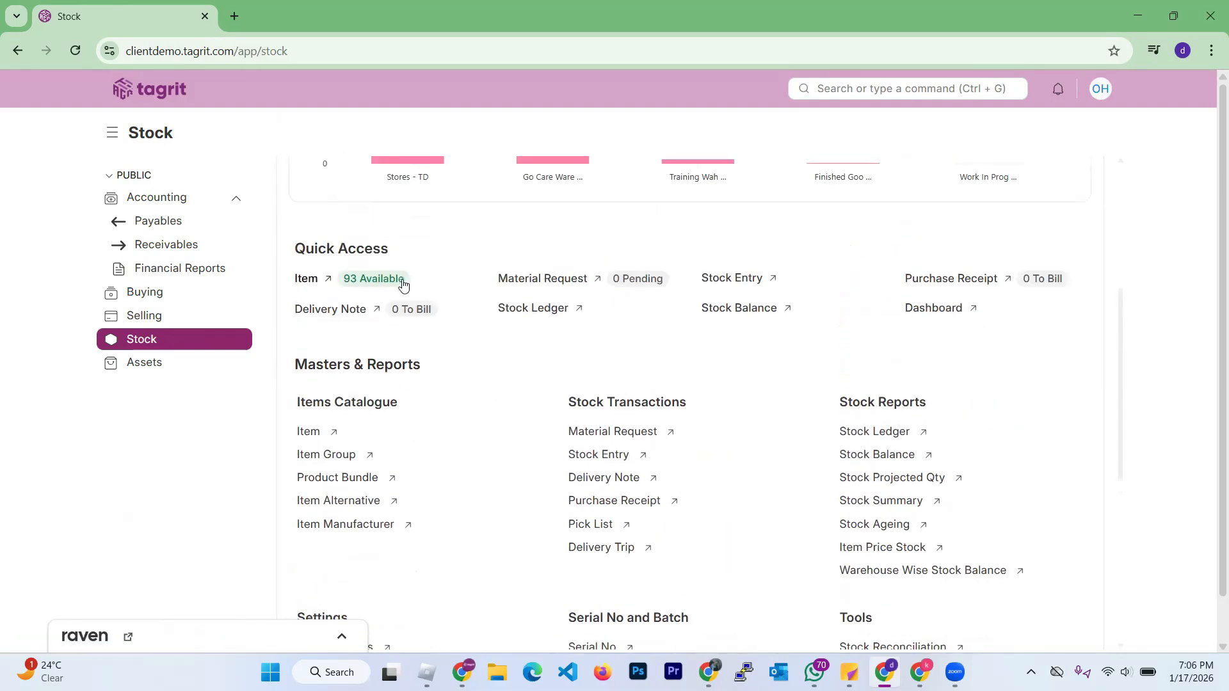
scroll(453, 393, "down", 2)
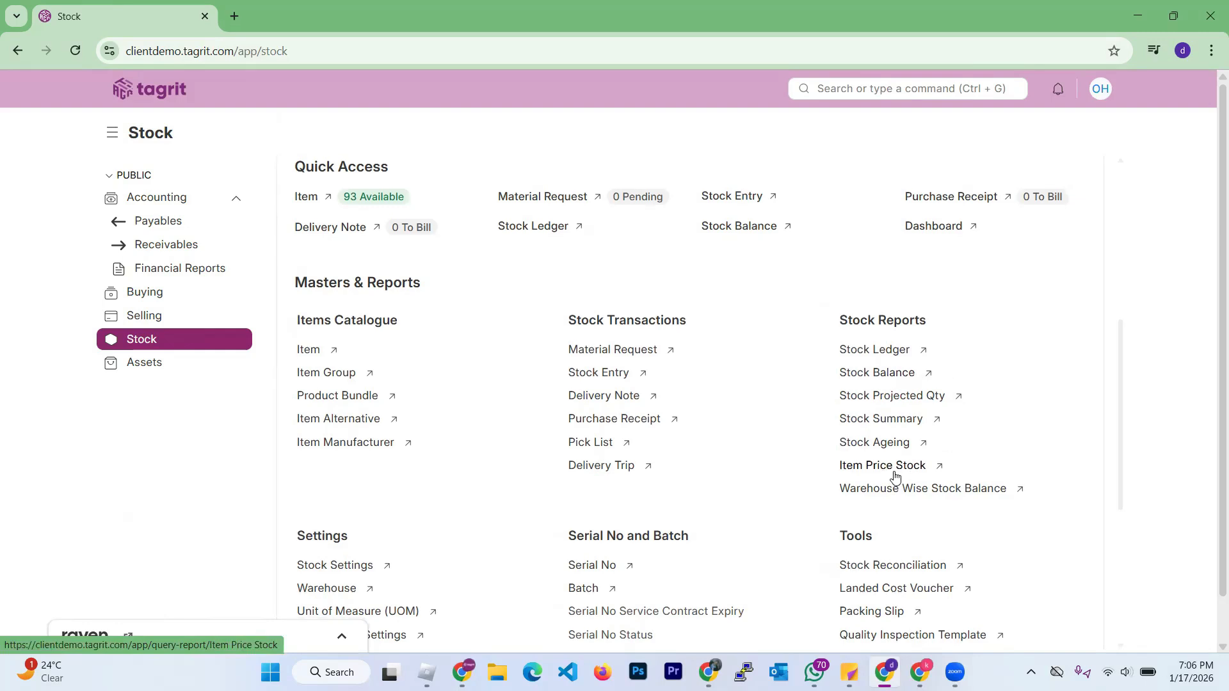
Create a new Stock Reconciliation and set its purpose to Opening Stock
scroll(895, 477, "down", 2)
left_click(883, 407)
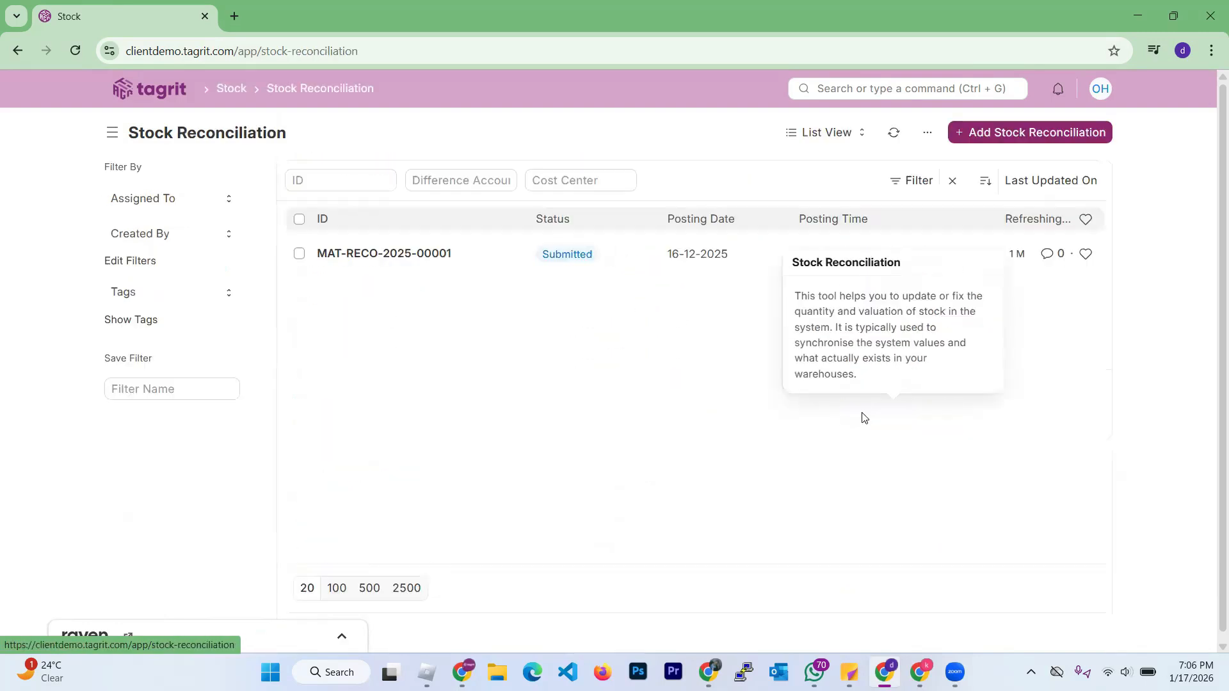
left_click(991, 133)
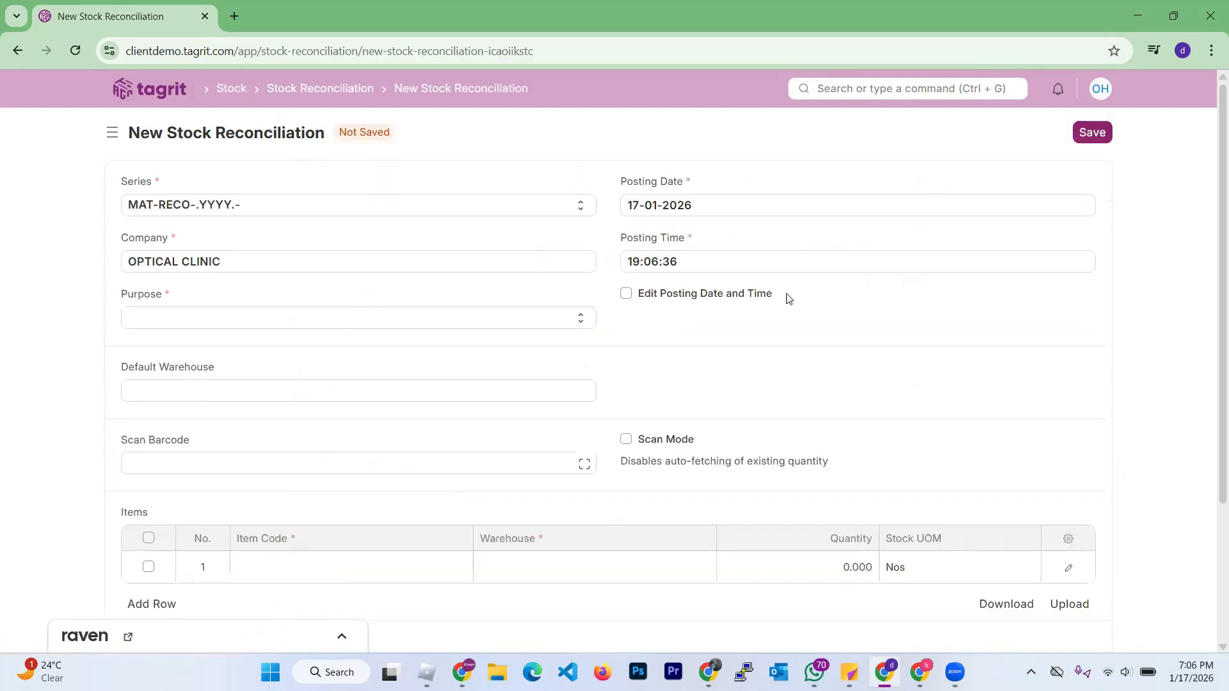
left_click(239, 317)
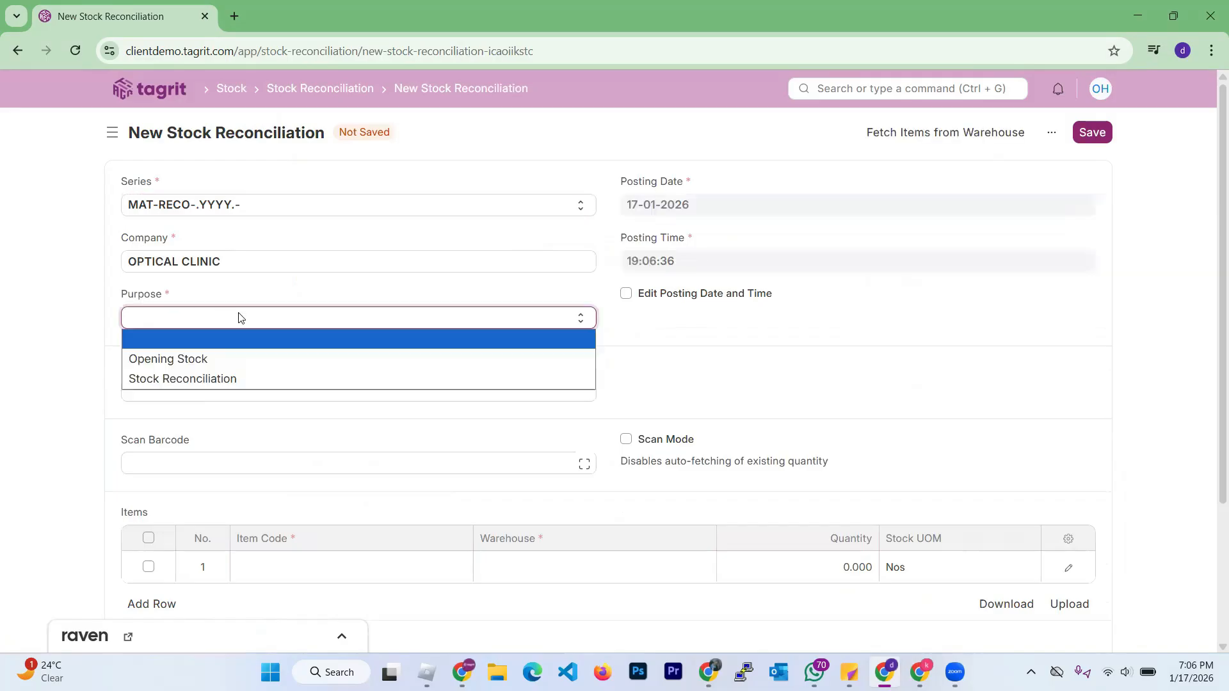
left_click(217, 356)
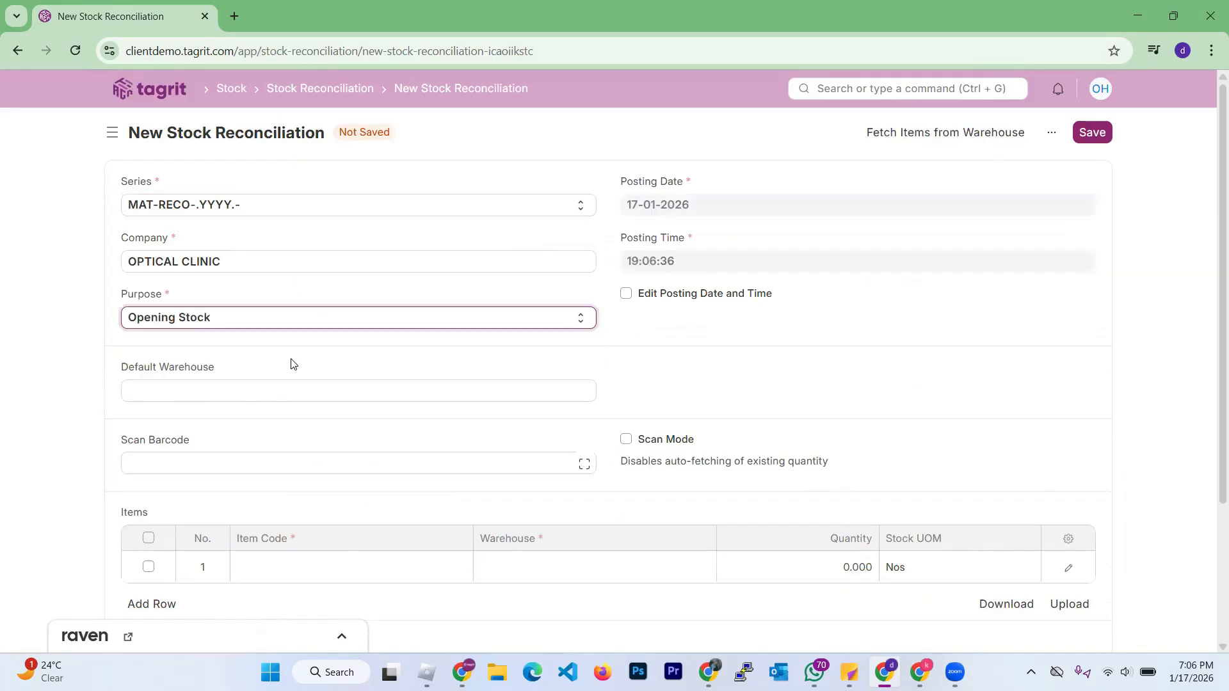
Set the reconciliation's default warehouse to HQ Main Ware House - OC
scroll(291, 360, "down", 1)
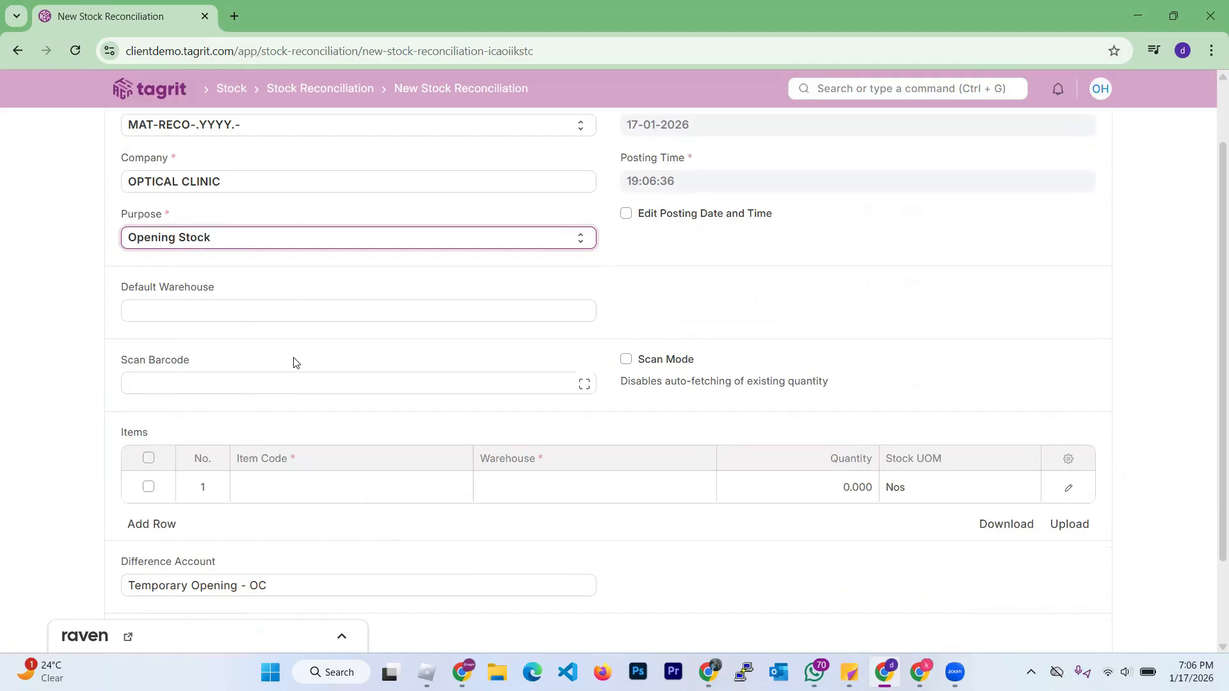
left_click(272, 316)
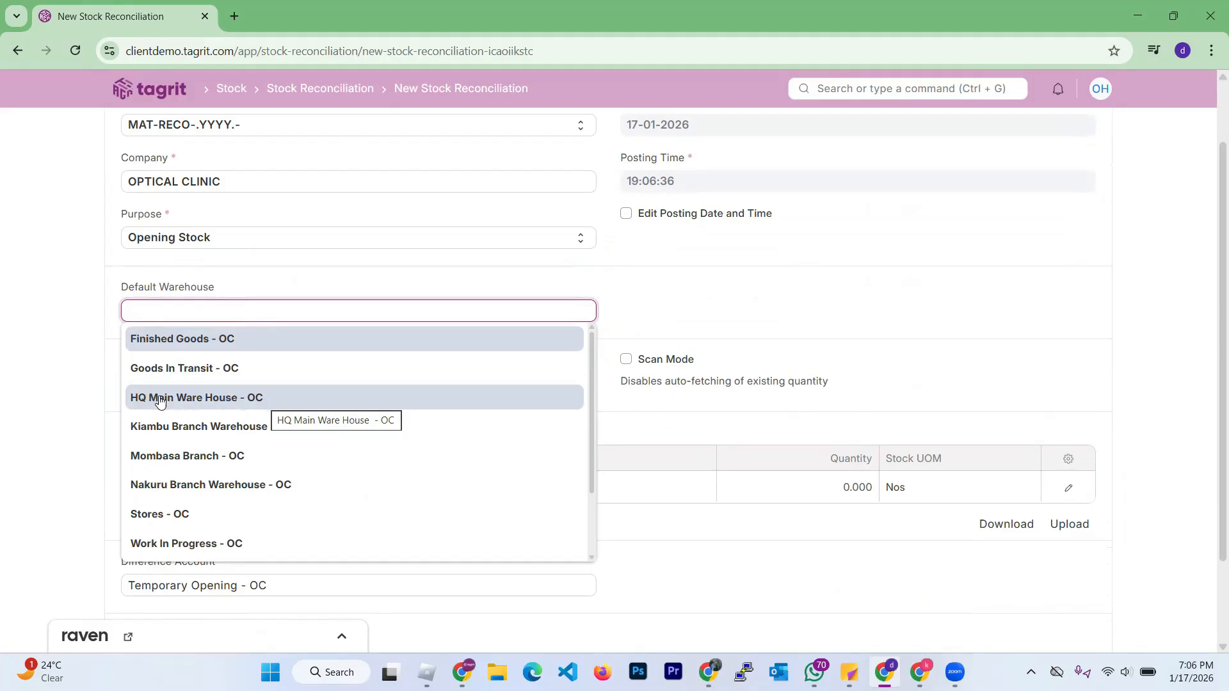
left_click(188, 402)
Enter SV-LENS-1.50-CLEAR as the item code in the first items row and add a second row
scroll(324, 435, "down", 2)
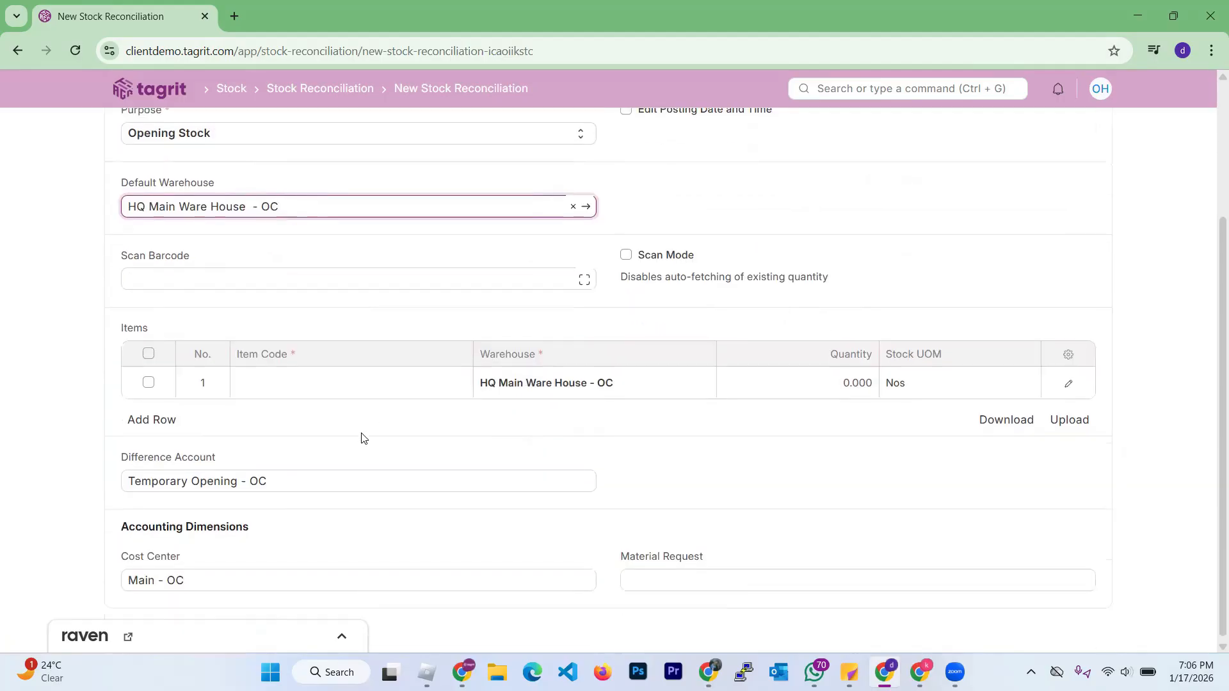
left_click(312, 379)
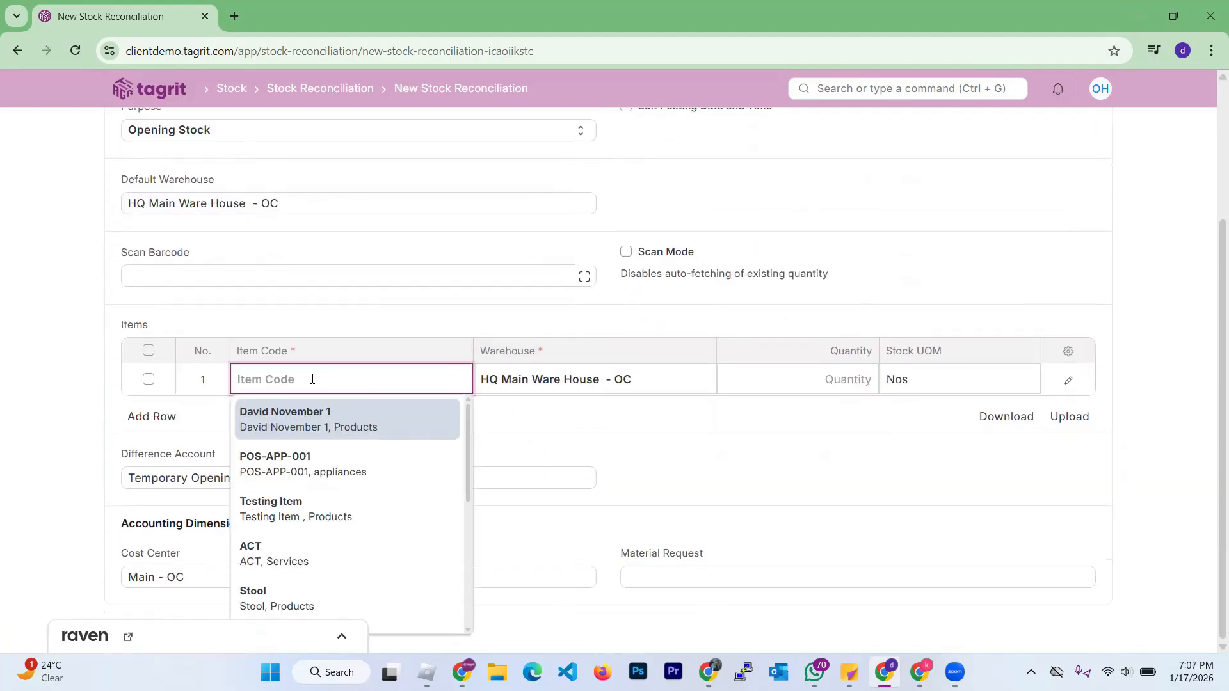
type("lens")
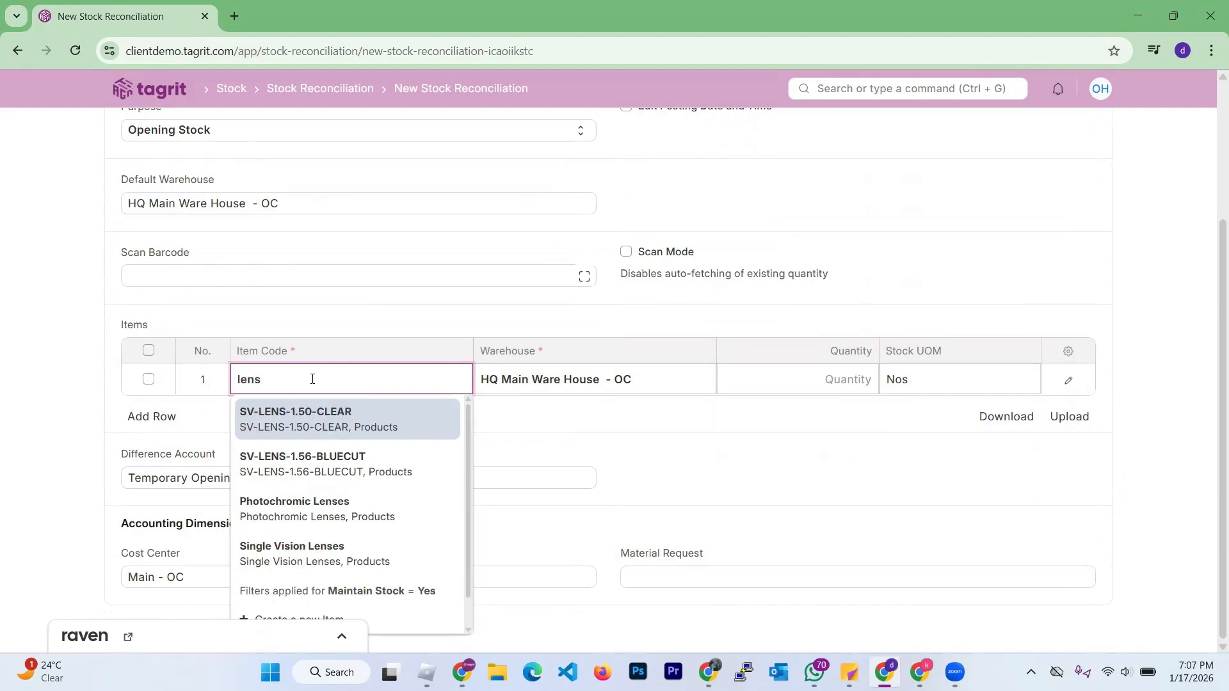
left_click(308, 422)
left_click(167, 417)
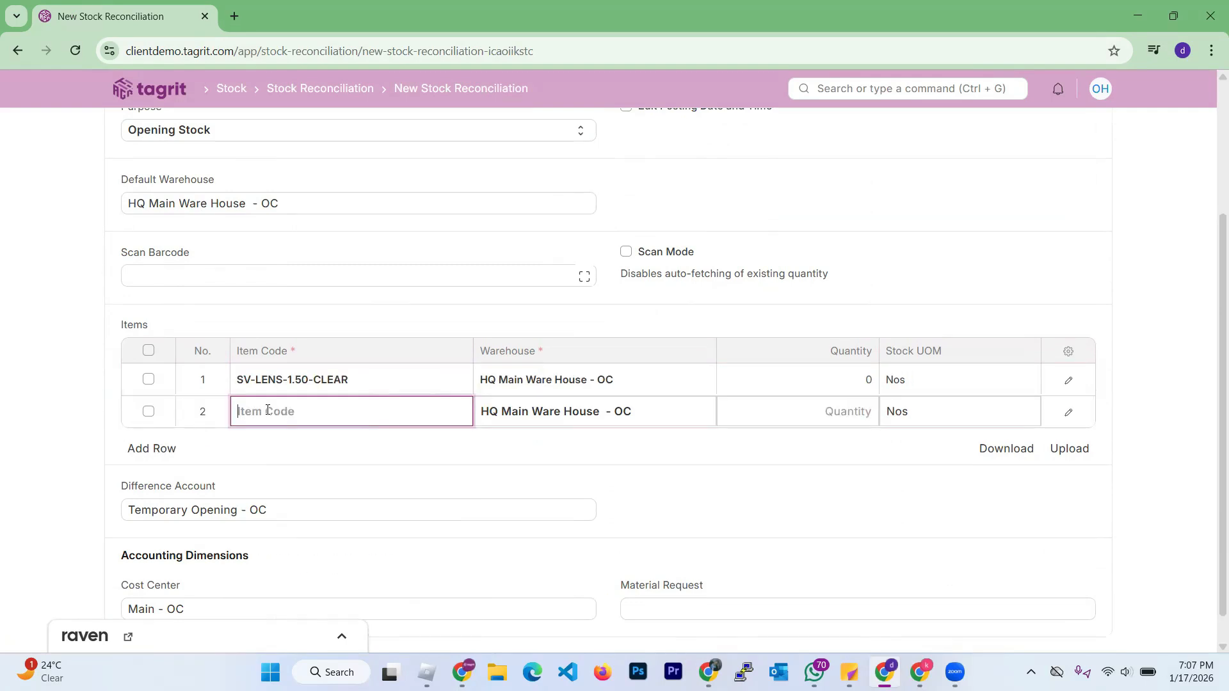
Fill items rows 2 to 4 with Photochromic Lenses, Single Vision Lenses and SV-LENS-1.56-BLUECUT as item codes
type("lens")
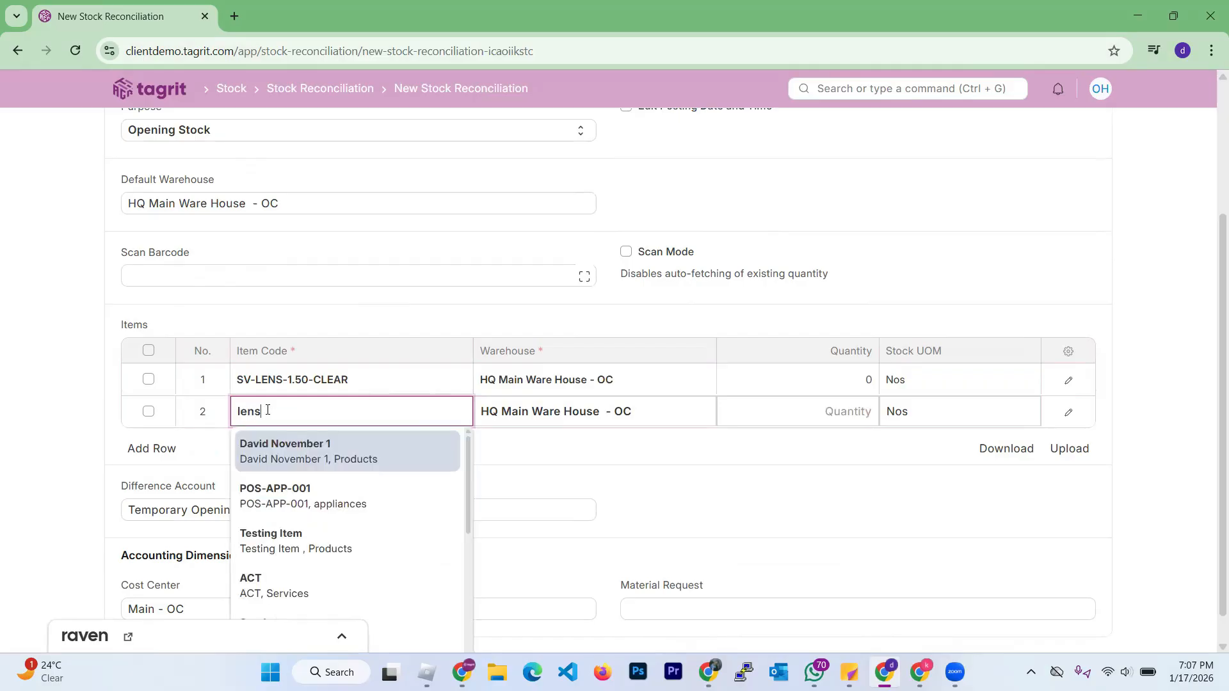
type("es")
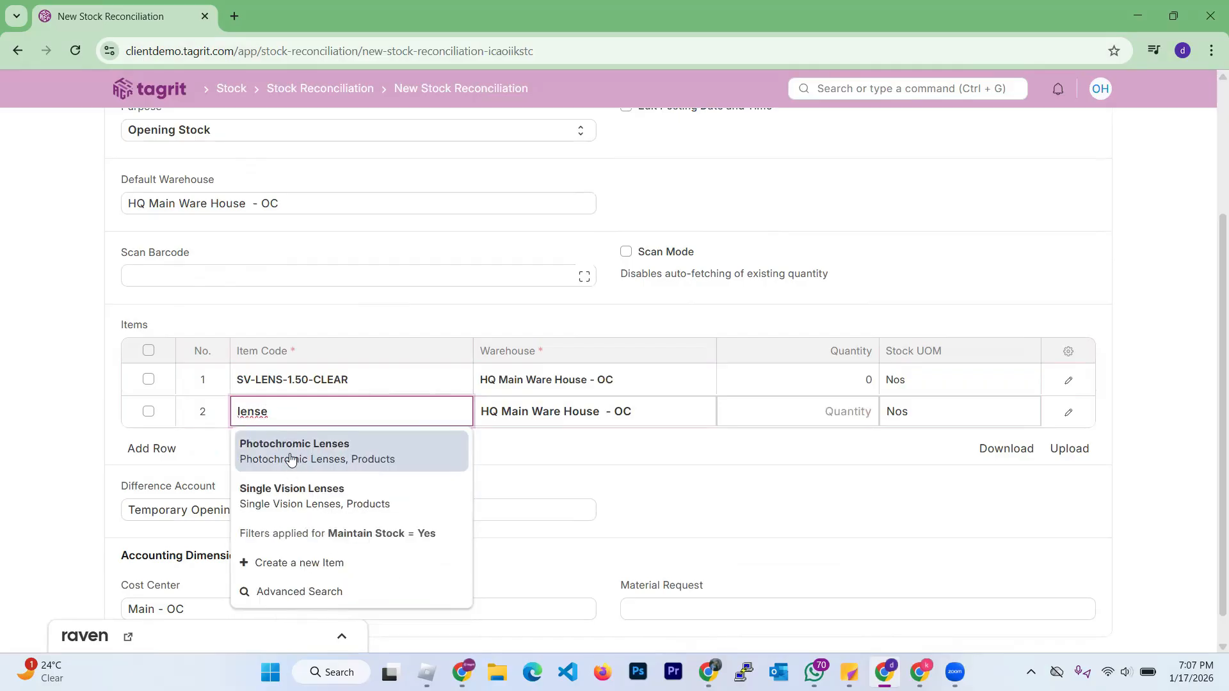
left_click(295, 461)
left_click(164, 451)
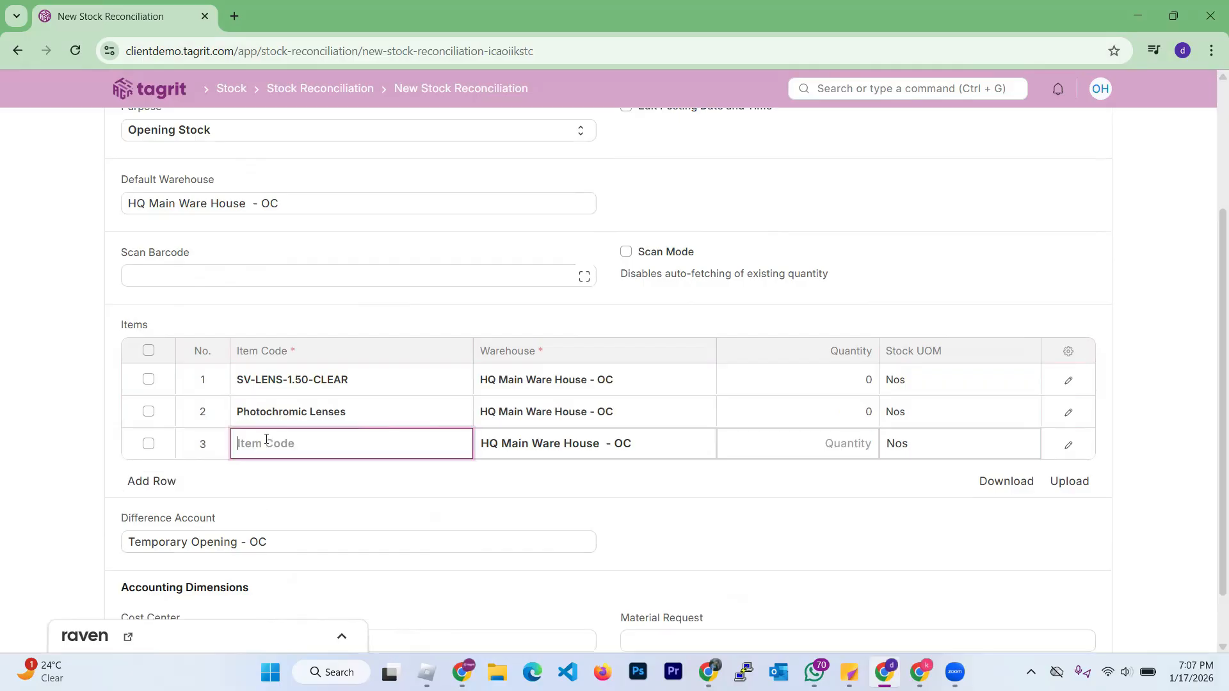
type("lense")
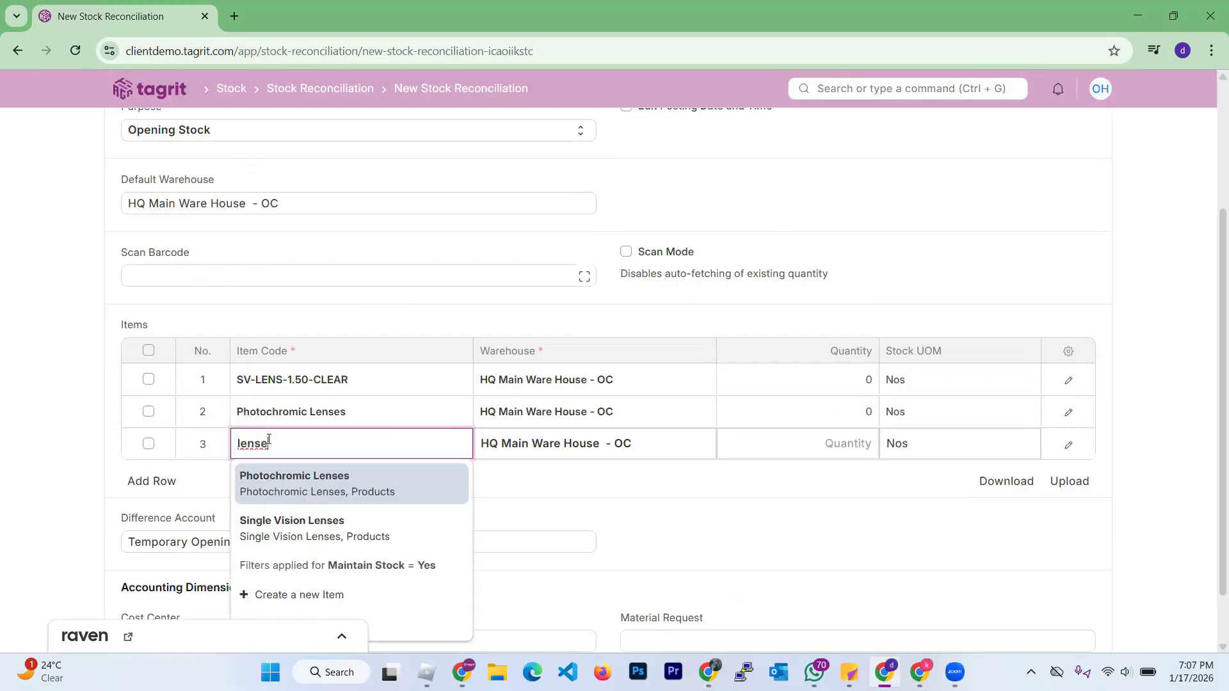
left_click(290, 524)
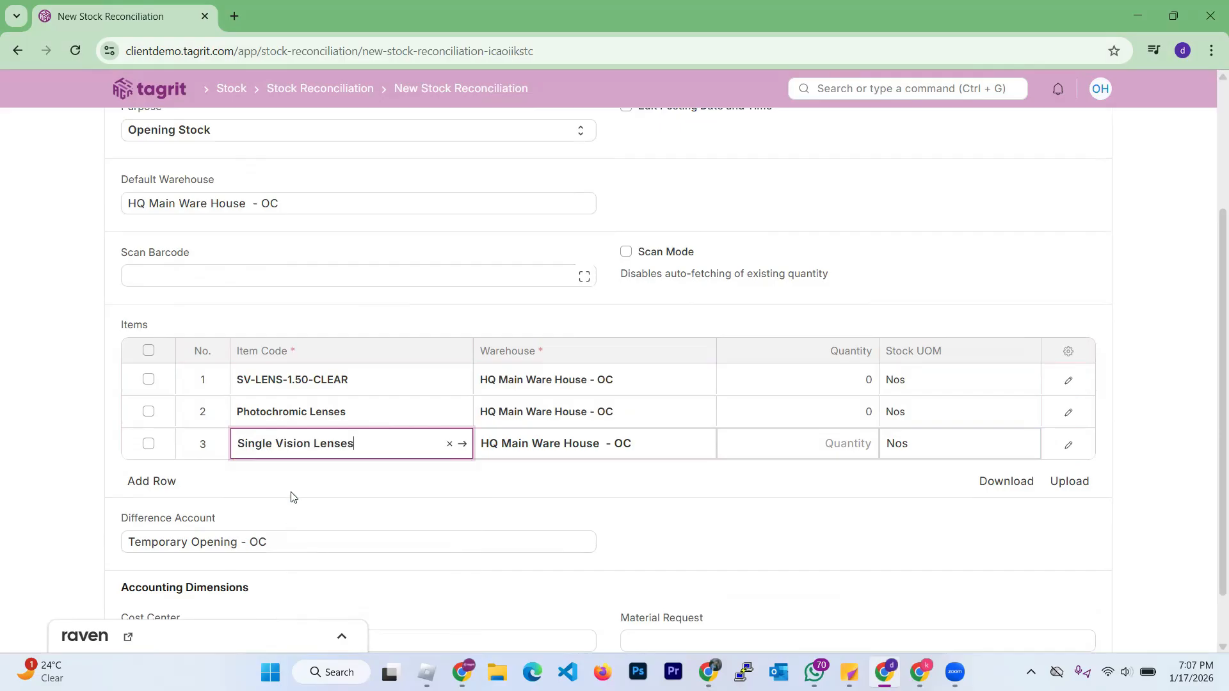
left_click(162, 481)
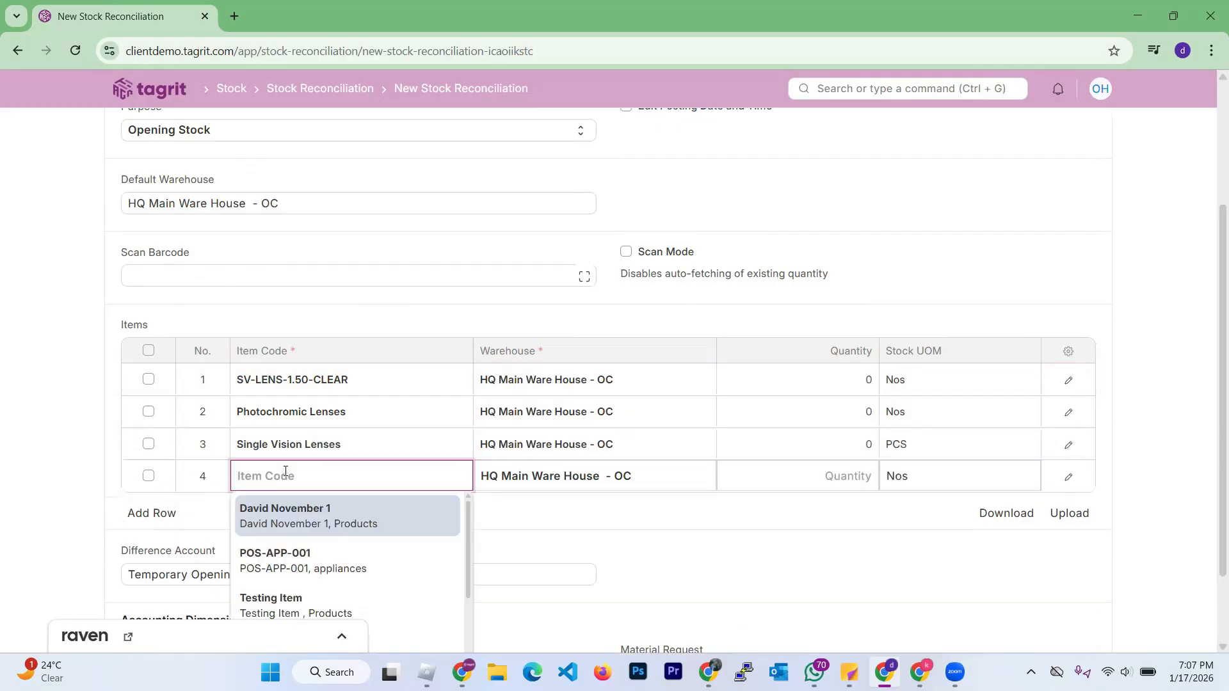
type("lens")
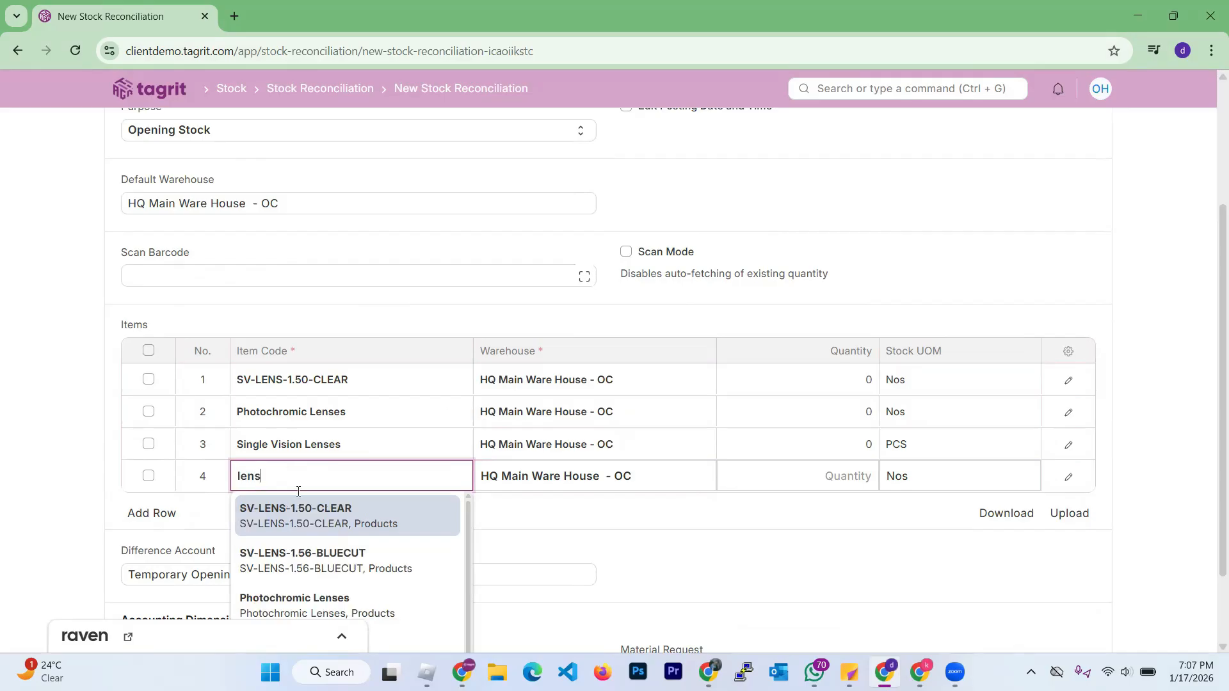
left_click(328, 566)
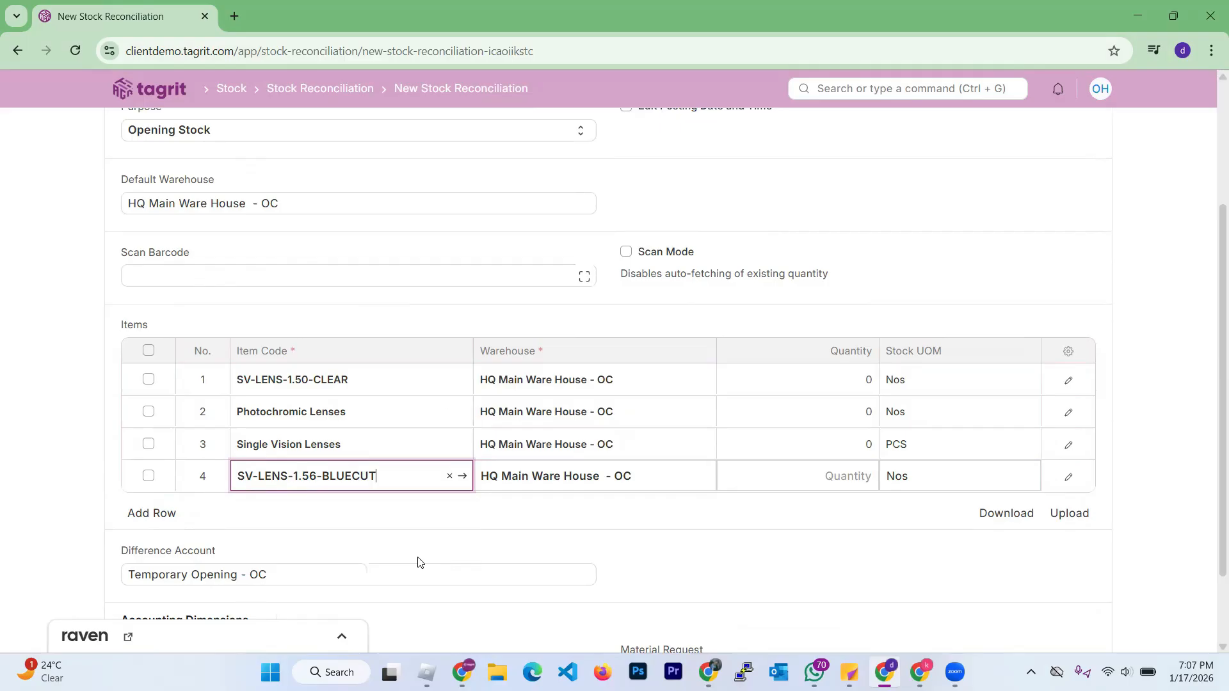
Set the opening quantity to 500 for each of the four lens items in the reconciliation
left_click(852, 382)
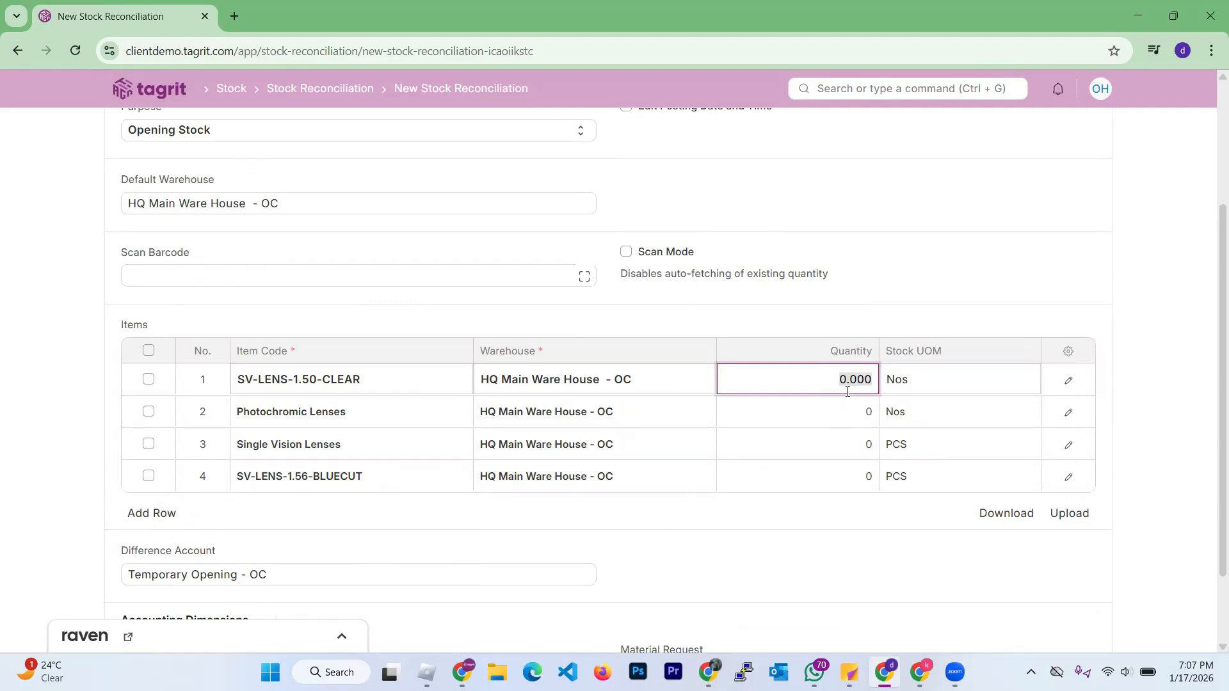
type("500")
left_click(843, 416)
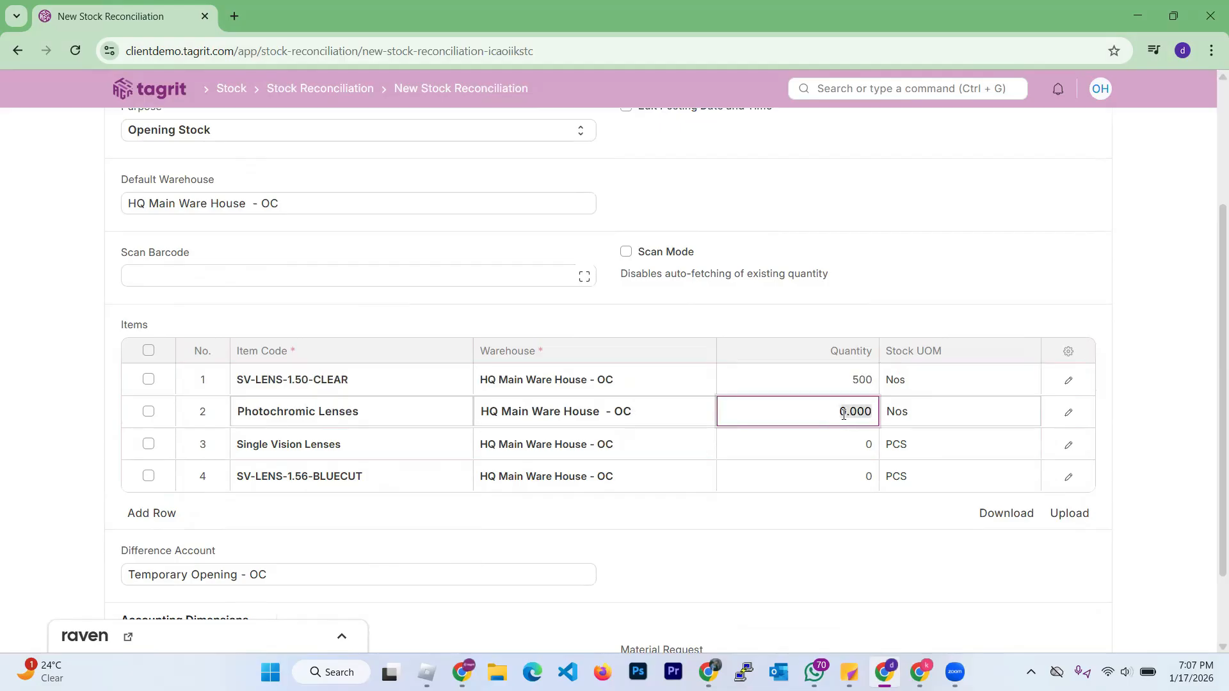
type("500")
left_click(839, 446)
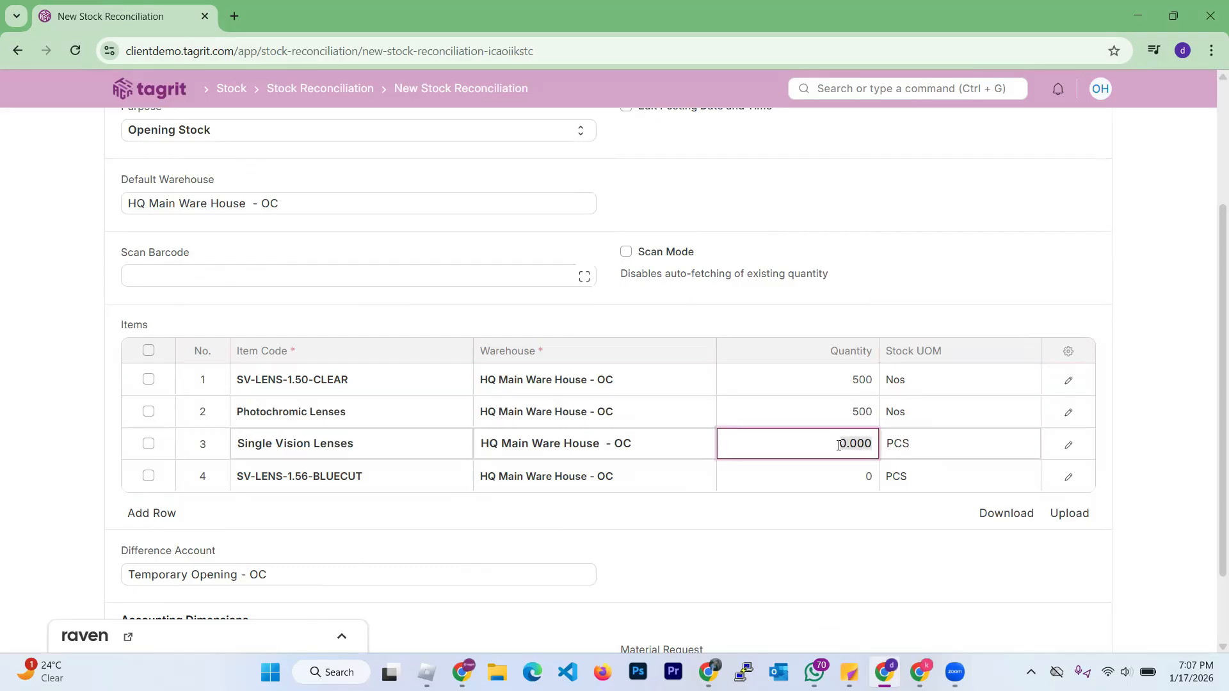
type("5")
left_click(826, 481)
type("500")
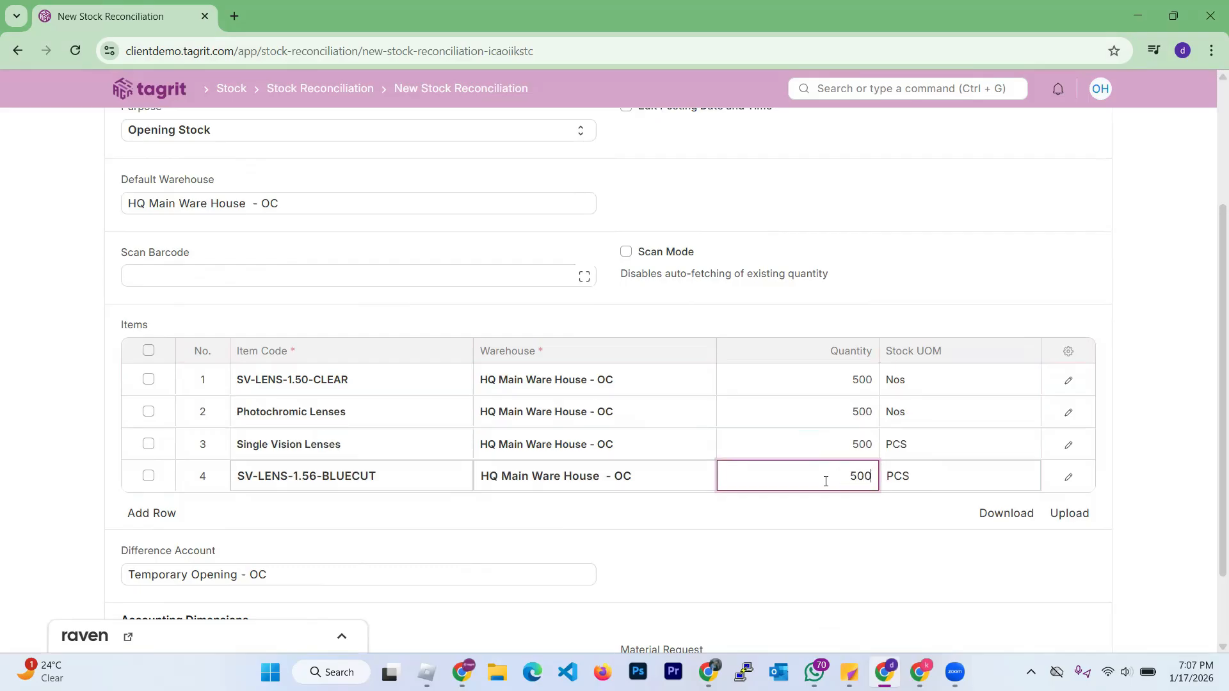
Duplicate the reconciliation's browser tab and open the Stock Balance report from the Stock workspace in the duplicate
scroll(836, 336, "up", 3)
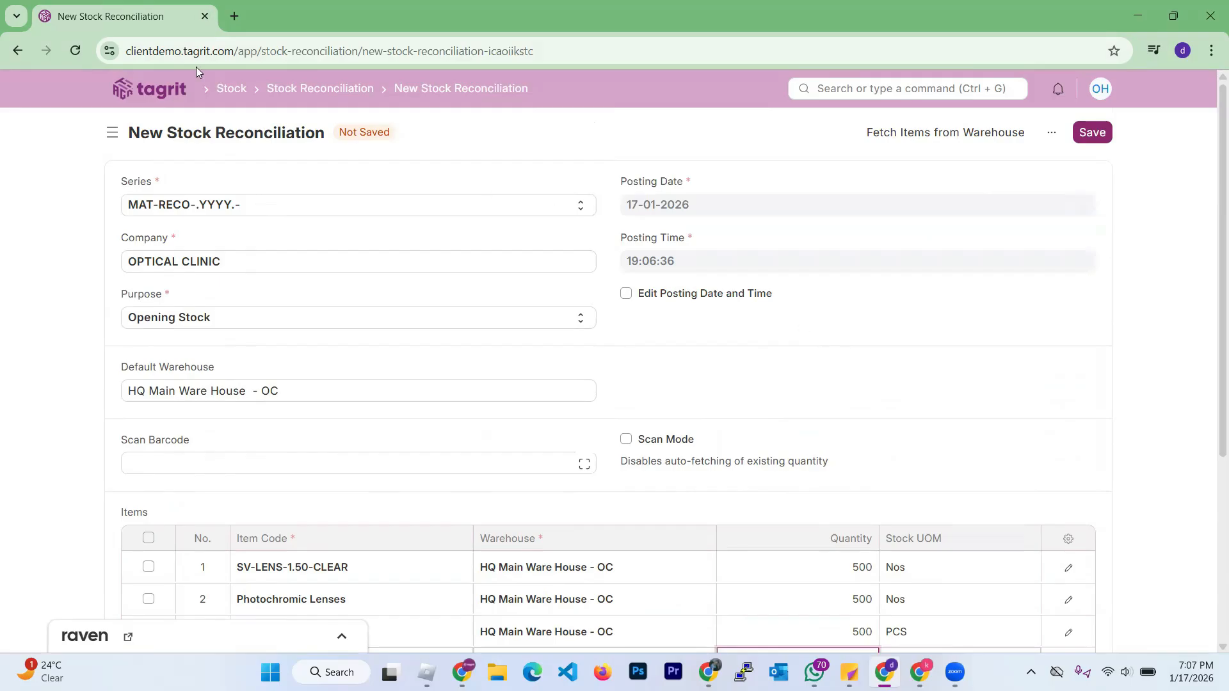
right_click(153, 13)
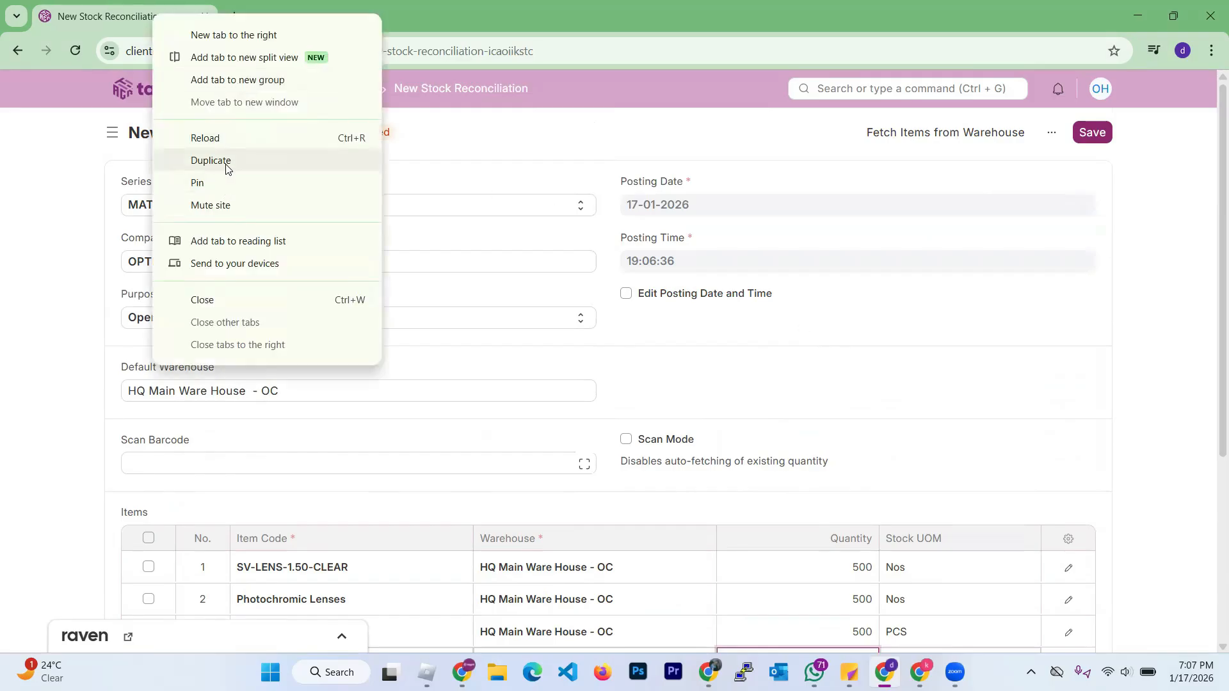
left_click(221, 161)
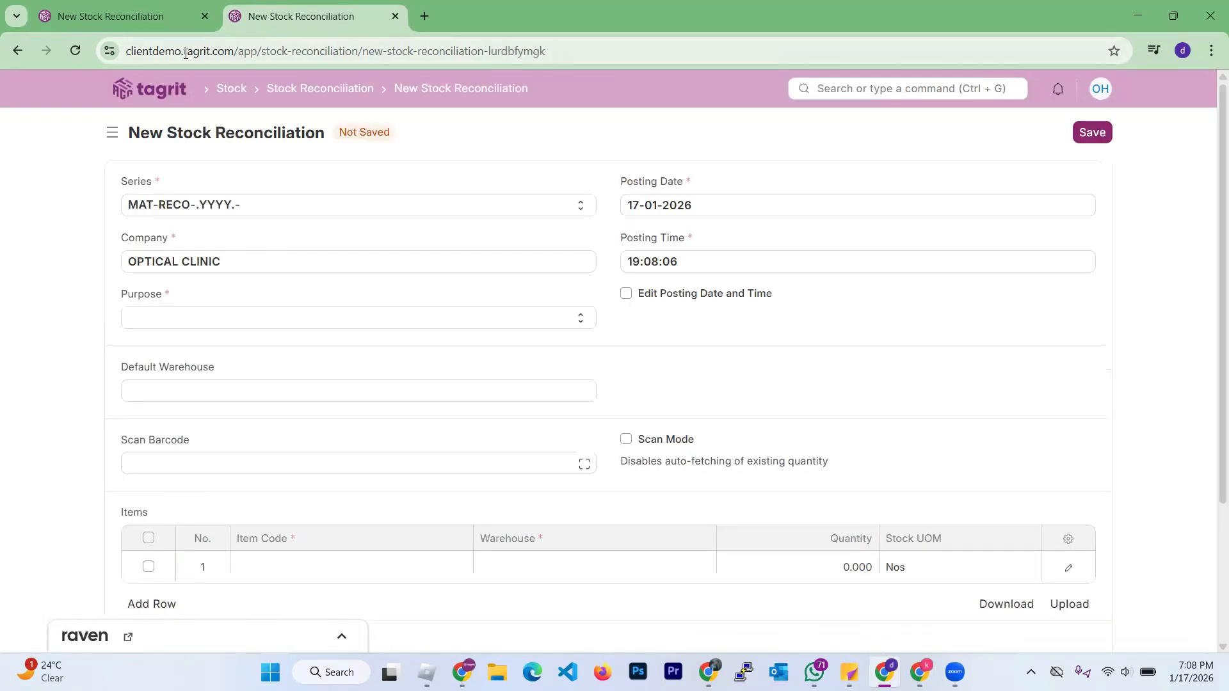
left_click(222, 88)
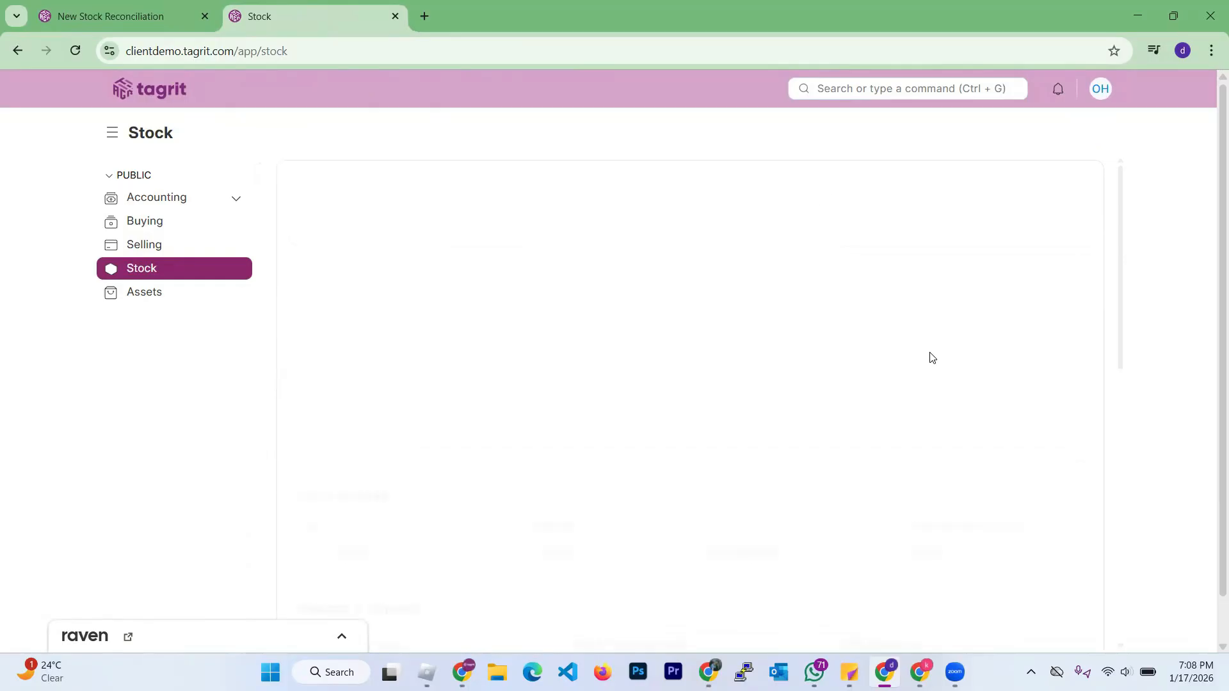
scroll(919, 427, "down", 2)
scroll(919, 427, "down", 3)
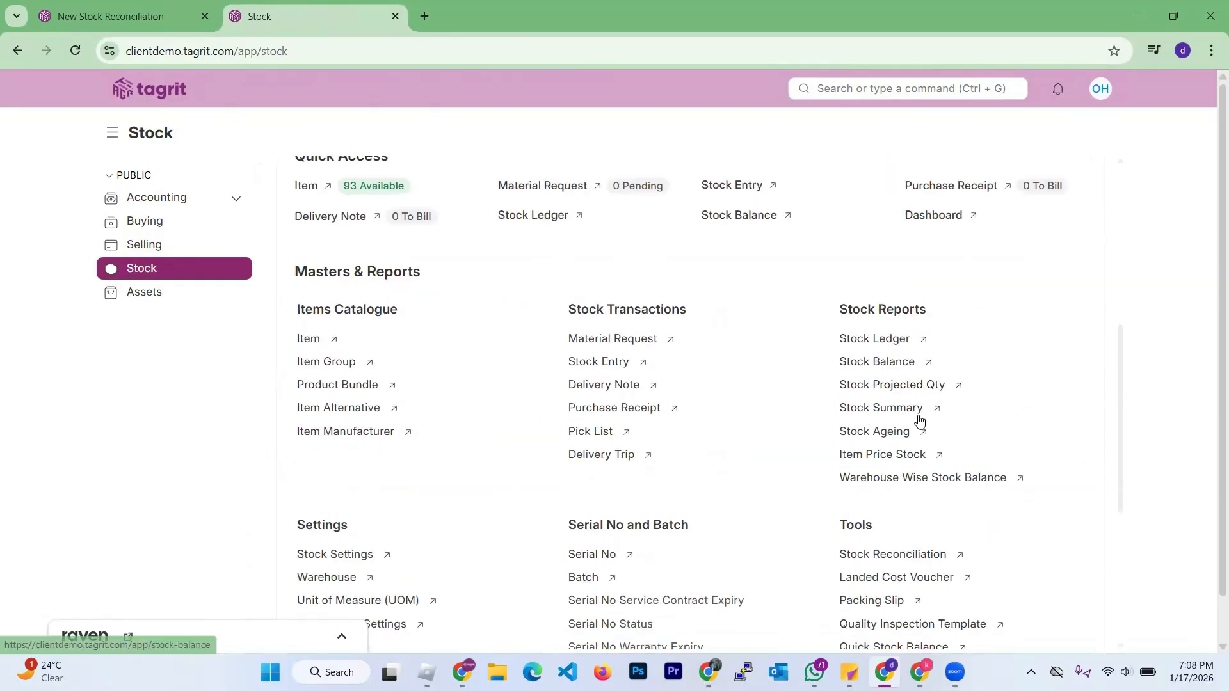
left_click(902, 370)
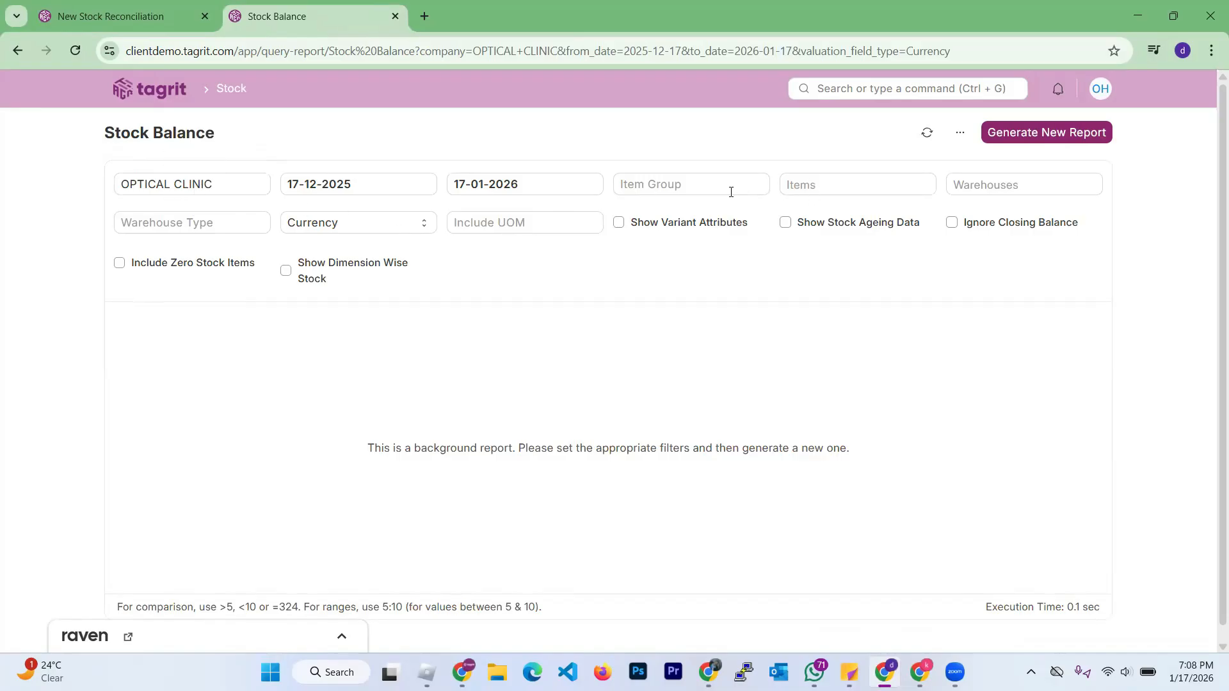
Generate a Stock Balance report filtered to the HQ Main Ware House - OC warehouse, including zero stock items
left_click(982, 187)
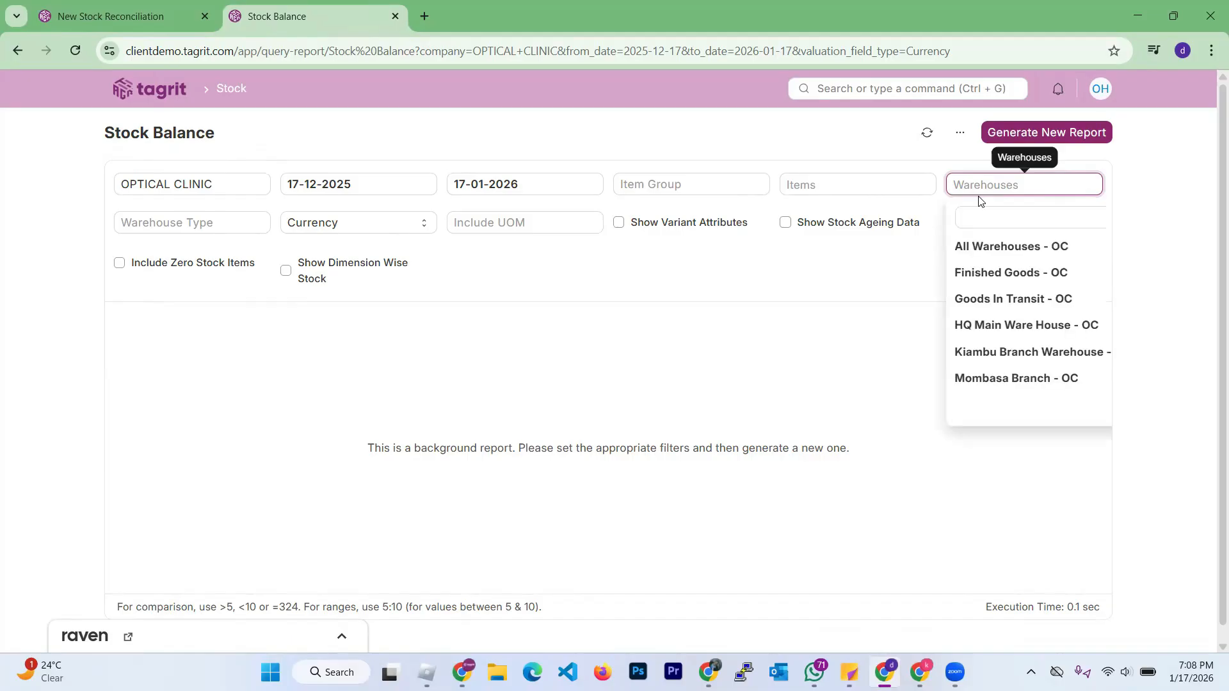
left_click(1021, 328)
left_click(843, 282)
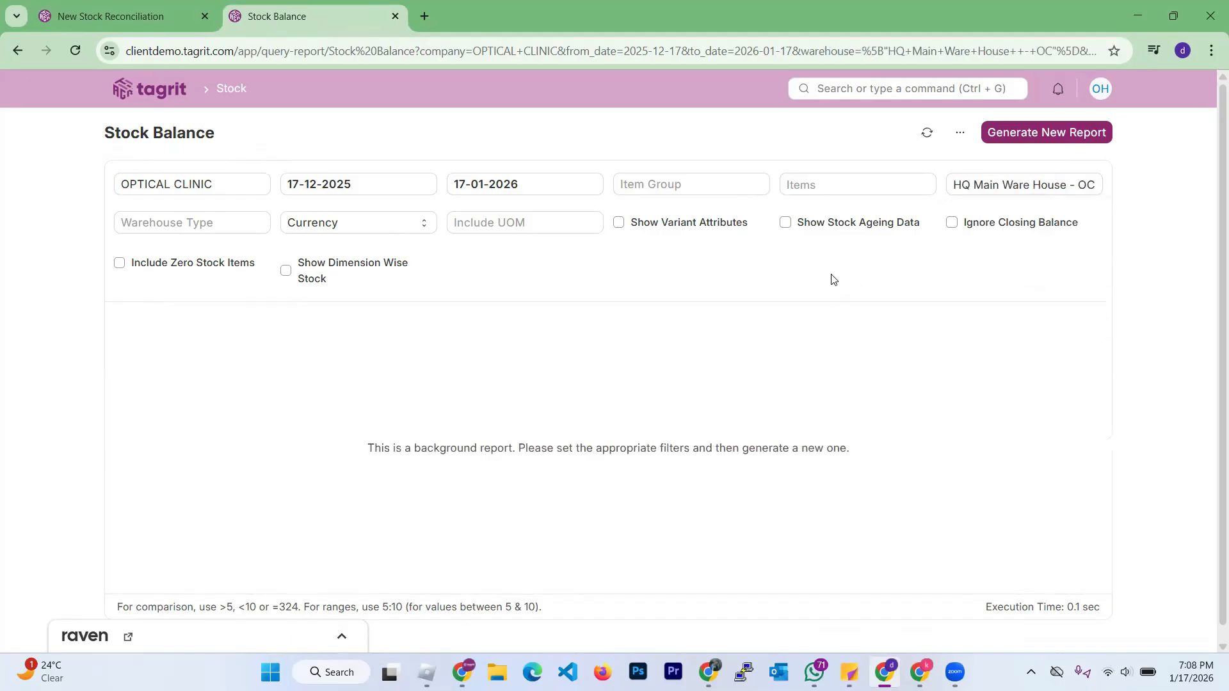
left_click(121, 264)
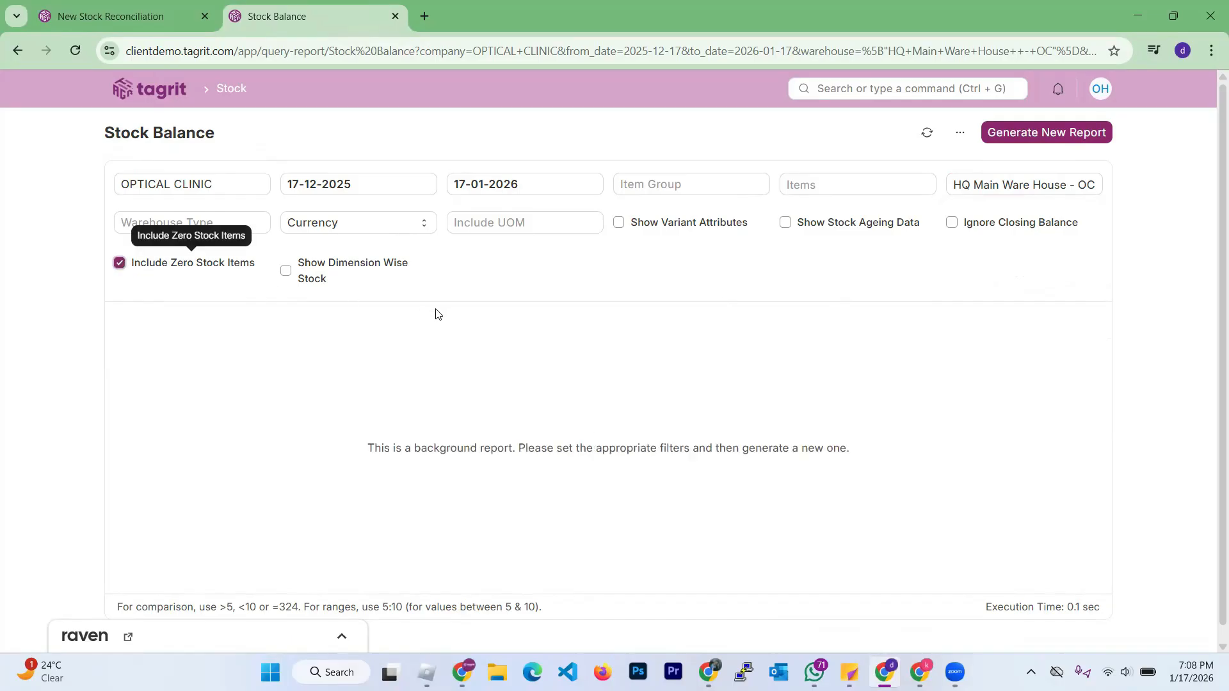
left_click(1037, 130)
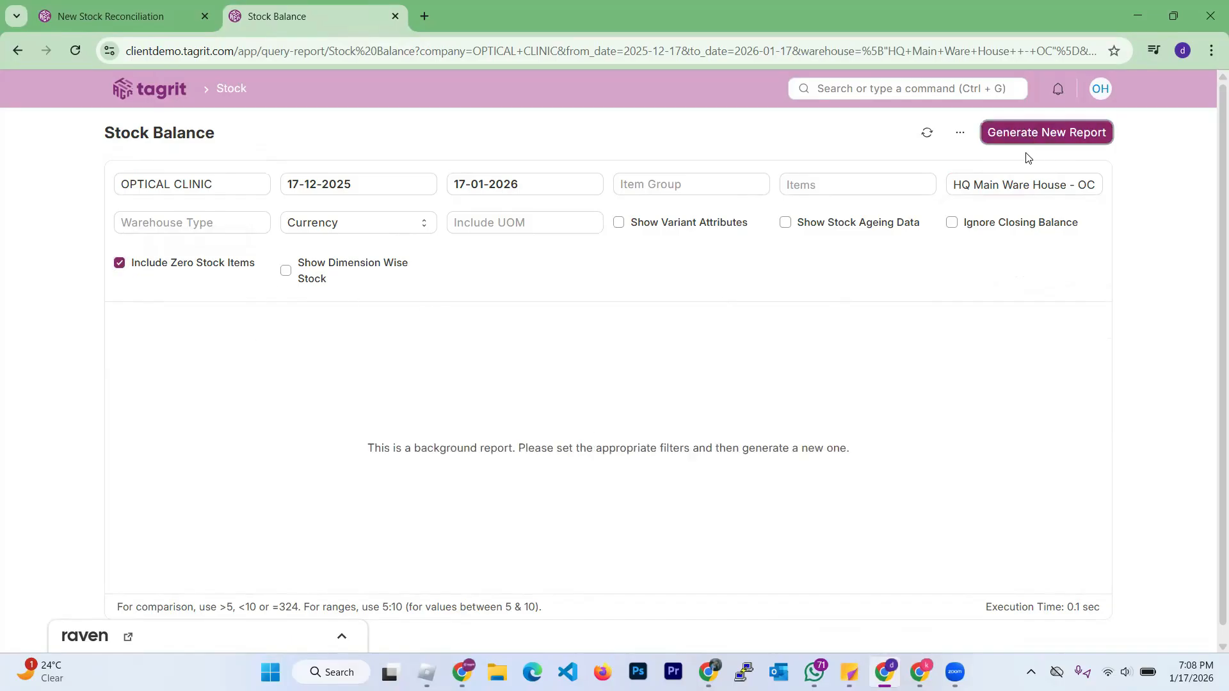
Return to the unsaved Stock Reconciliation, check its item rows and accounts, and save it
left_click(101, 19)
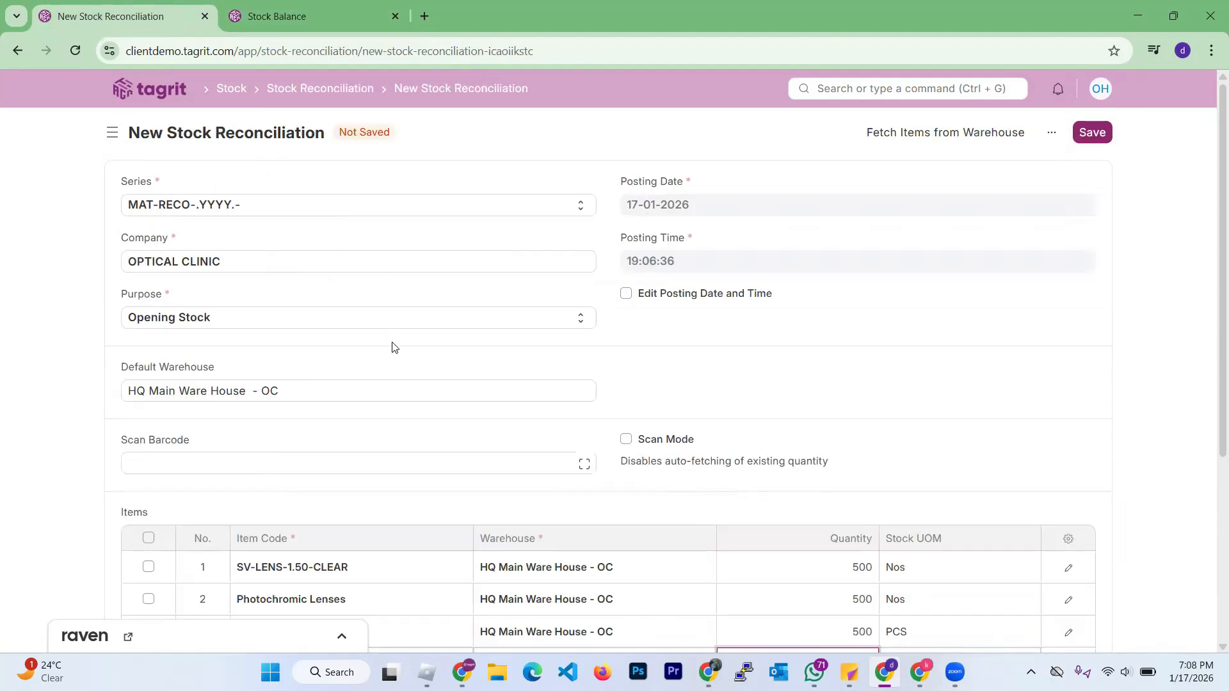
scroll(403, 359, "down", 4)
scroll(620, 513, "up", 1)
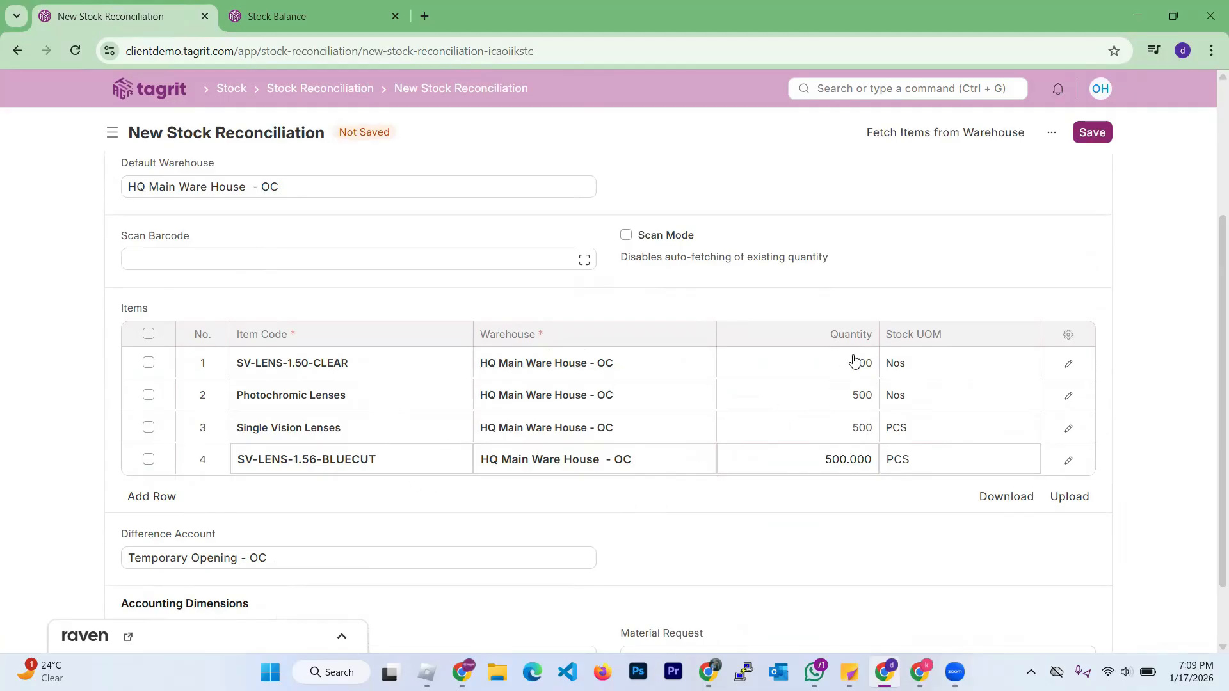
scroll(635, 517, "down", 1)
scroll(636, 522, "up", 5)
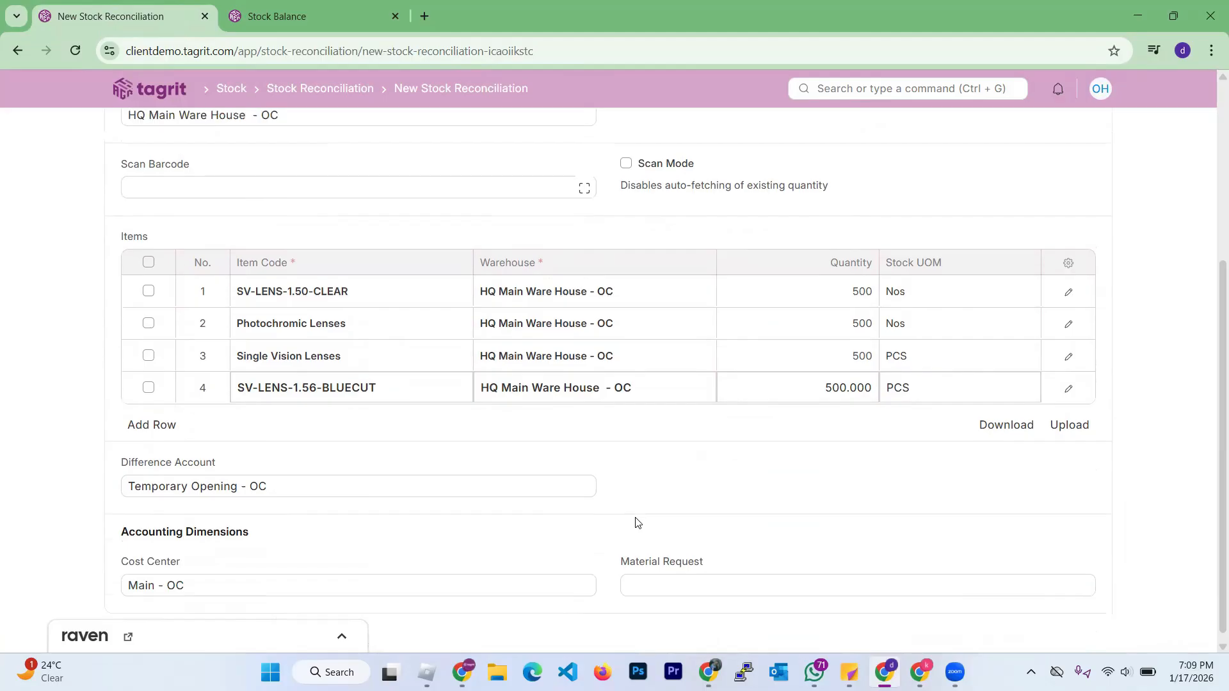
left_click(1096, 134)
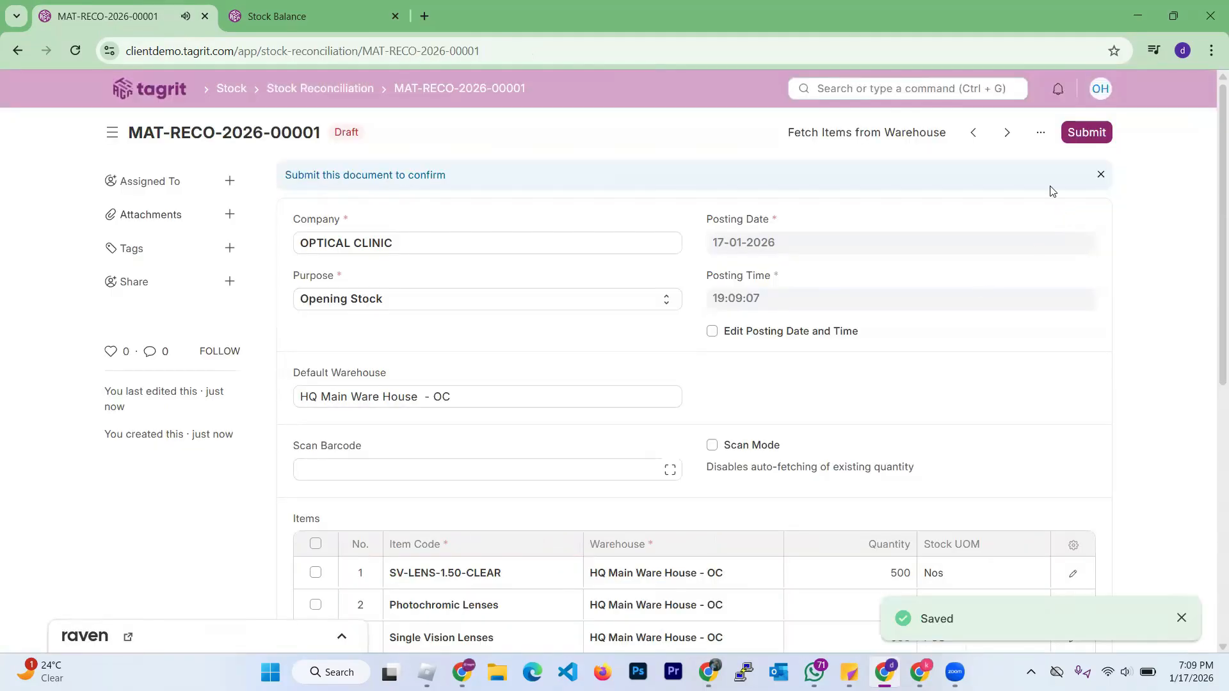
Try to submit the saved opening stock reconciliation
left_click(1086, 133)
left_click(799, 215)
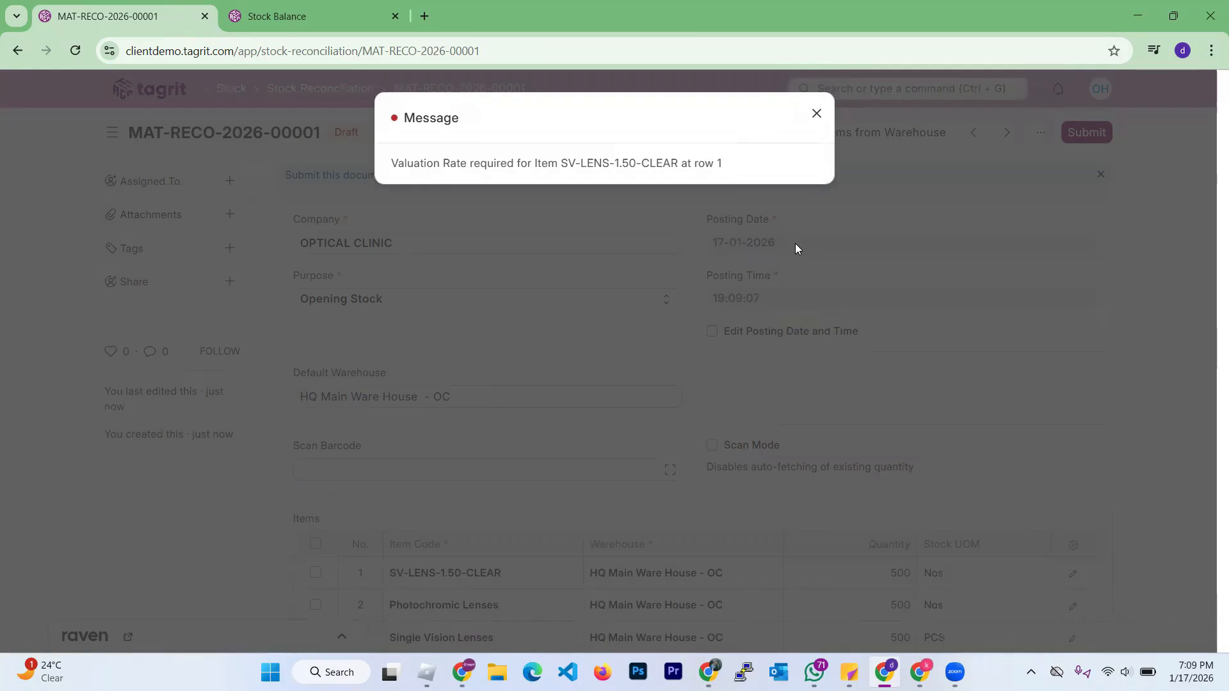
left_click(817, 114)
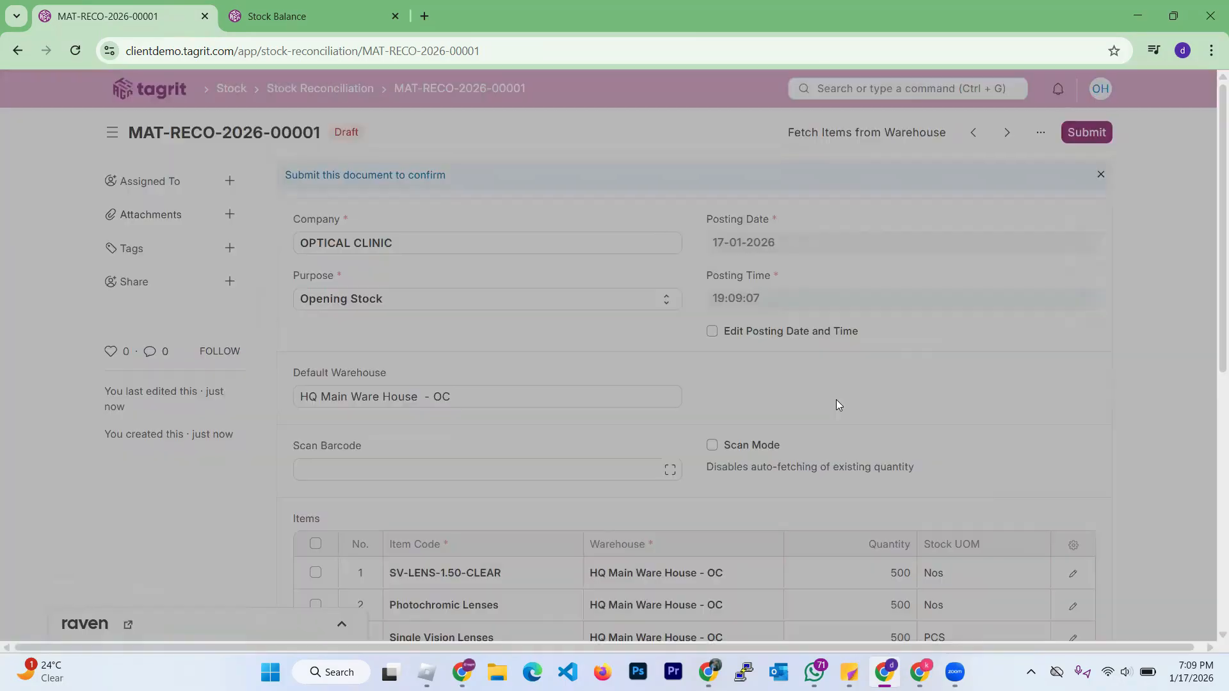
Examine the draft reconciliation's item rows, warehouses, quantities, difference account and accounting dimensions
scroll(836, 405, "down", 4)
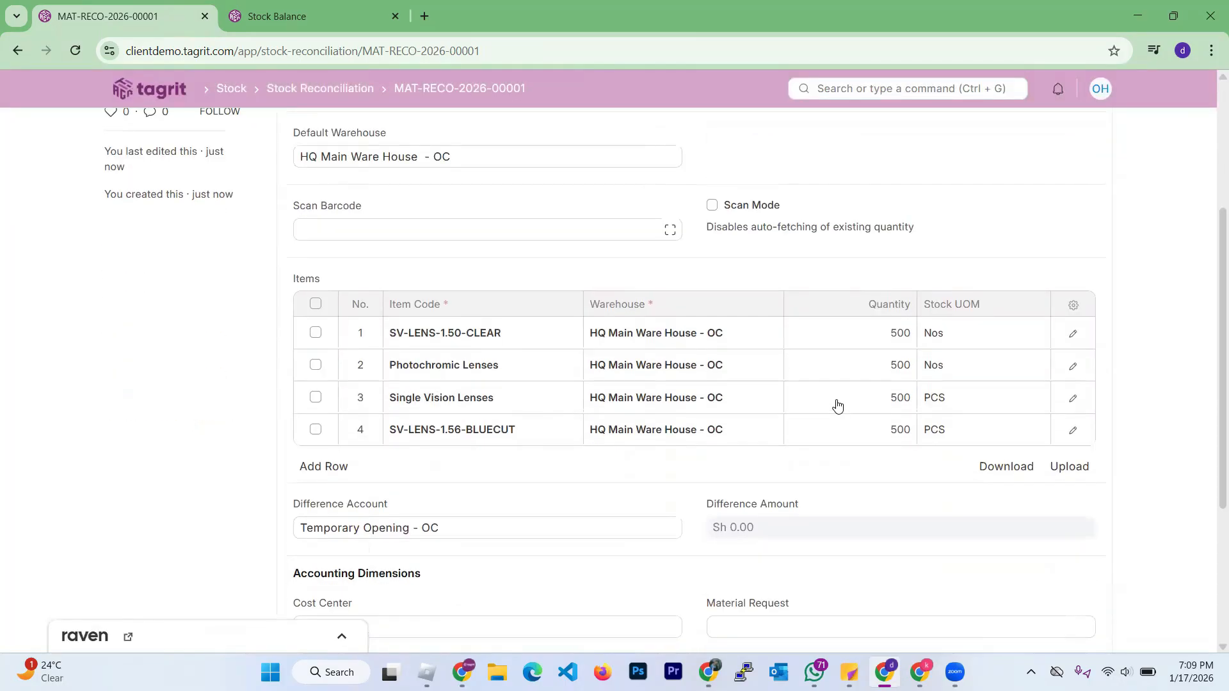
scroll(836, 404, "up", 2)
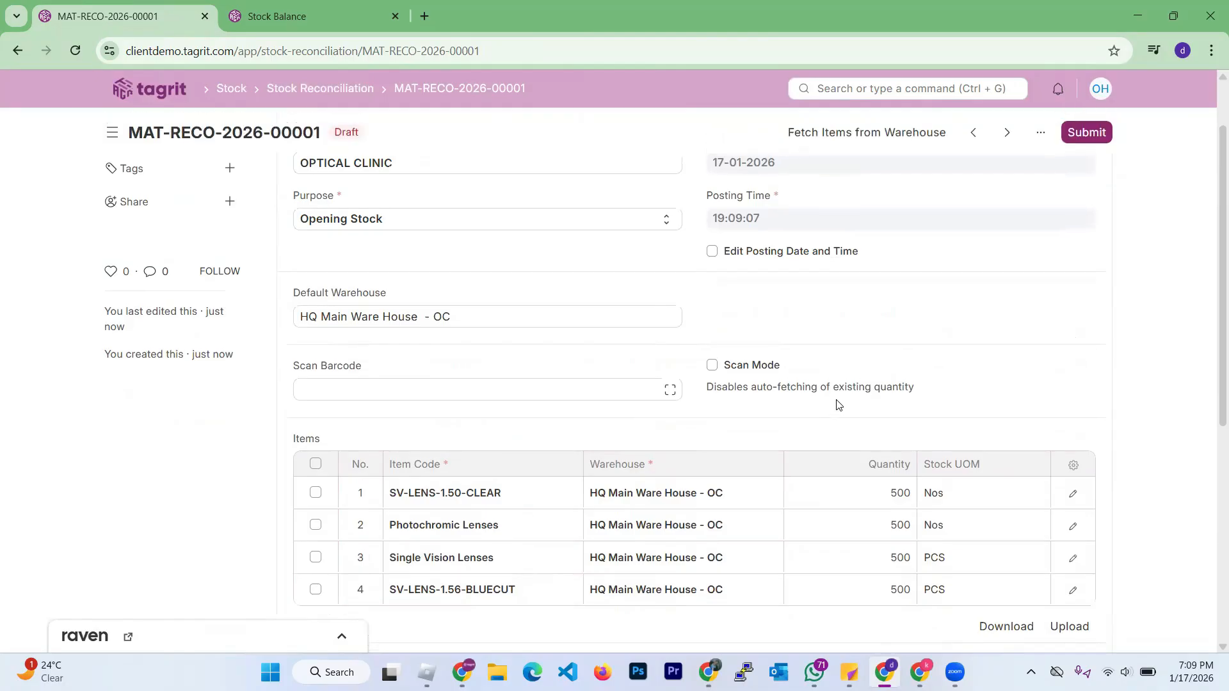
scroll(836, 405, "up", 1)
scroll(836, 404, "down", 5)
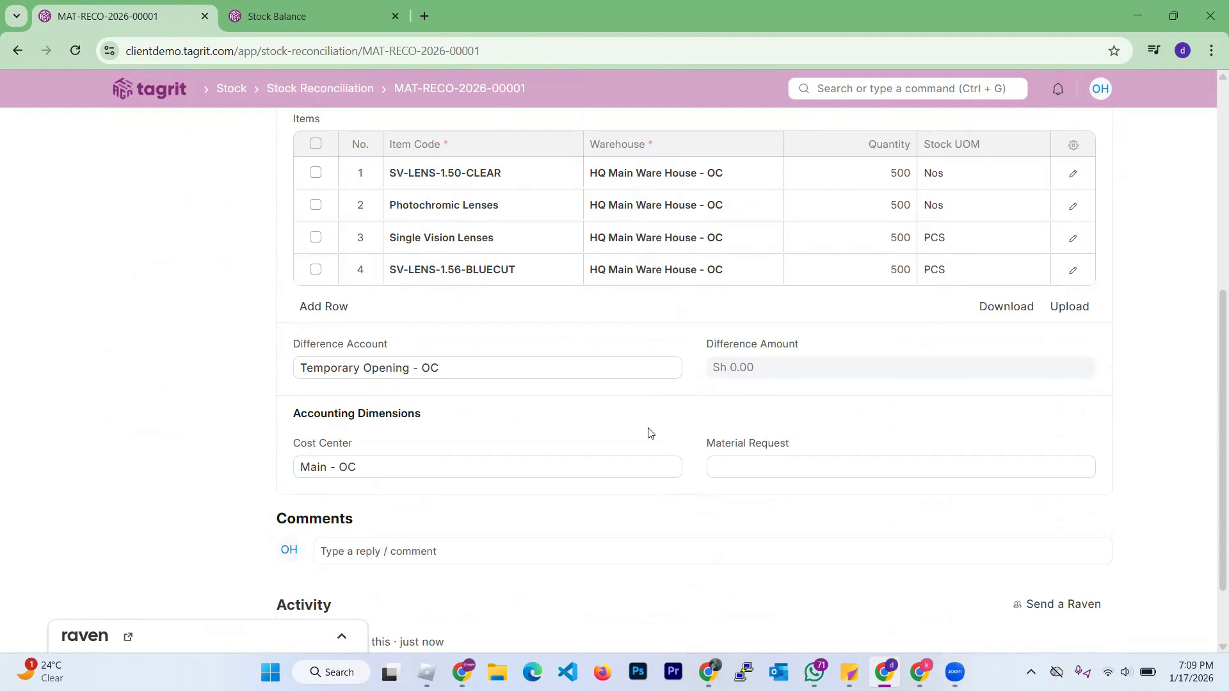
scroll(653, 437, "down", 1)
scroll(653, 437, "up", 4)
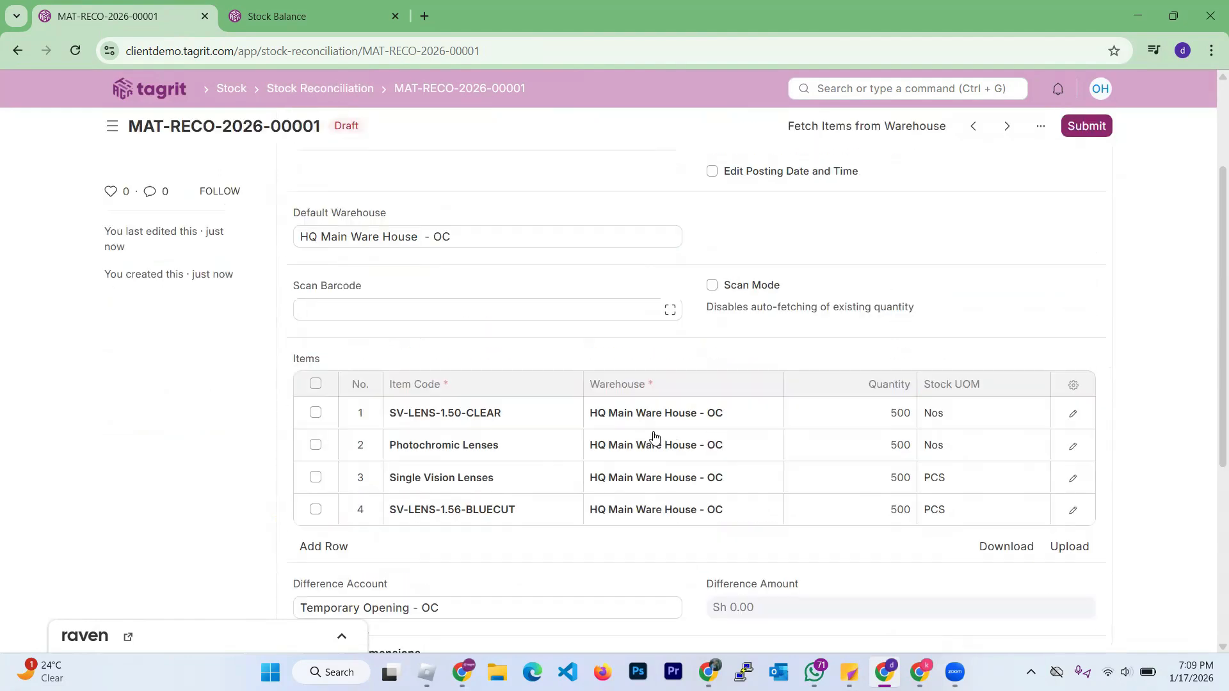
scroll(656, 436, "down", 1)
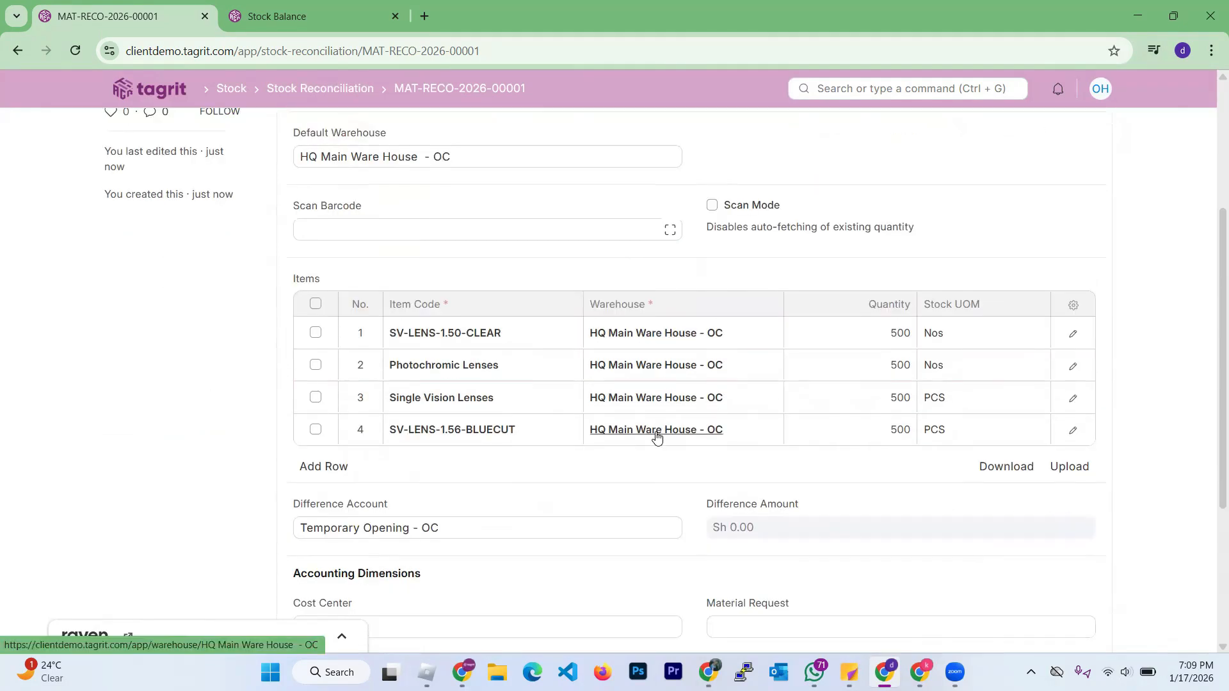
scroll(656, 436, "up", 2)
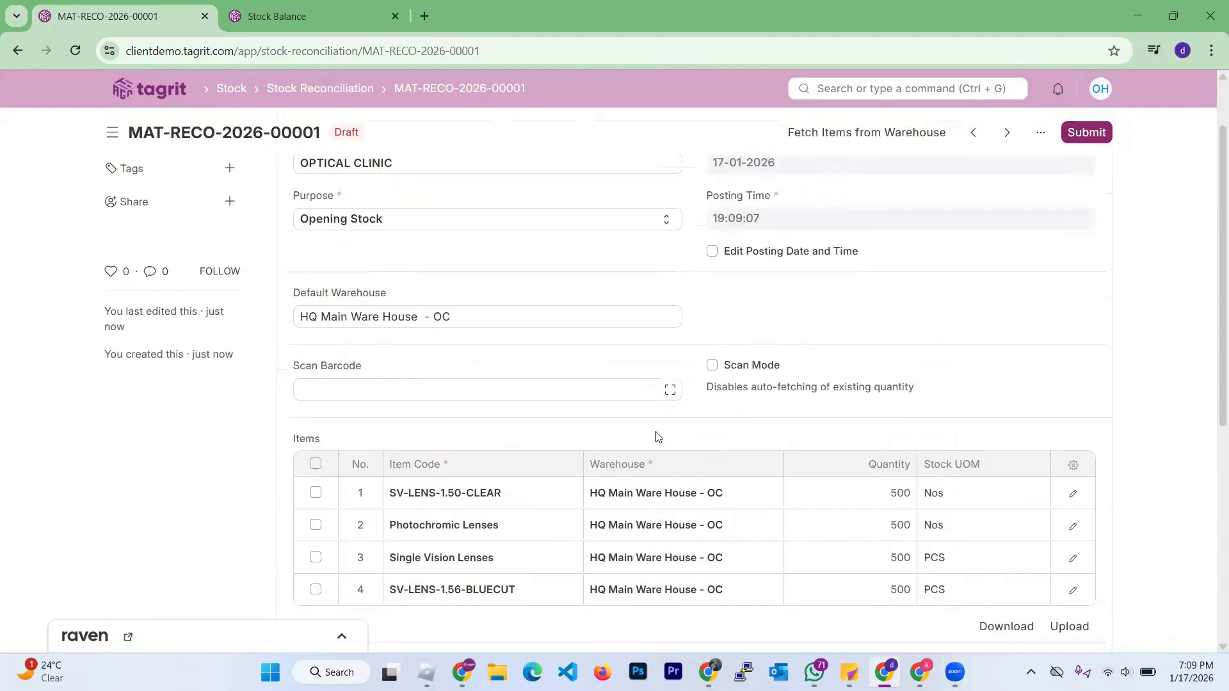
scroll(656, 434, "up", 1)
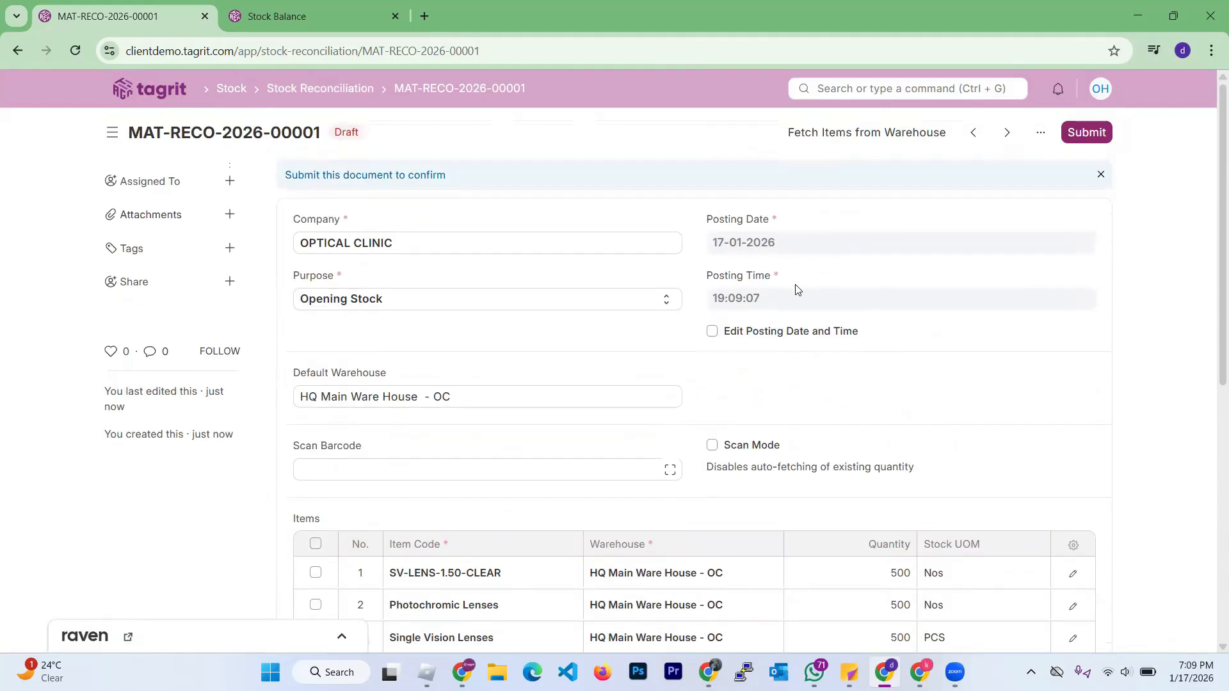
Try again to submit the draft opening stock reconciliation, then dismiss the message
left_click(1086, 132)
left_click(800, 217)
left_click(816, 113)
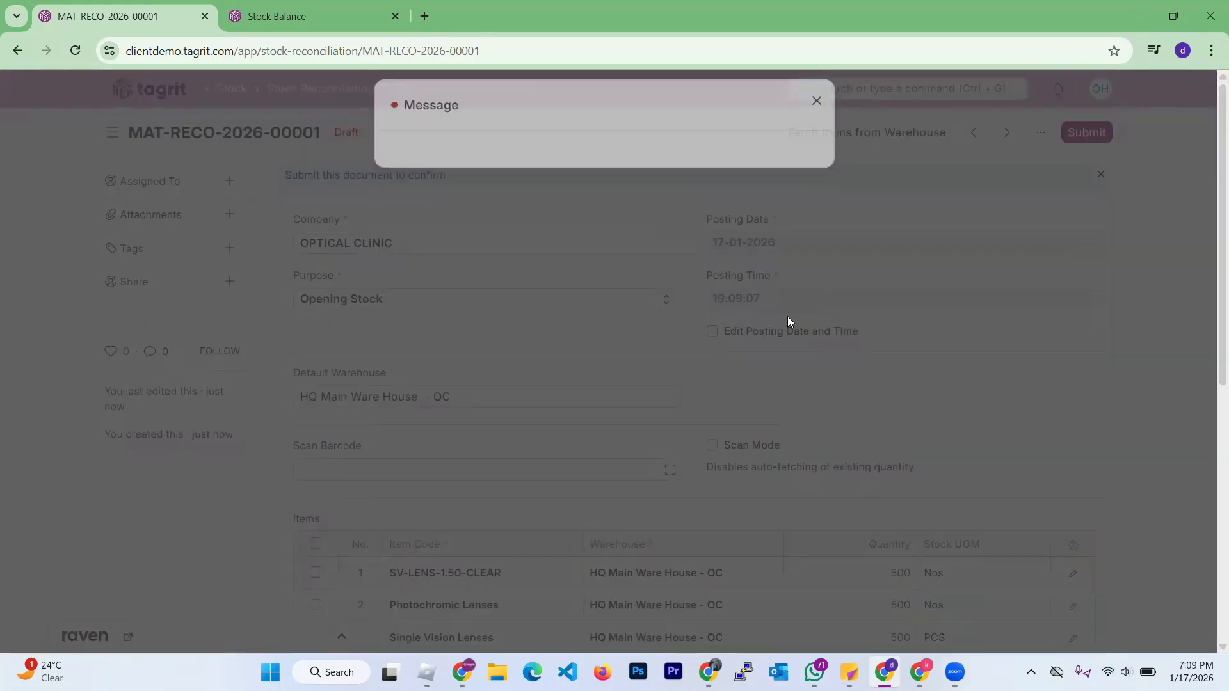
Set the valuation rate to 0 for the SV-LENS-1.50-CLEAR and Photochromic Lenses rows of the reconciliation
scroll(787, 364, "down", 4)
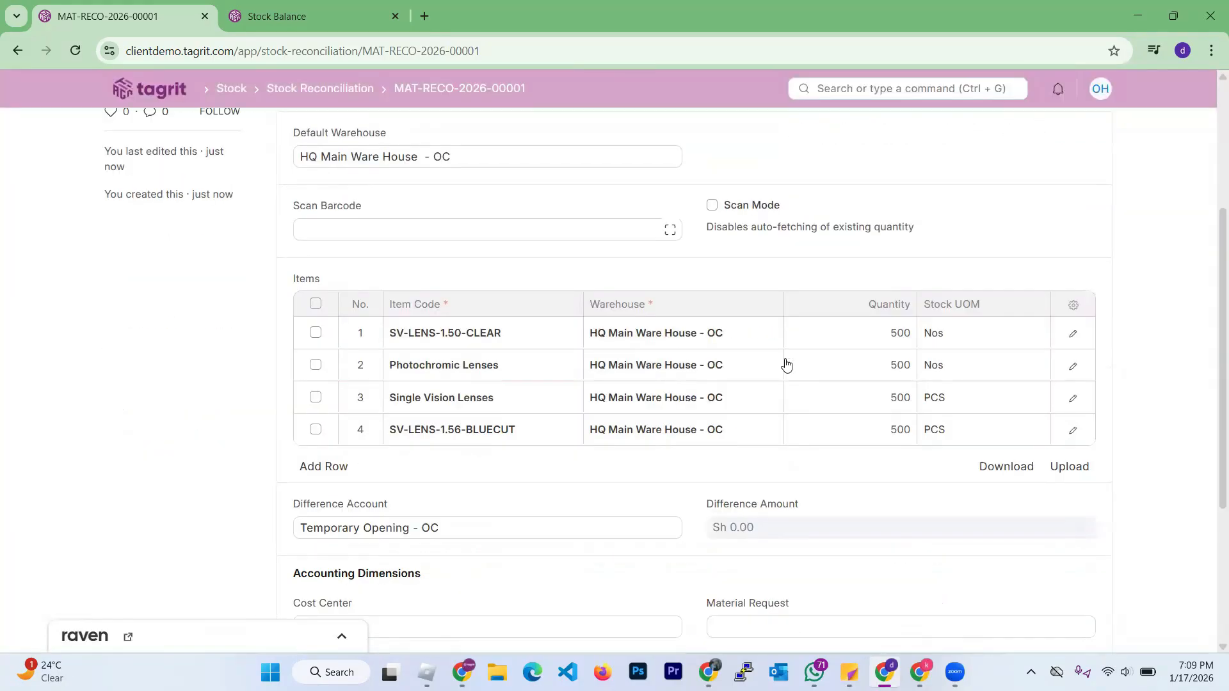
left_click(1073, 333)
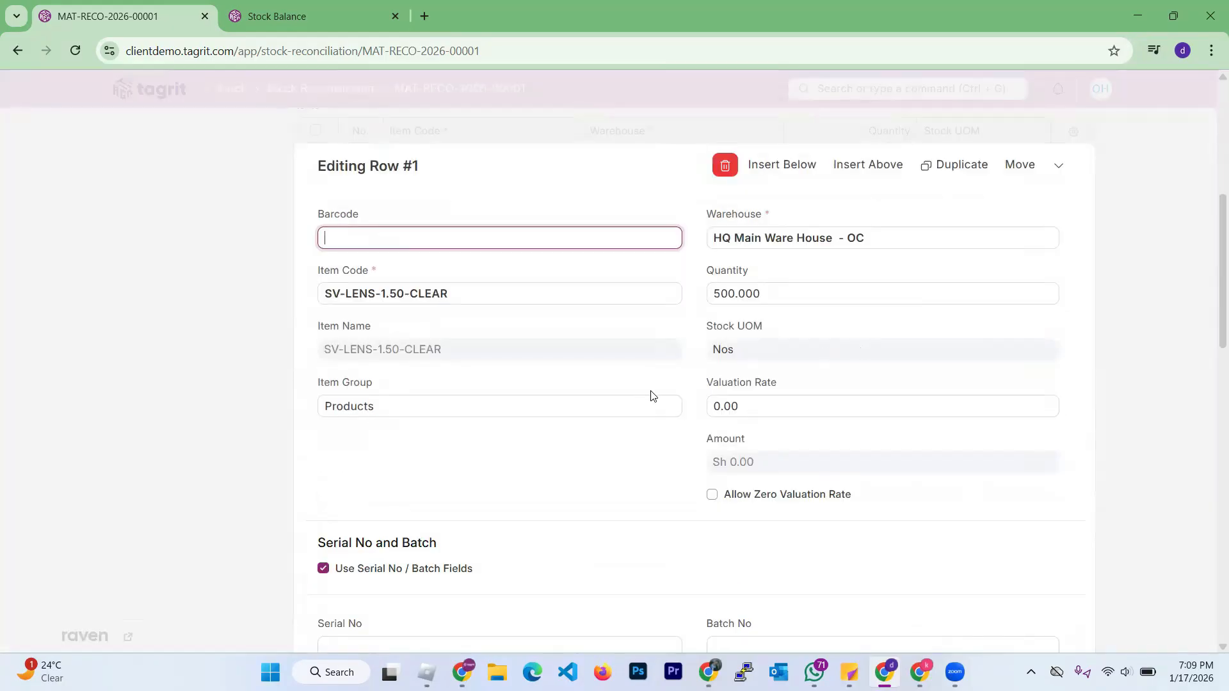
left_click(757, 402)
type("0")
left_click(1085, 439)
scroll(1069, 370, "up", 3)
scroll(1071, 361, "down", 3)
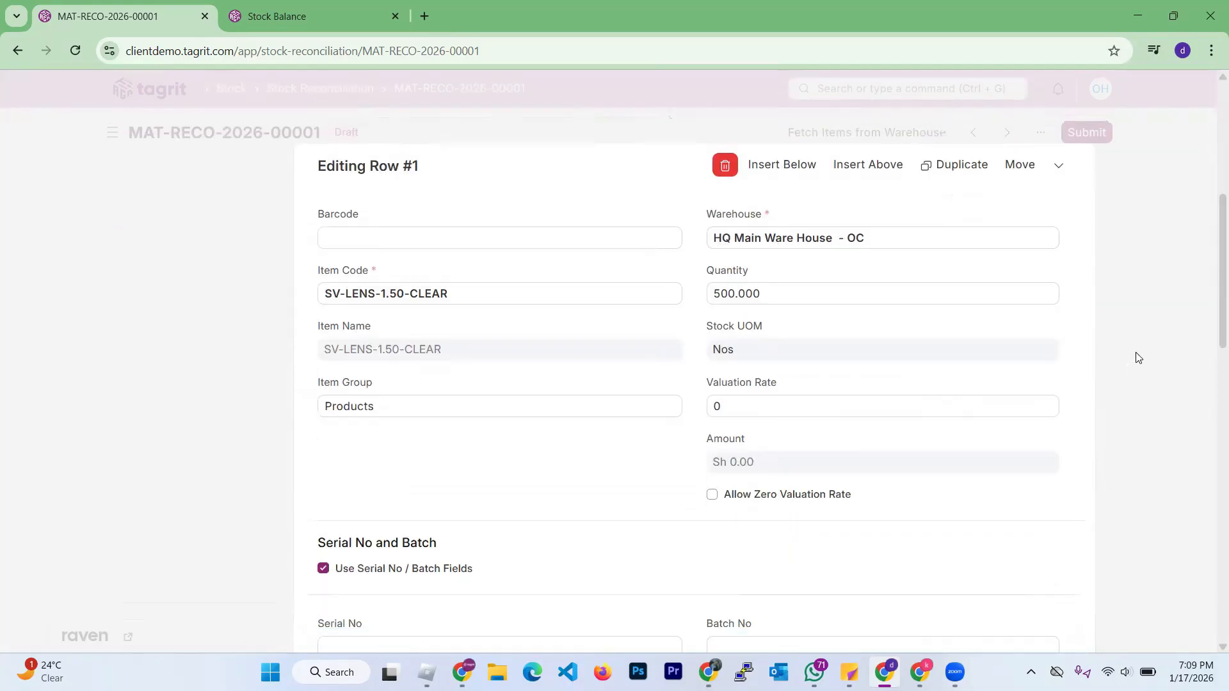
left_click(1138, 358)
left_click(1074, 221)
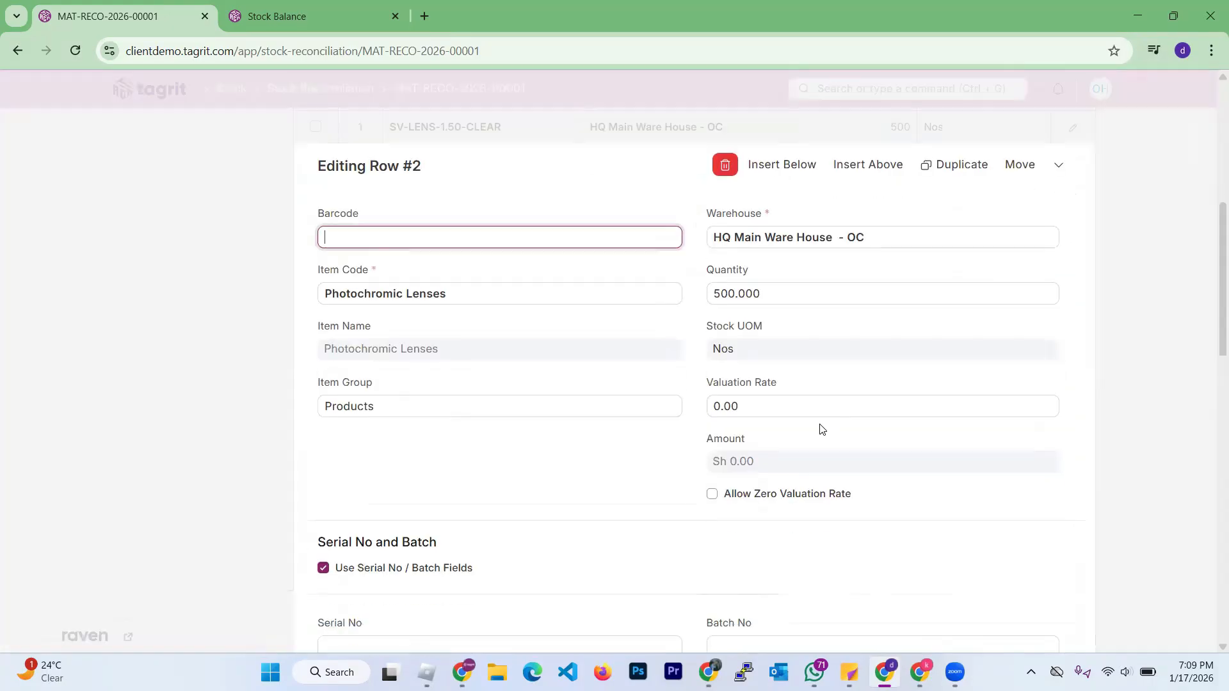
left_click(771, 404)
type("0")
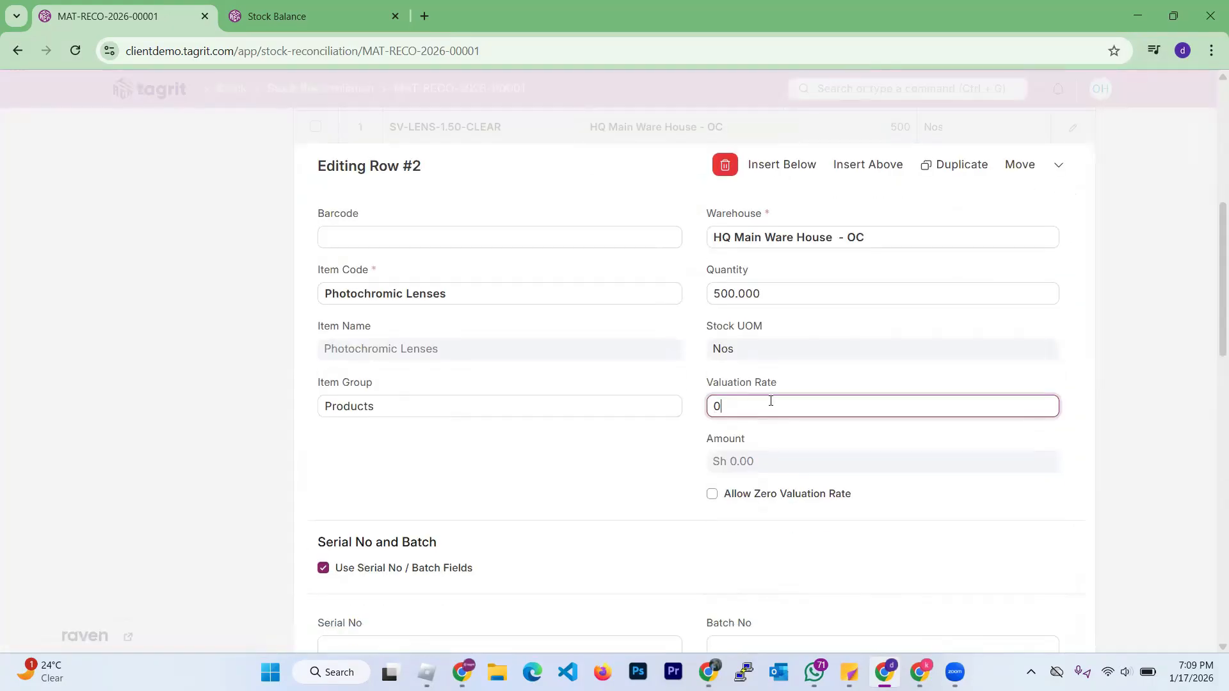
left_click(1144, 421)
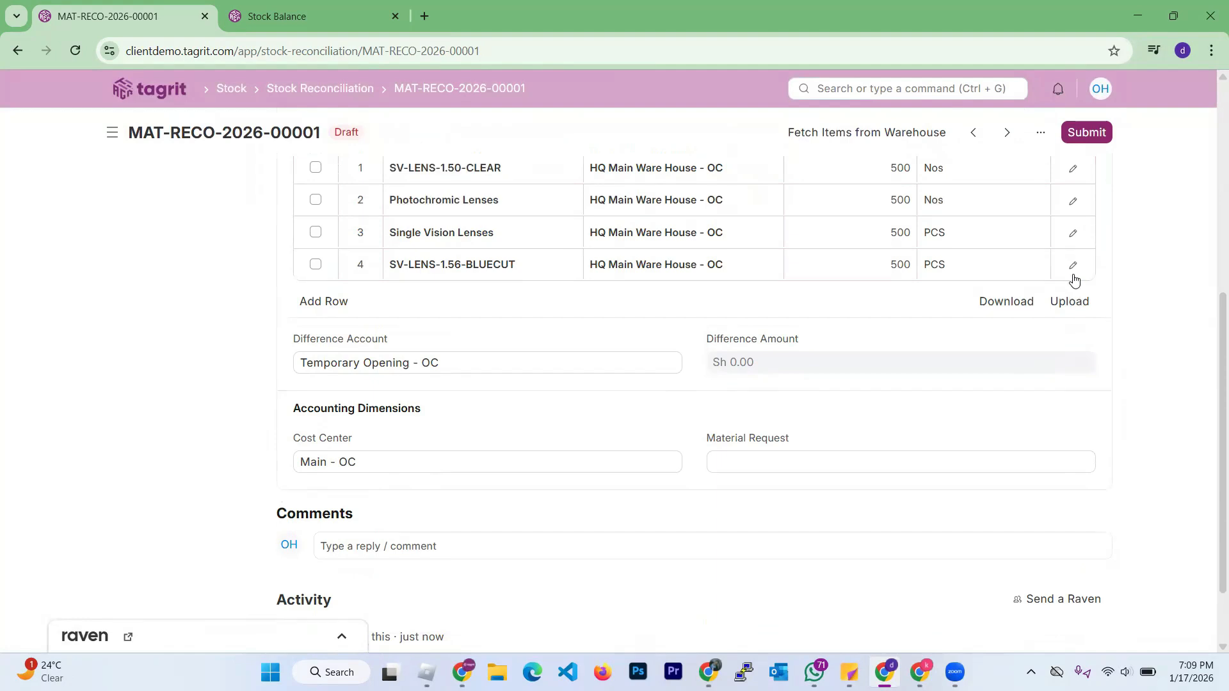
Set the valuation rate to 0 for the Single Vision Lenses and SV-LENS-1.56-BLUECUT rows of the reconciliation
left_click(1073, 296)
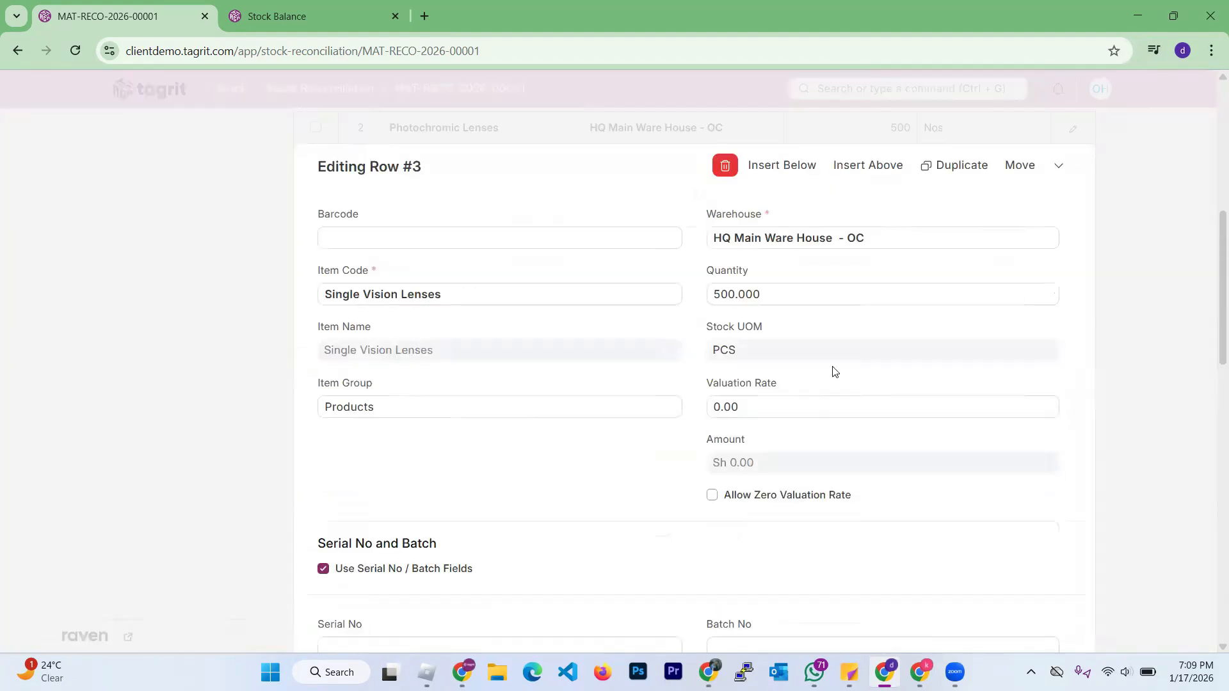
left_click(776, 401)
type("0")
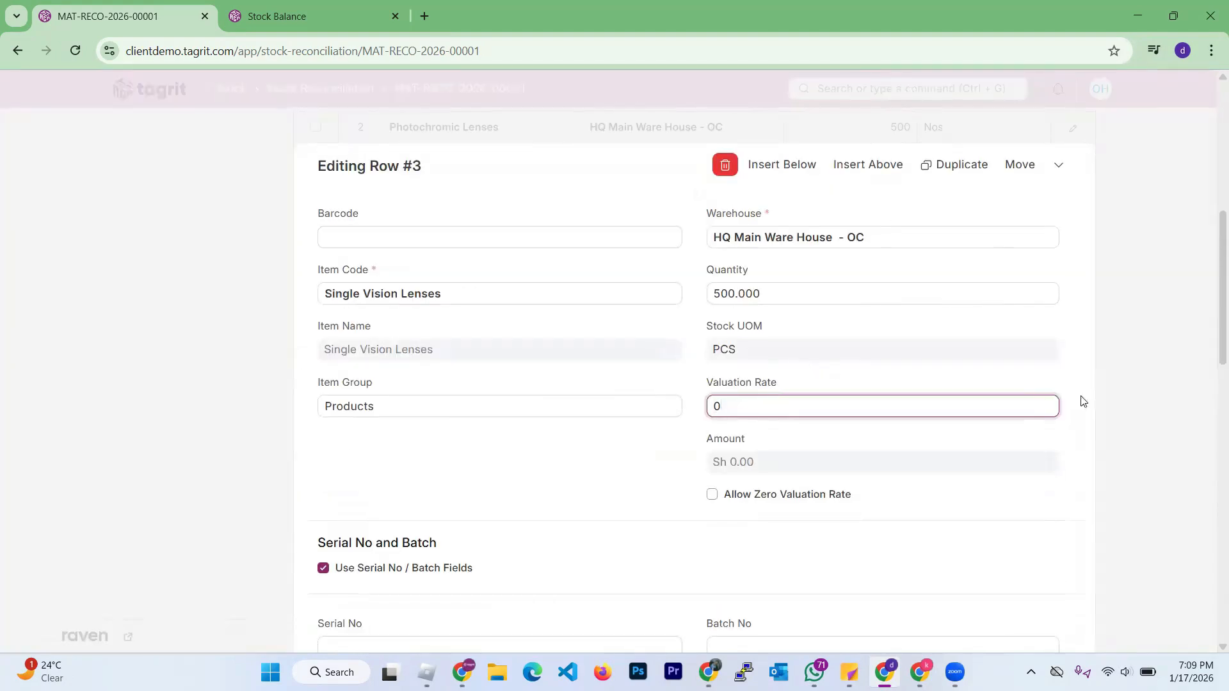
left_click(1149, 397)
left_click(1071, 224)
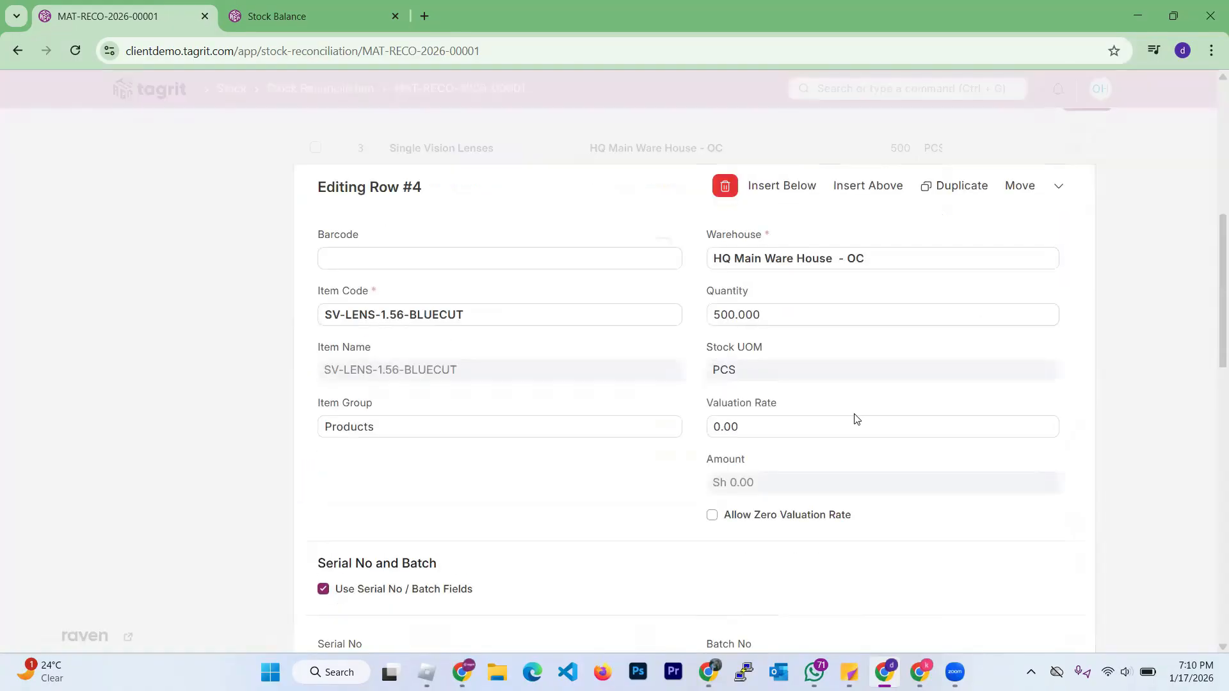
left_click(767, 407)
type("0")
left_click(1105, 406)
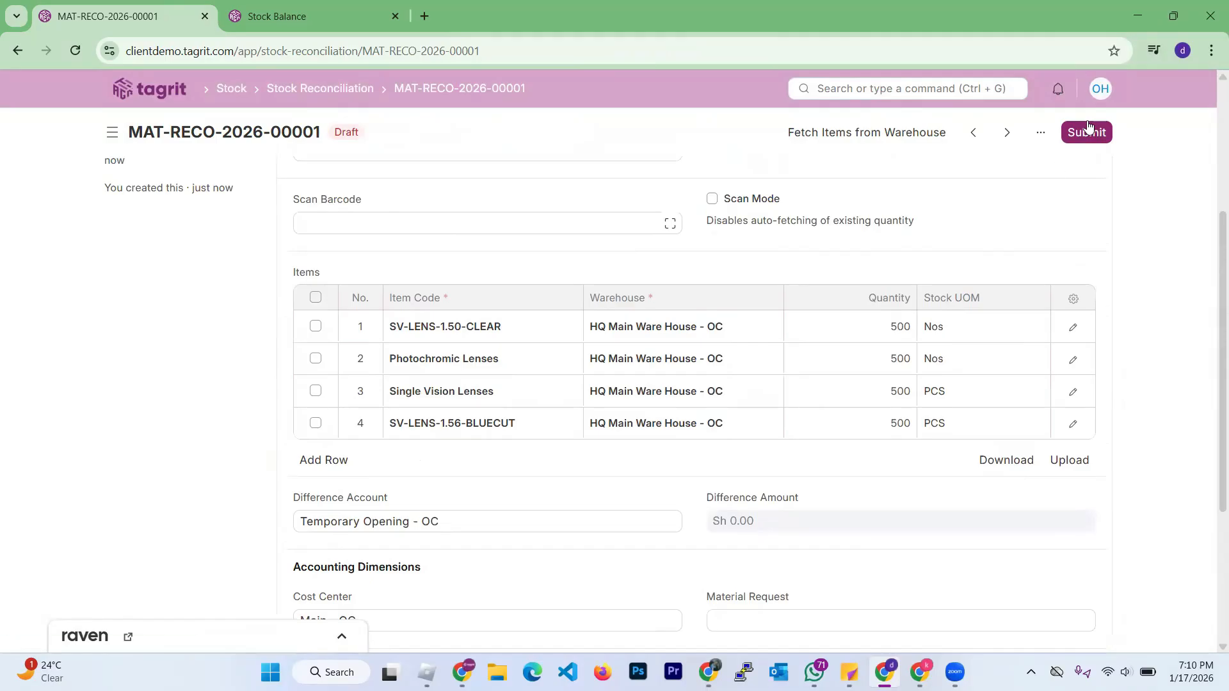
Try to submit the opening stock reconciliation with the zero valuation rates entered, and dismiss the message
left_click(1087, 132)
left_click(803, 219)
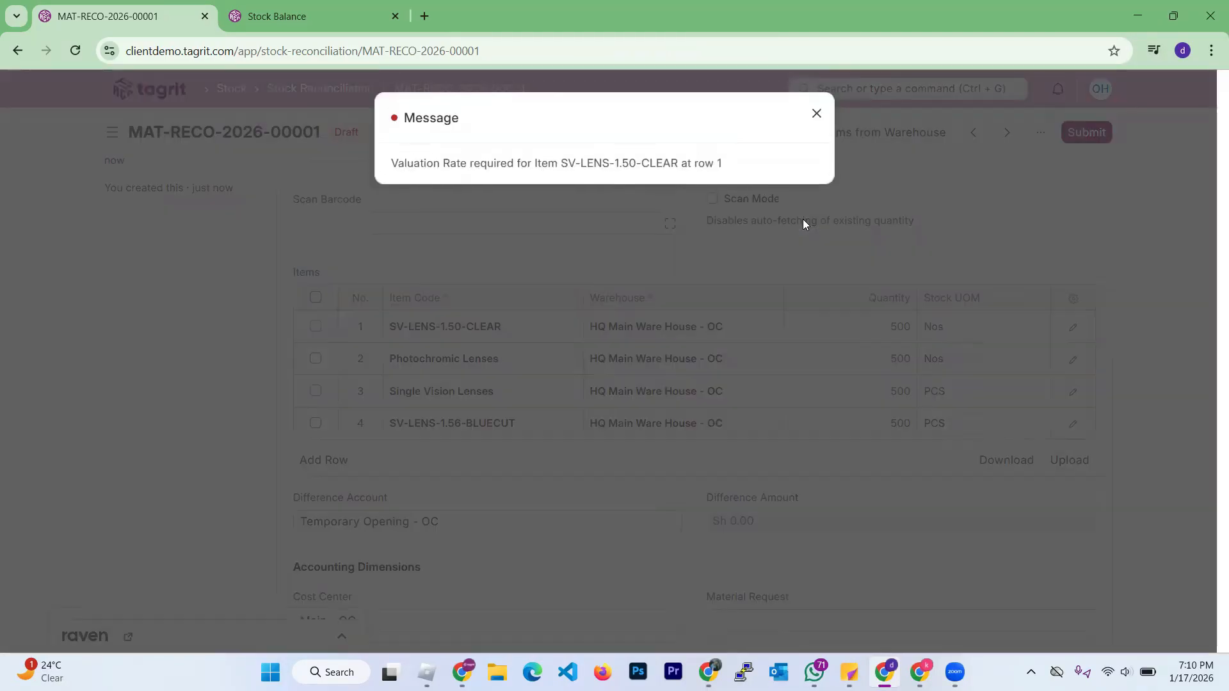
left_click(816, 115)
scroll(306, 235, "up", 4)
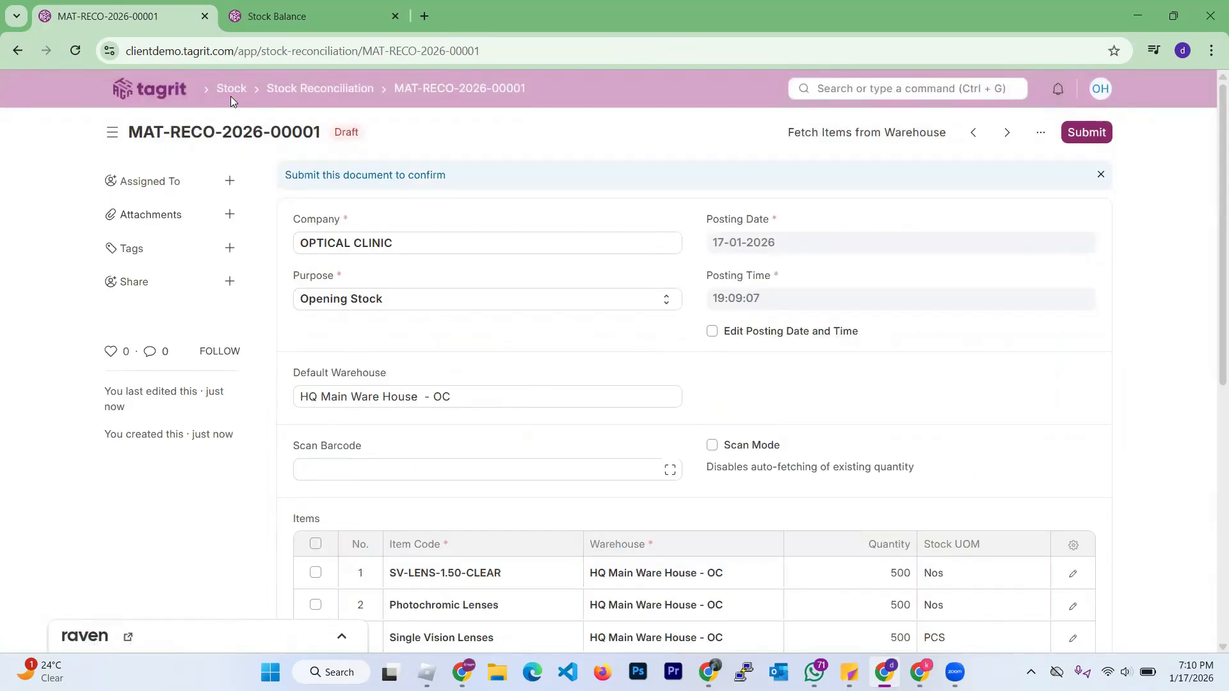
scroll(467, 349, "down", 2)
scroll(439, 318, "up", 2)
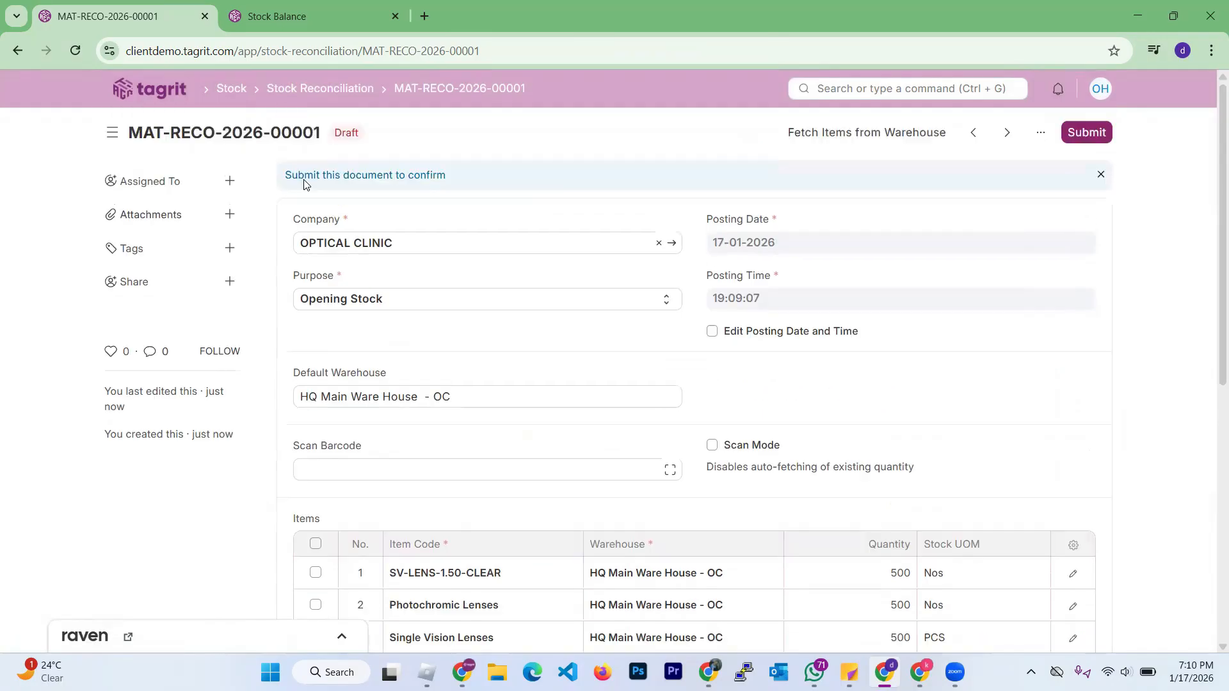
Leave the stock reconciliation and start a new purchase order in the Buying module for Inventory Training Supplier
left_click(234, 91)
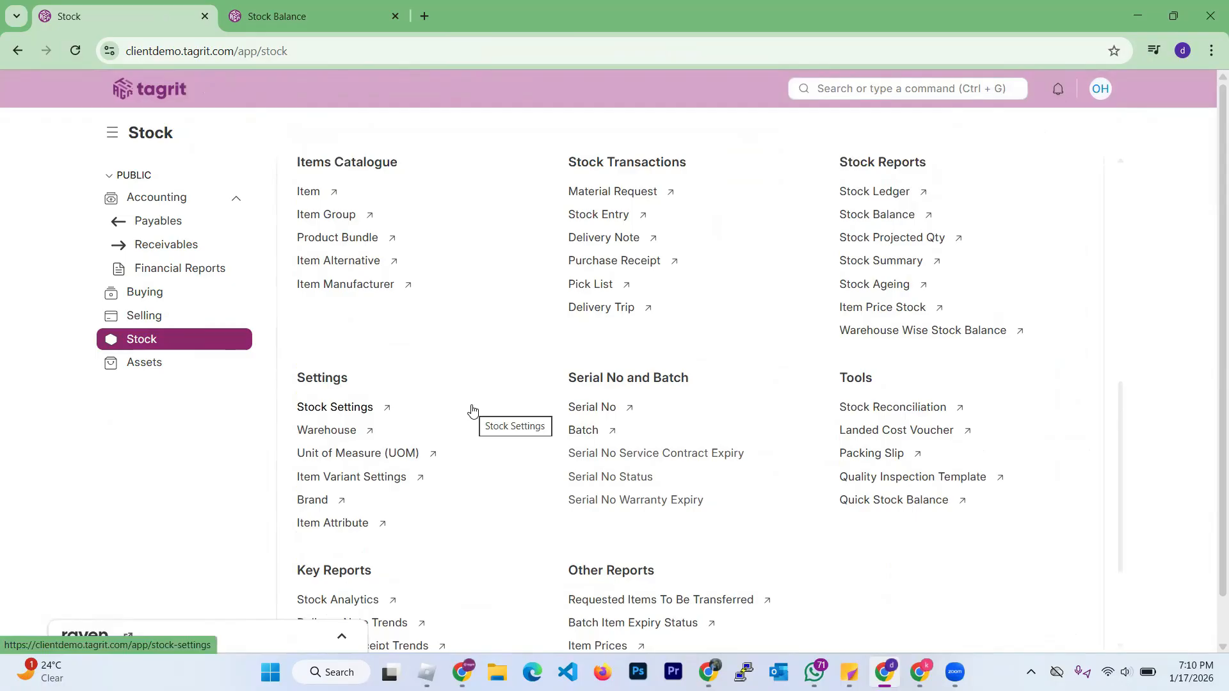
scroll(473, 412, "down", 1)
scroll(442, 409, "up", 3)
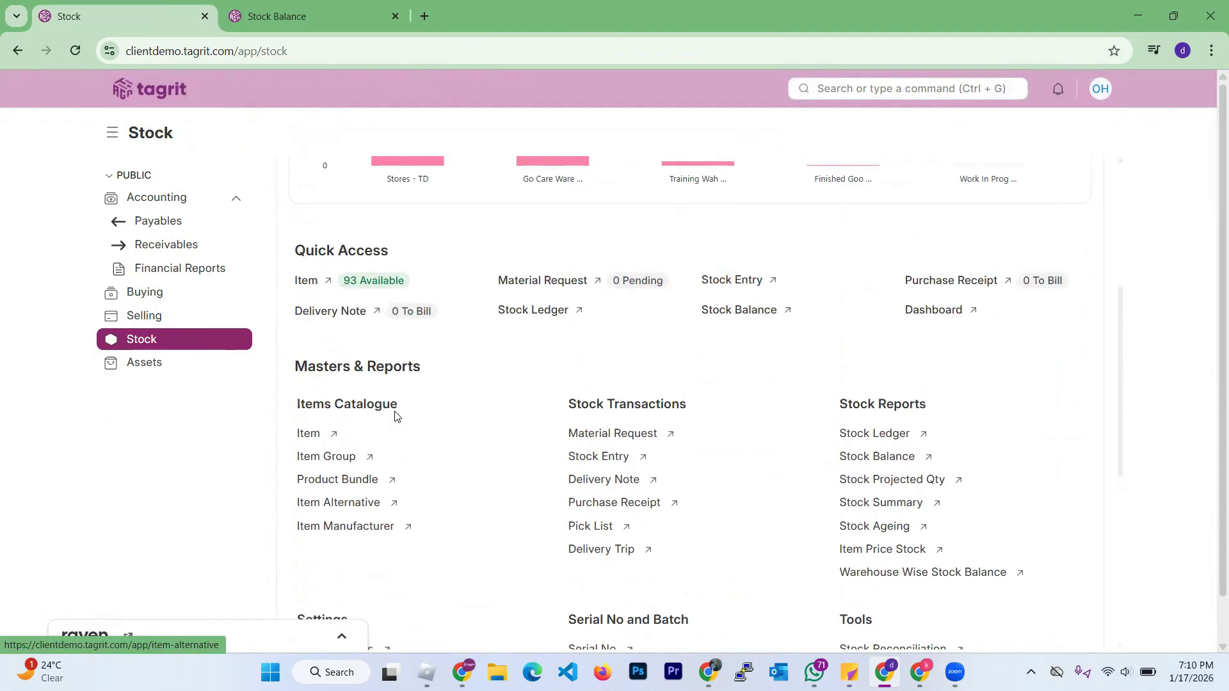
scroll(397, 414, "up", 2)
scroll(403, 409, "down", 2)
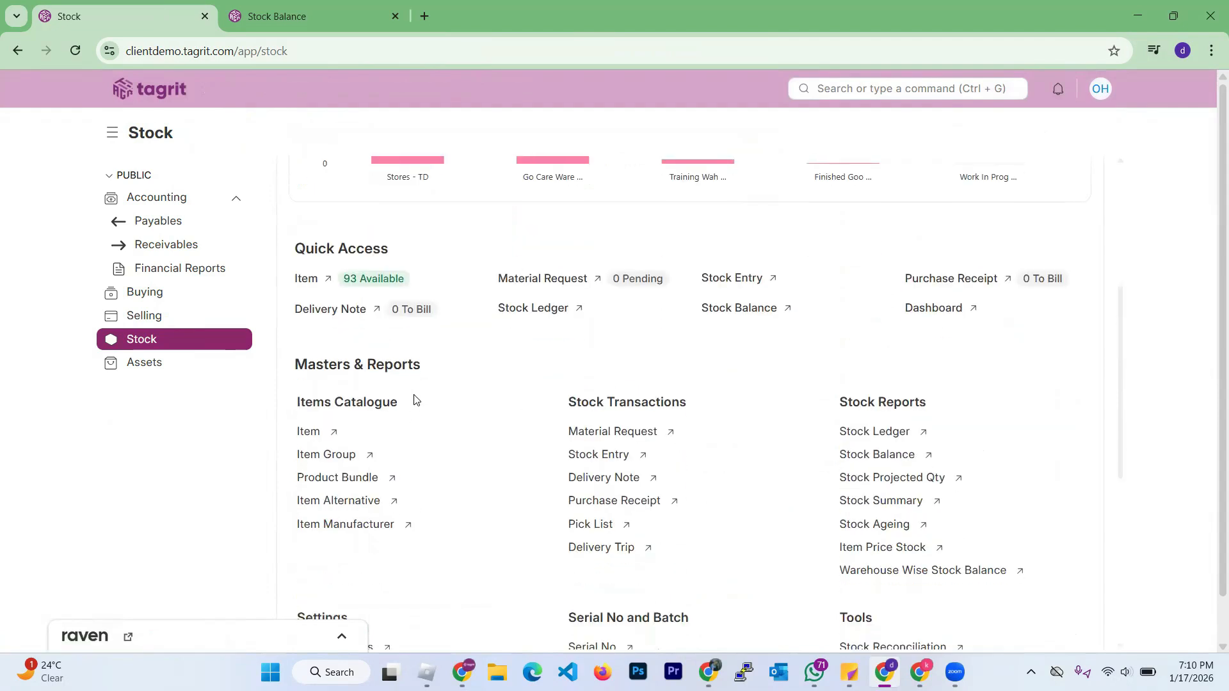
left_click(134, 292)
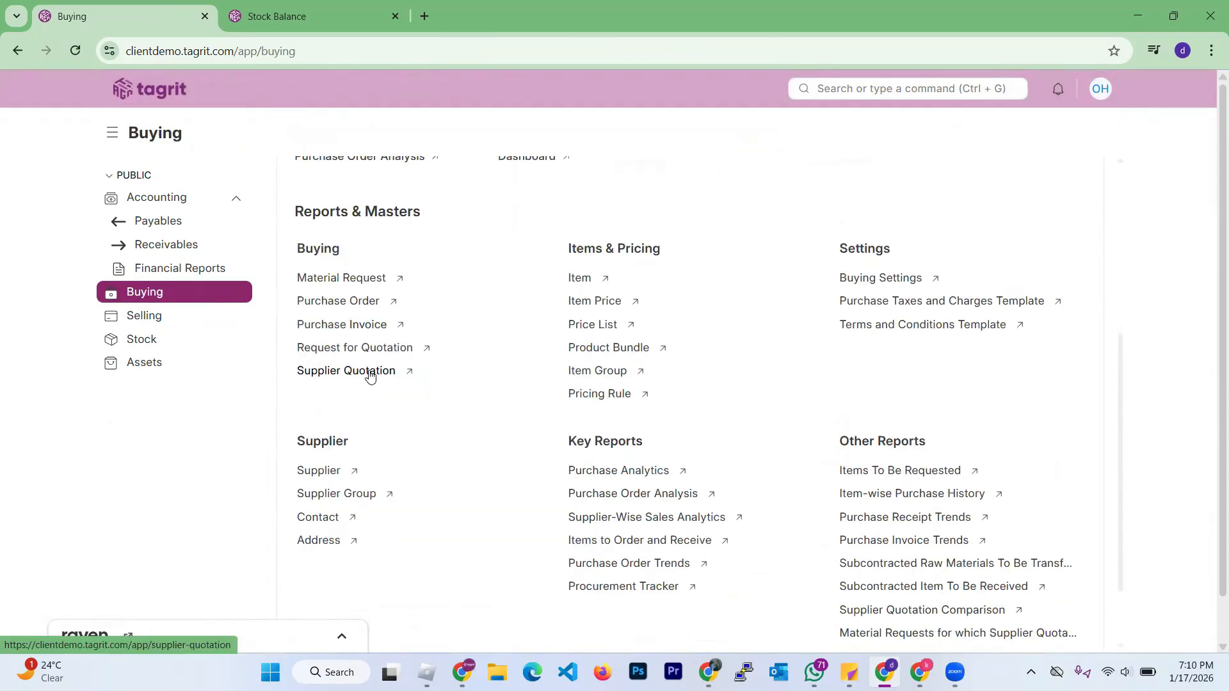
left_click(350, 301)
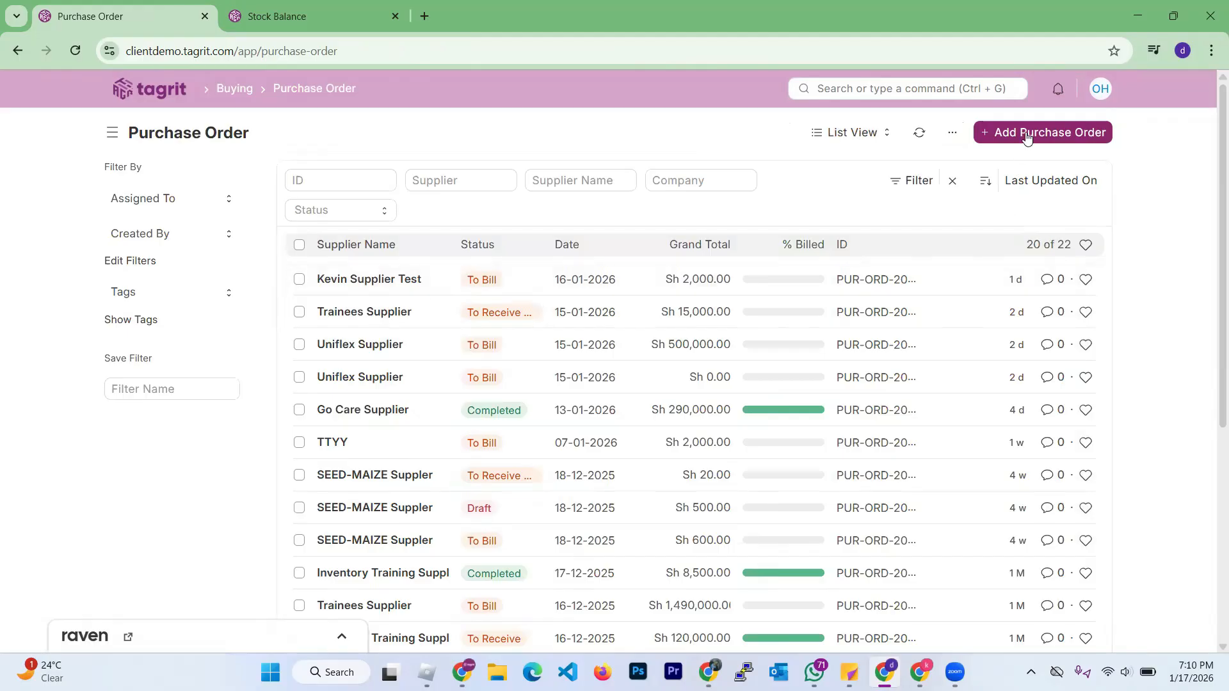
left_click(1027, 134)
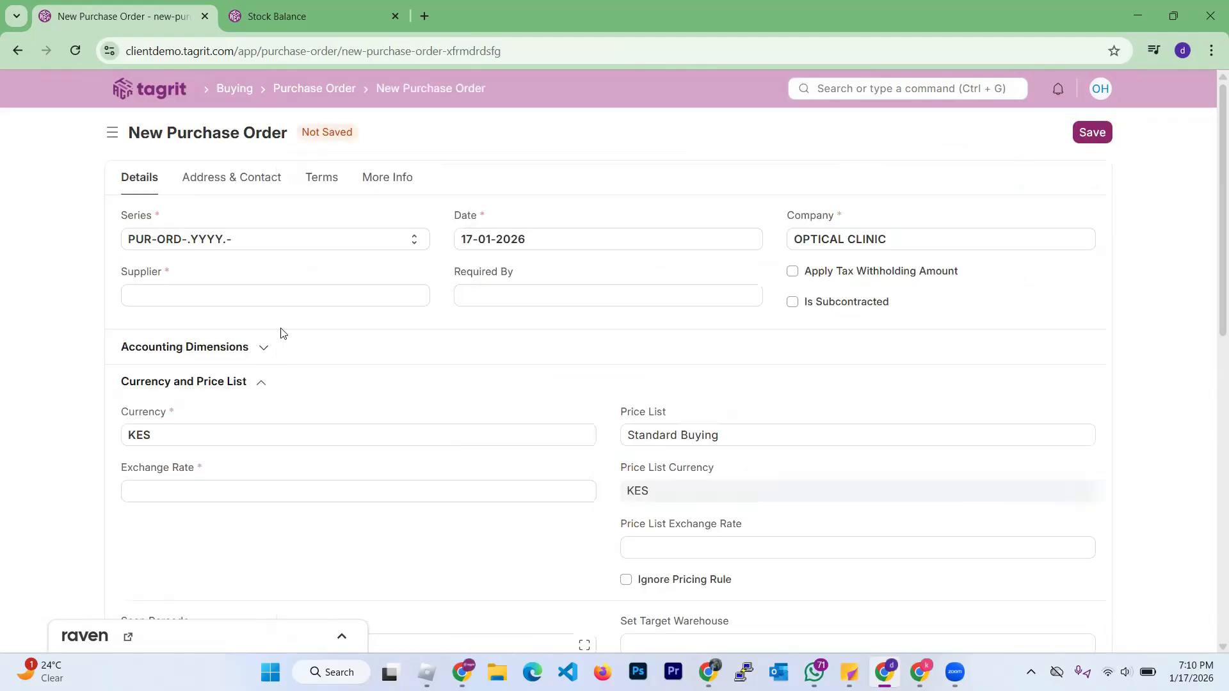
left_click(247, 301)
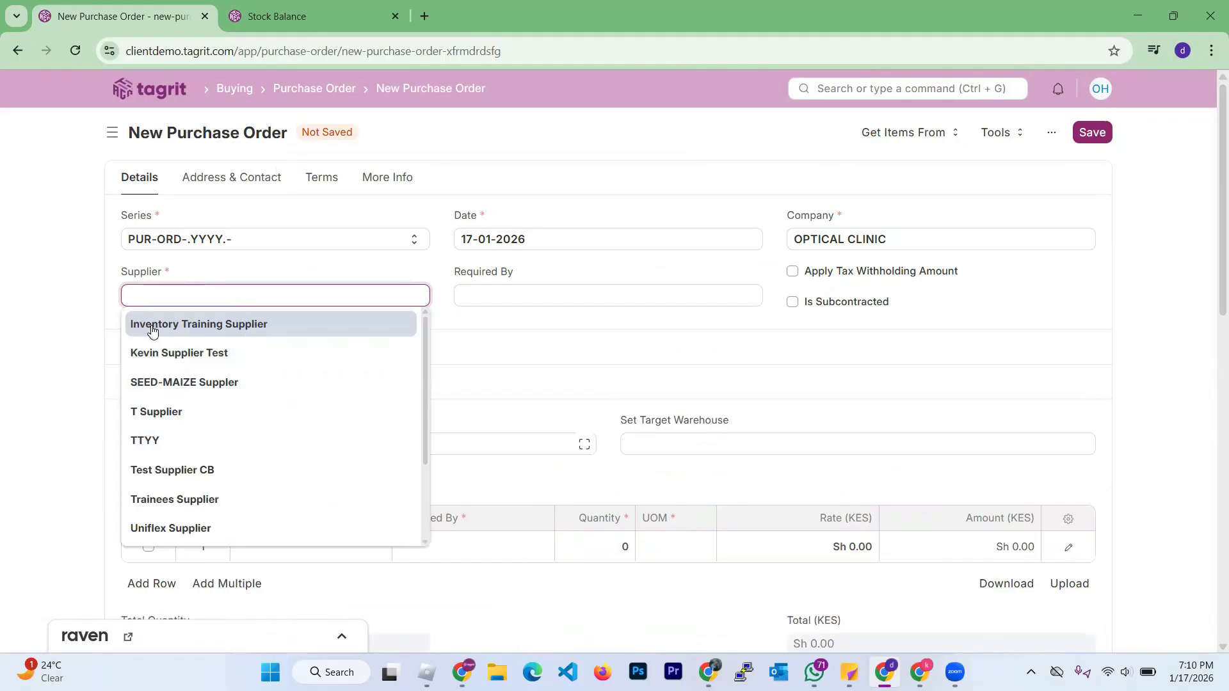
left_click(186, 322)
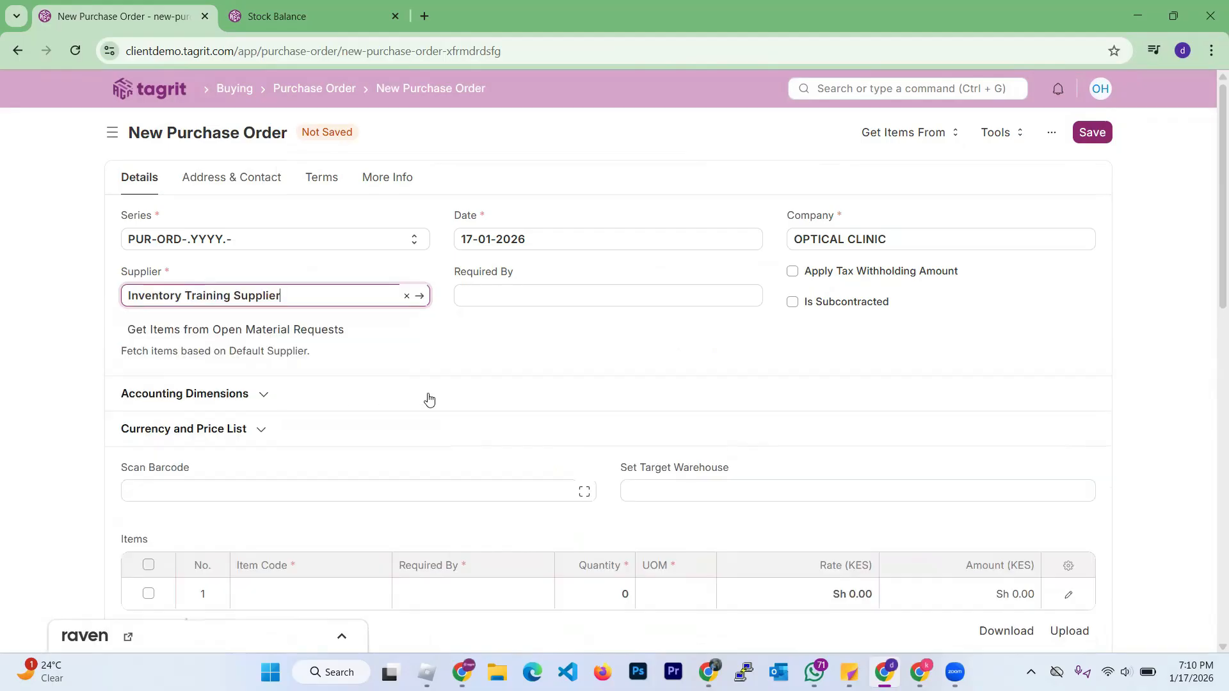
Enter SV-LENS-1.50-CLEAR and SV-LENS-1.56-BLUECUT as the first two item rows of the purchase order
scroll(352, 435, "down", 4)
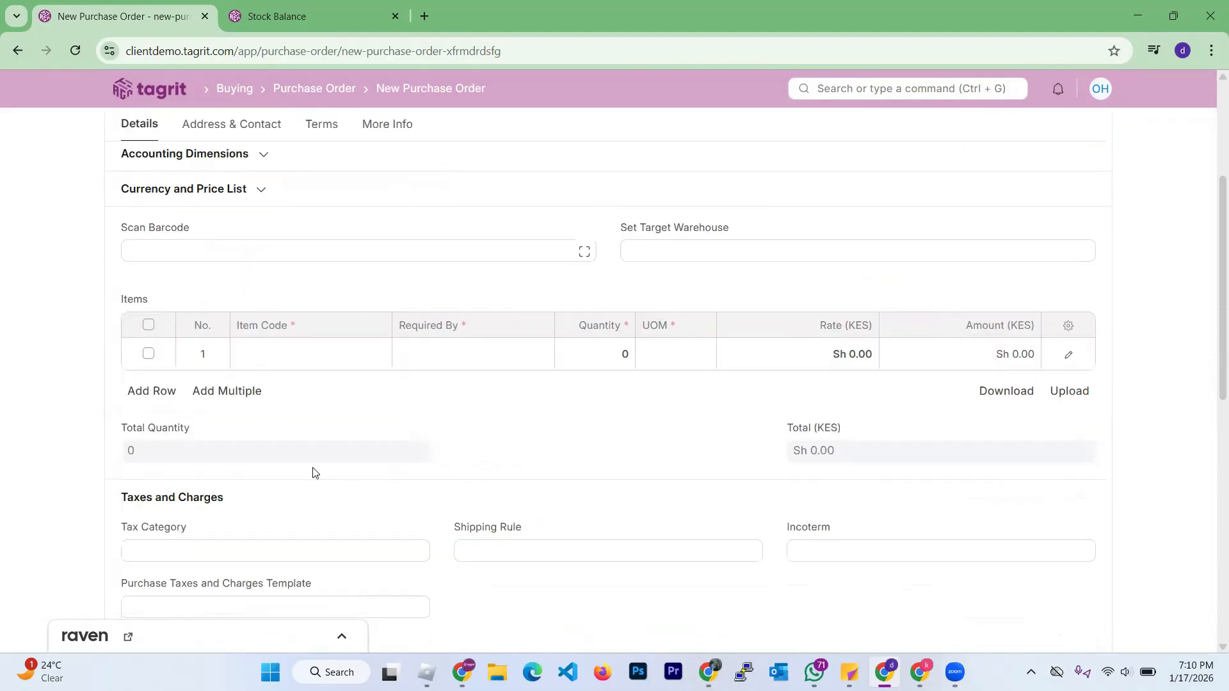
left_click(278, 359)
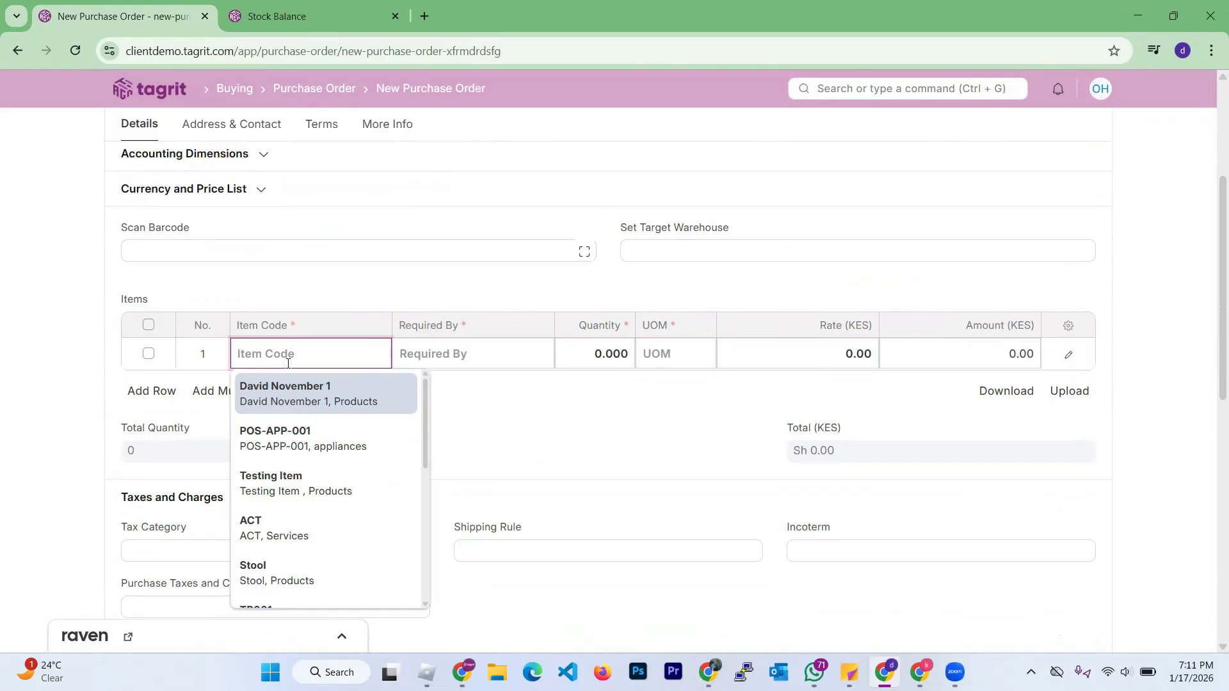
type("len")
left_click(297, 393)
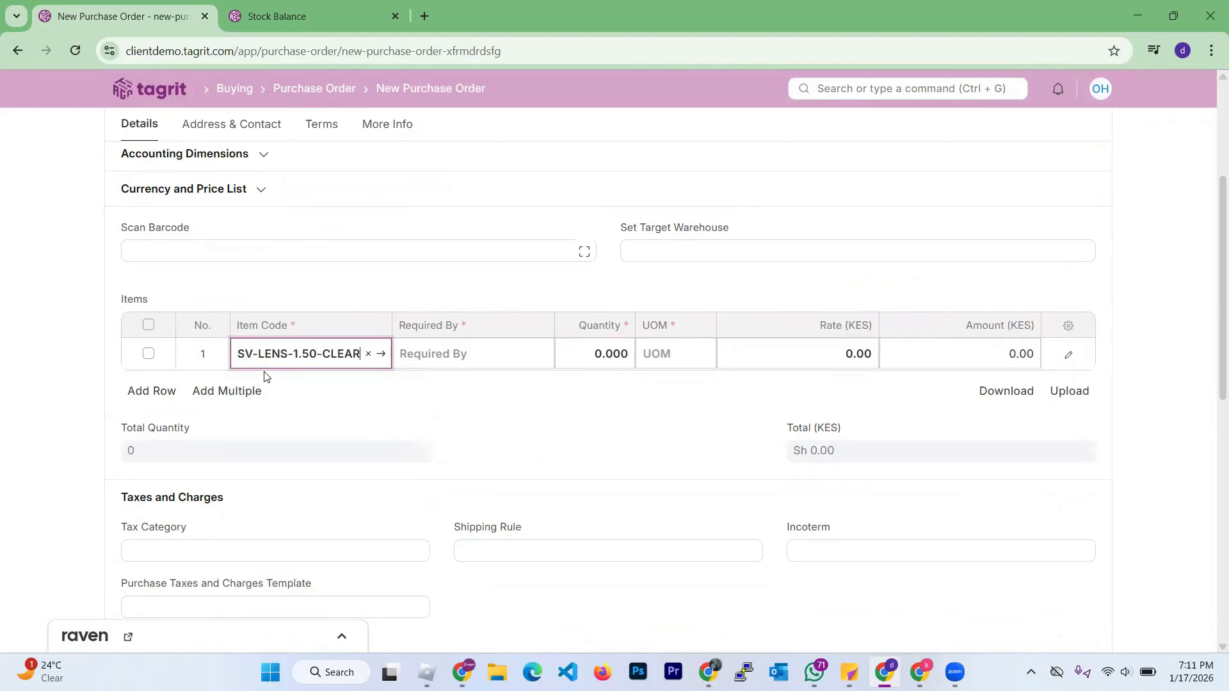
scroll(157, 388, "down", 1)
left_click(156, 344)
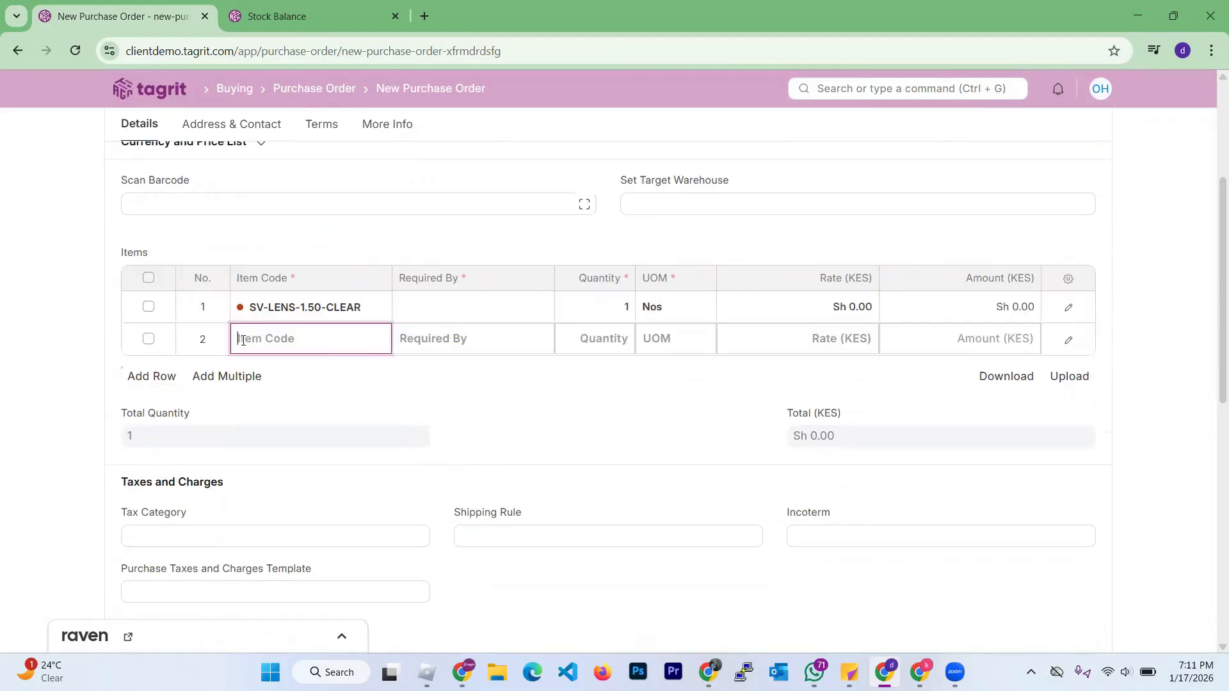
left_click(246, 339)
type("lens")
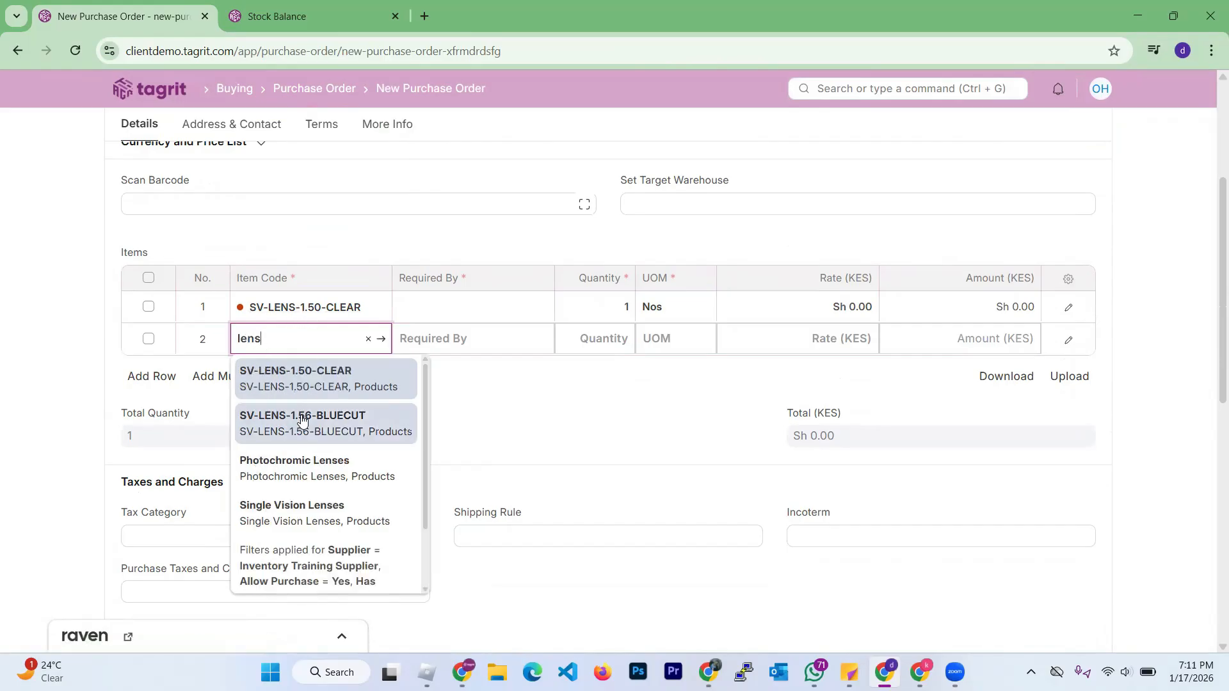
left_click(350, 419)
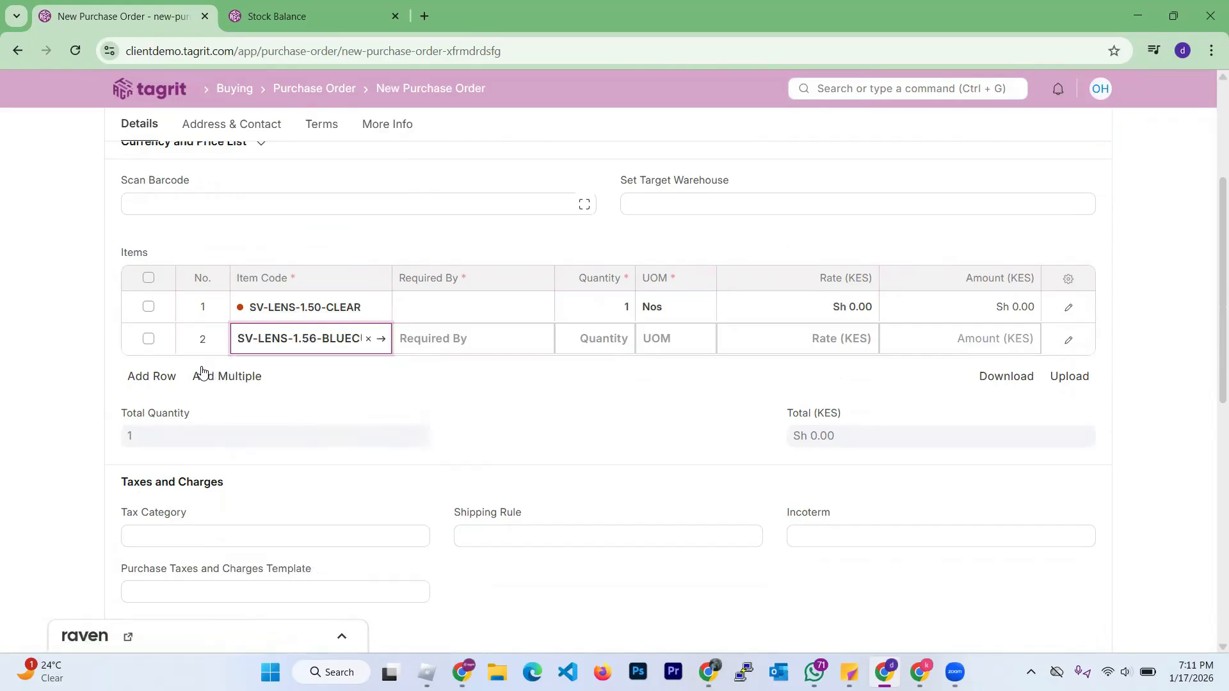
Add Photochromic Lenses and Single Vision Lenses as the third and fourth item rows of the purchase order
left_click(164, 377)
type("lens")
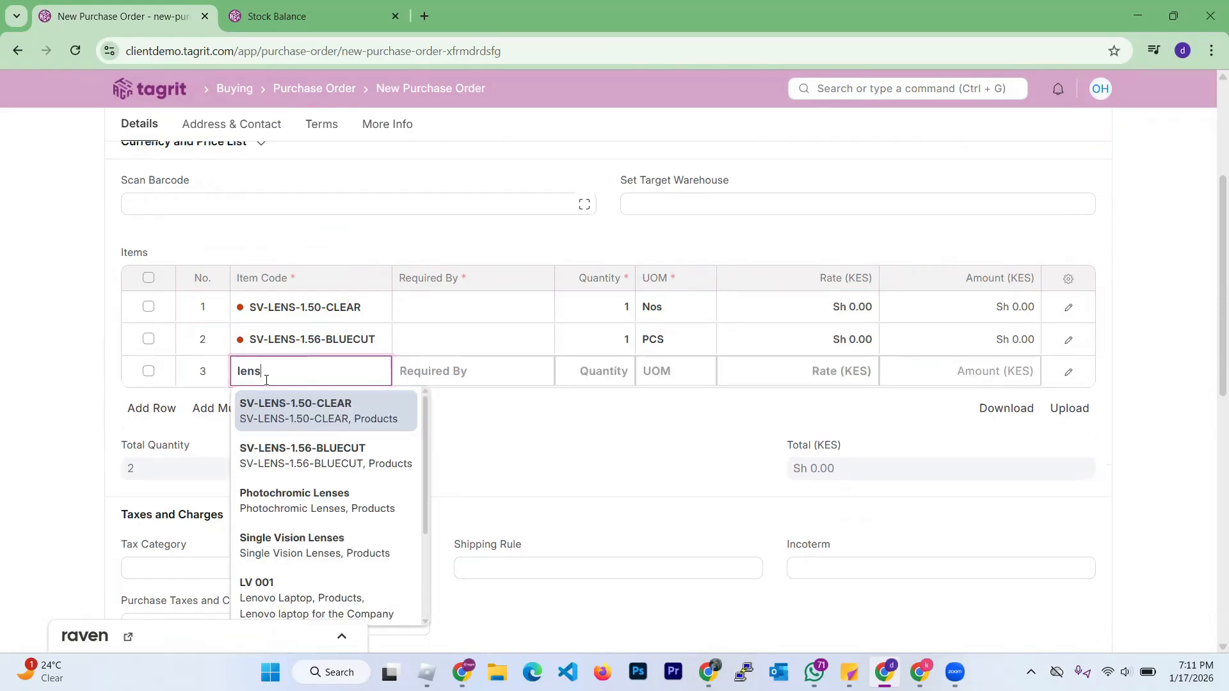
left_click(298, 506)
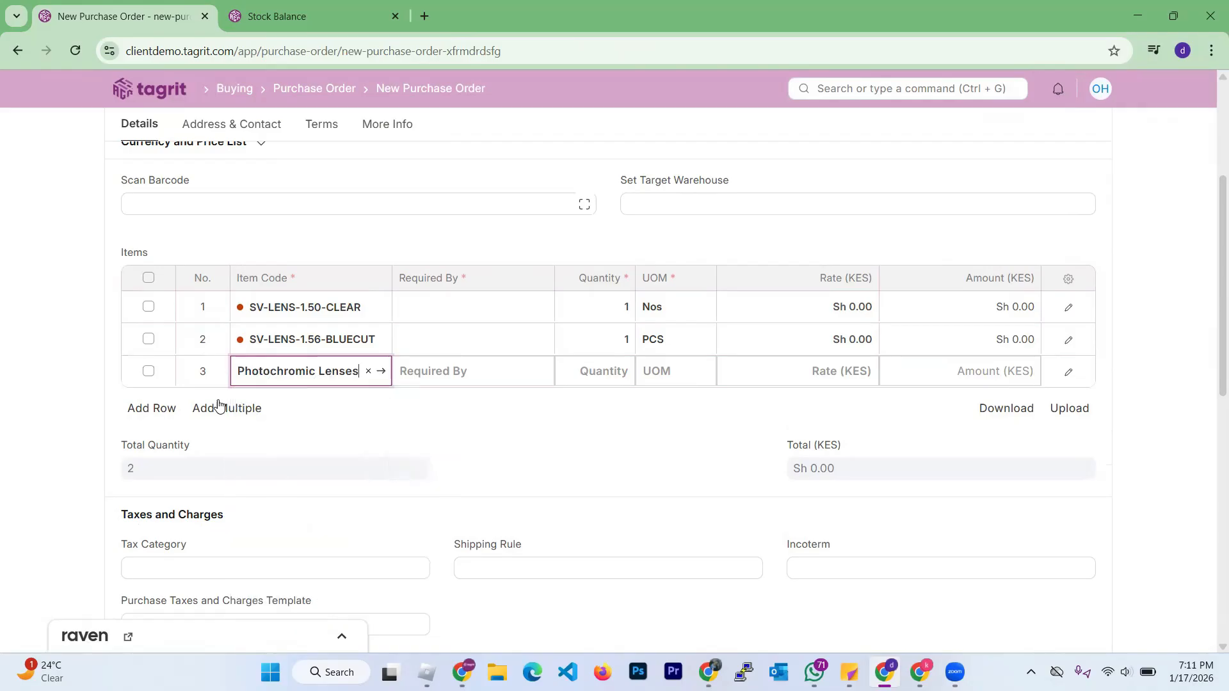
left_click(158, 414)
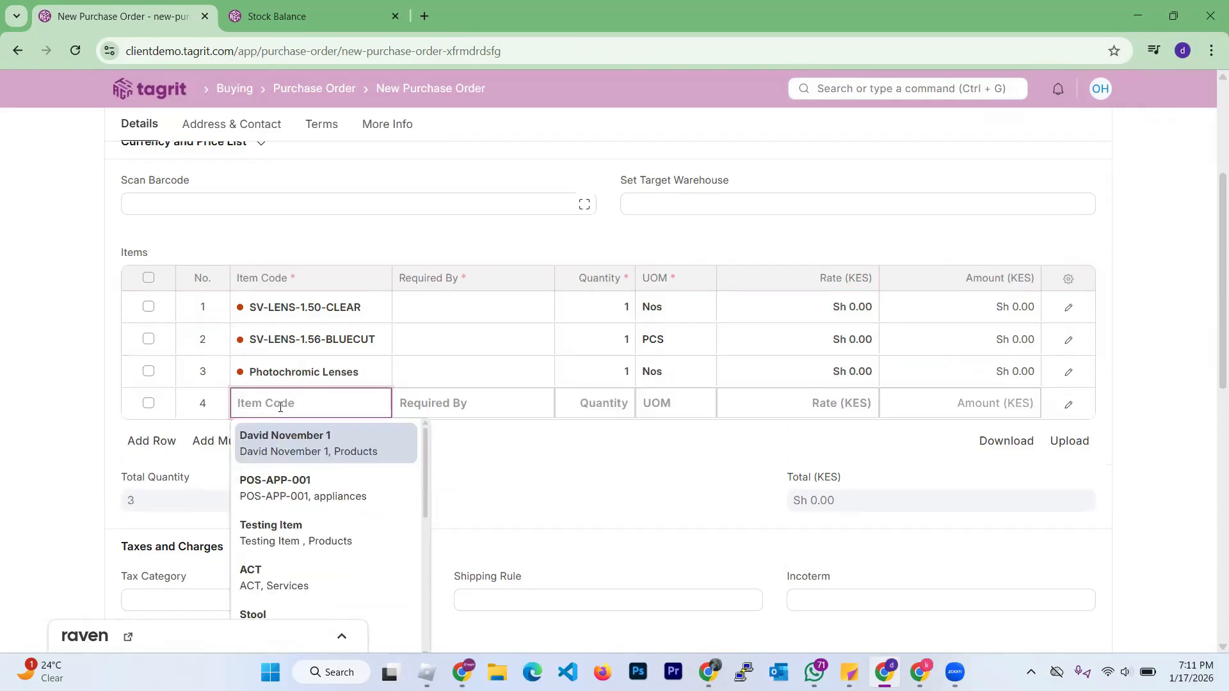
type("le")
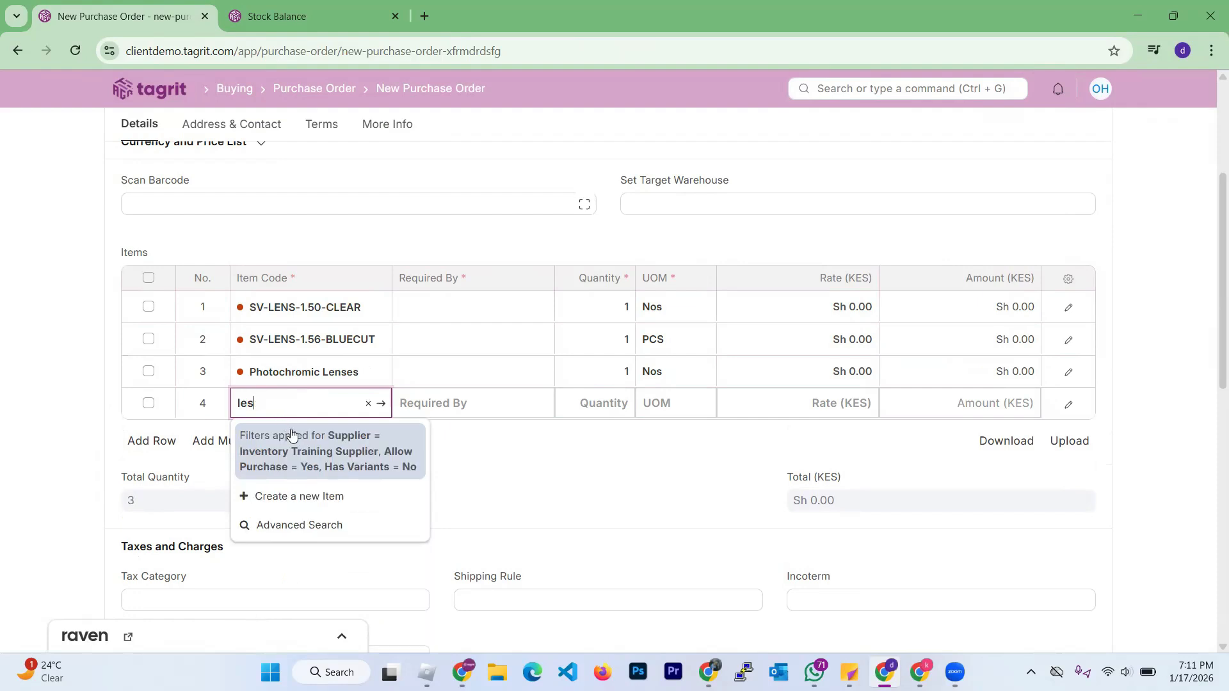
type("n")
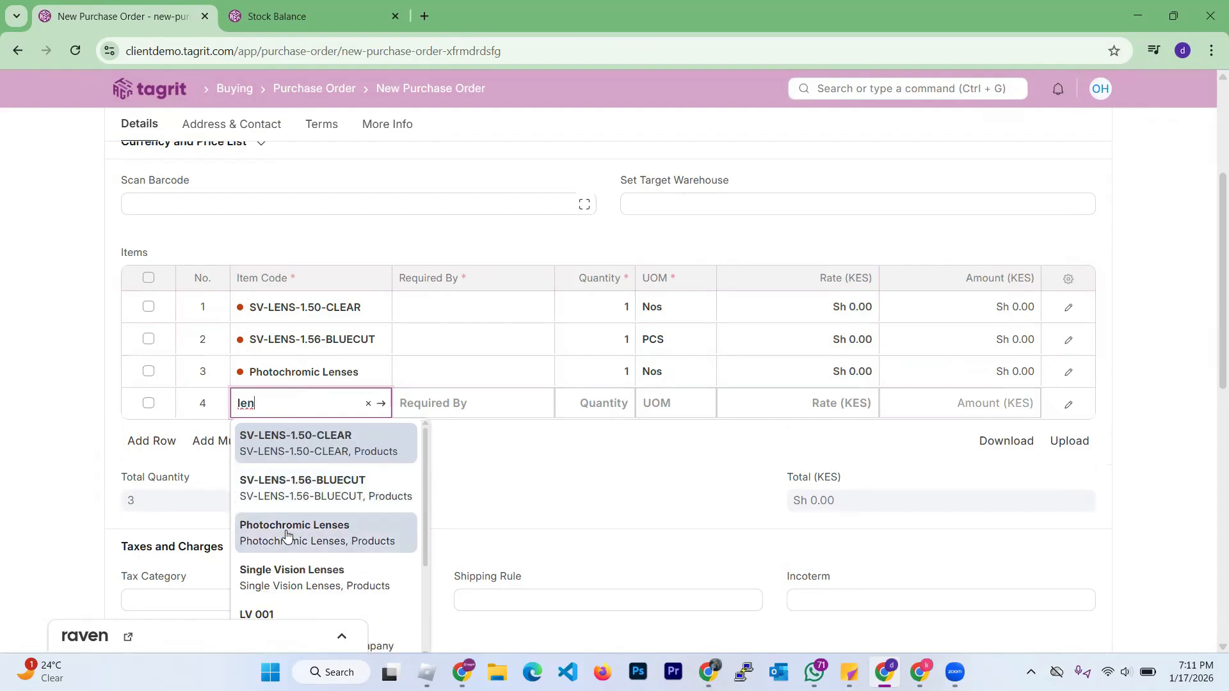
left_click(296, 571)
left_click(548, 470)
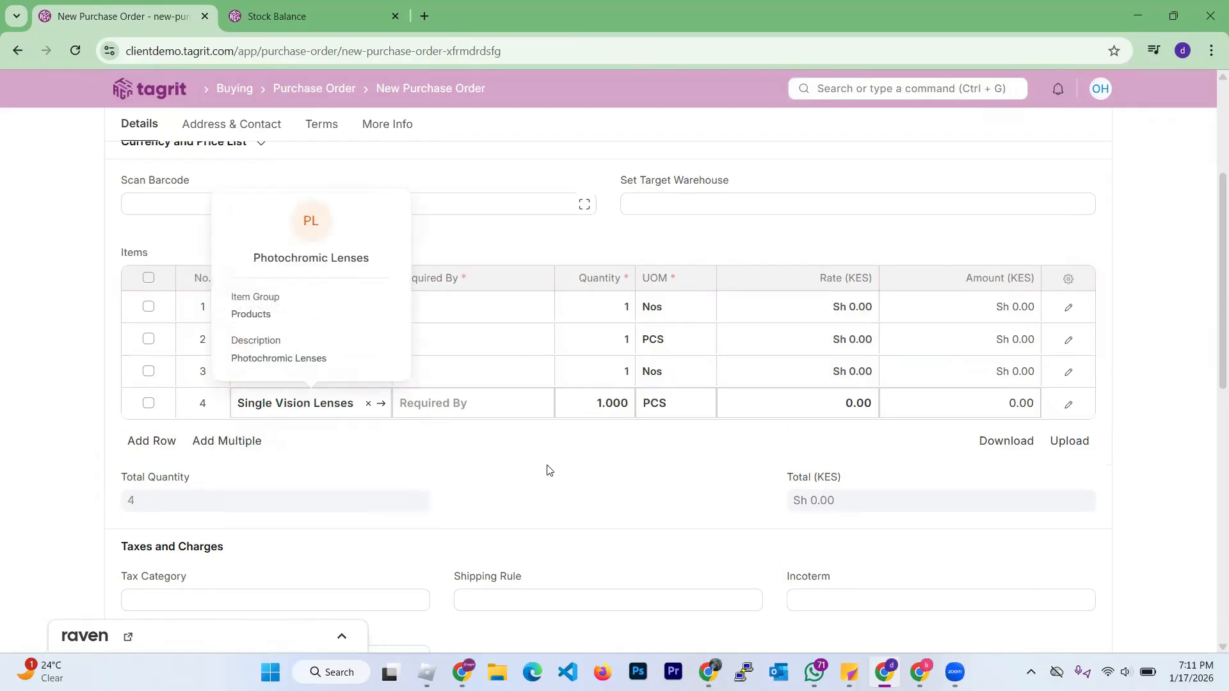
Set the purchase order's overall Required By date to 17-01-2026
left_click(488, 310)
scroll(665, 453, "up", 4)
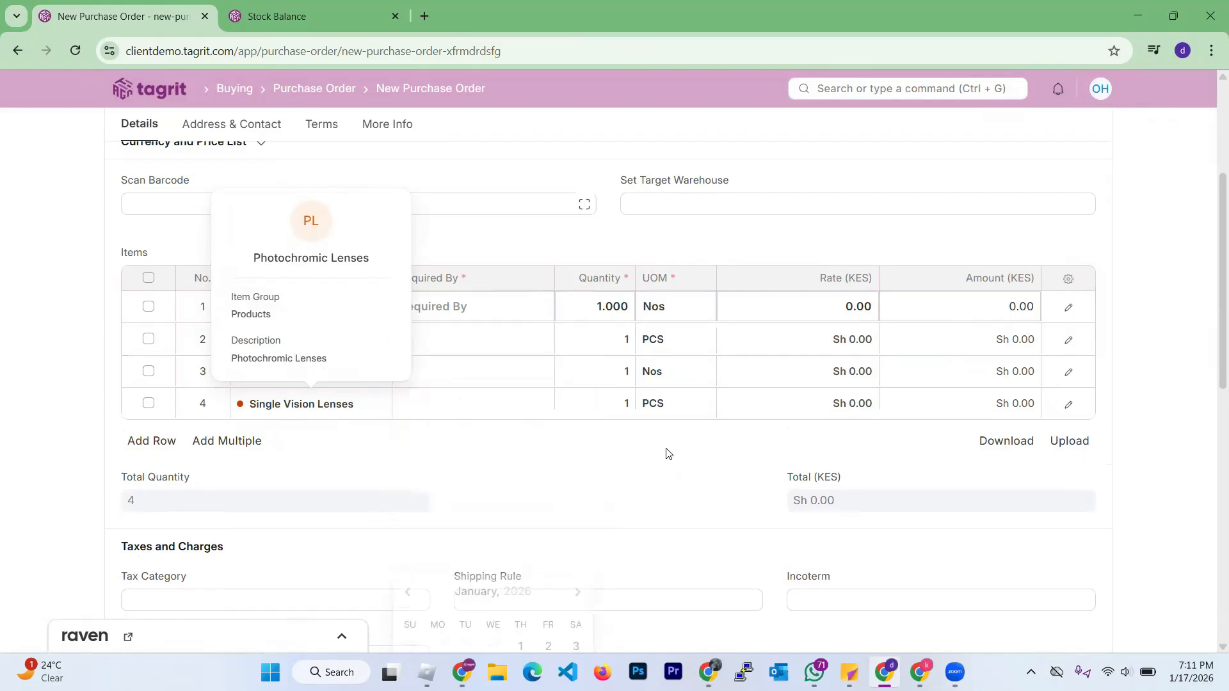
left_click(568, 296)
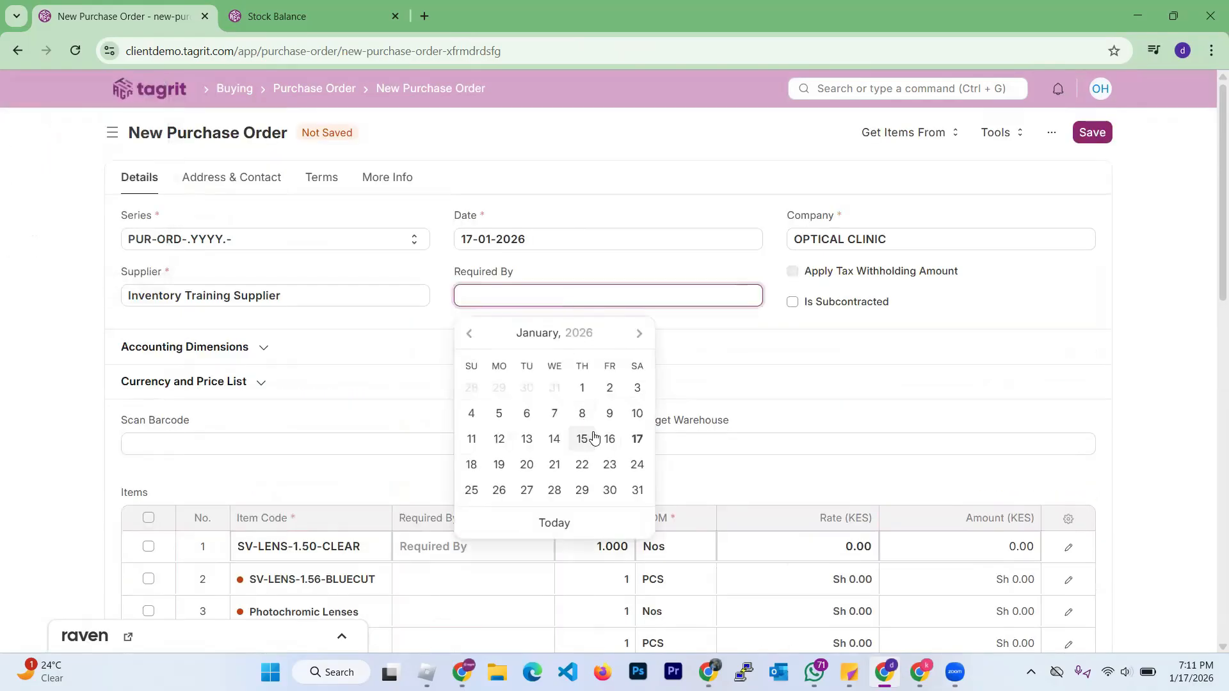
left_click(637, 439)
Set the quantity of all four lens items in the purchase order to 500 each
scroll(704, 413, "down", 2)
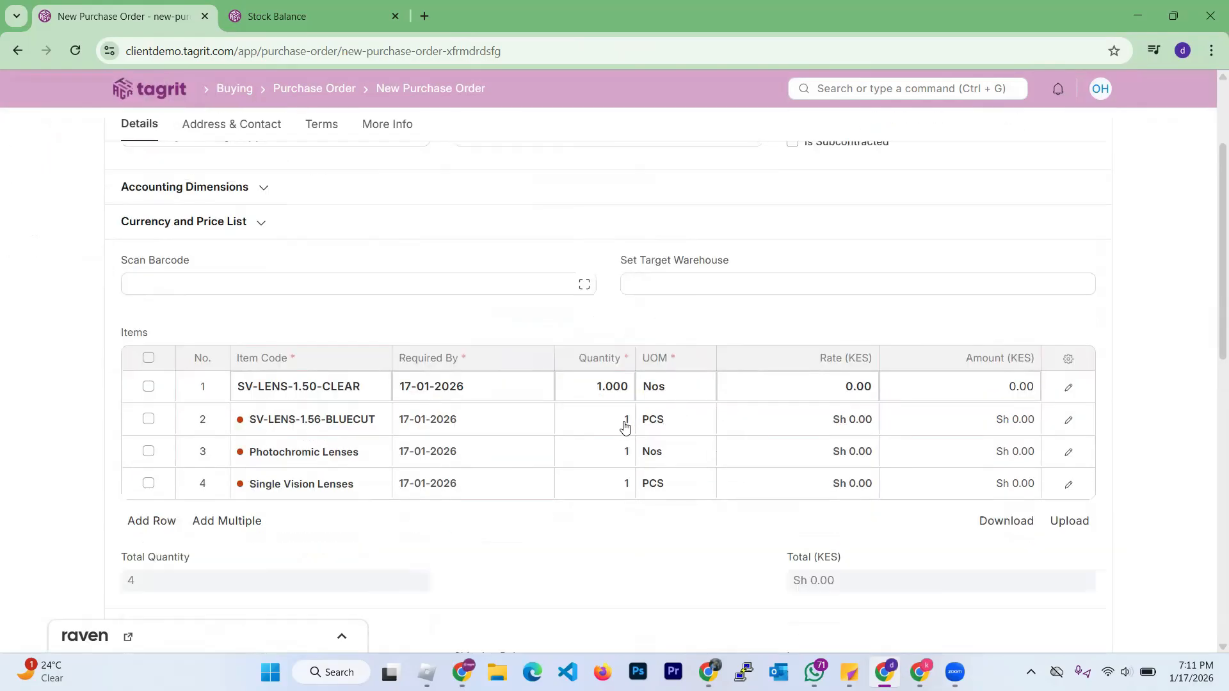
left_click(604, 388)
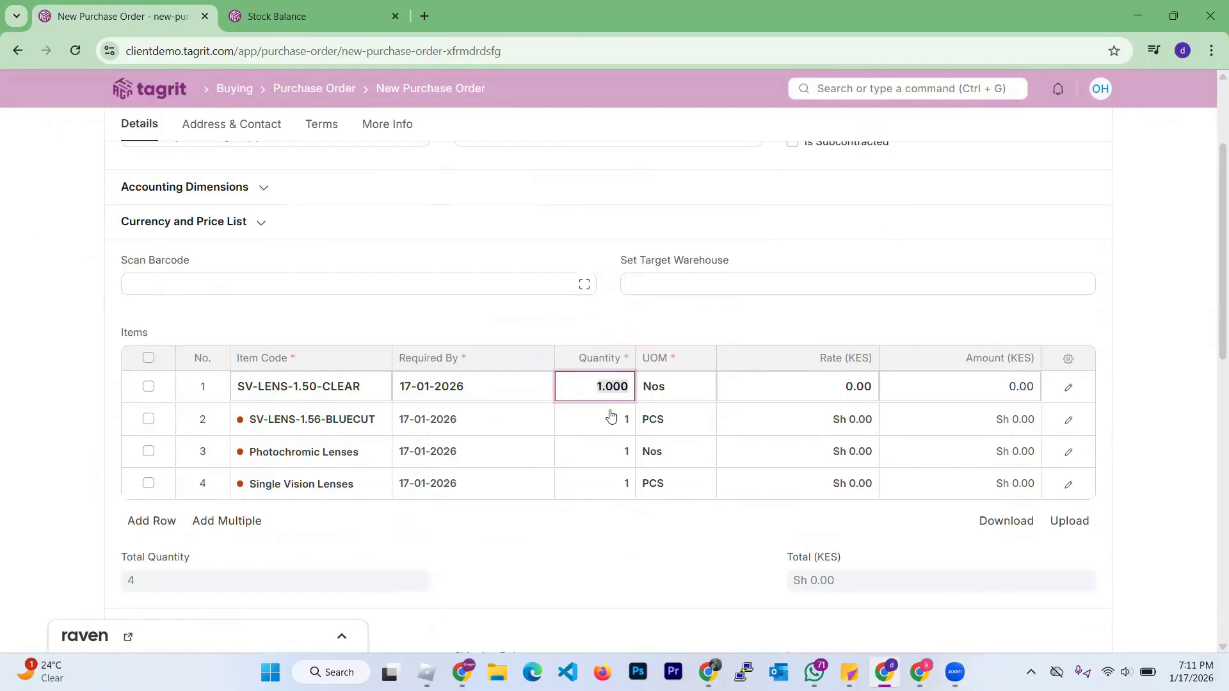
type("500")
left_click(629, 420)
type("500")
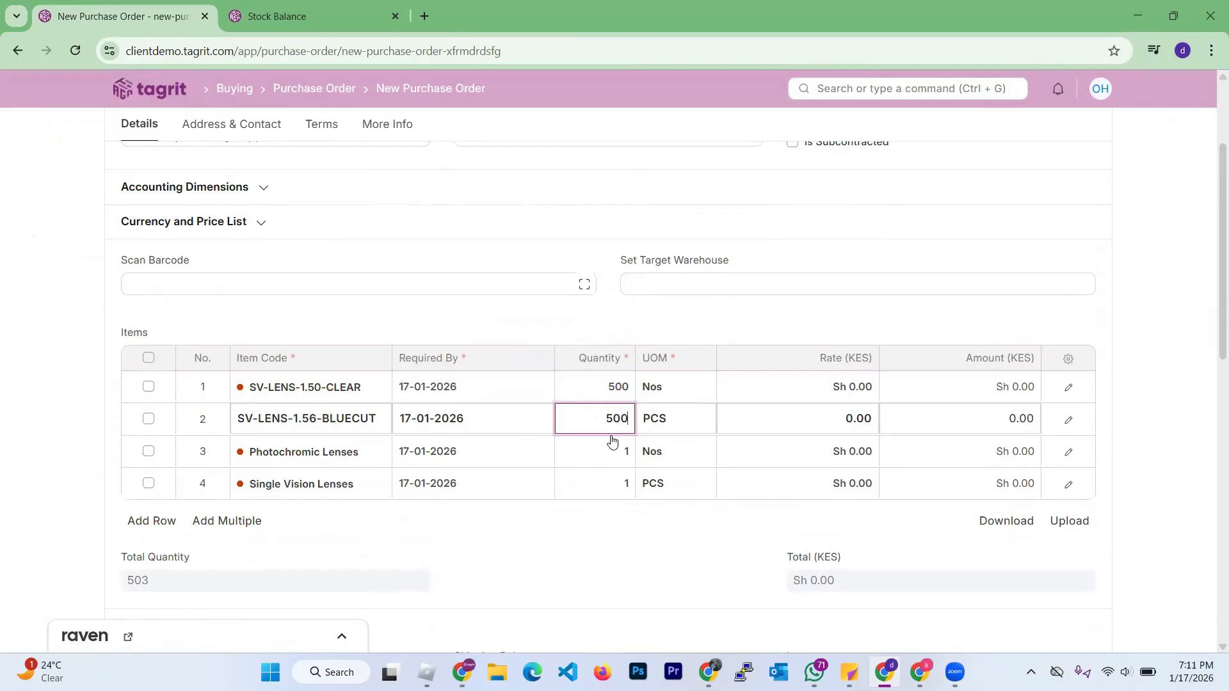
left_click(610, 449)
type("500")
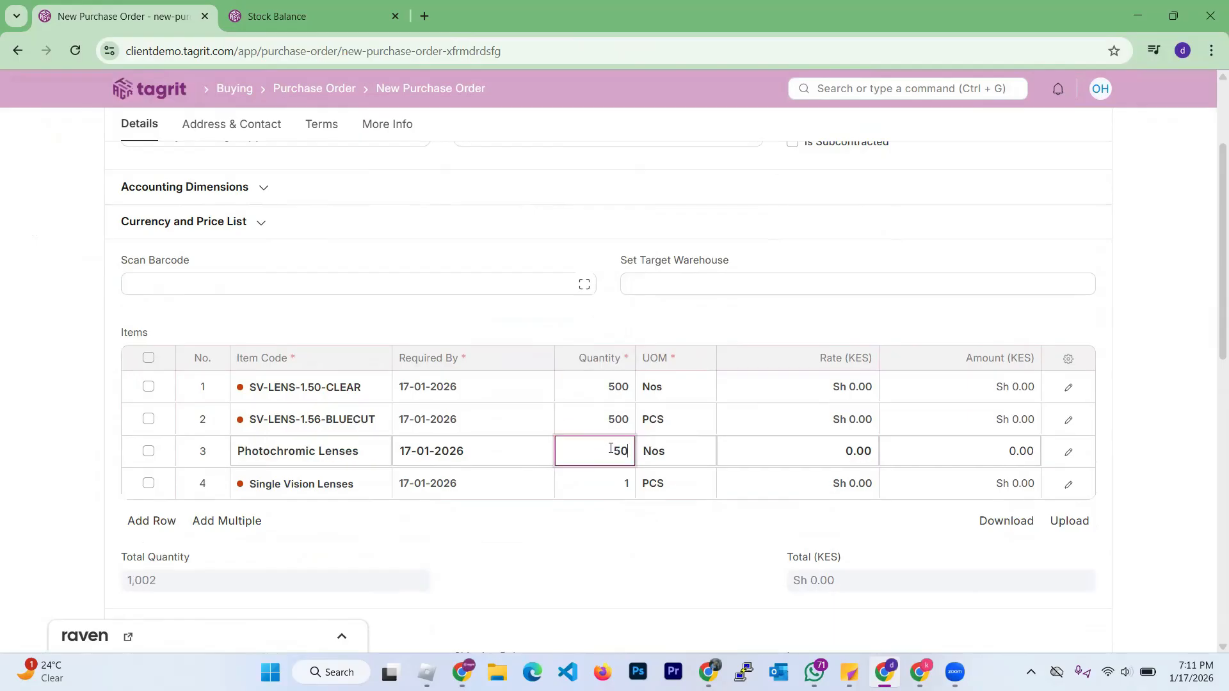
left_click(597, 486)
type("500")
left_click(610, 525)
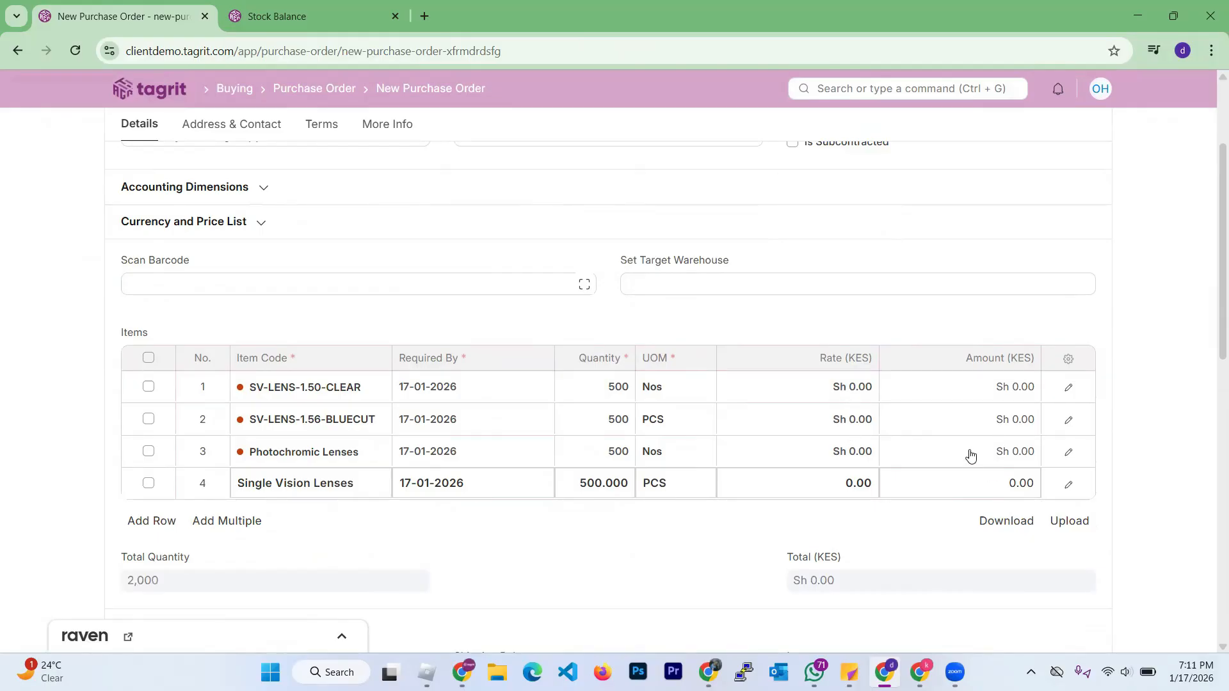
Set the purchase order's target warehouse to HQ Main Ware House - OC
scroll(927, 447, "down", 5)
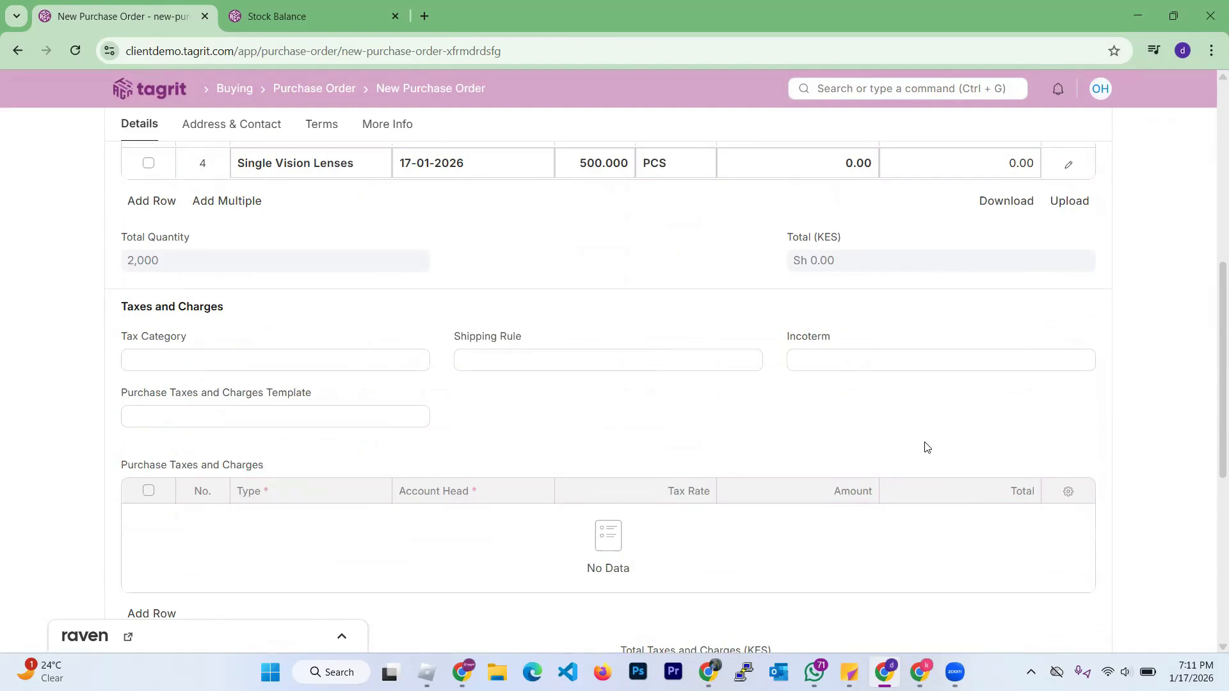
scroll(927, 447, "up", 5)
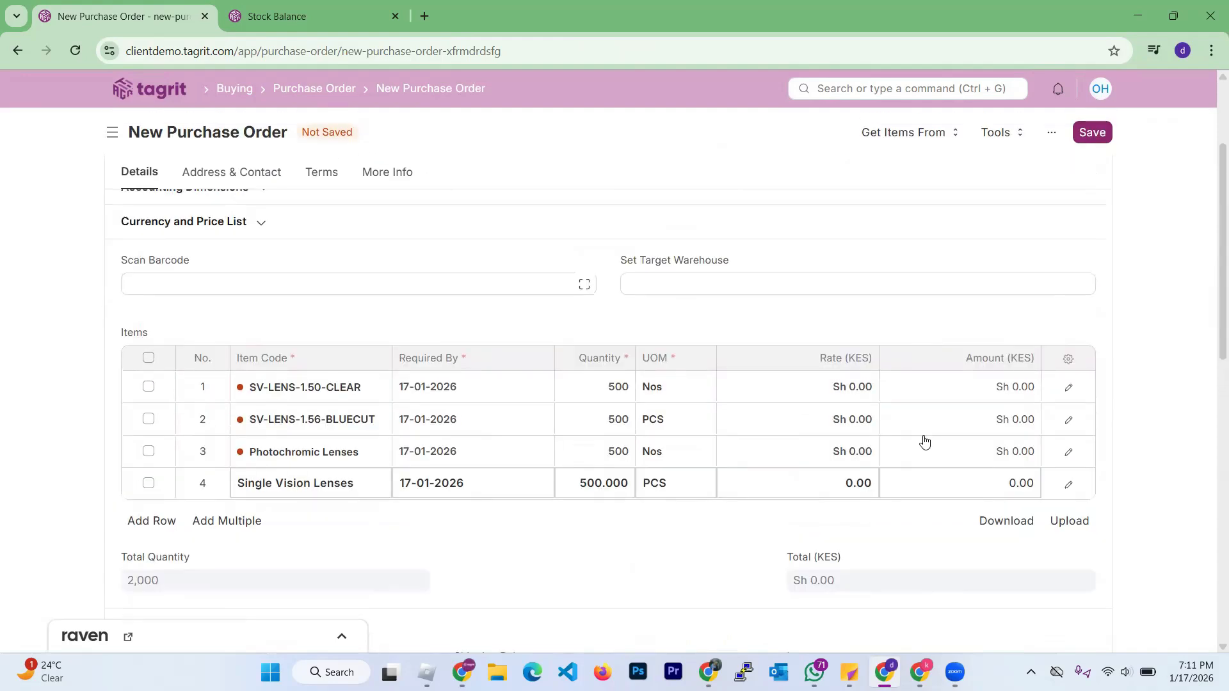
scroll(925, 441, "down", 1)
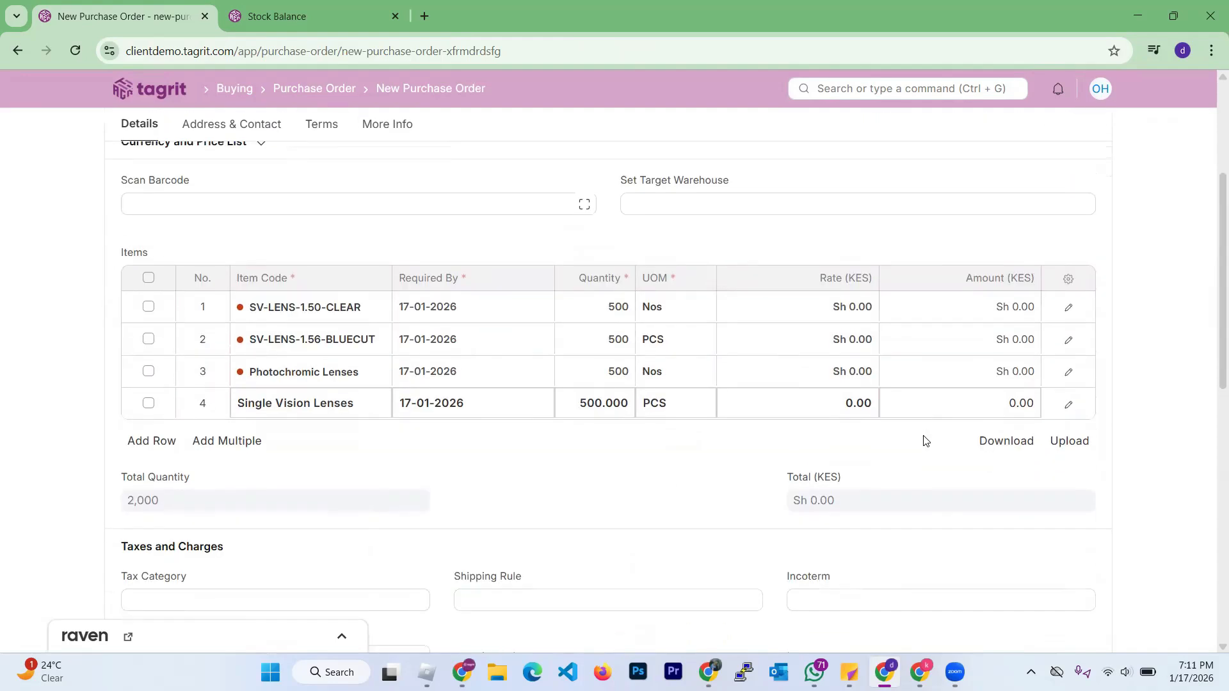
scroll(925, 441, "down", 8)
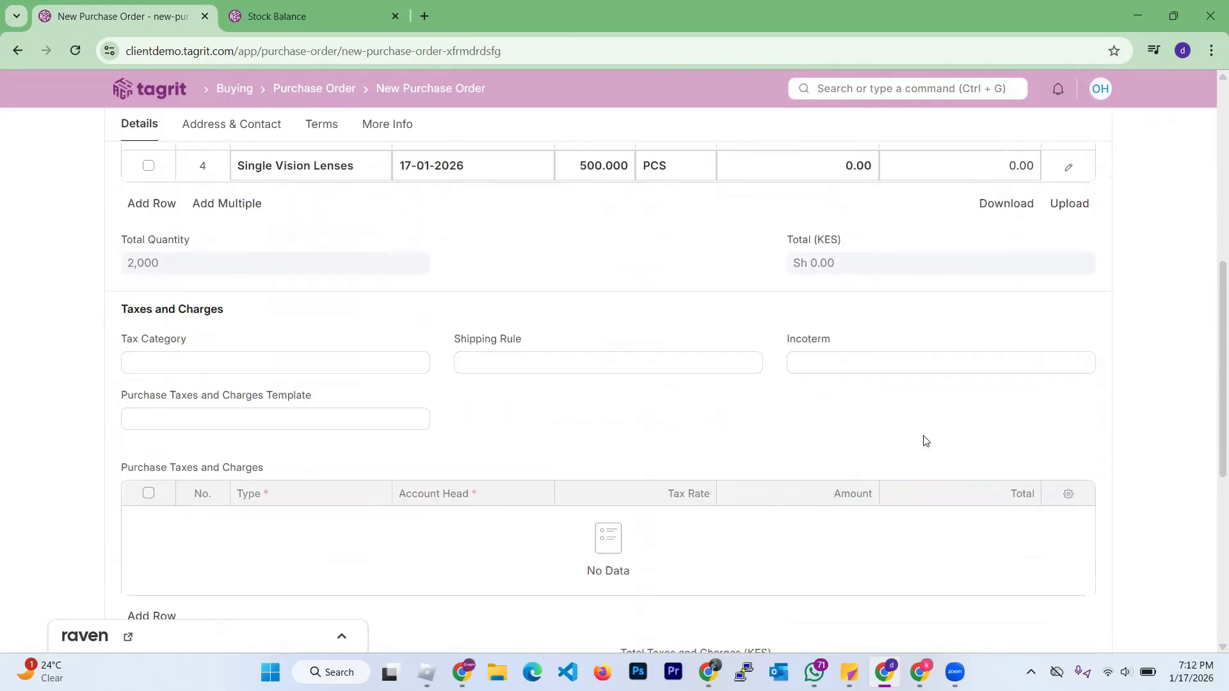
scroll(922, 437, "up", 10)
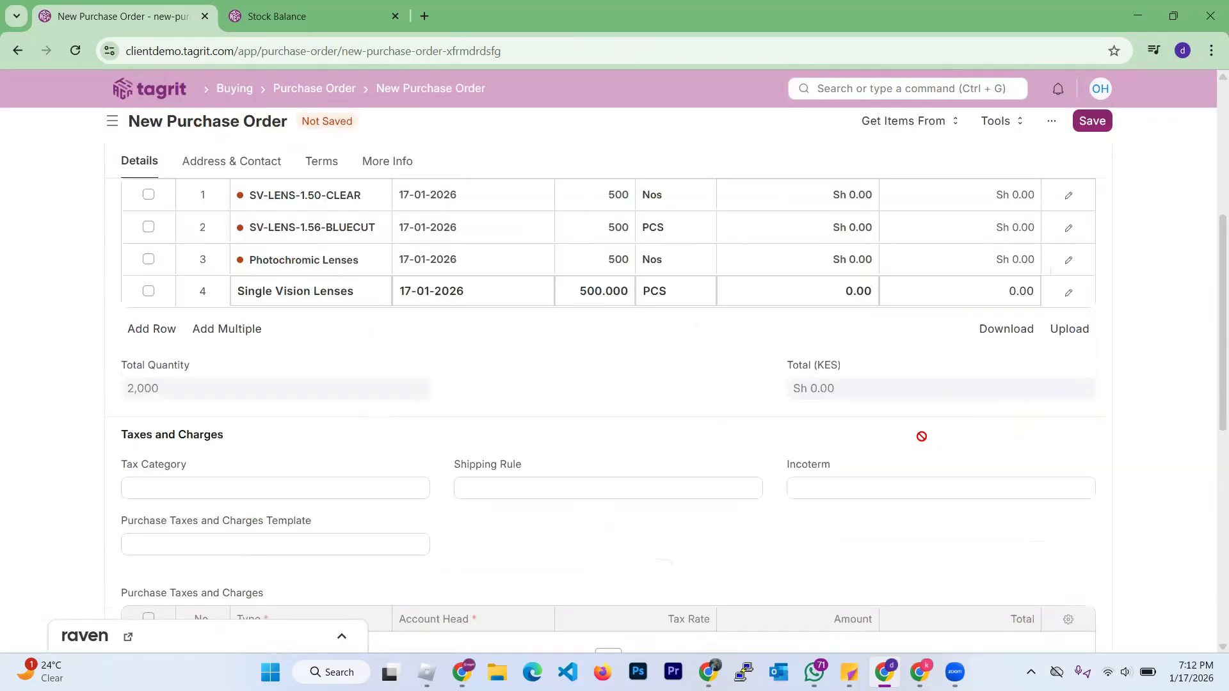
scroll(922, 437, "down", 1)
scroll(963, 348, "up", 2)
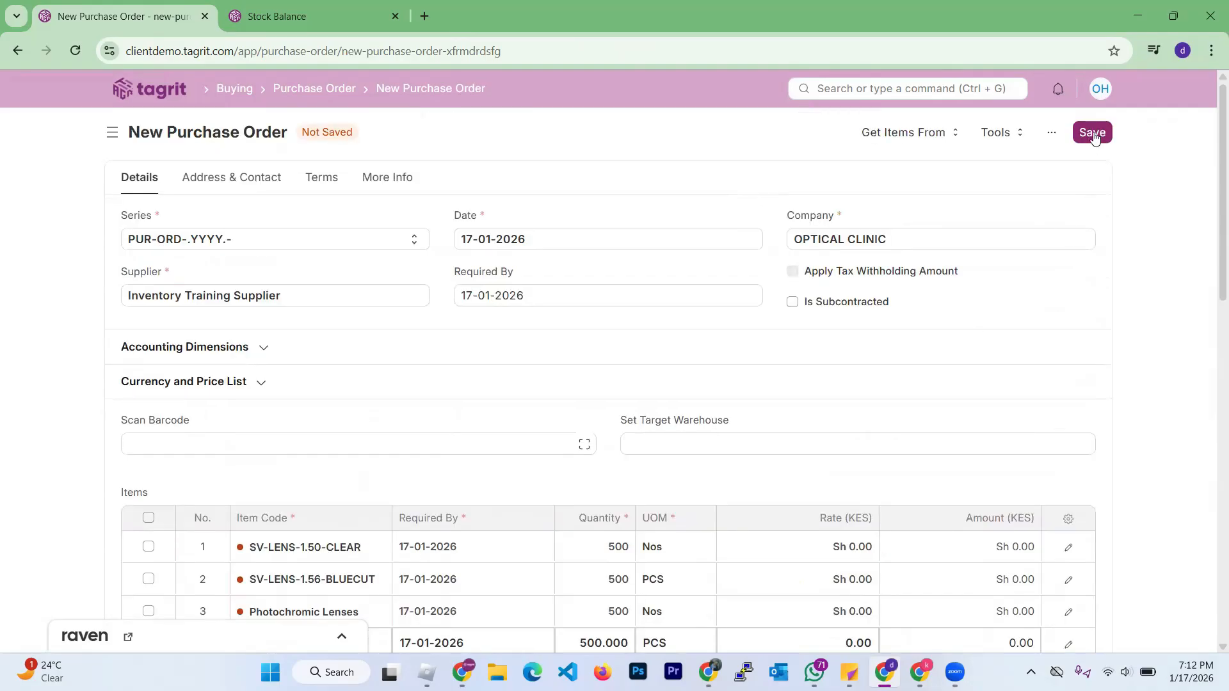
left_click(780, 437)
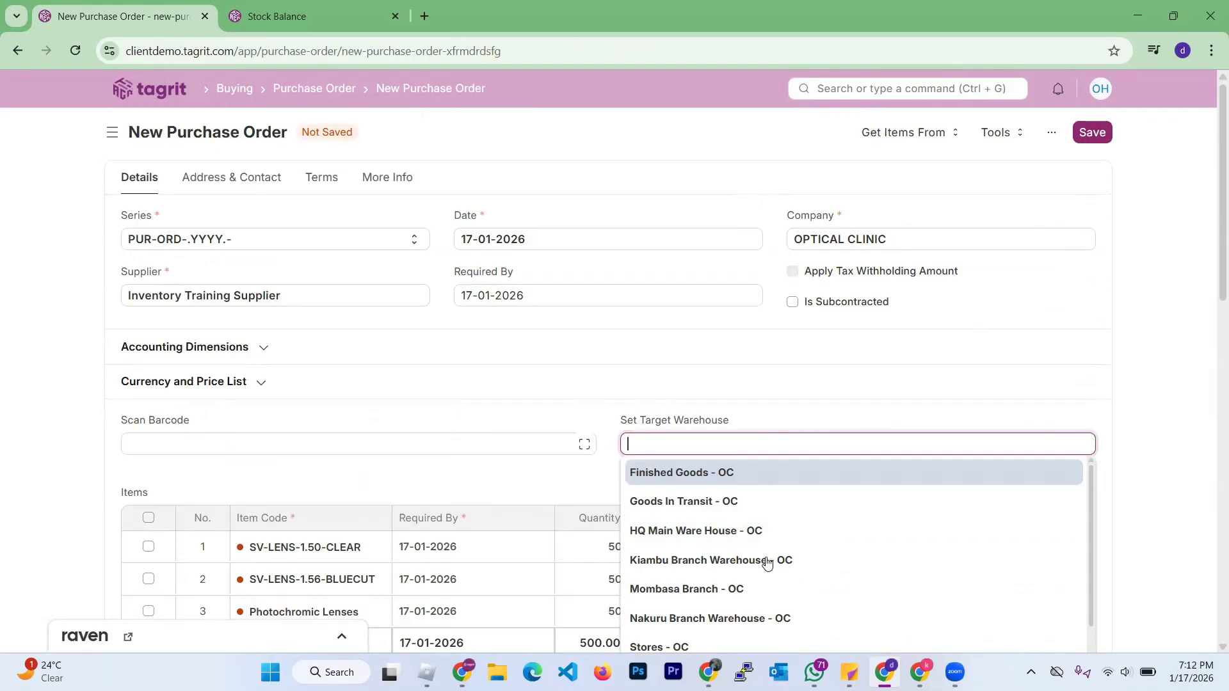
left_click(753, 541)
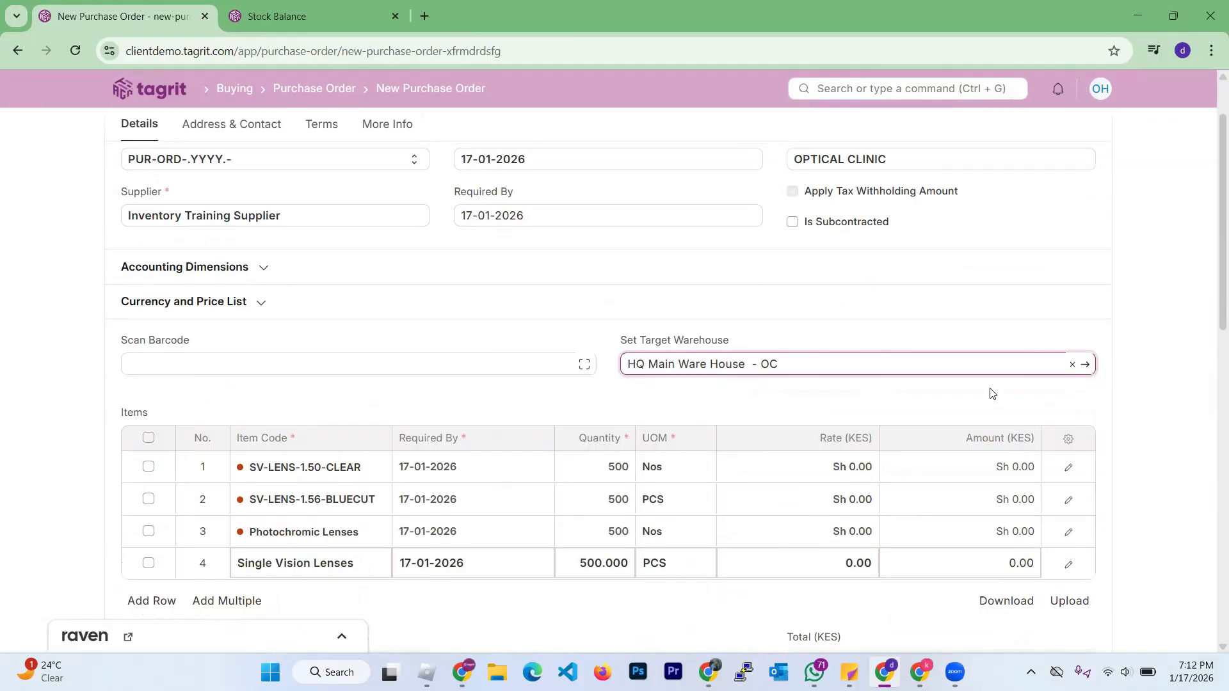
Save the purchase order and submit it permanently
left_click(1092, 134)
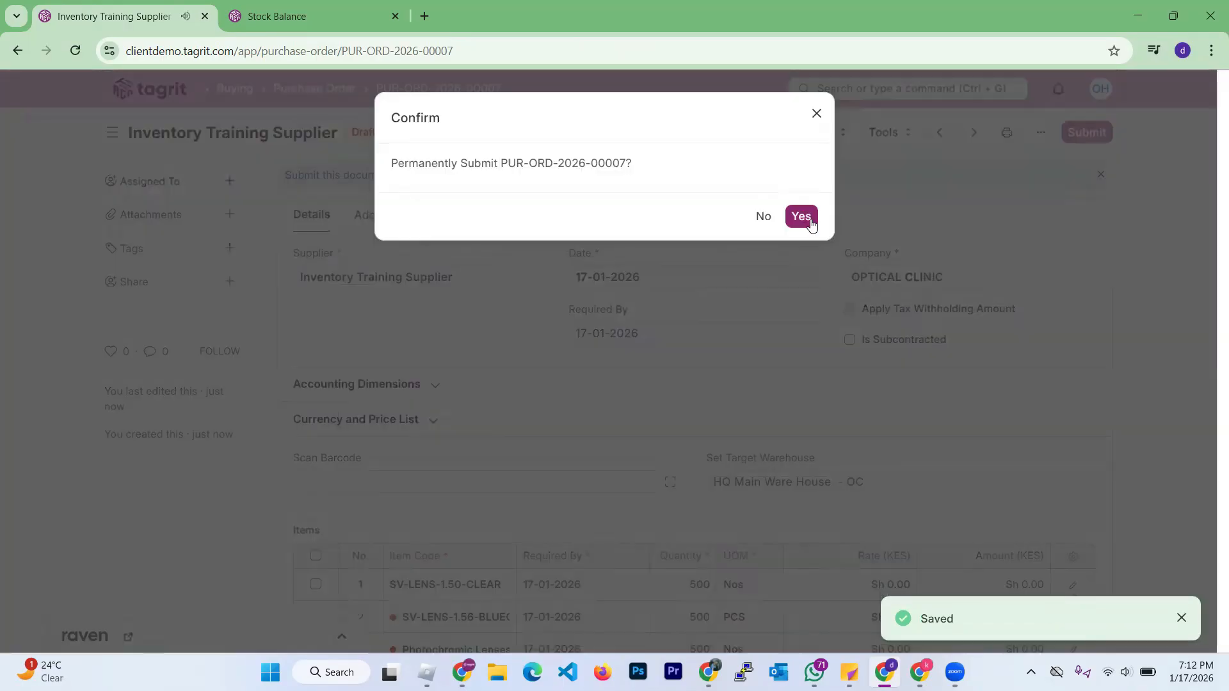
left_click(801, 214)
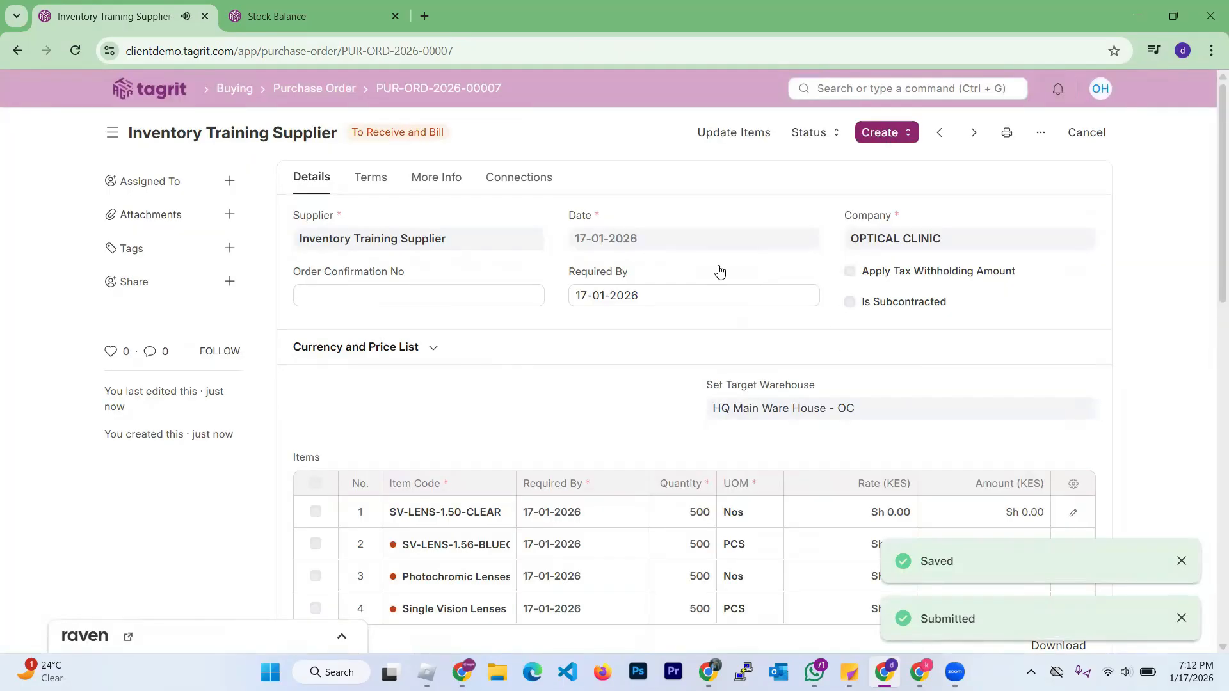
scroll(759, 403, "down", 3)
scroll(754, 408, "up", 3)
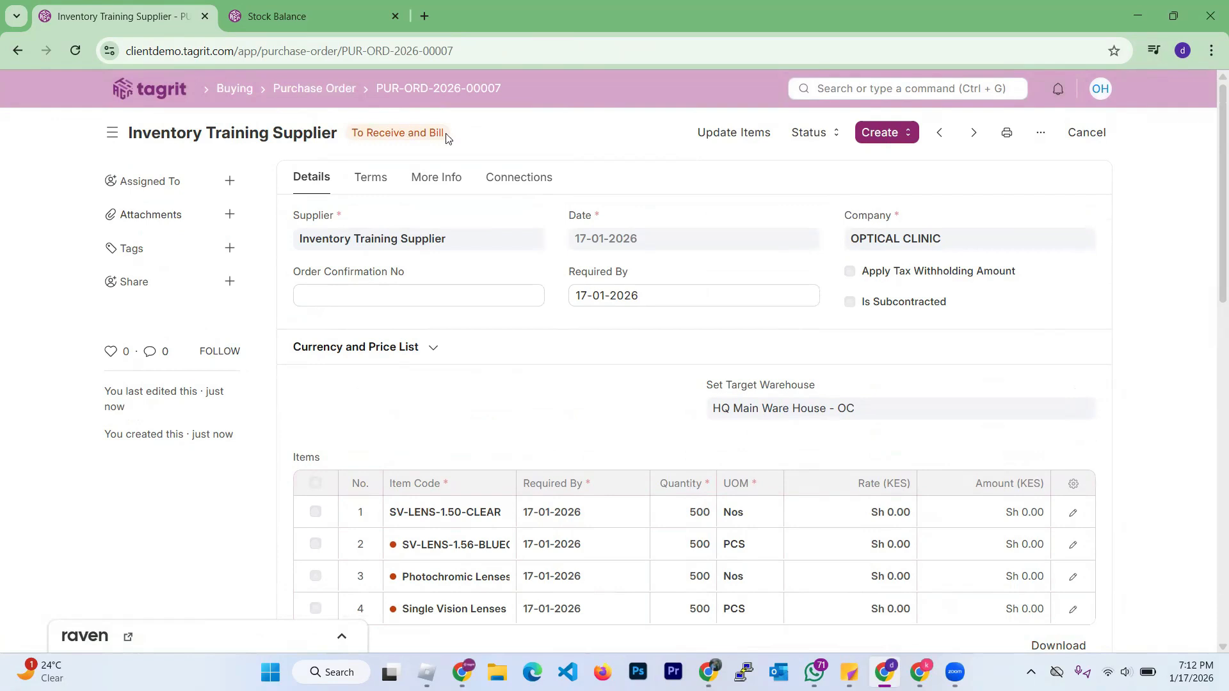
Create a purchase receipt from the submitted purchase order and review its warehouse and item rows
left_click(878, 137)
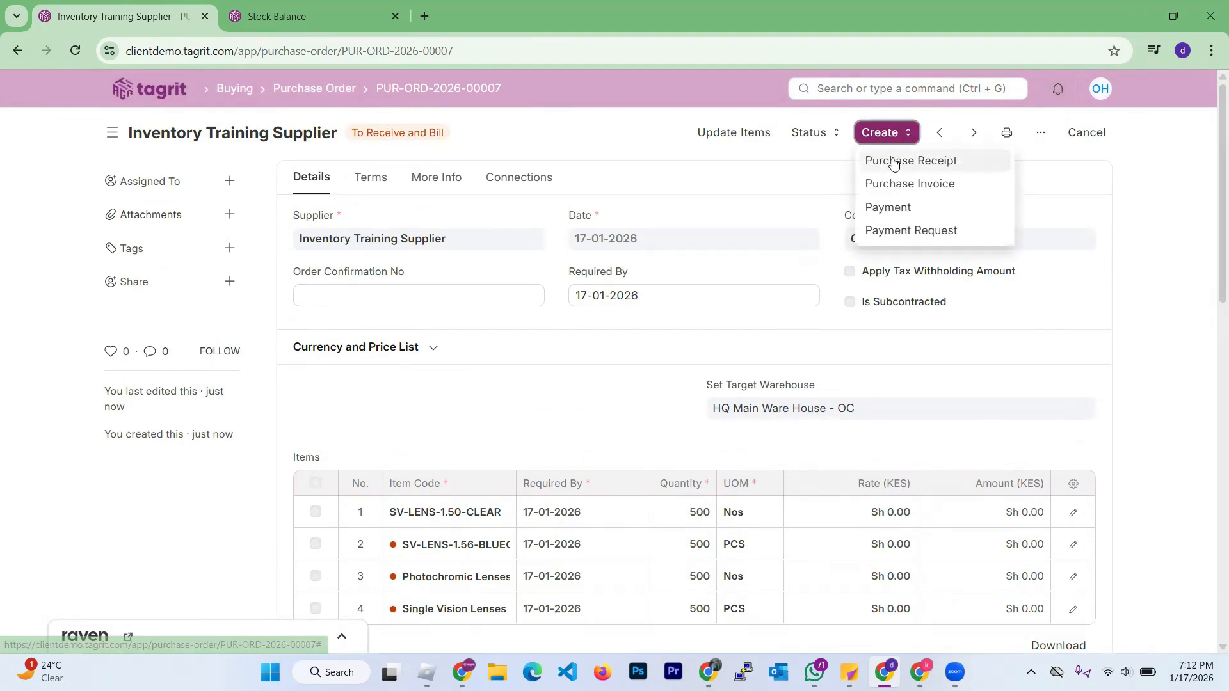
left_click(895, 162)
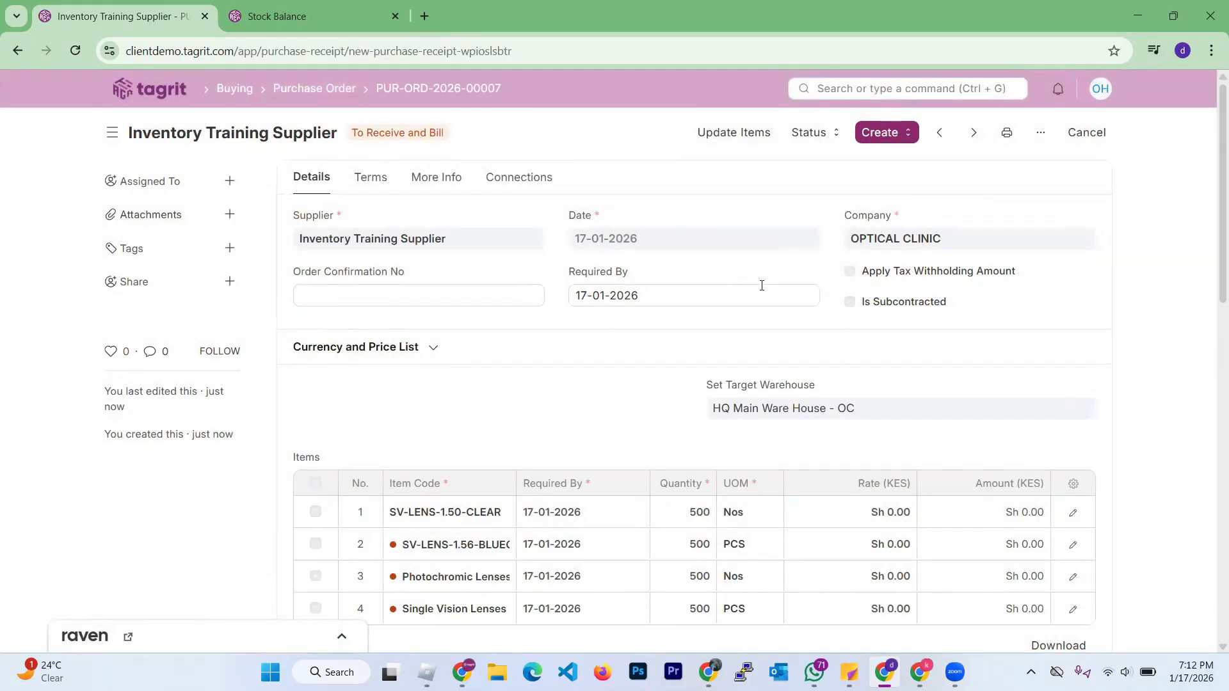
scroll(550, 395, "down", 1)
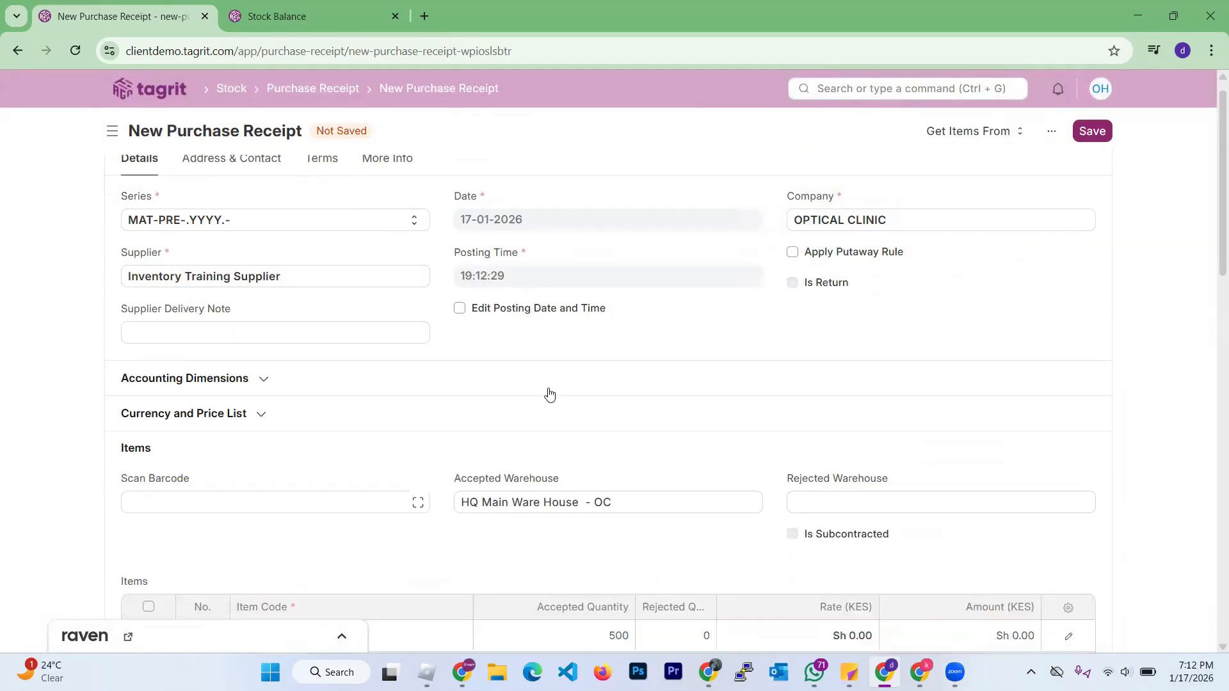
scroll(550, 395, "down", 3)
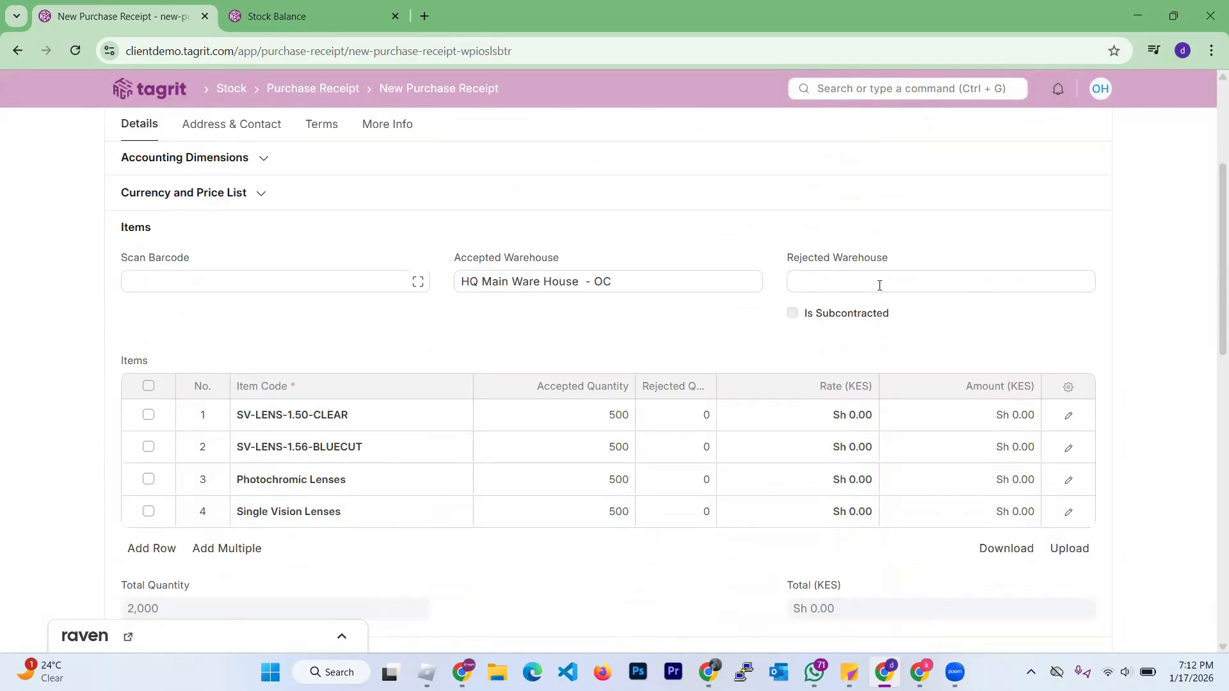
scroll(680, 359, "up", 2)
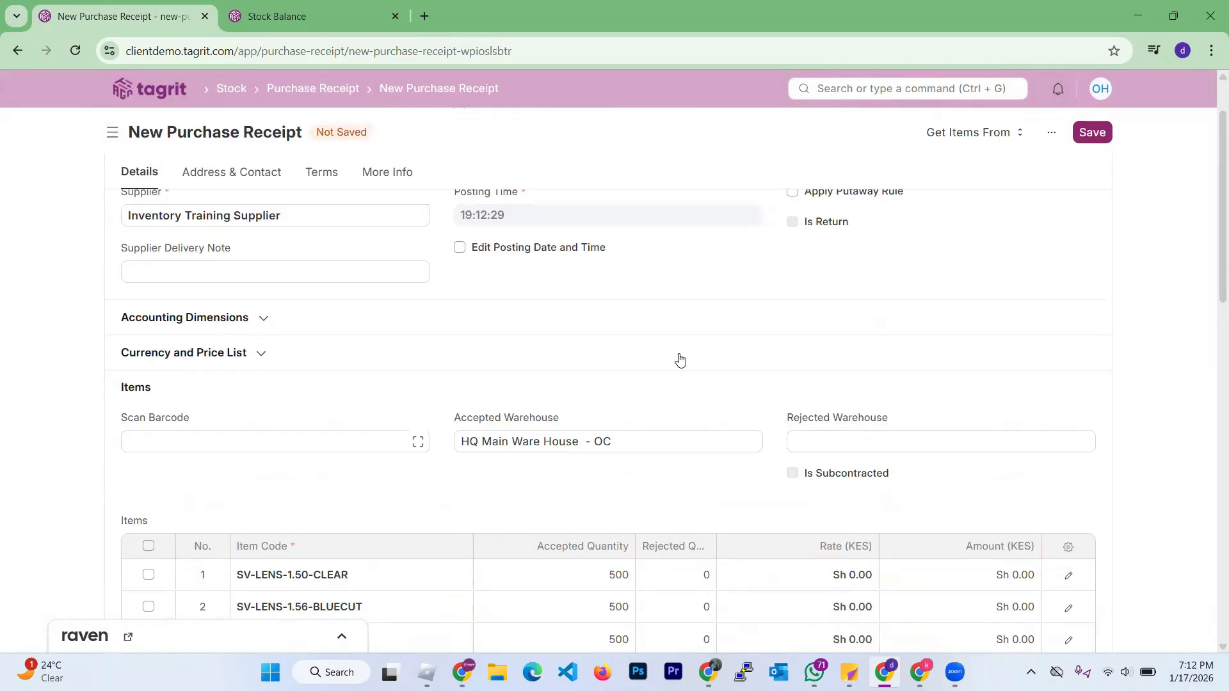
scroll(430, 382, "down", 6)
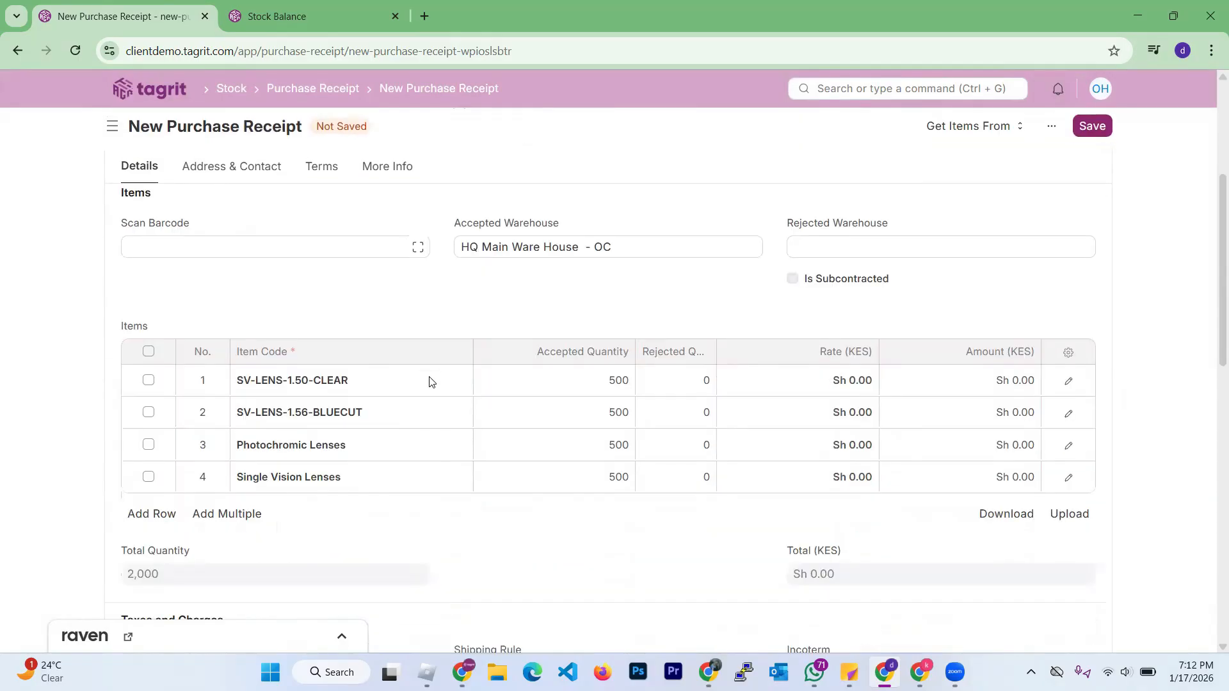
scroll(1126, 133, "up", 8)
Save and submit the purchase receipt, and dismiss the message
left_click(1092, 133)
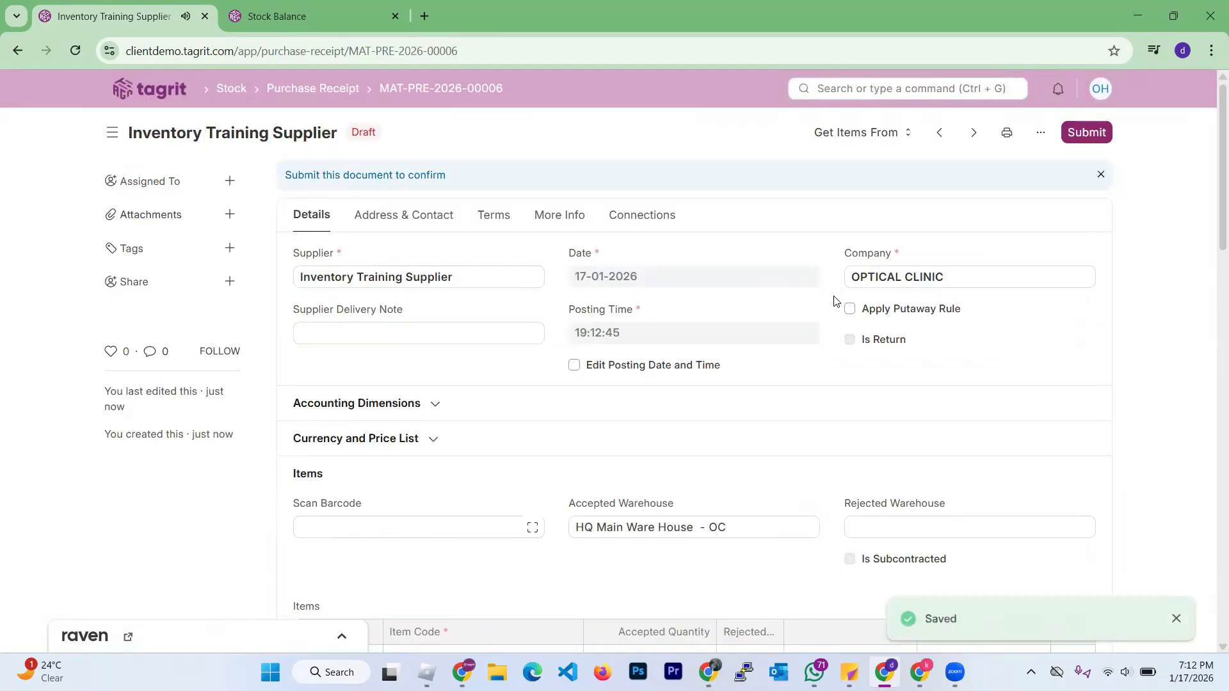
left_click(1079, 132)
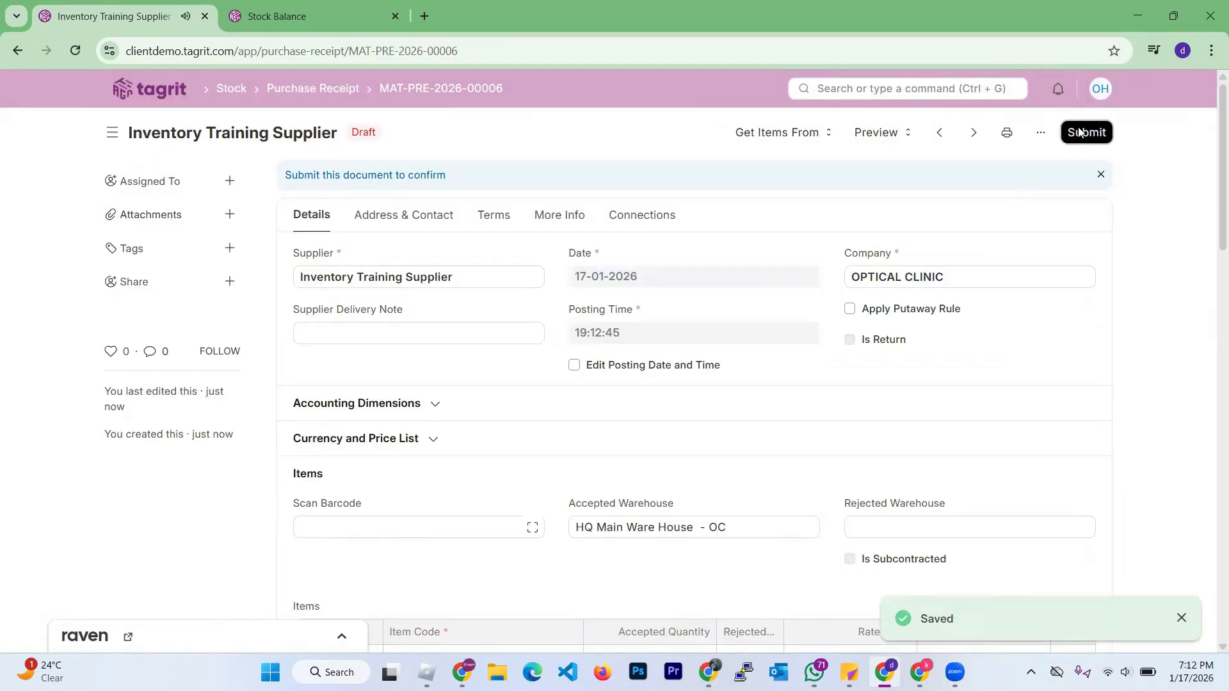
left_click(814, 221)
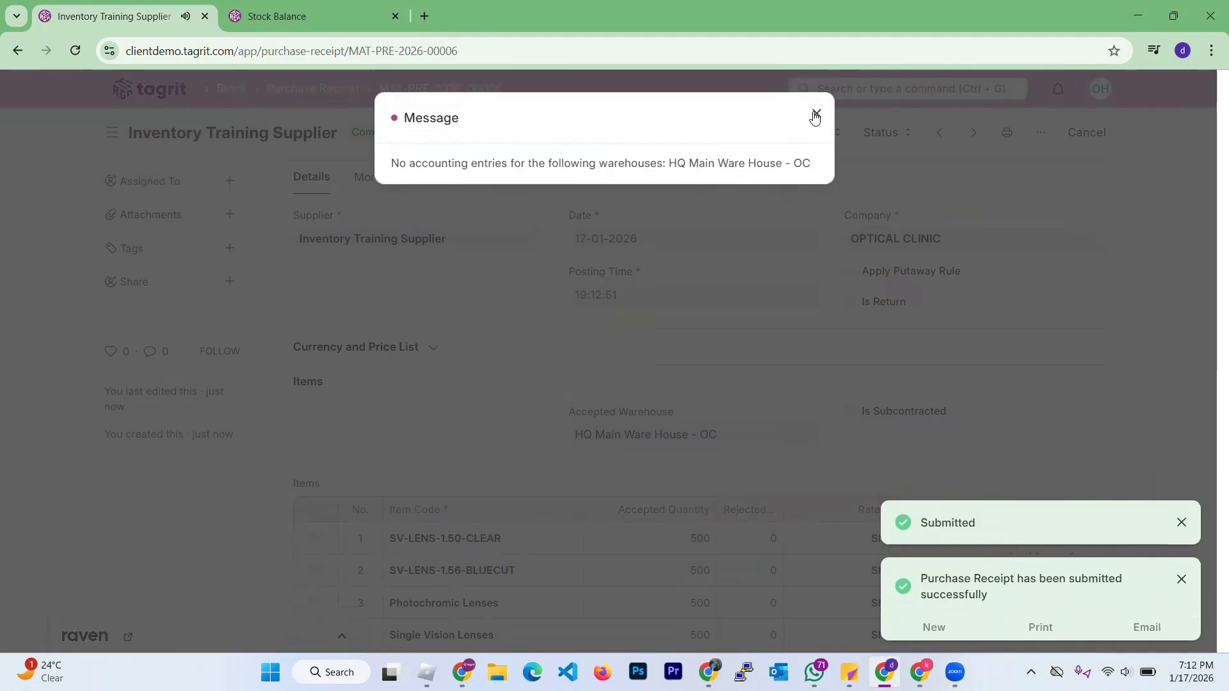
left_click(816, 104)
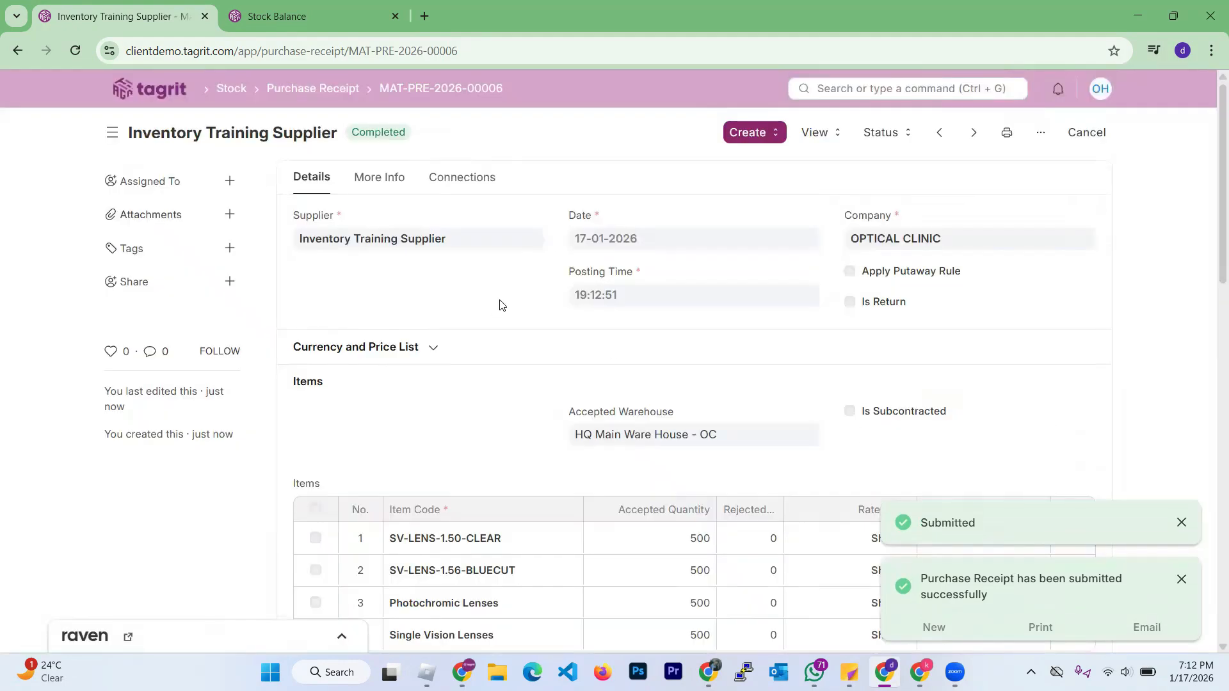
Review the submitted receipt's items and open its Stock Ledger report
scroll(535, 425, "down", 2)
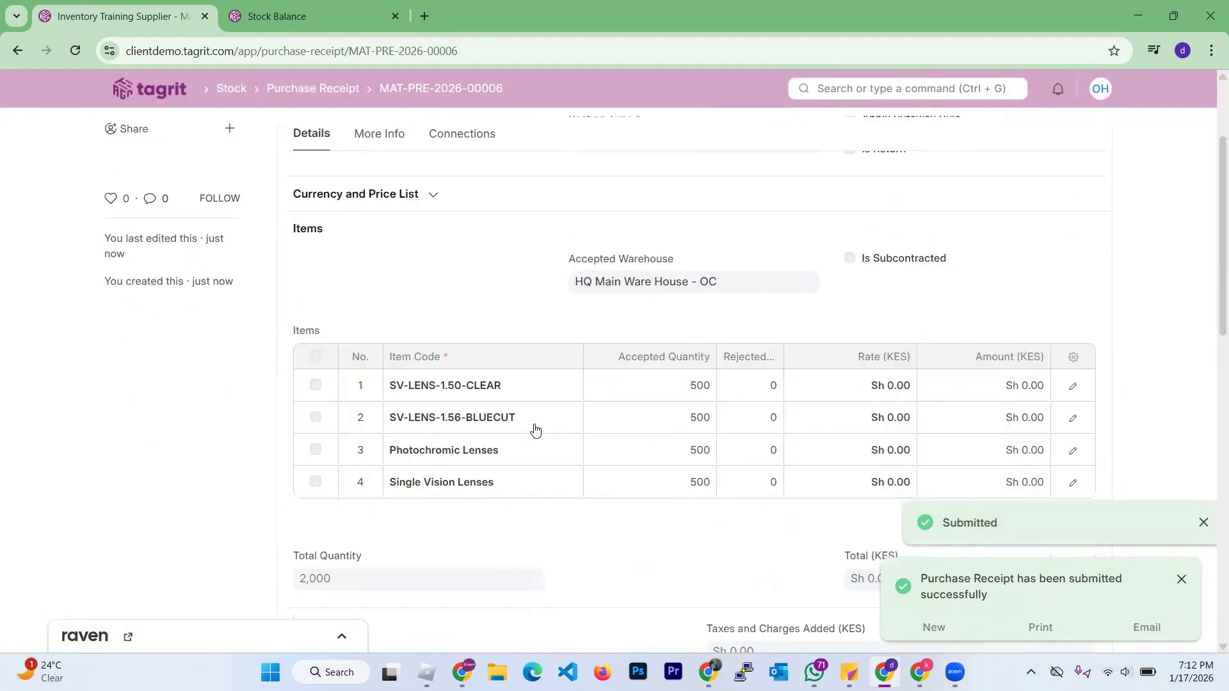
scroll(665, 413, "up", 2)
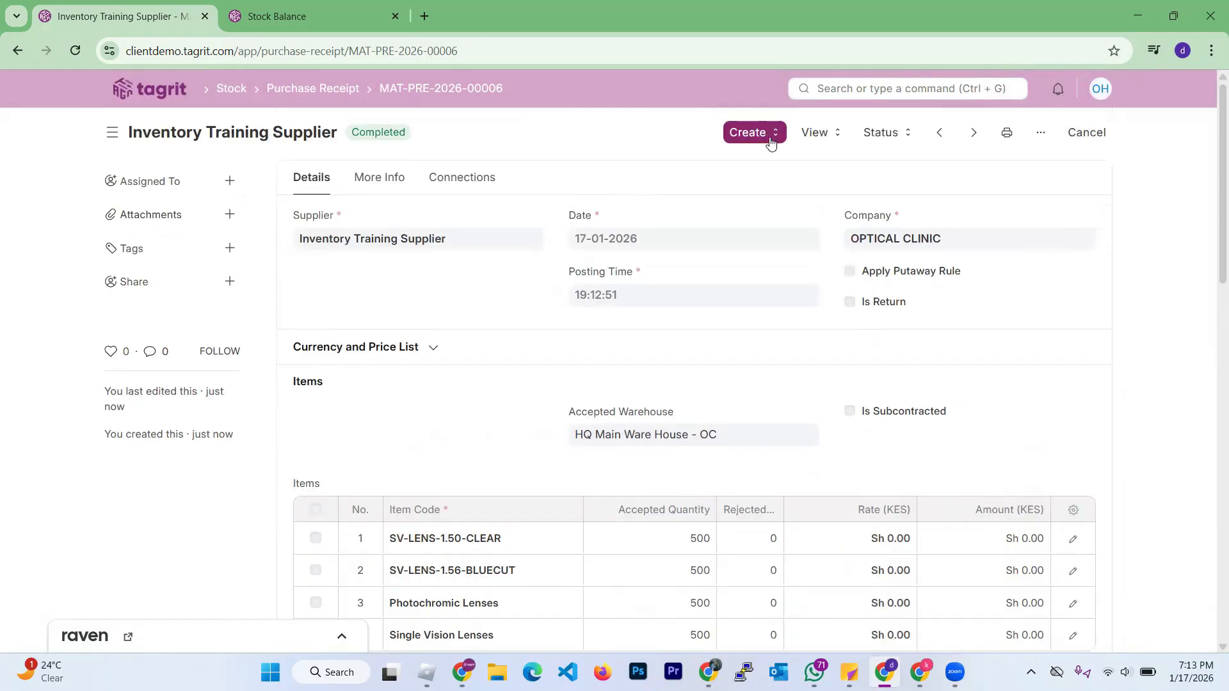
left_click(815, 133)
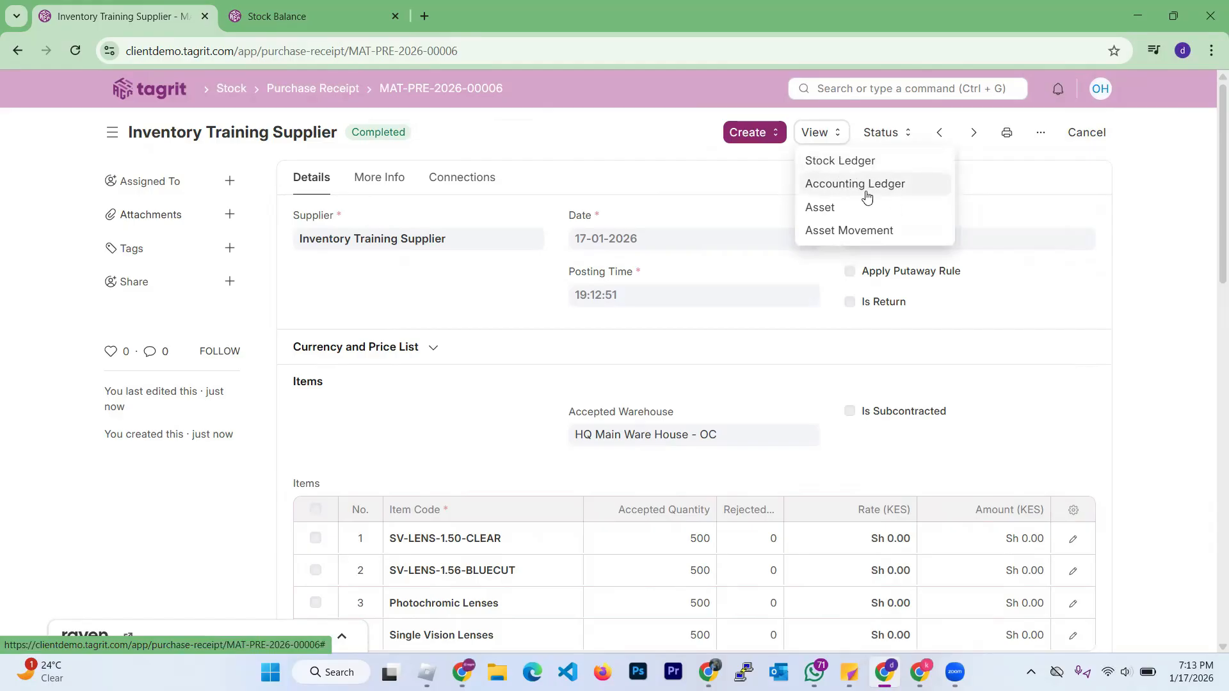
left_click(846, 164)
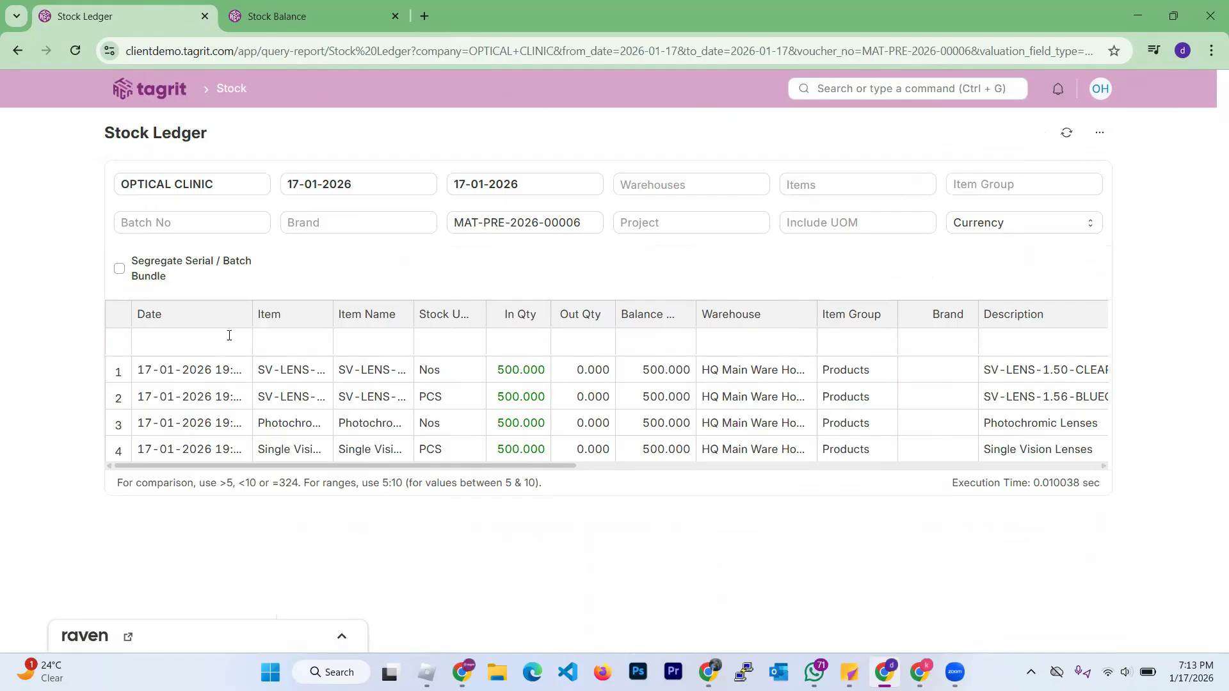
Widen the Date, Item and Item Name columns of the Stock Ledger so their entries can be read
left_click_drag(252, 307, 290, 307)
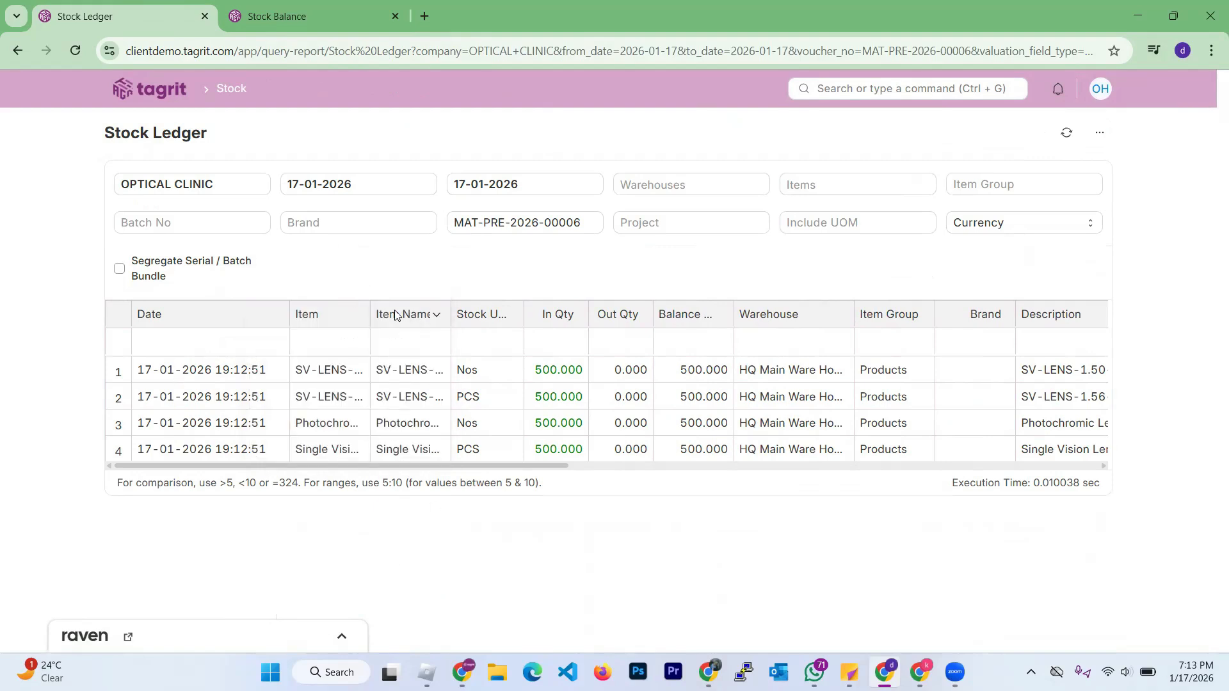
left_click_drag(370, 307, 450, 314)
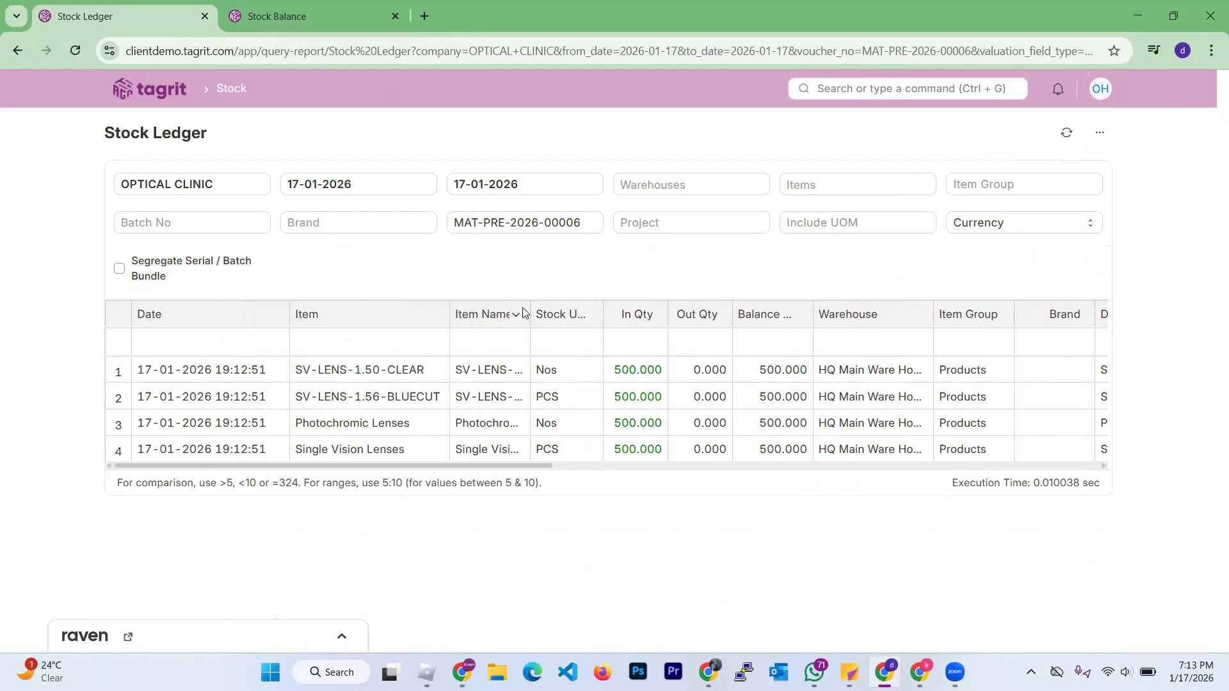
left_click_drag(530, 308, 590, 304)
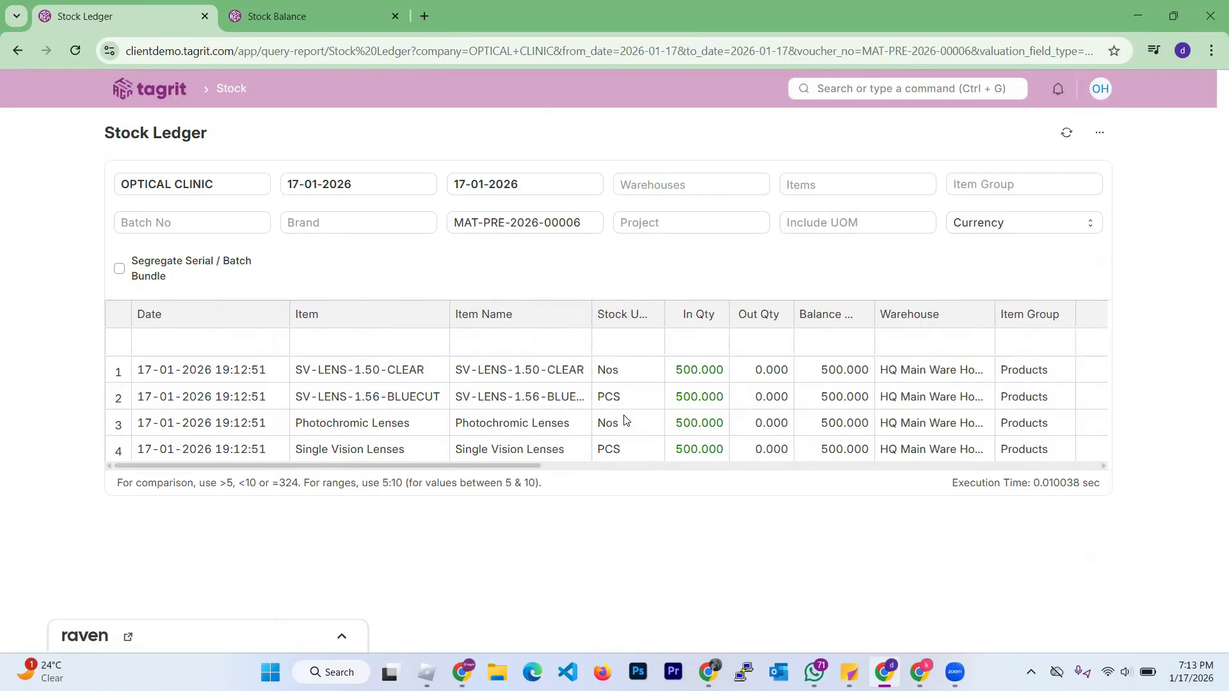
Widen the Stock UOM and Warehouse columns of the Stock Ledger so their full entries can be read
left_click_drag(663, 310, 723, 318)
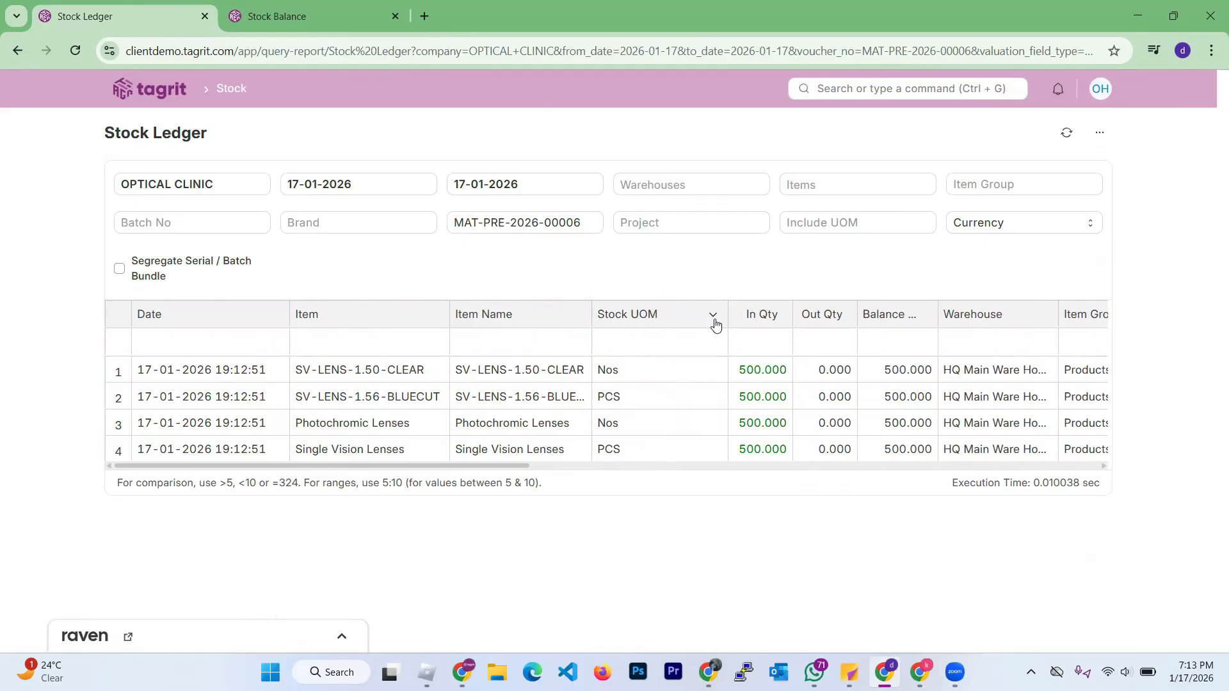
left_click_drag(503, 475, 708, 513)
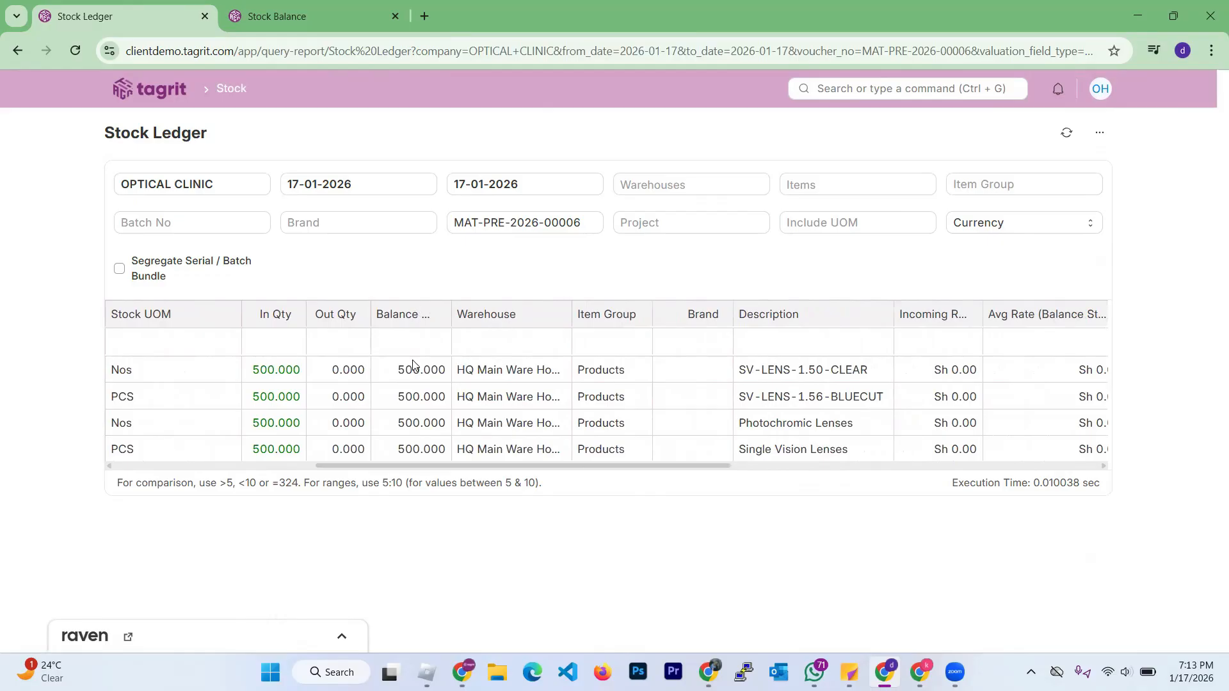
left_click_drag(458, 469, 595, 308)
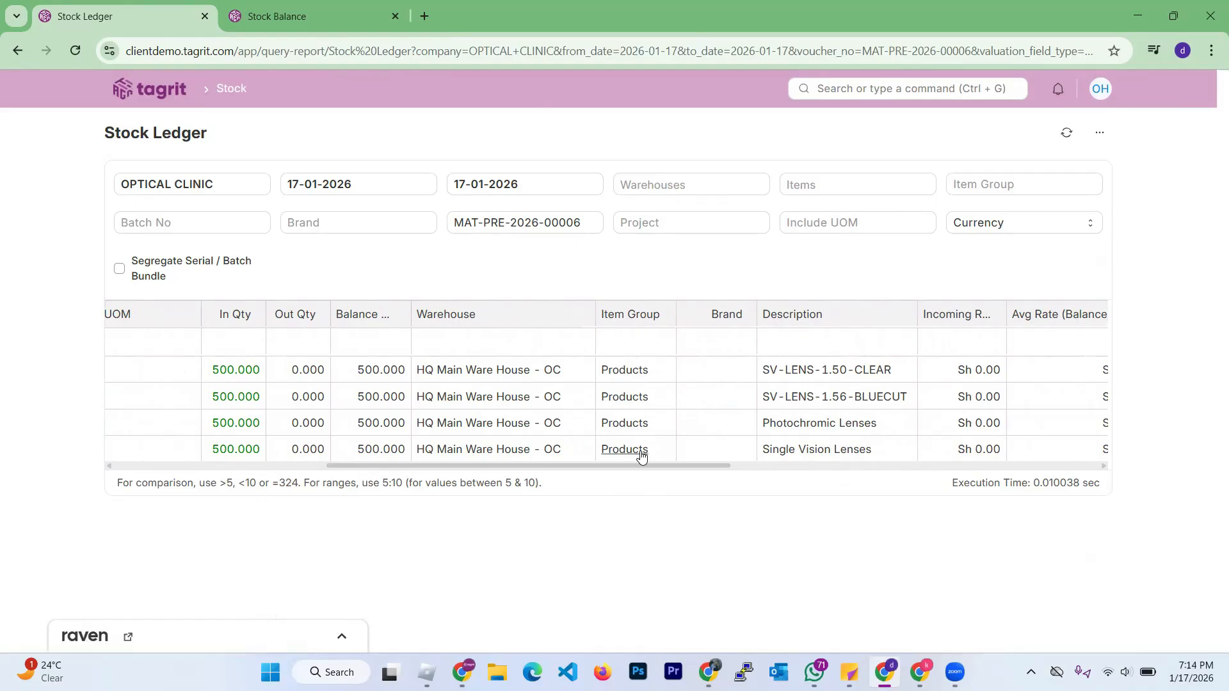
Widen the Valuation Rate and Balance Value columns of the Stock Ledger
left_click_drag(648, 469, 896, 498)
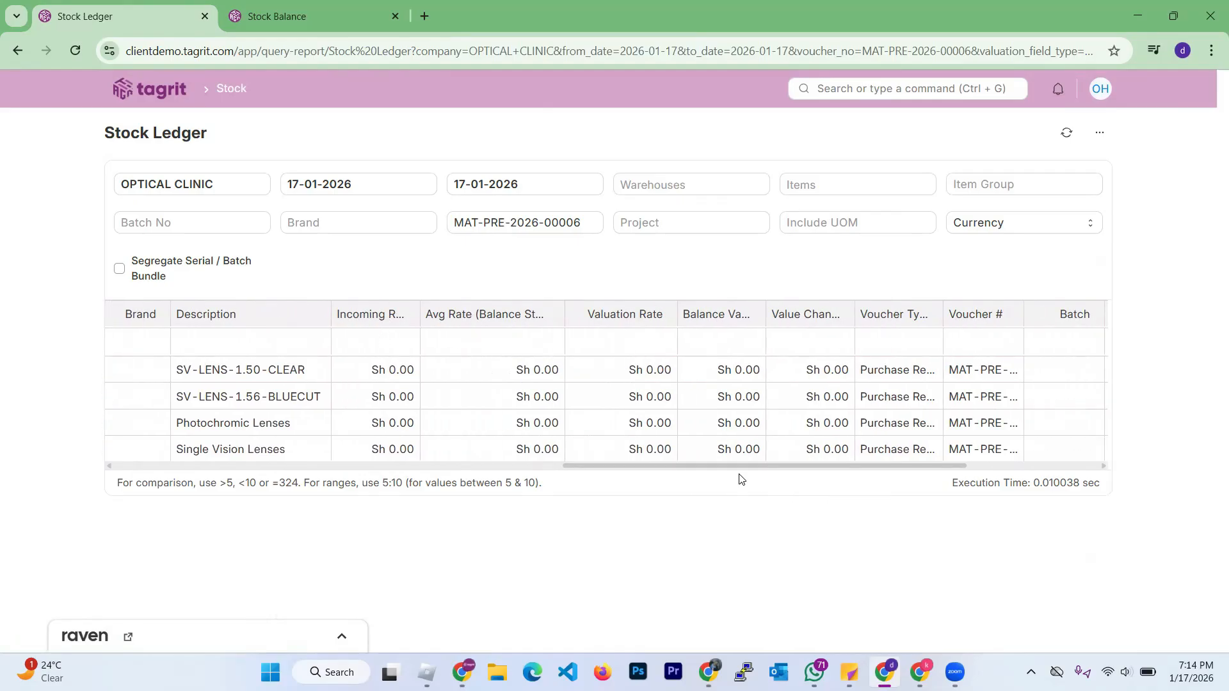
left_click_drag(765, 467, 831, 472)
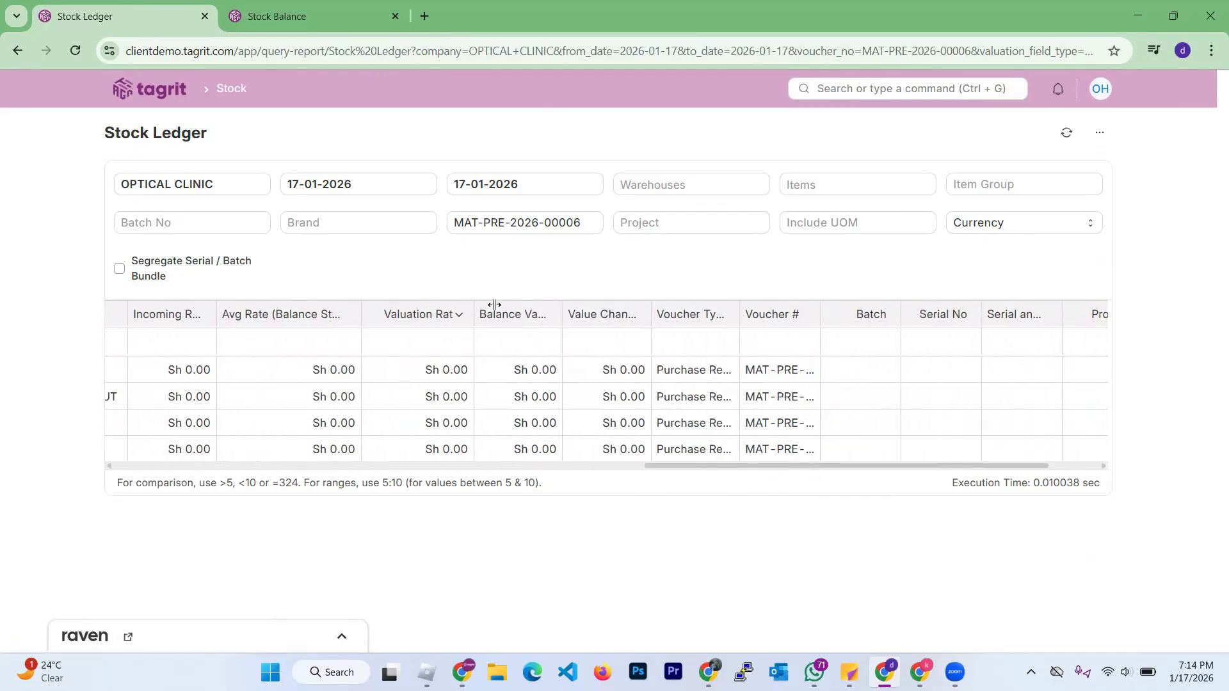
left_click_drag(494, 305, 523, 305)
left_click_drag(609, 306, 648, 308)
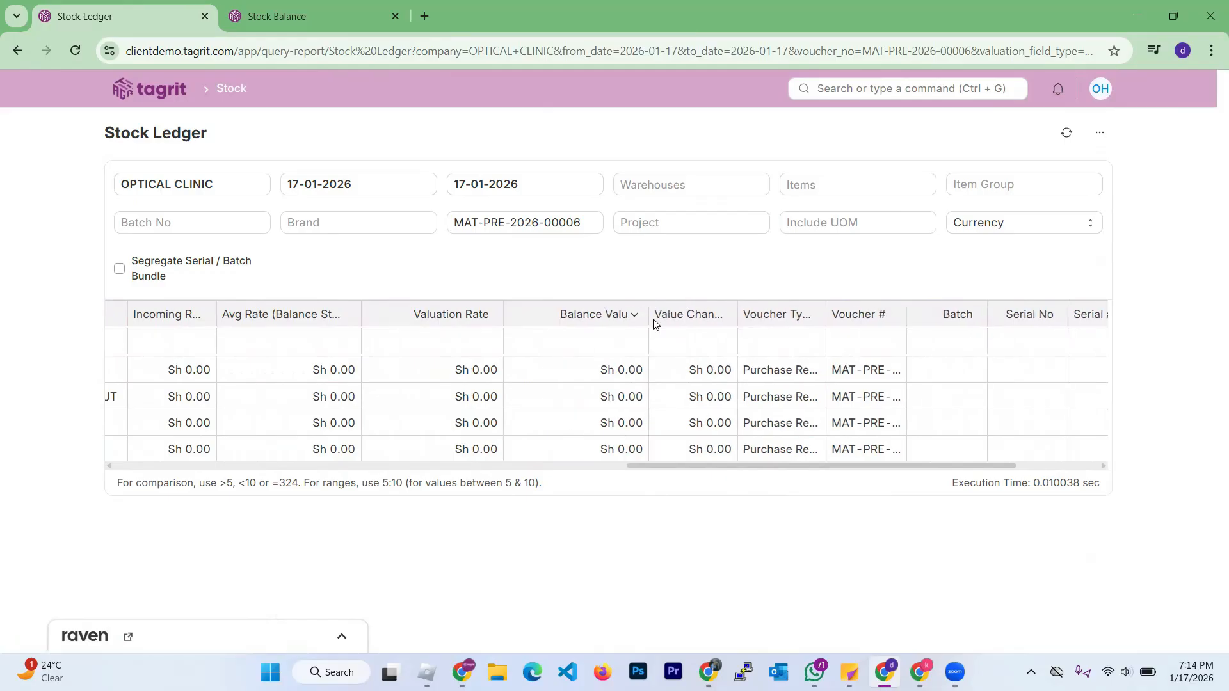
Widen the Voucher # column and the Serial and Batch column of the Stock Ledger
left_click_drag(713, 466, 797, 478)
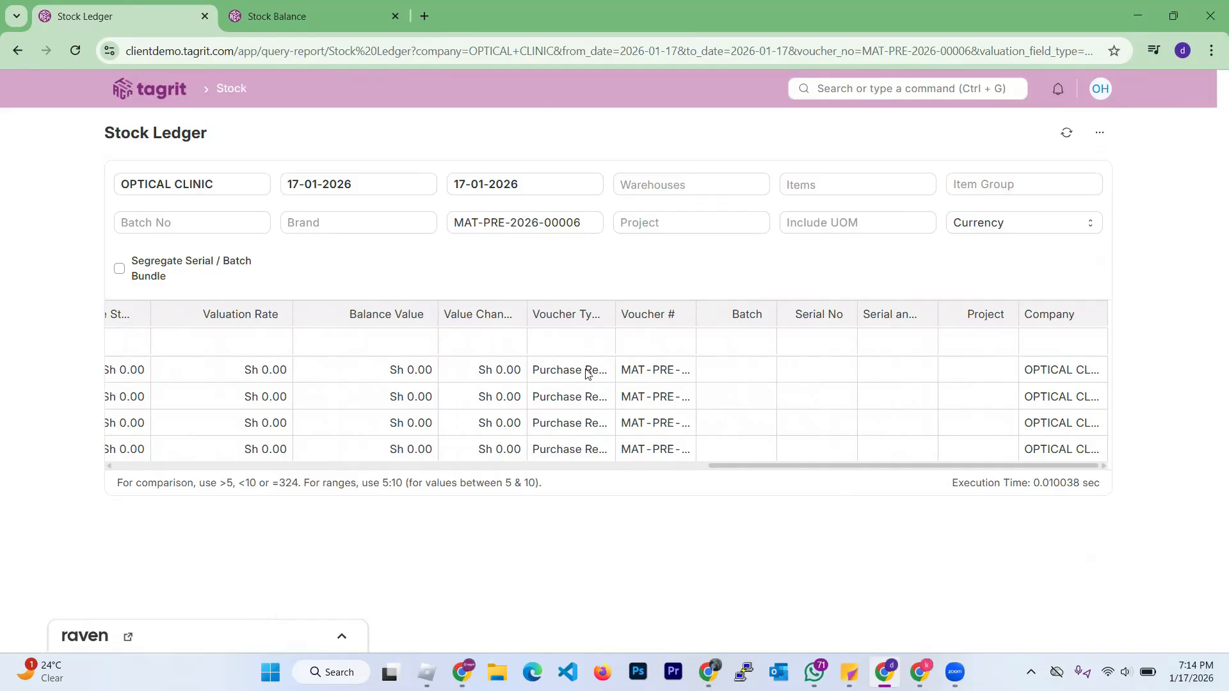
left_click_drag(697, 310, 792, 312)
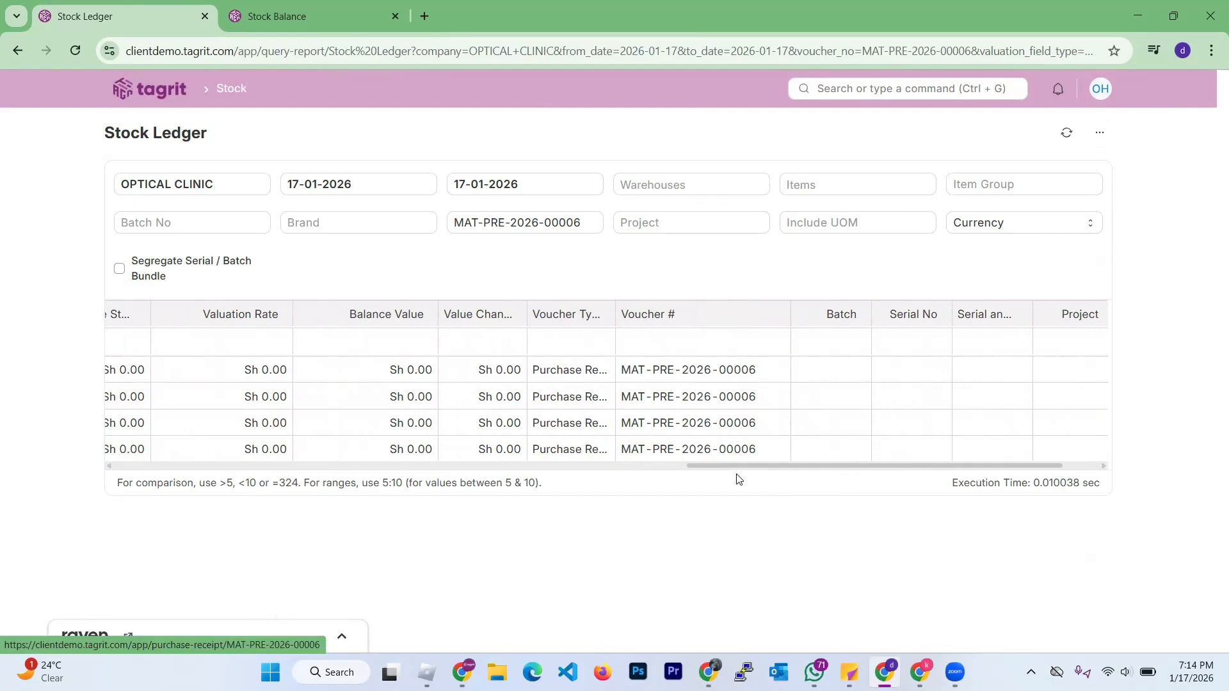
left_click_drag(749, 467, 839, 472)
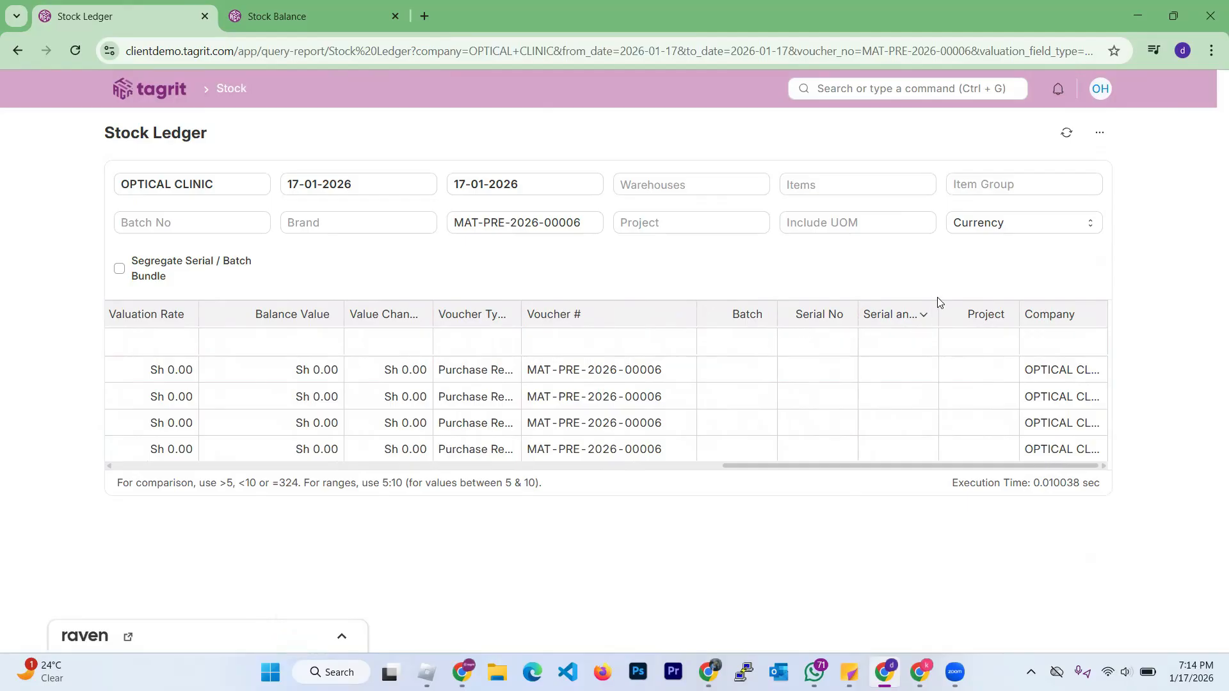
left_click_drag(937, 304, 969, 312)
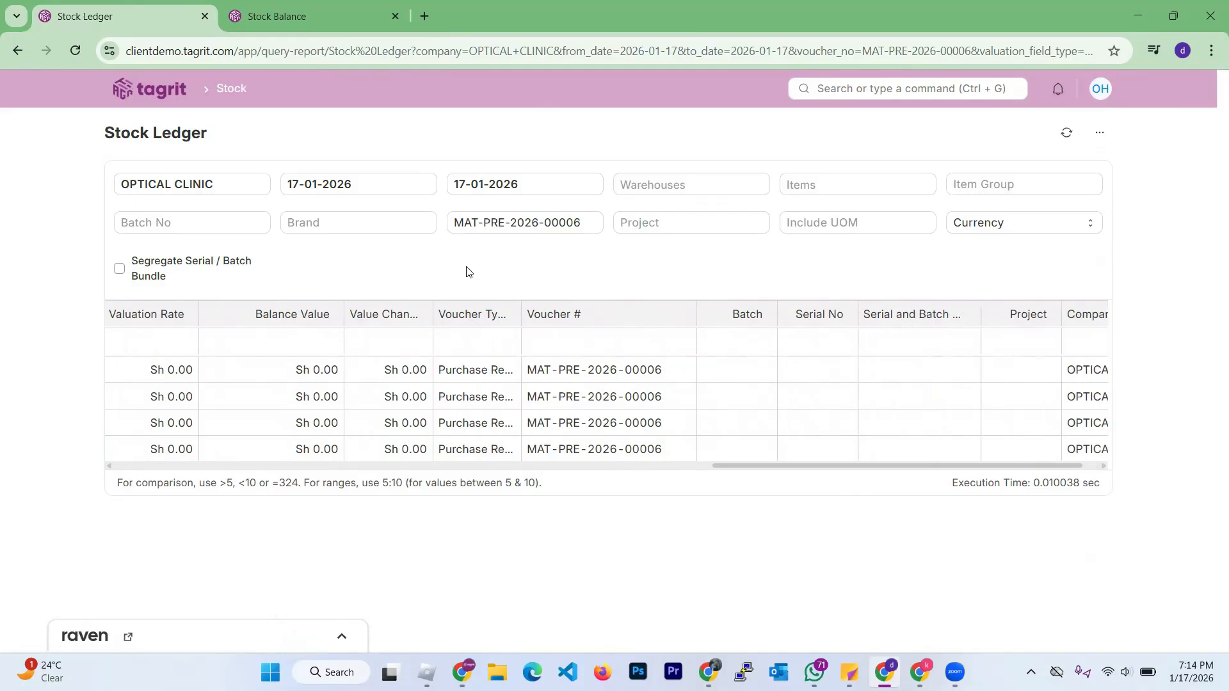
Reload the already open Stock Balance report for HQ Main Ware House - OC and try to rebuild it
left_click(333, 17)
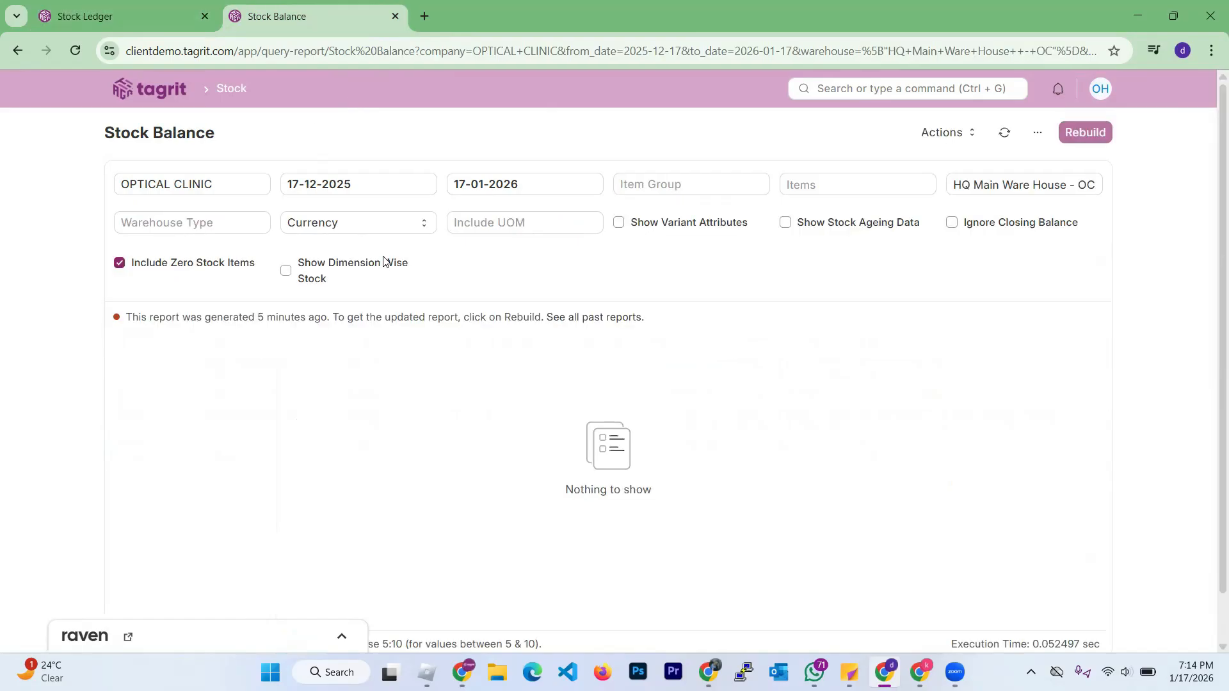
left_click(75, 51)
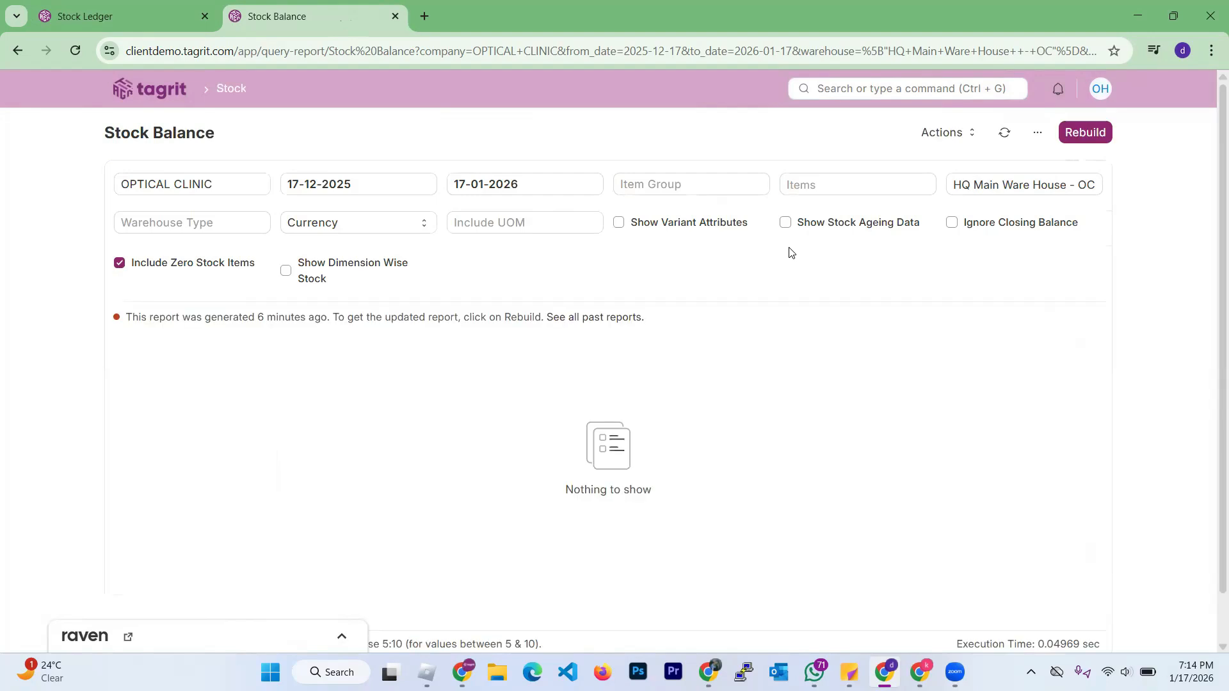
left_click(1090, 135)
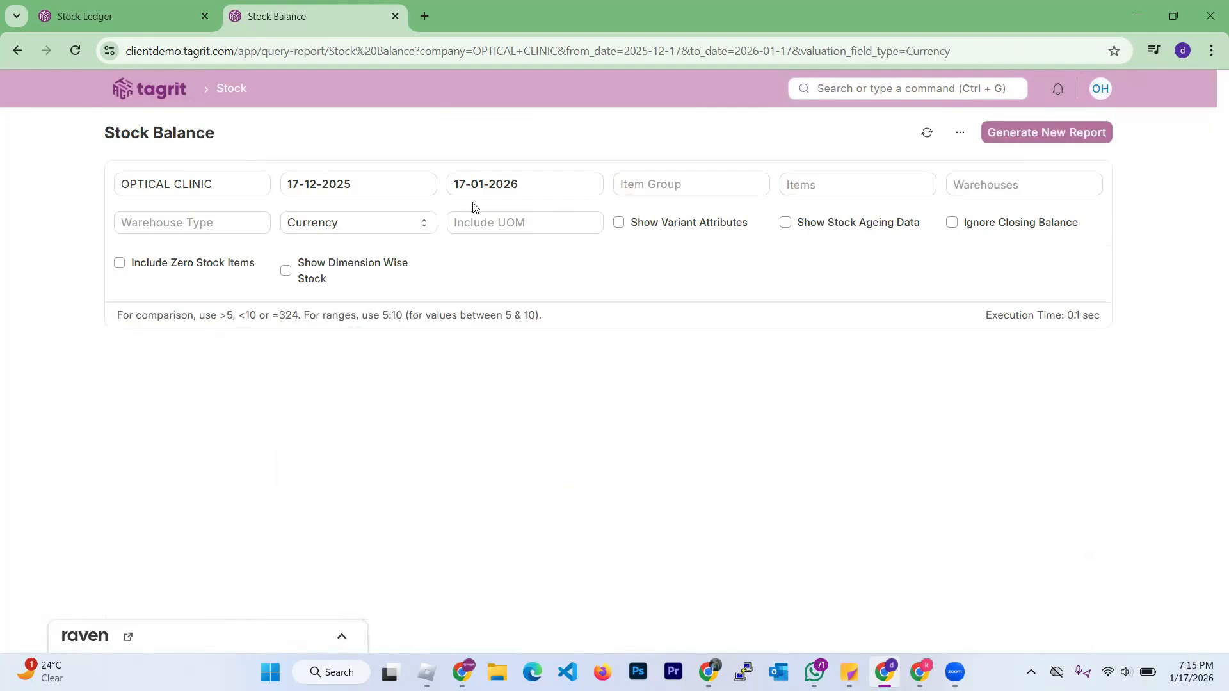
From the Stock workspace's warehouse list, open HQ Main Ware House - OC and display its Stock Balance report
left_click(96, 16)
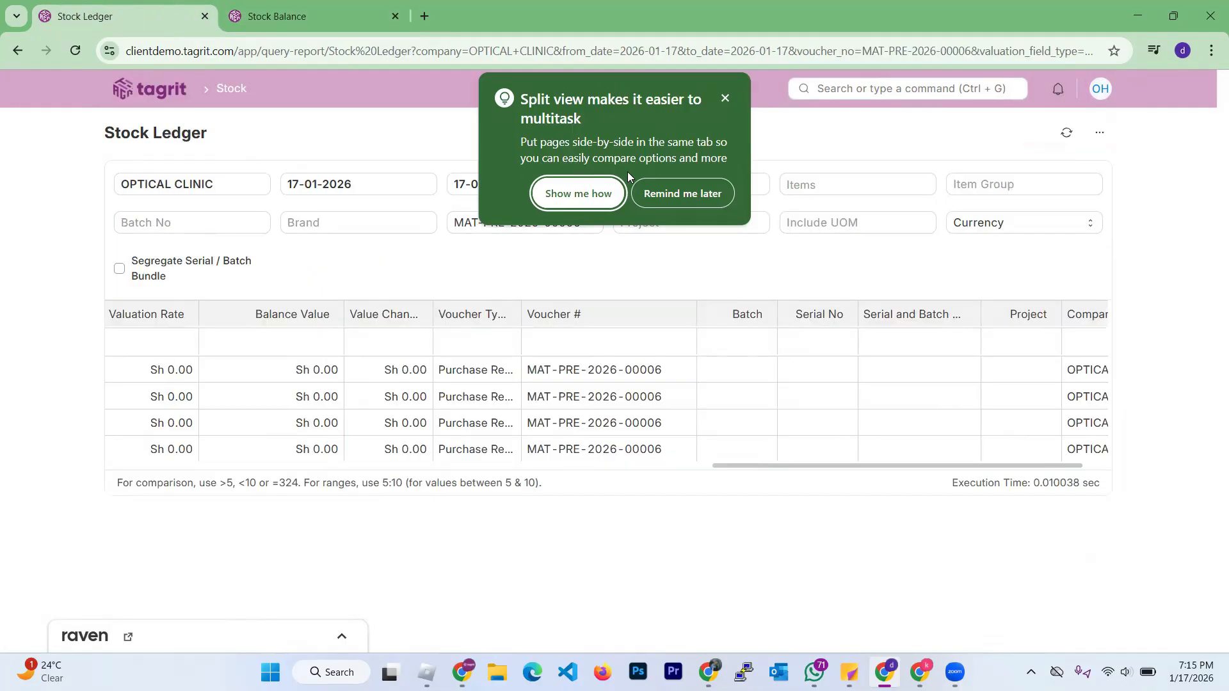
left_click(726, 100)
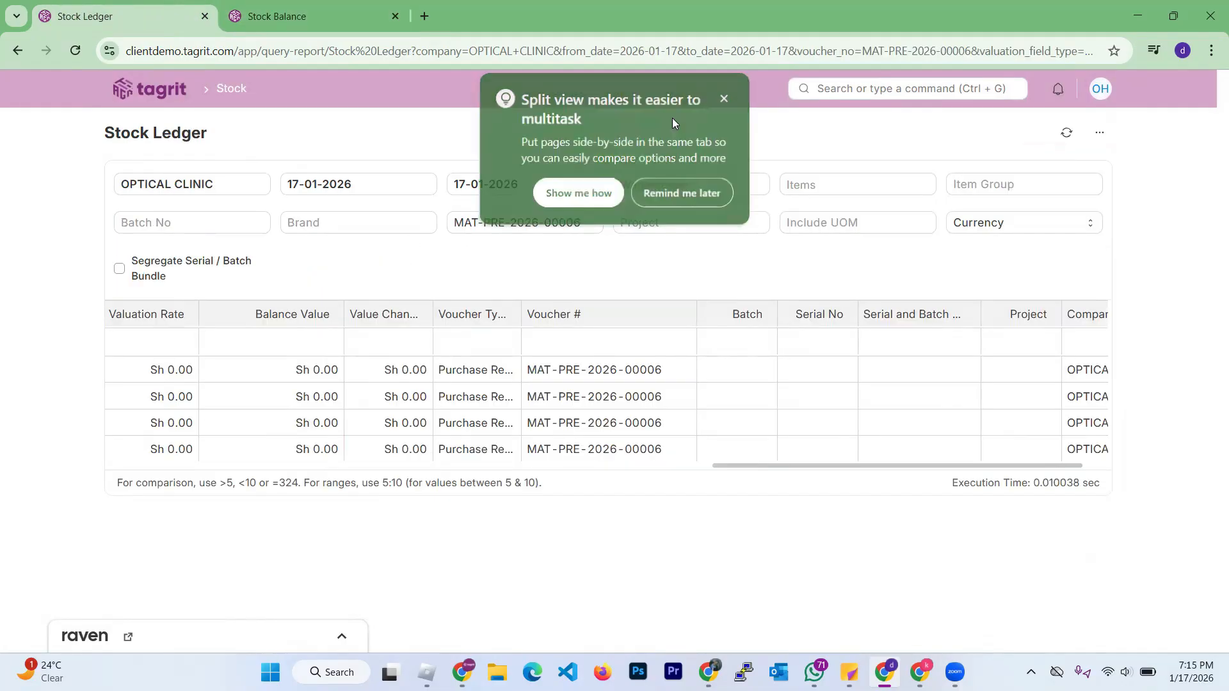
left_click(170, 103)
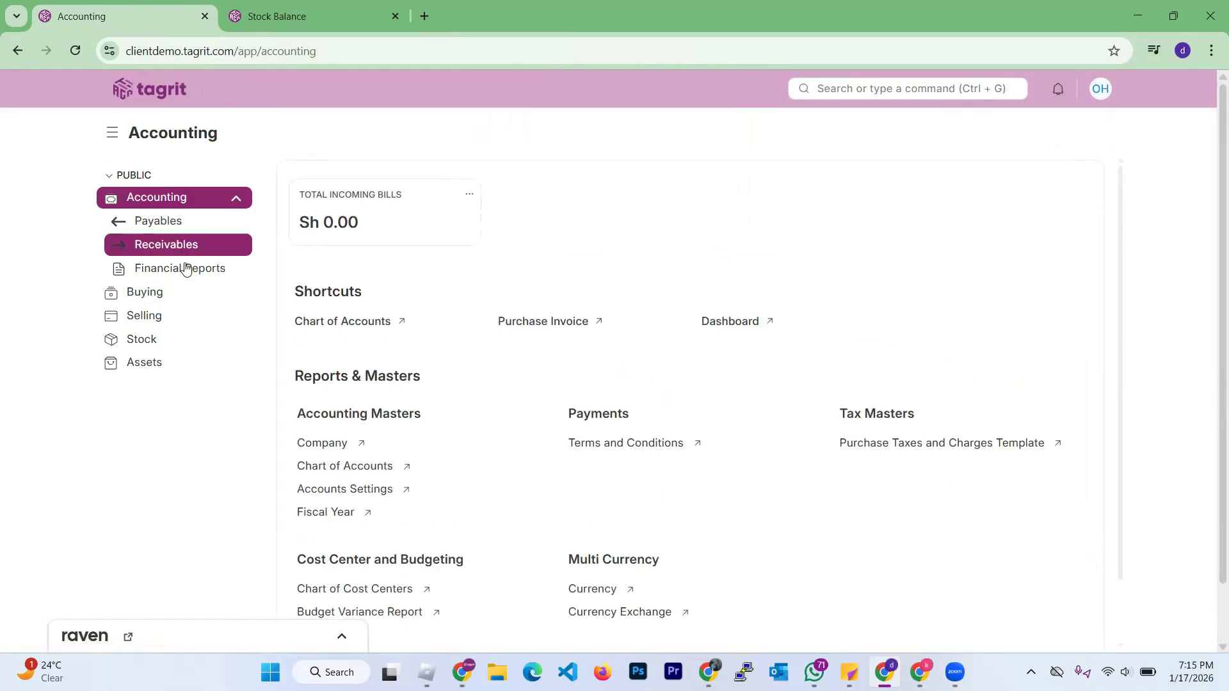
left_click(144, 339)
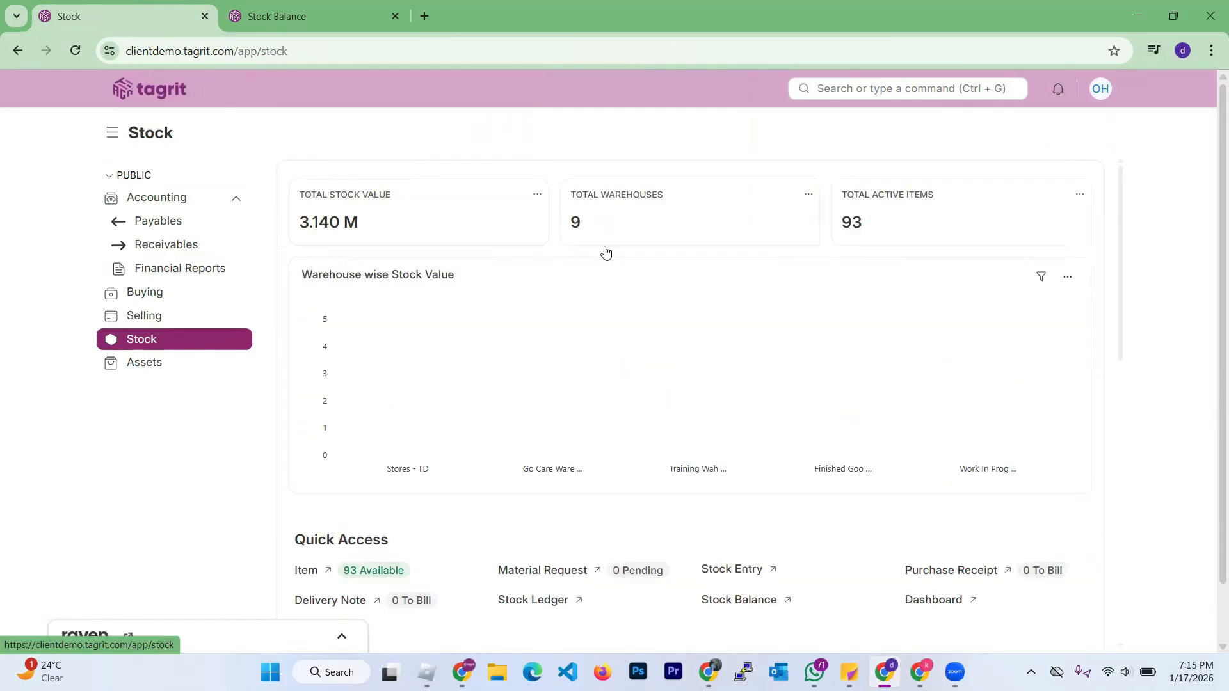
left_click(618, 224)
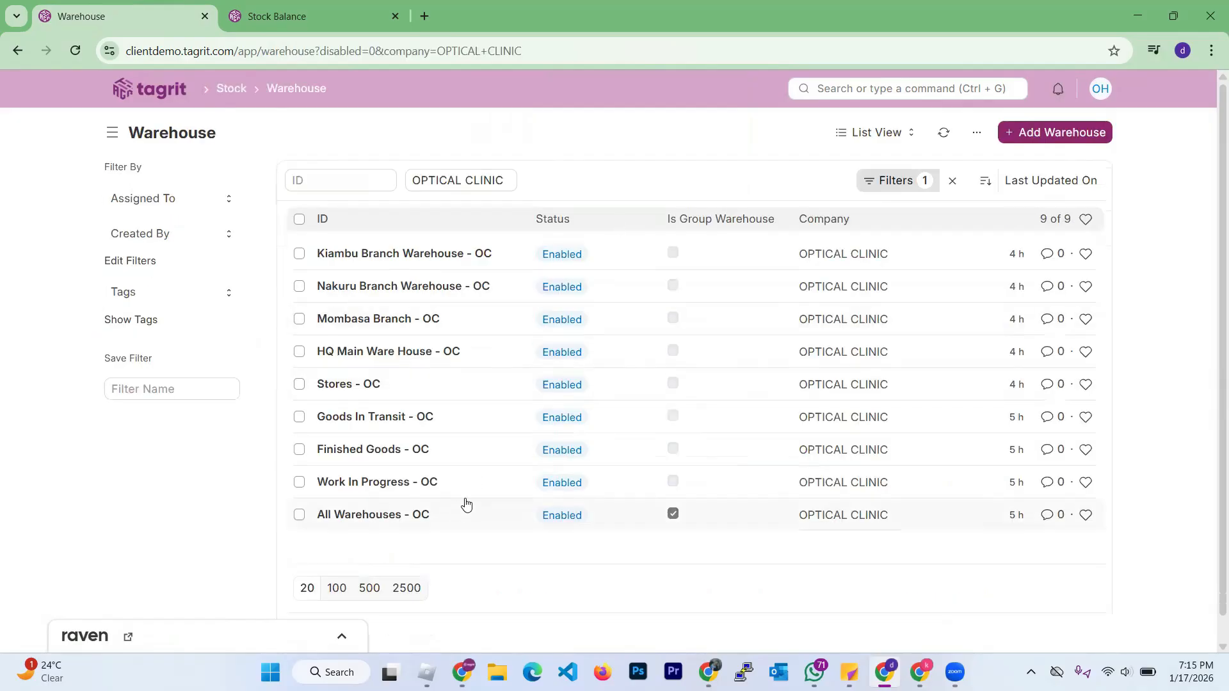
left_click(392, 357)
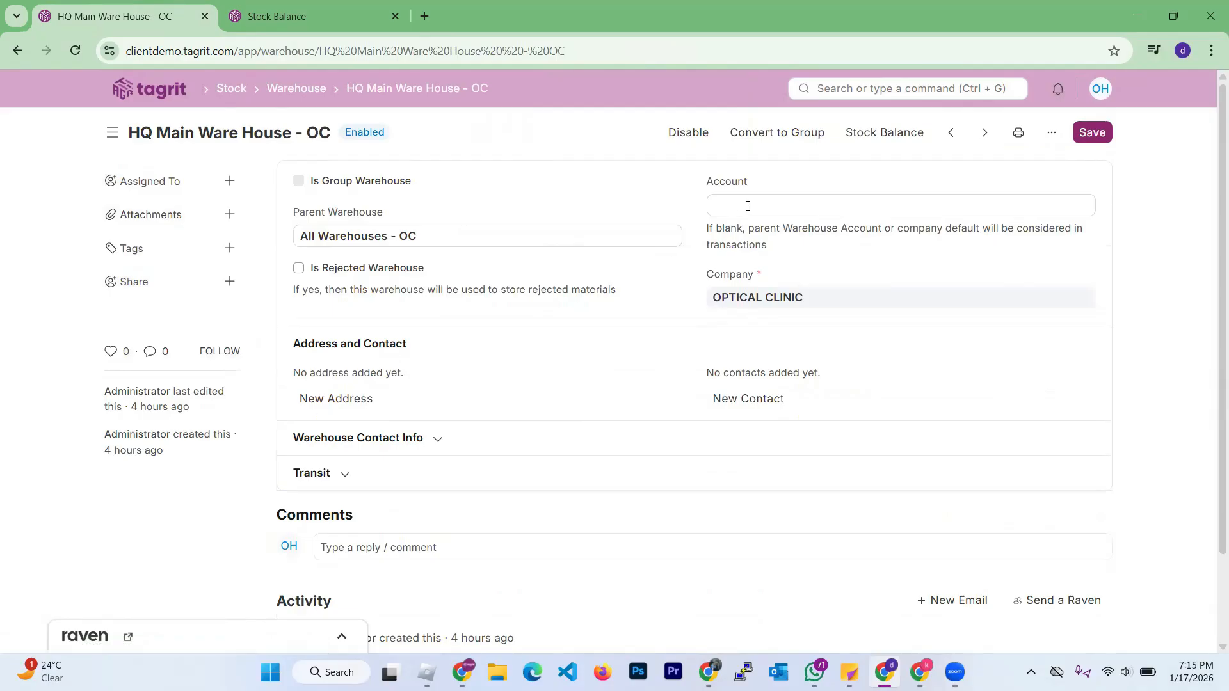
left_click(878, 135)
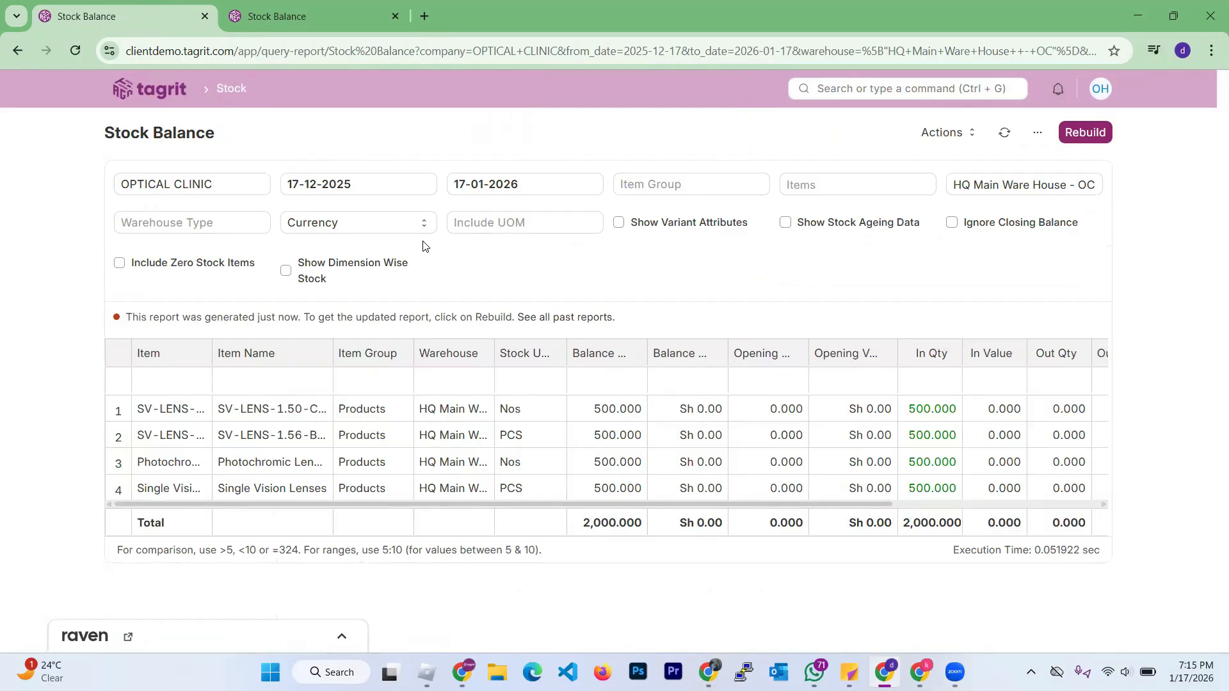
Close the unfiltered duplicate Stock Balance report and review all columns of the HQ Main Ware House - OC balance
left_click(319, 26)
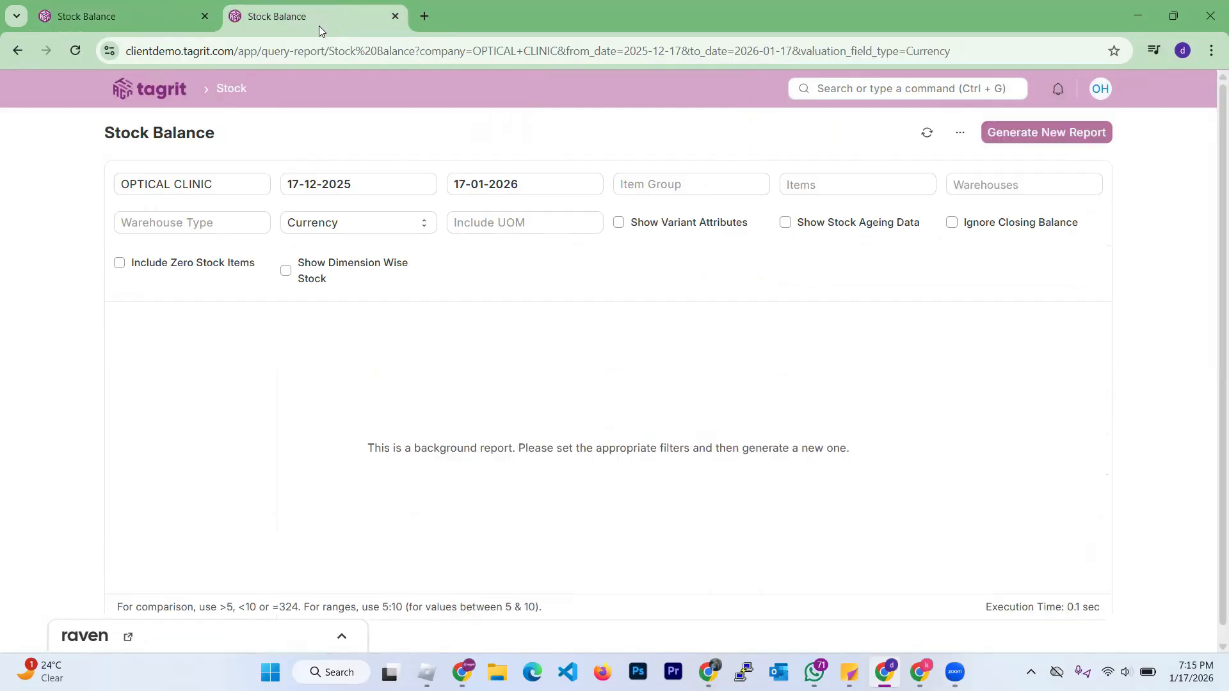
left_click(125, 20)
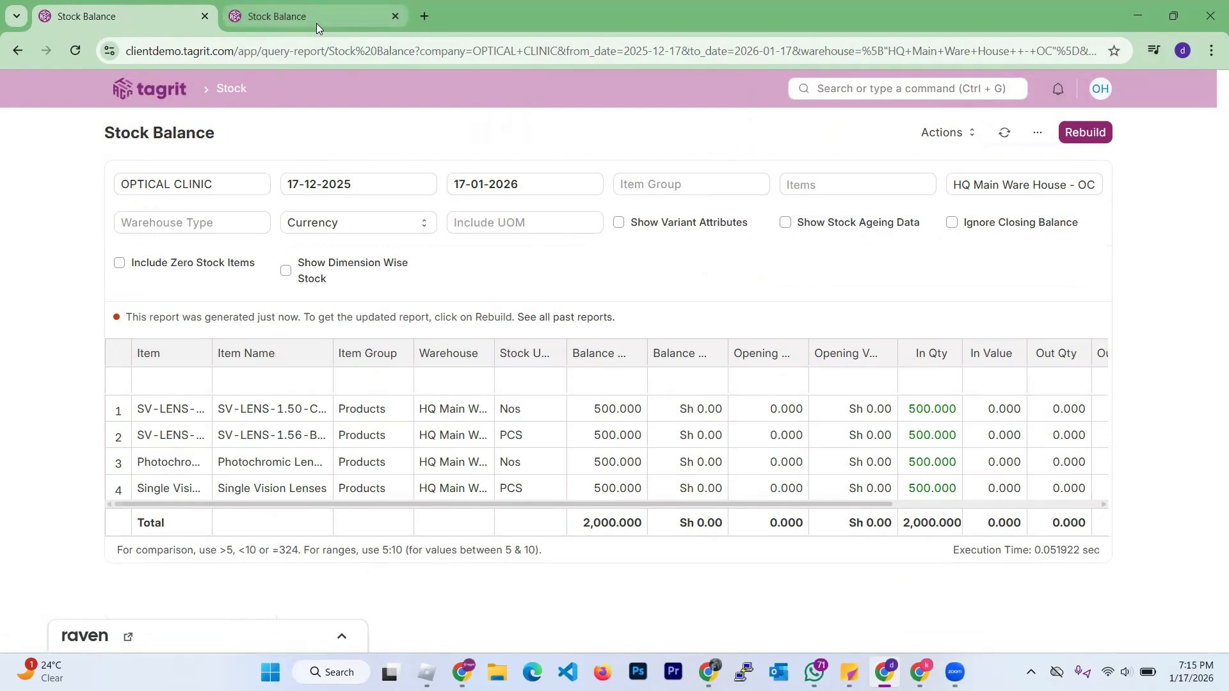
left_click(395, 16)
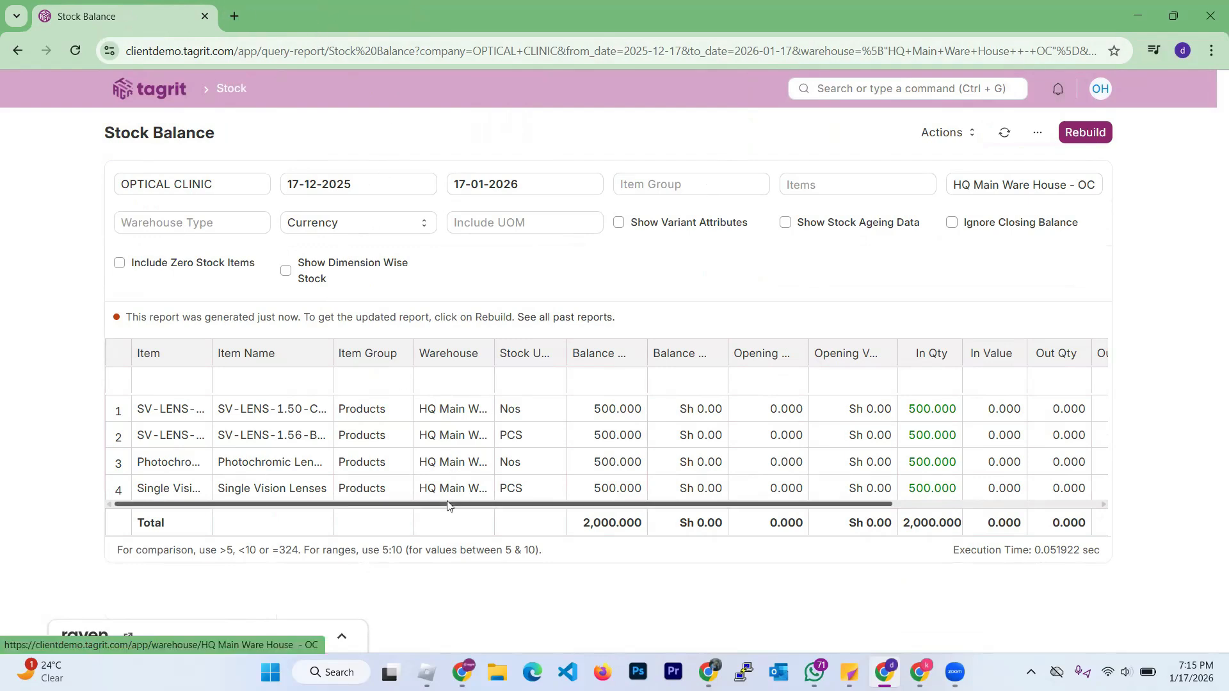
left_click_drag(447, 511, 943, 540)
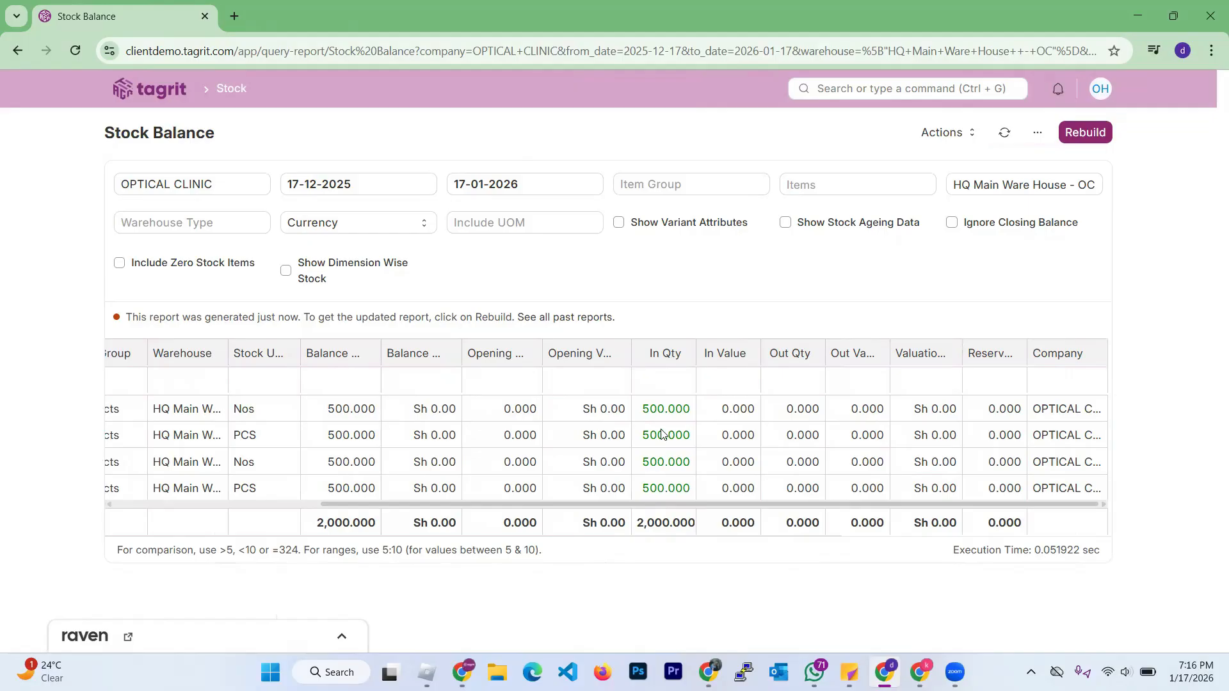
left_click_drag(635, 509, 352, 506)
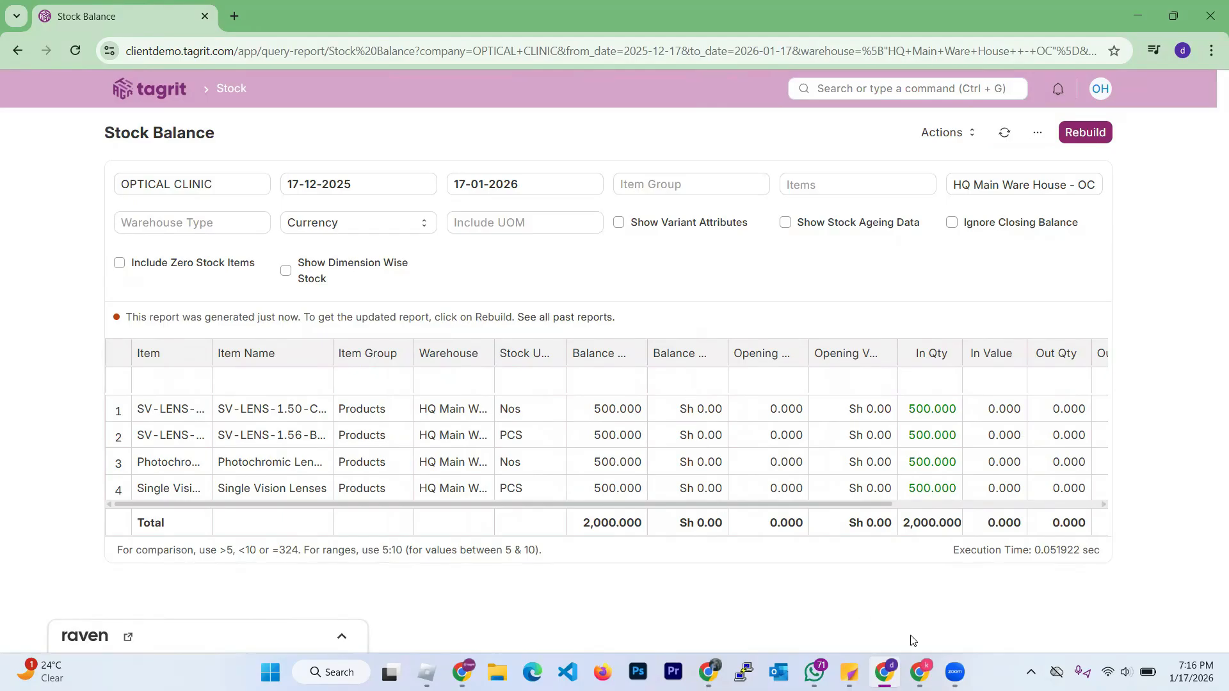
Switch to the other browser window's ERP session, create a new Stock Entry from the Stock workspace, and dismiss the message
left_click(920, 671)
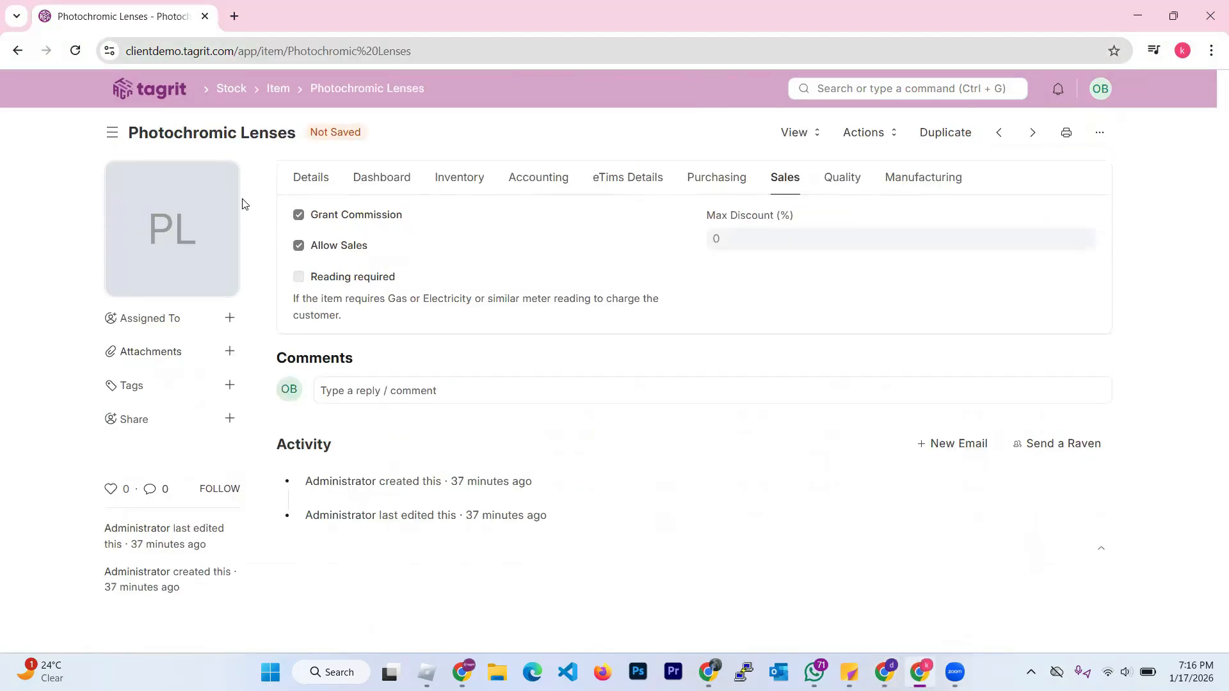
left_click(166, 94)
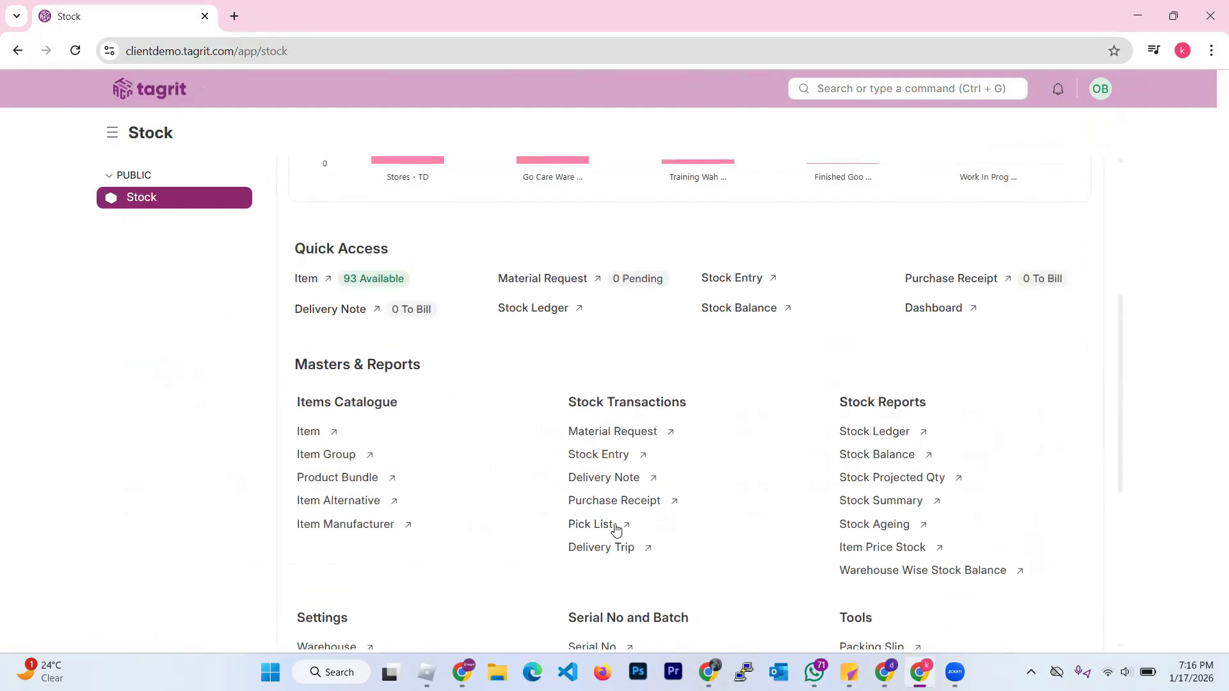
scroll(600, 499, "down", 6)
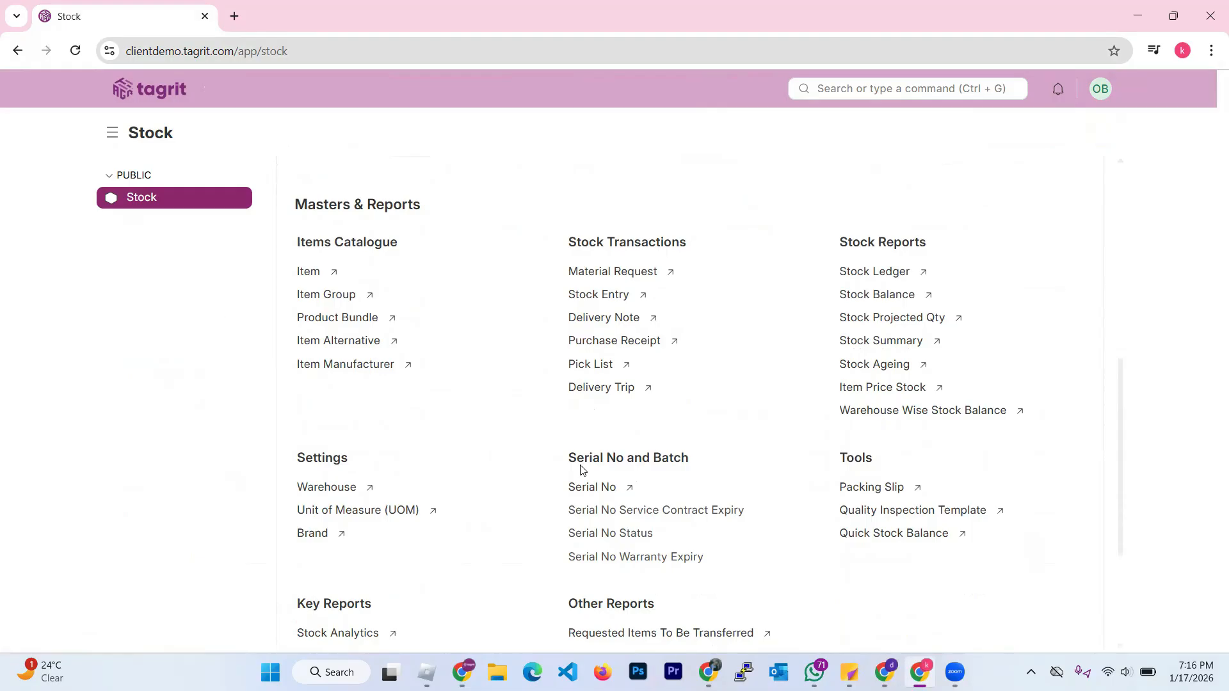
scroll(507, 412, "up", 1)
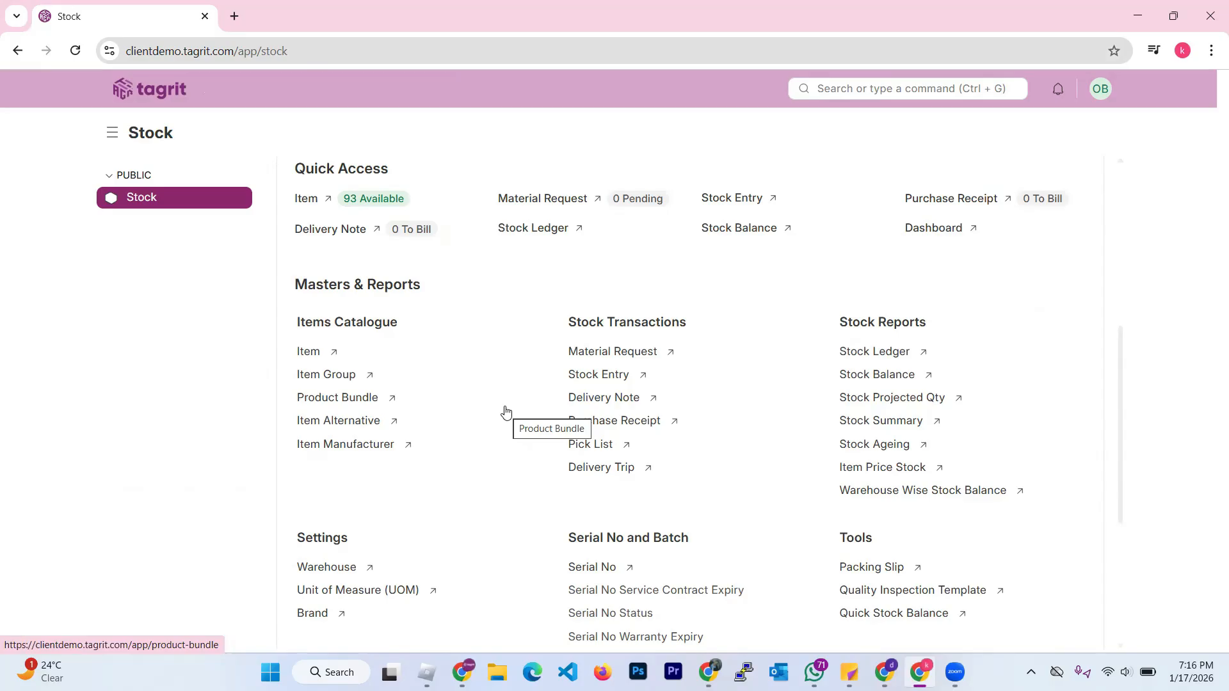
left_click(603, 376)
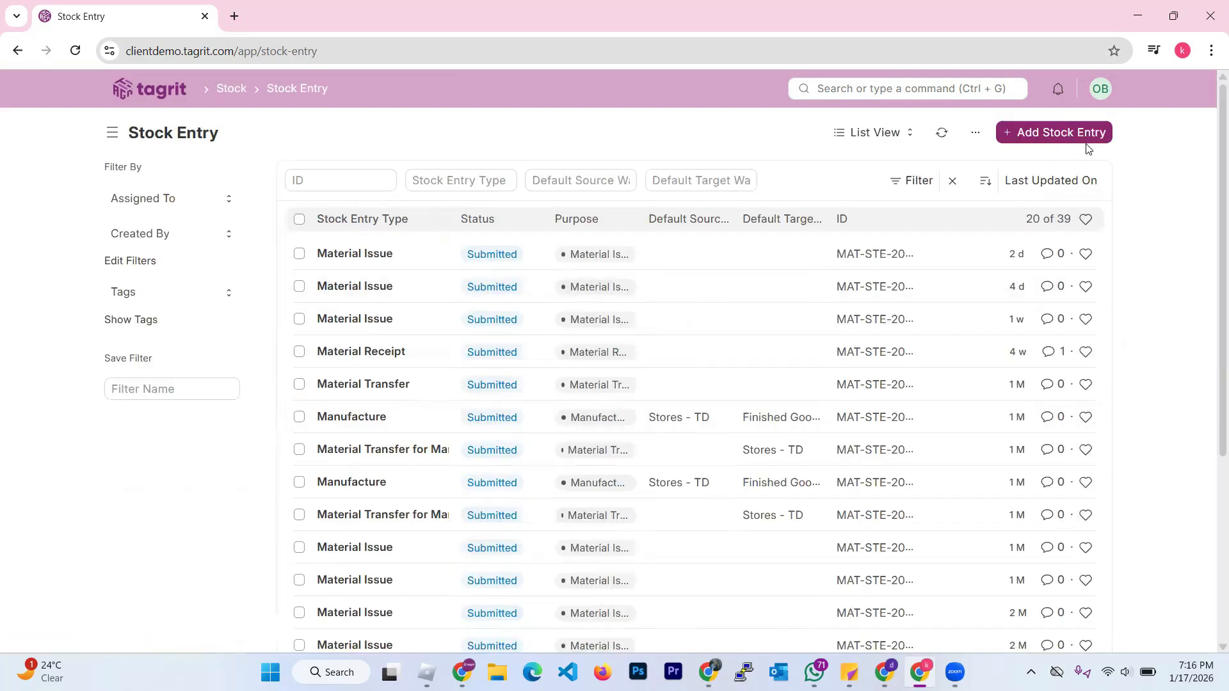
left_click(1046, 136)
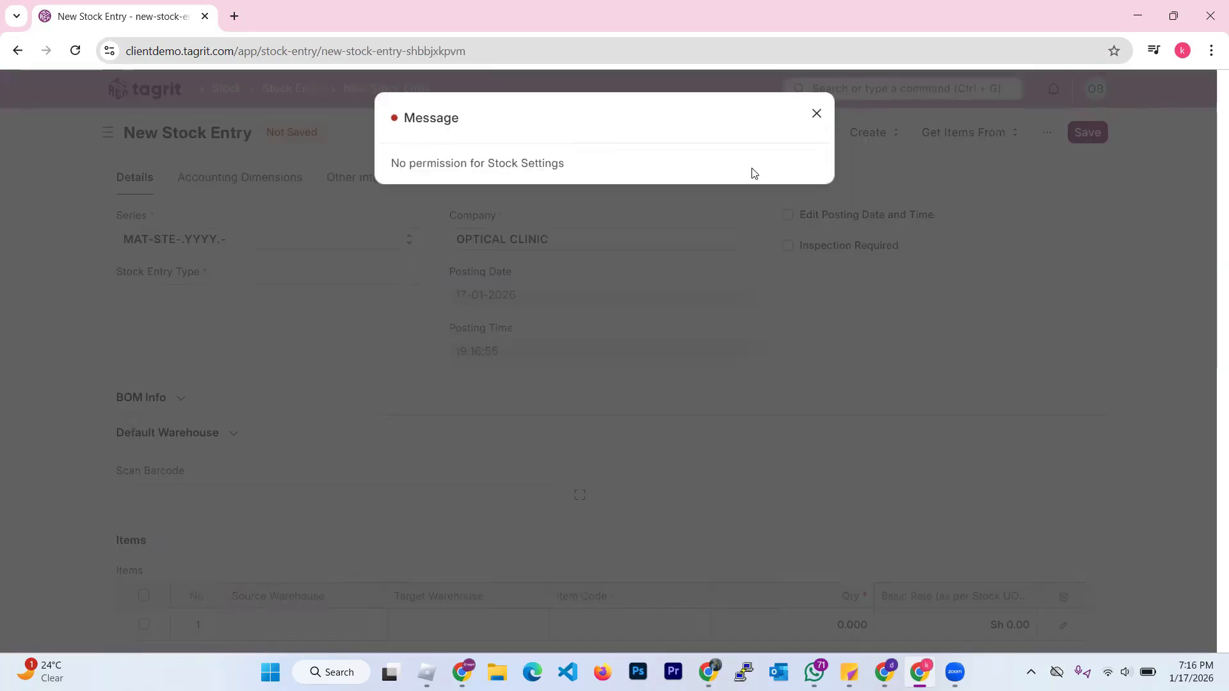
left_click(816, 116)
Review the available stock entry types and set the Stock Entry Type to Material Transfer
left_click(344, 301)
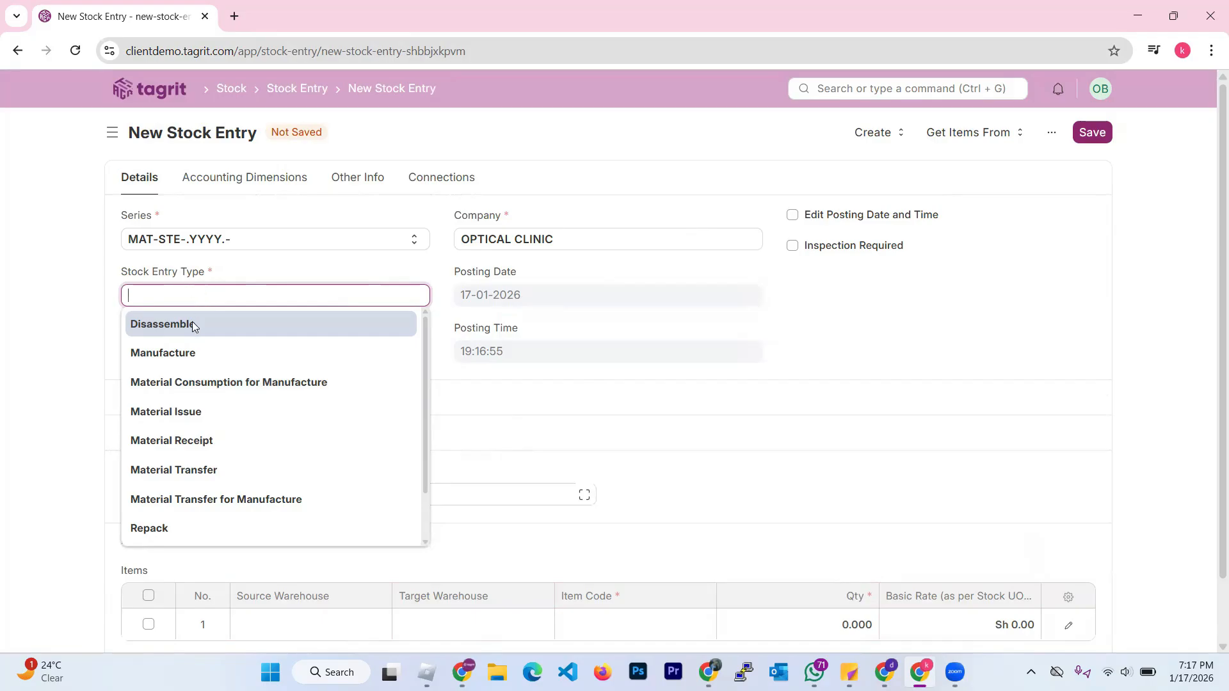
scroll(192, 384, "down", 1)
scroll(192, 381, "up", 1)
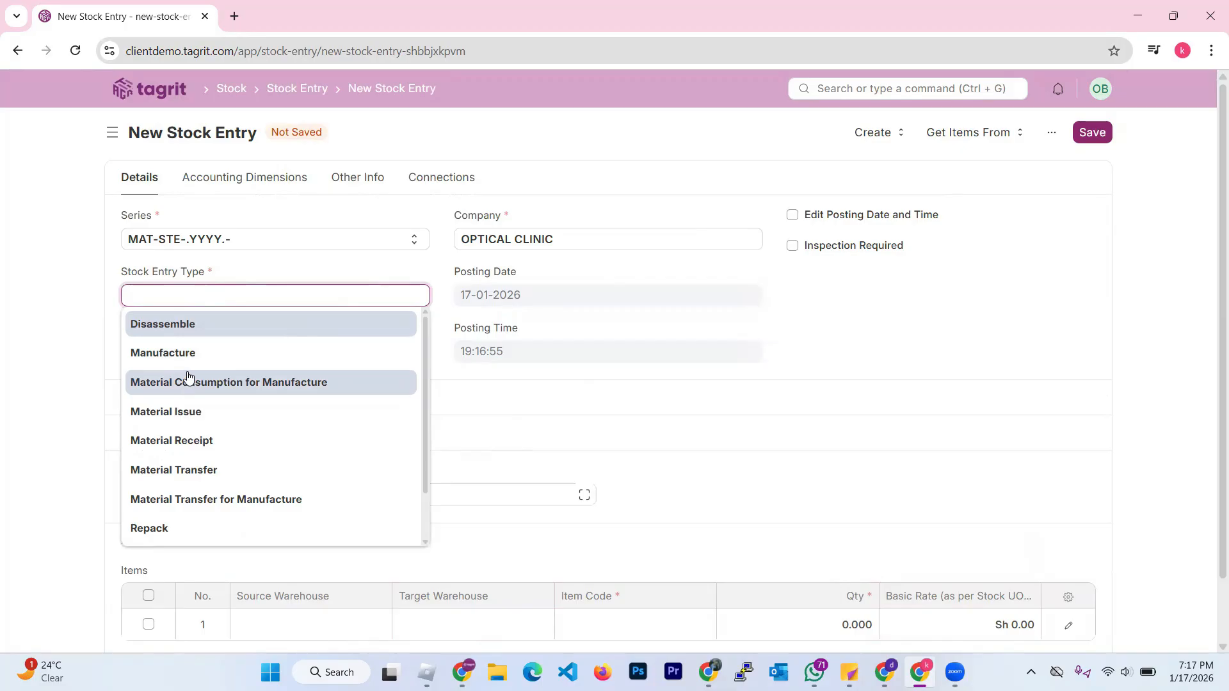
scroll(188, 378, "down", 1)
scroll(179, 352, "up", 1)
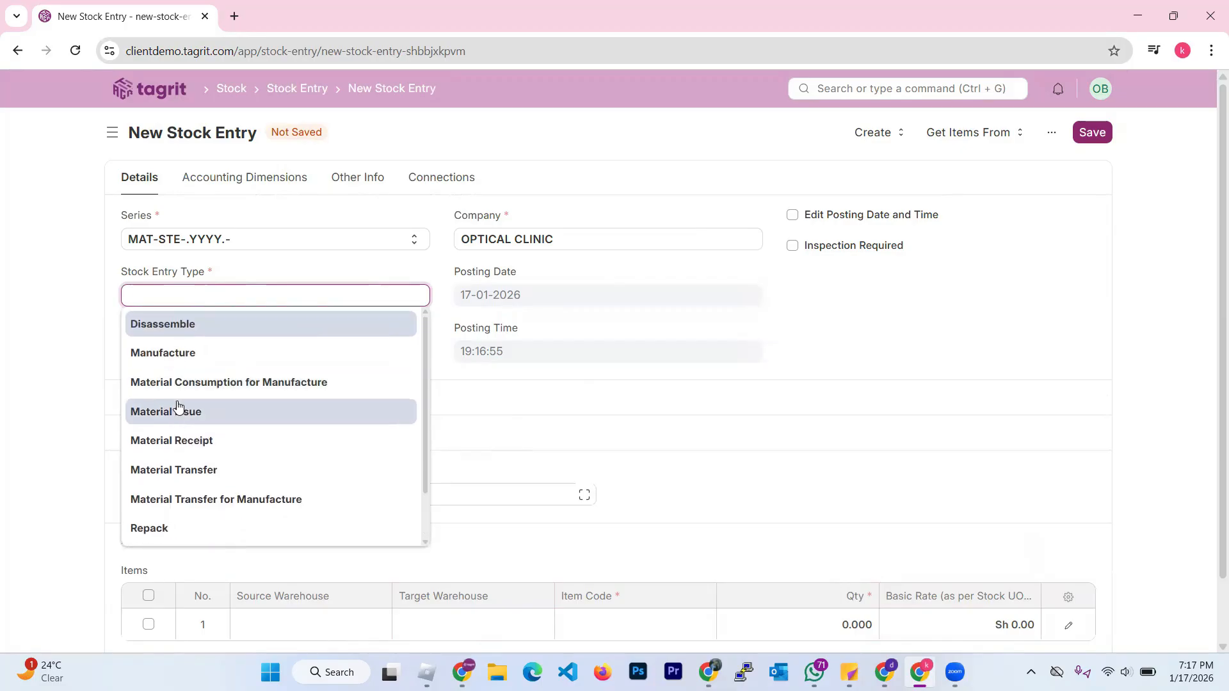
scroll(178, 407, "down", 1)
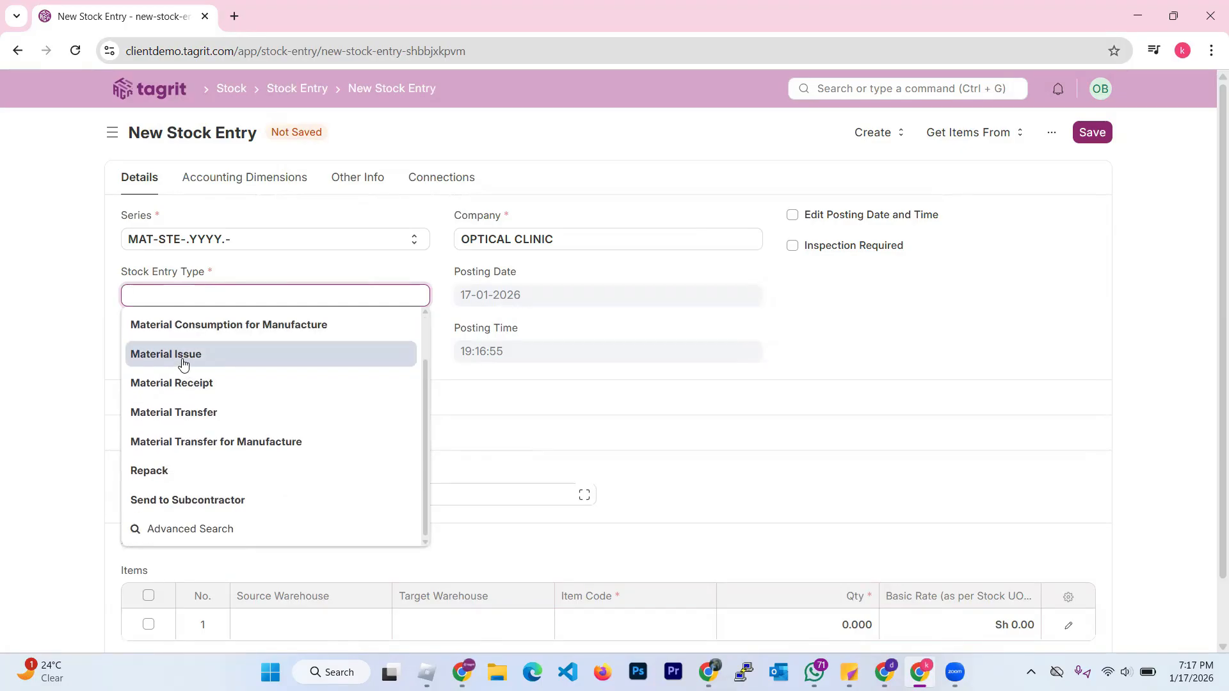
scroll(185, 357, "up", 1)
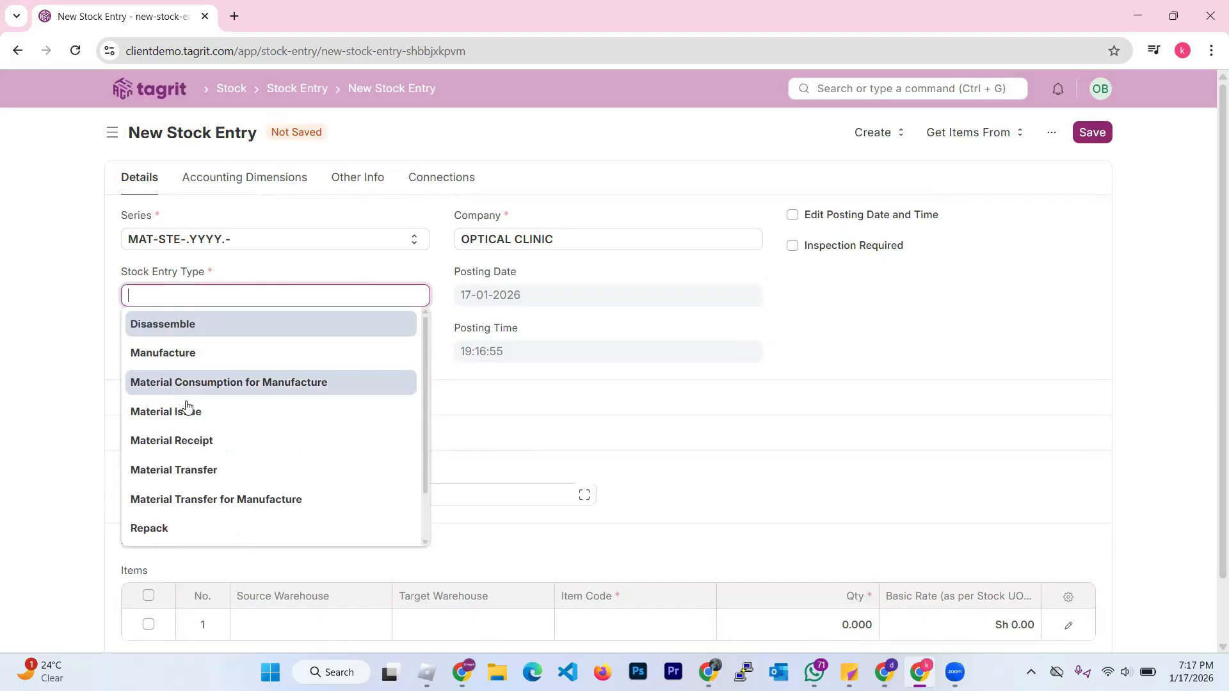
scroll(182, 402, "down", 1)
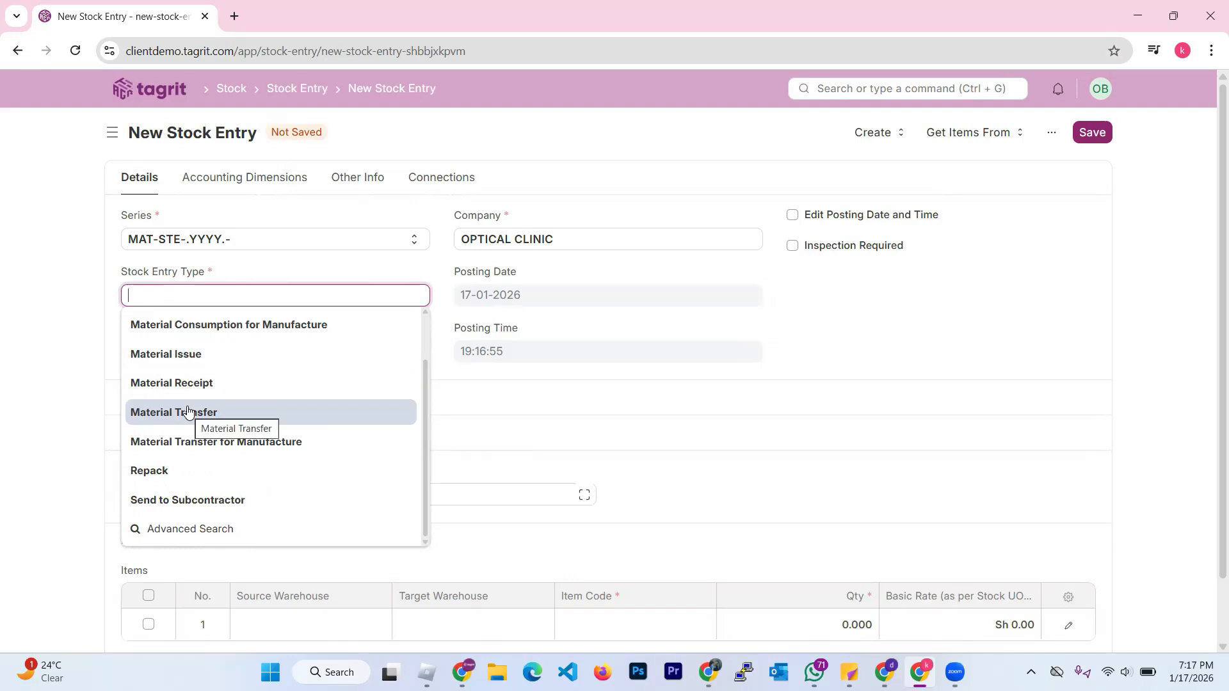
scroll(180, 428, "up", 1)
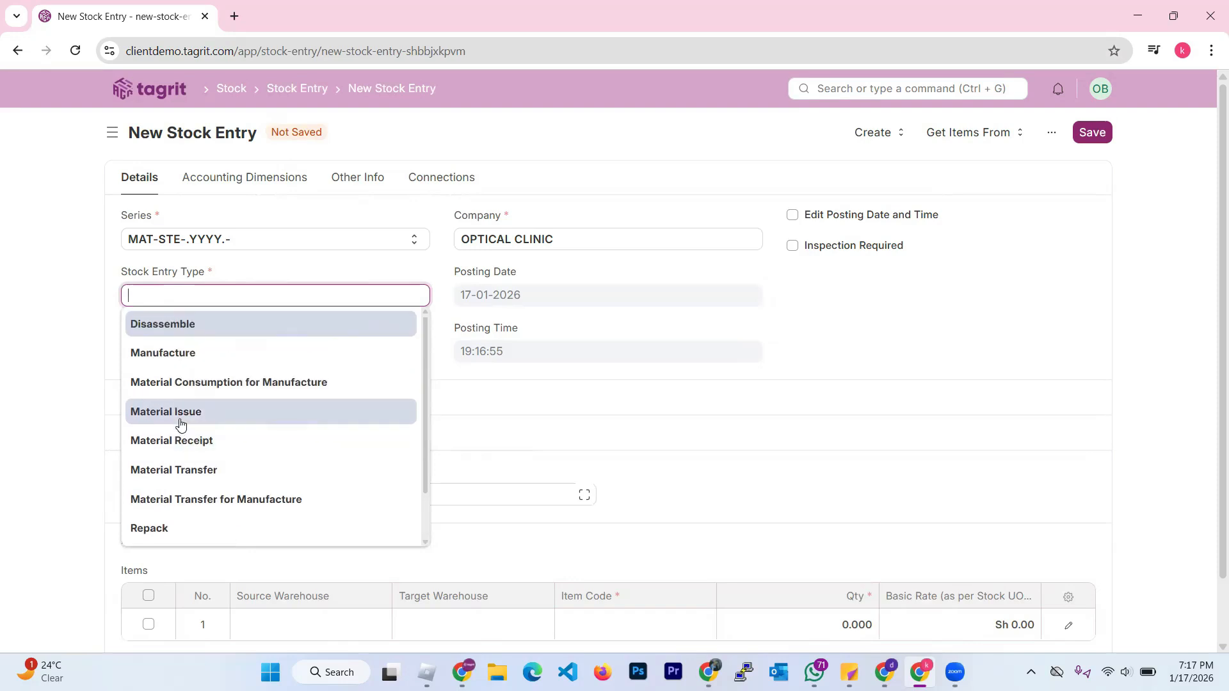
left_click(184, 475)
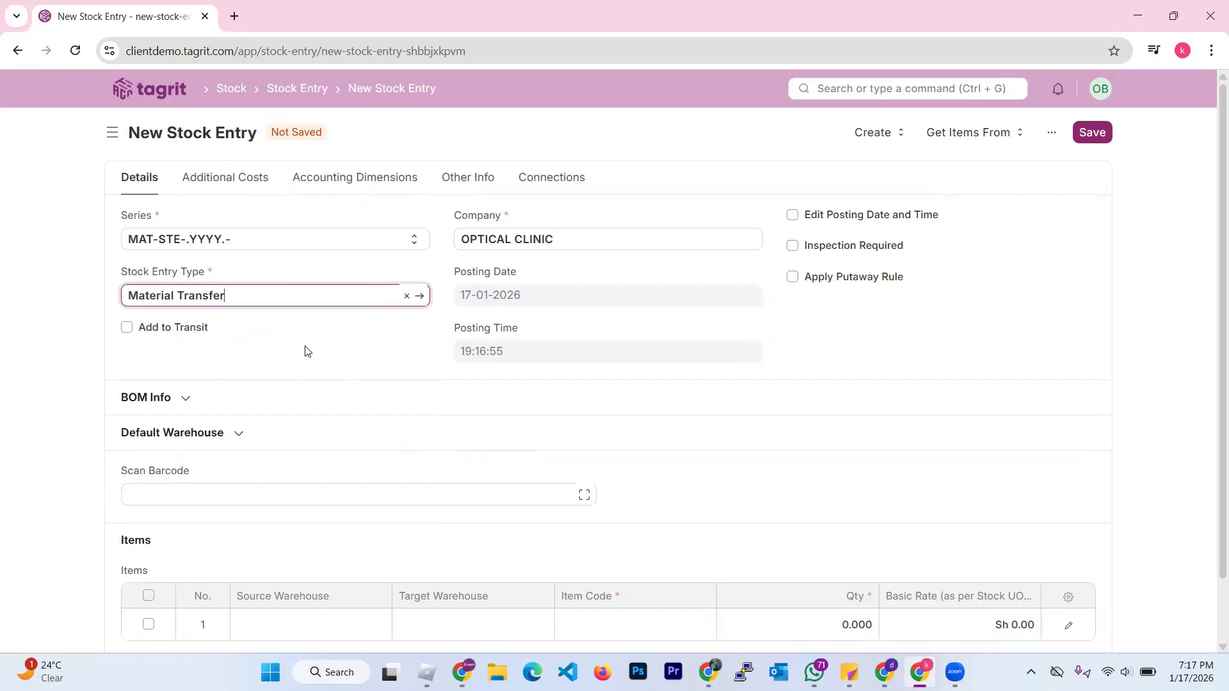
Set the default source warehouse to HQ Main Ware House - OC and the default target warehouse to Mombasa Branch - OC
scroll(564, 455, "down", 1)
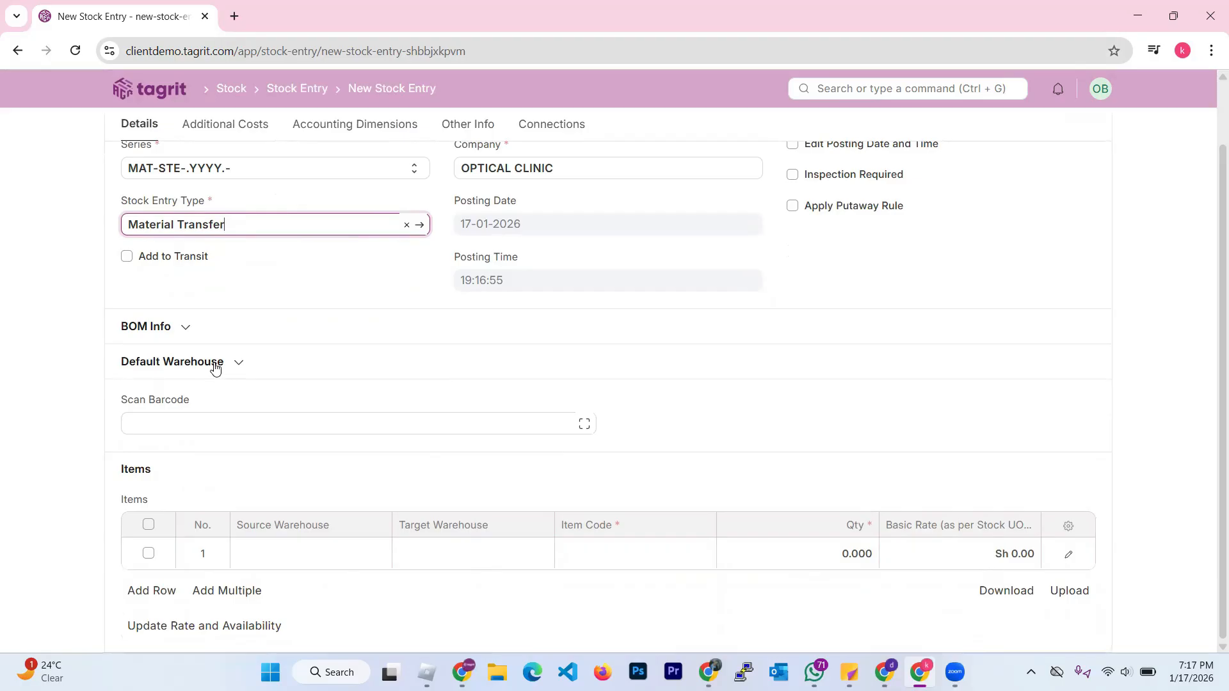
left_click(214, 366)
left_click(282, 420)
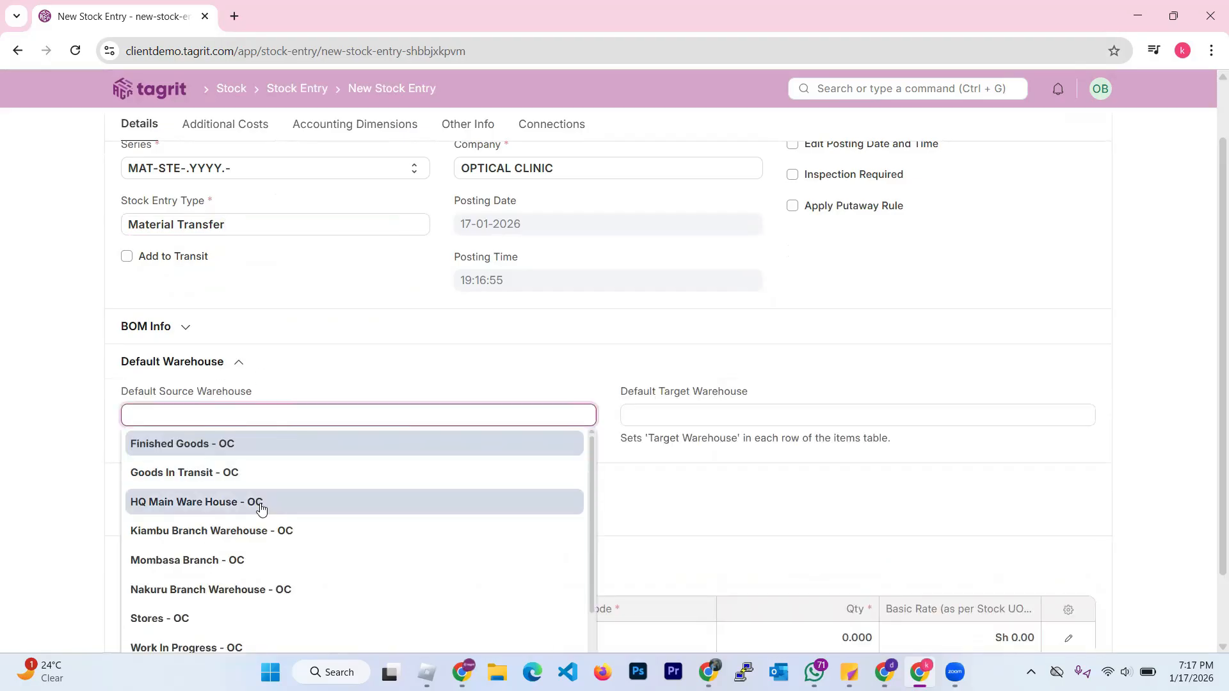
left_click(260, 506)
left_click(657, 415)
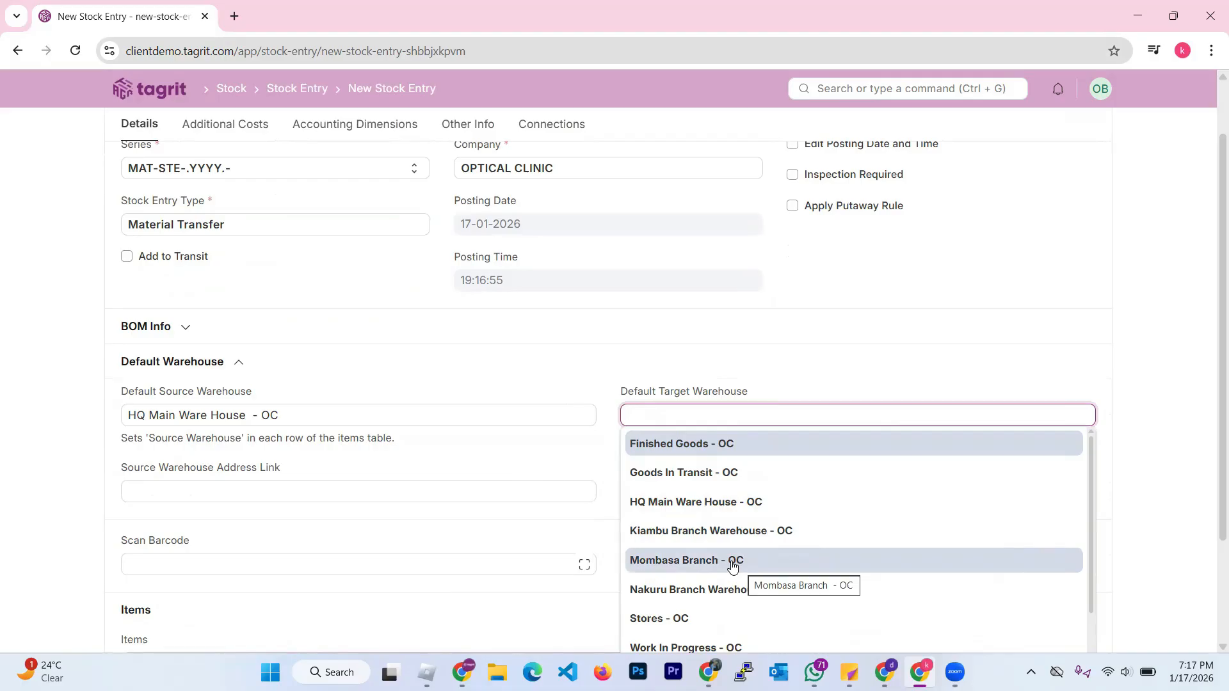
left_click(732, 562)
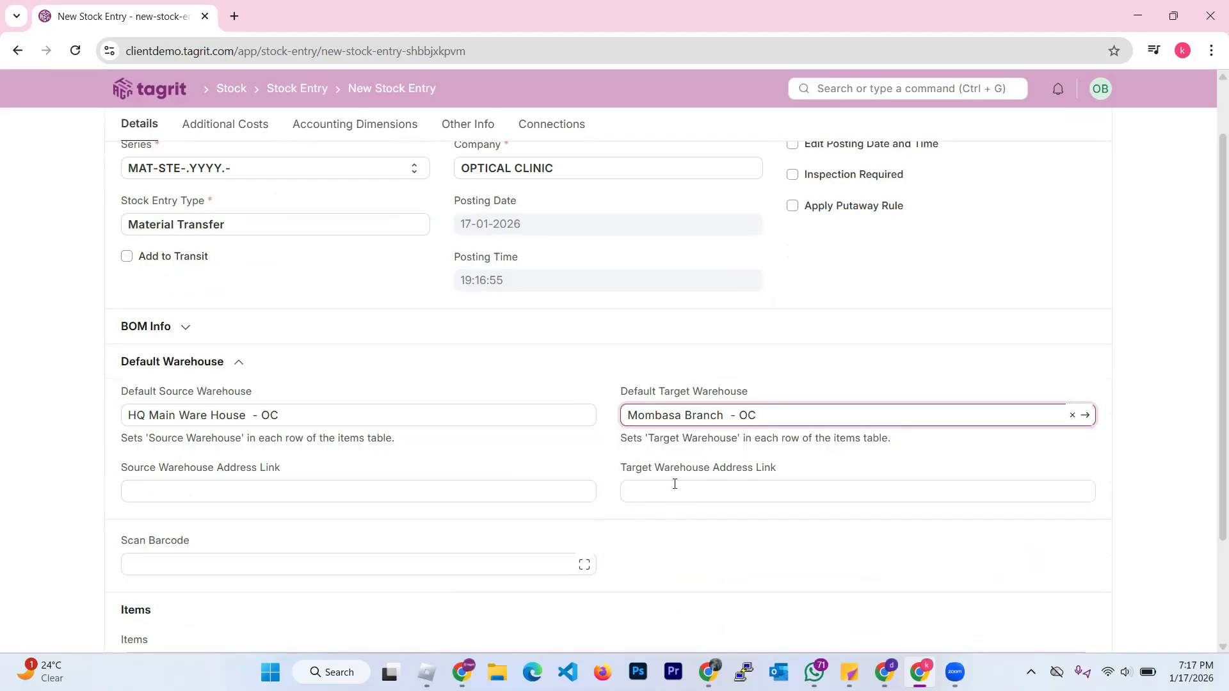
Fill the first item row with SV-LENS-1.50-CLEAR and a quantity of 50
scroll(670, 475, "down", 2)
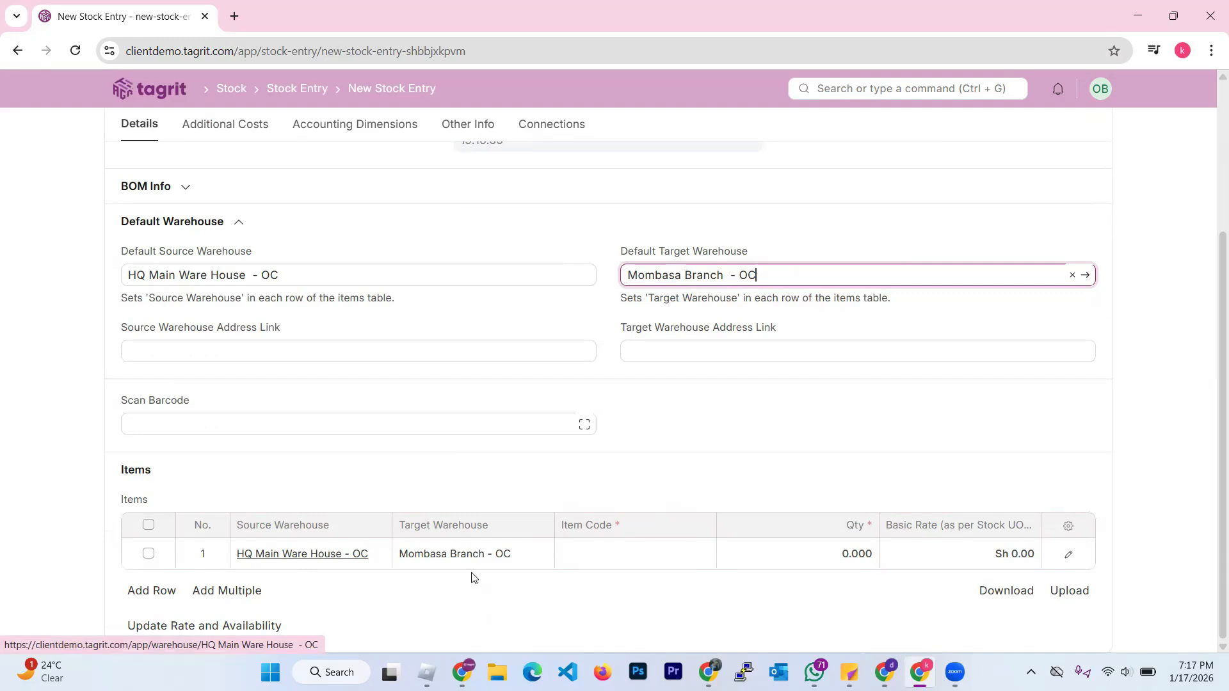
left_click(626, 552)
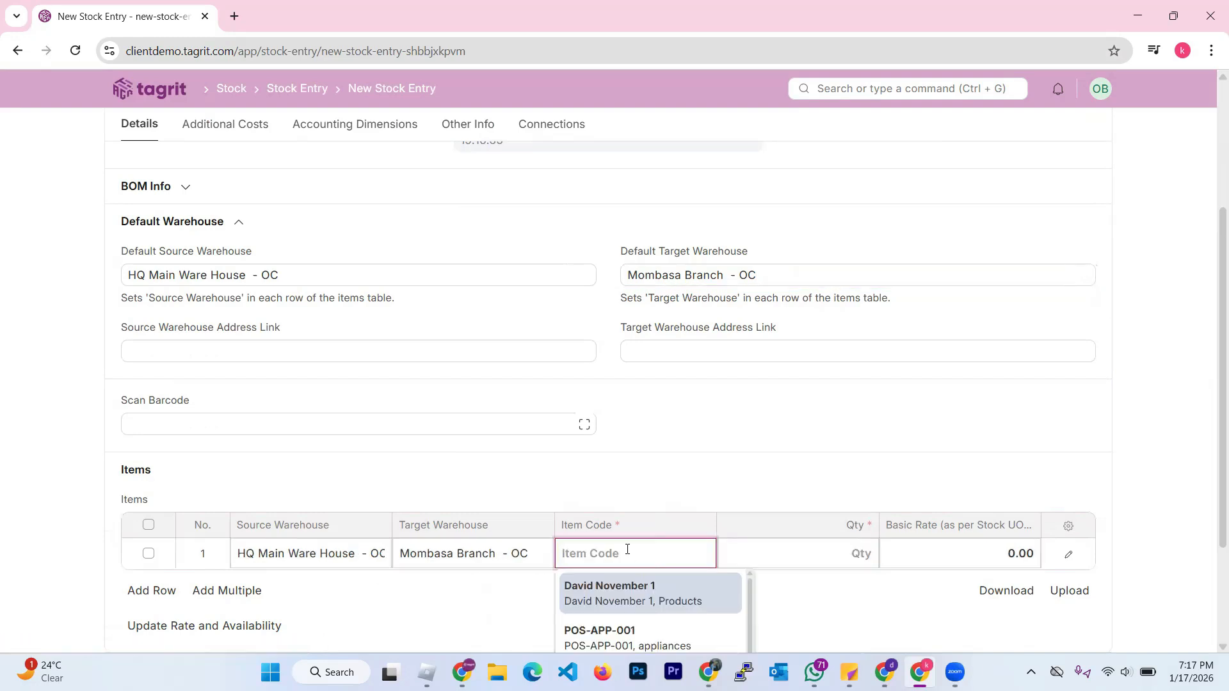
type("lens")
left_click(633, 586)
left_click(819, 549)
type("50")
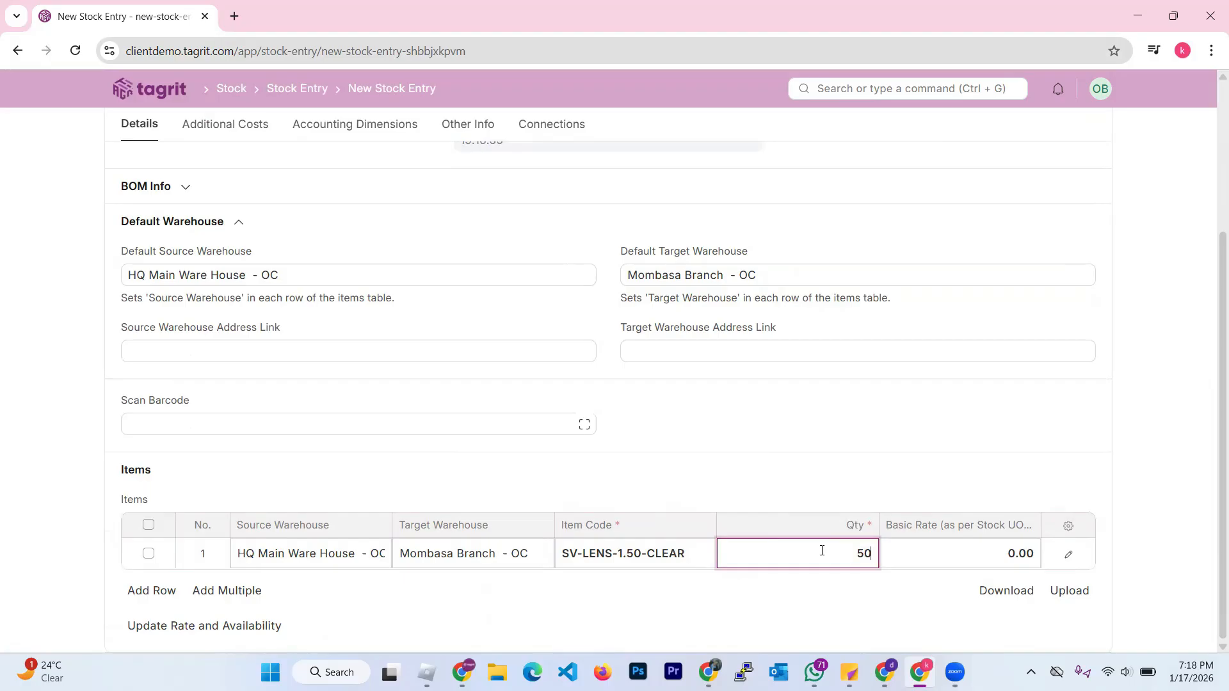
left_click(810, 480)
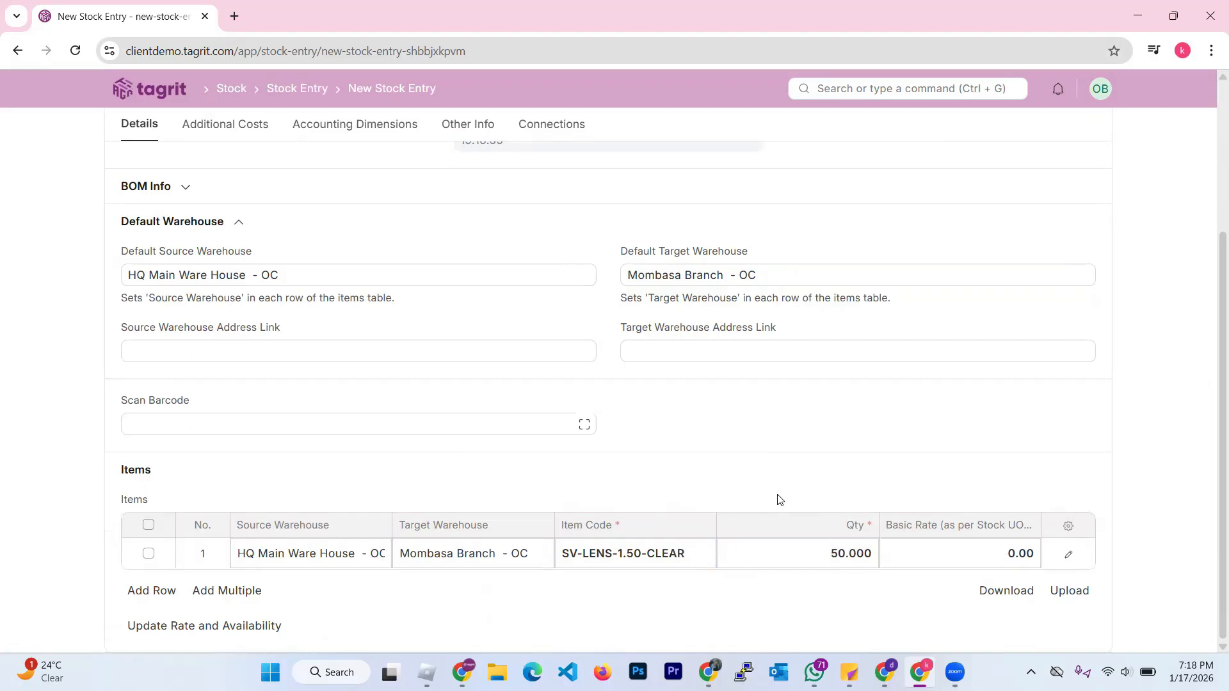
Add a second item row for SV-LENS-1.56-BLUECUT with a quantity of 45
left_click(152, 591)
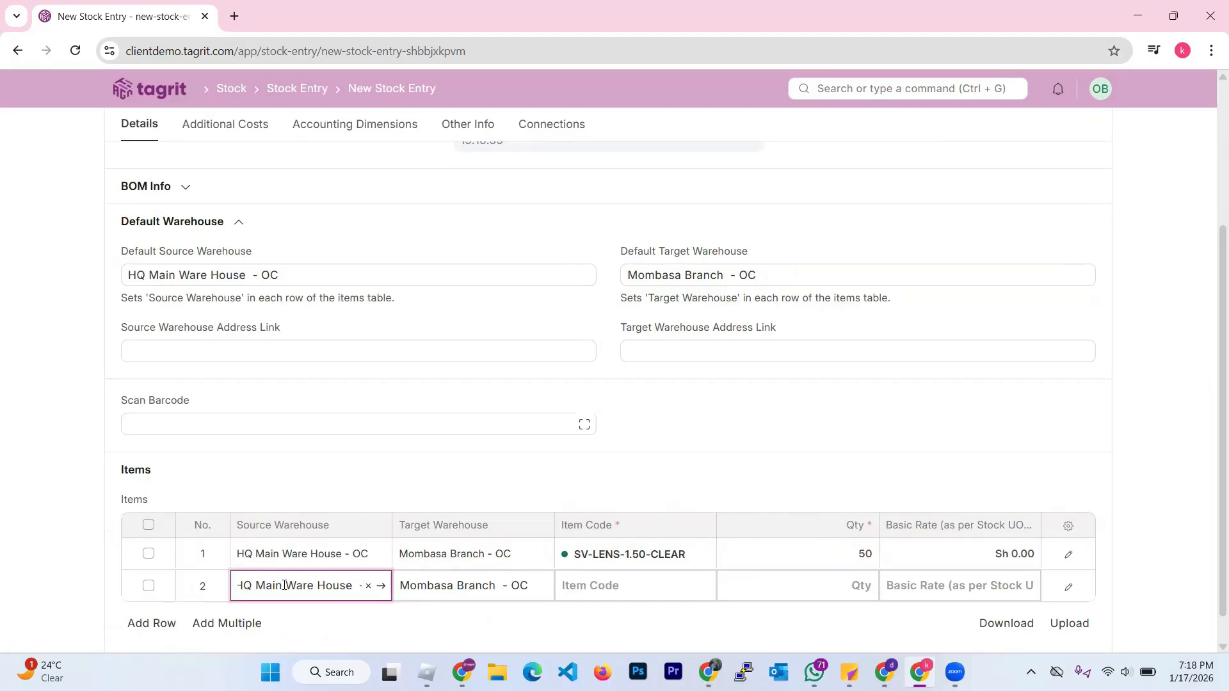
left_click(625, 592)
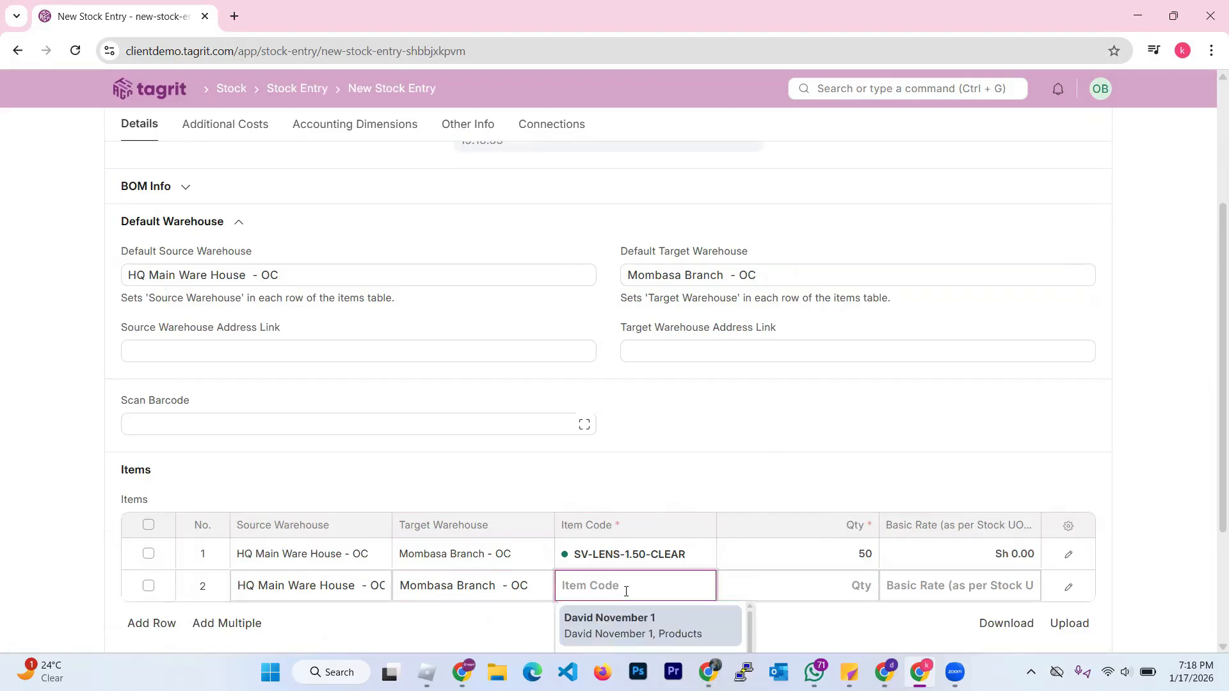
type("lens")
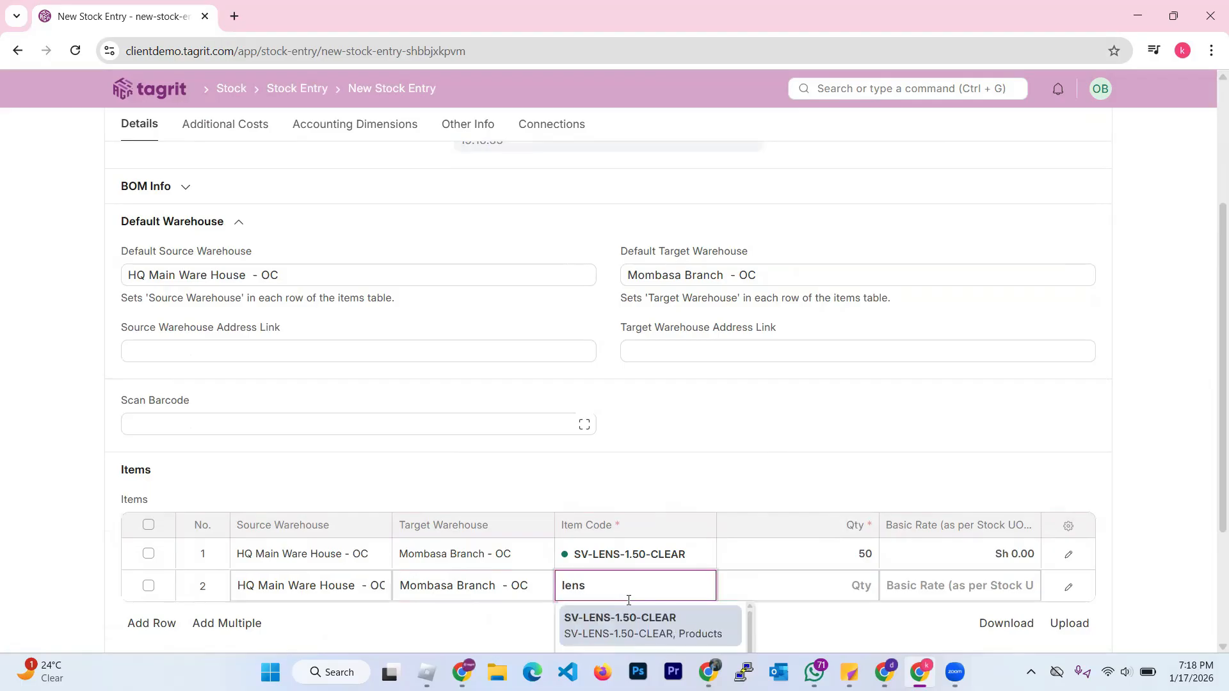
scroll(805, 451, "down", 1)
type("s")
scroll(804, 452, "down", 2)
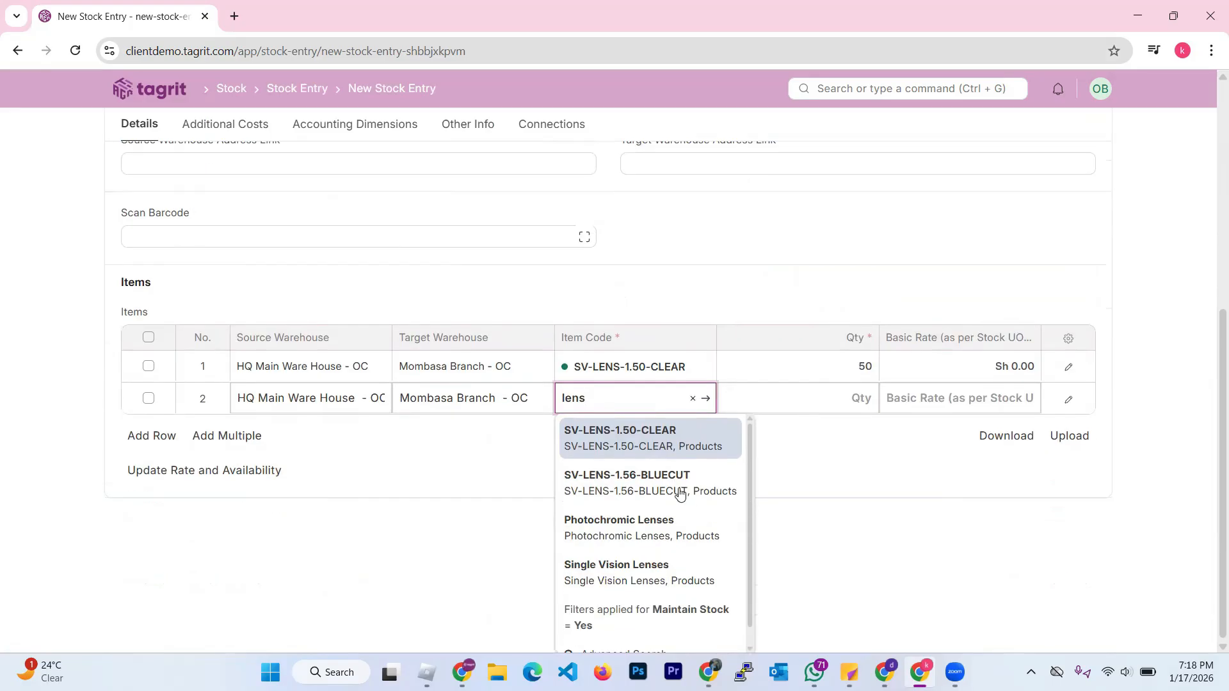
left_click(680, 496)
left_click(820, 560)
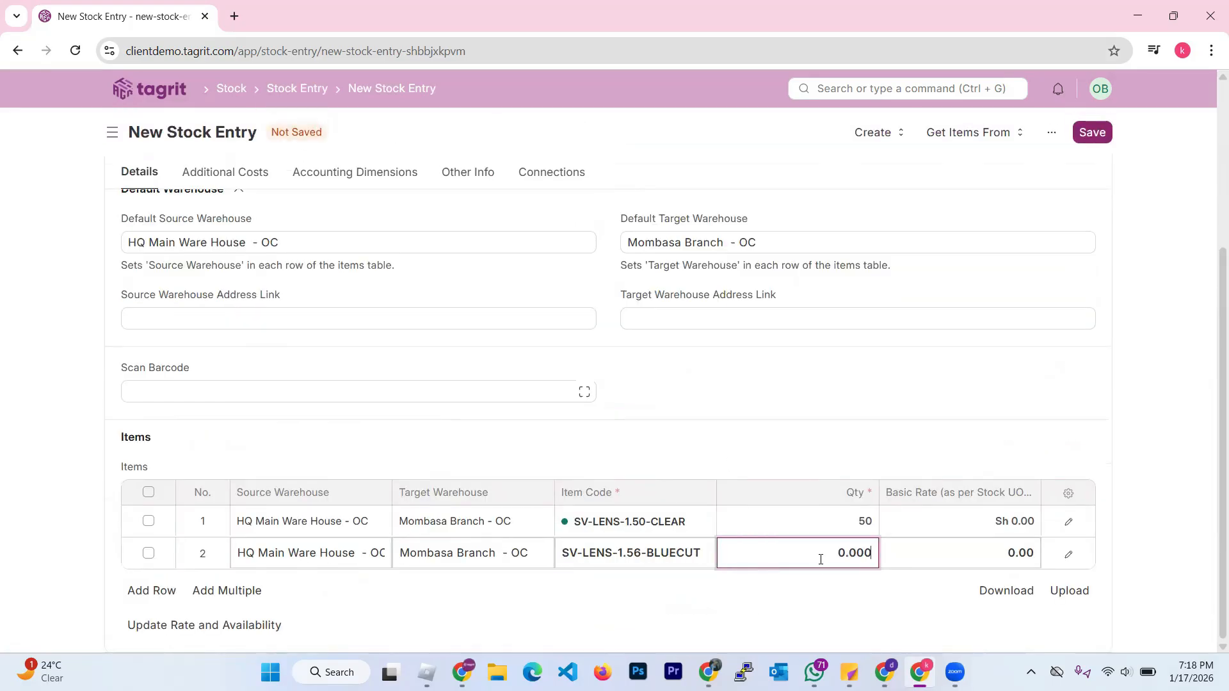
type("45")
key("BackSpace")
key("BackSpace")
key("BackSpace")
key("BackSpace")
key("BackSpace")
key("BackSpace")
key("BackSpace")
type("45")
Add a third item row for Single Vision Lenses with a quantity of 30
left_click(154, 590)
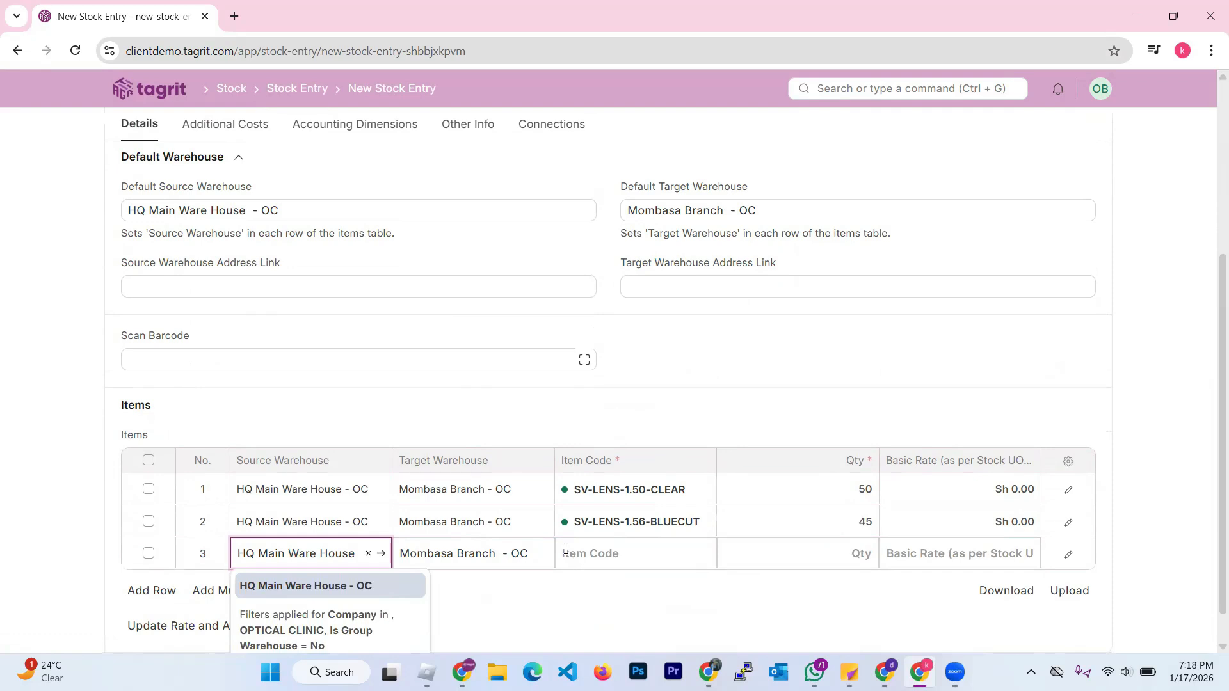
left_click(593, 553)
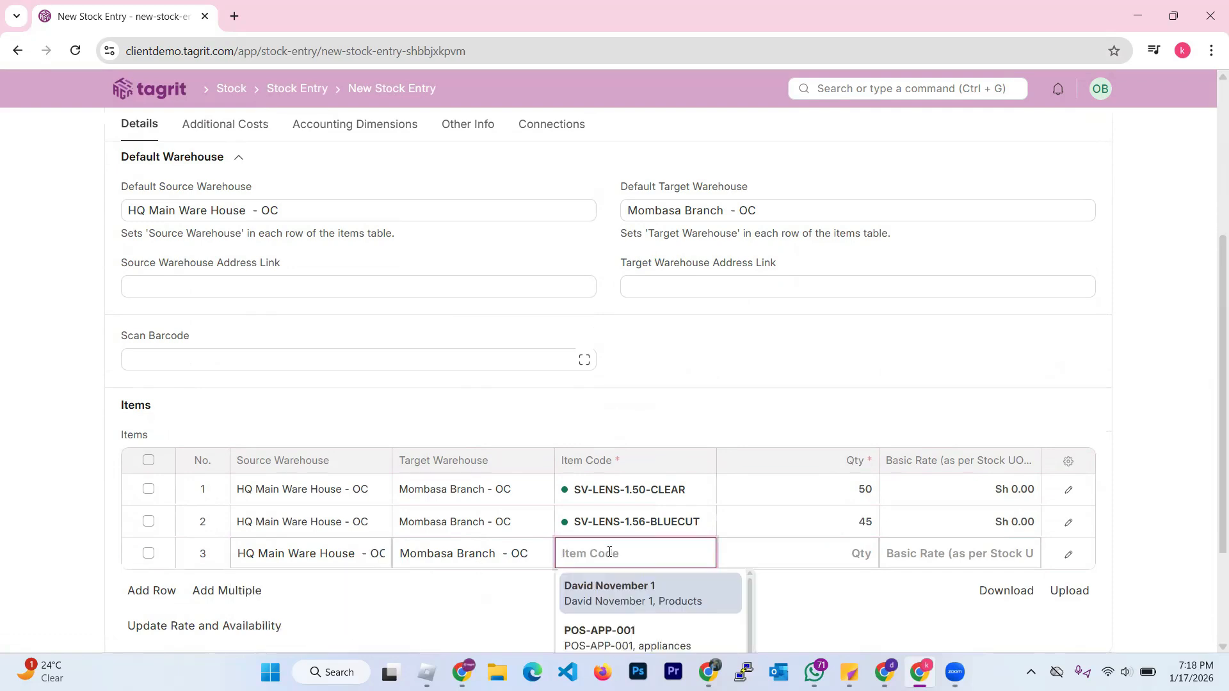
type("singl")
left_click(616, 592)
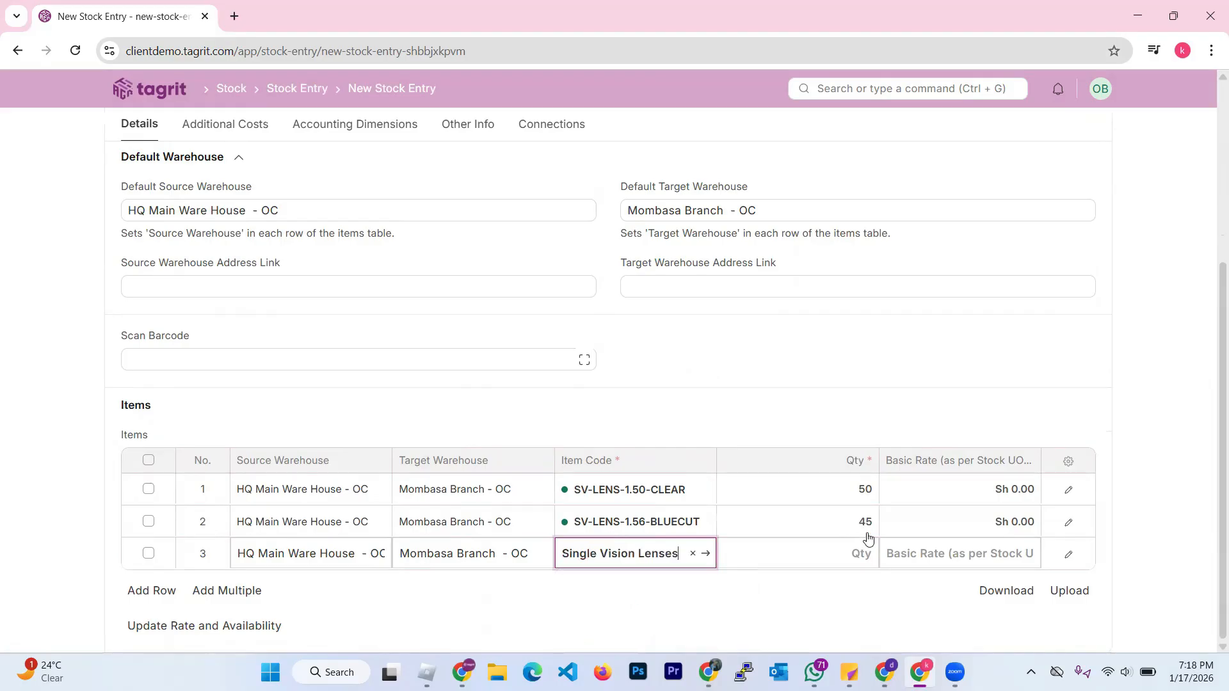
left_click(853, 554)
type("30")
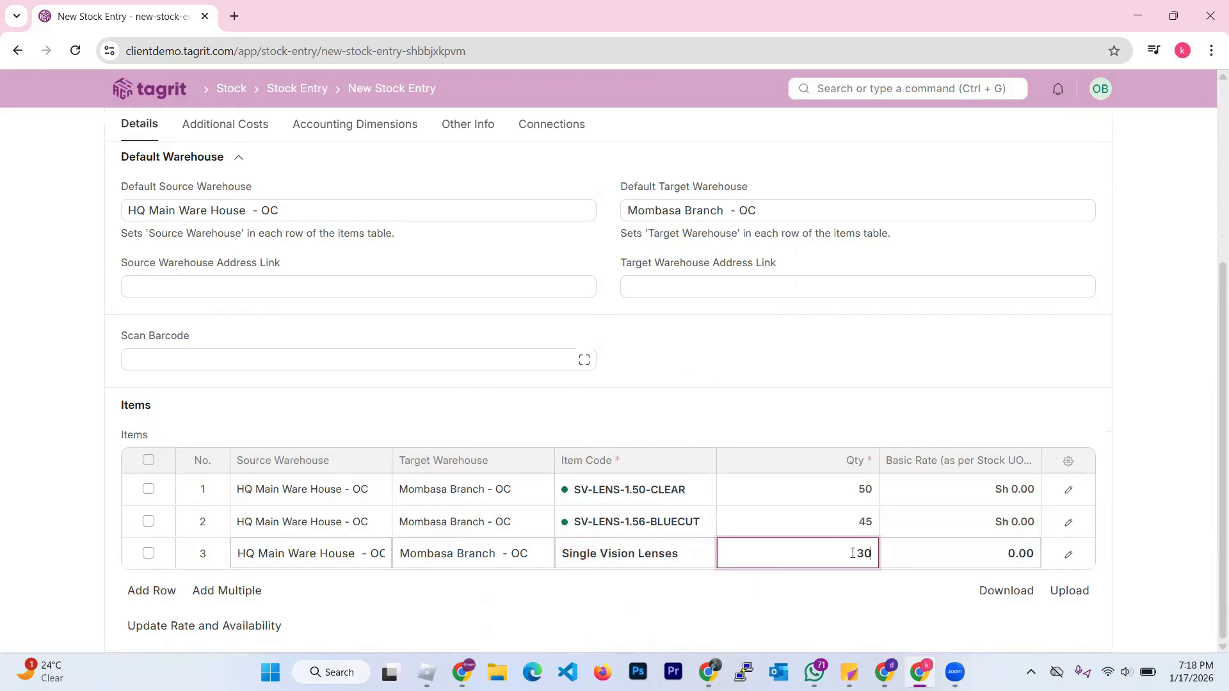
left_click(833, 594)
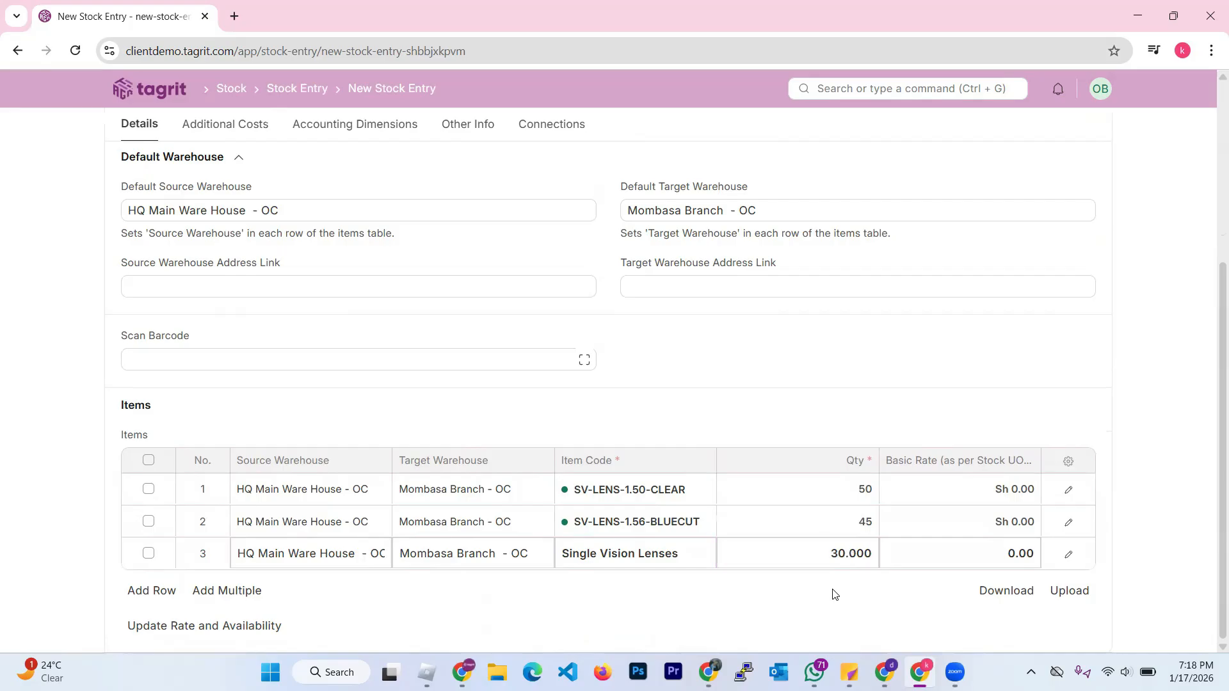
left_click(863, 553)
type("30")
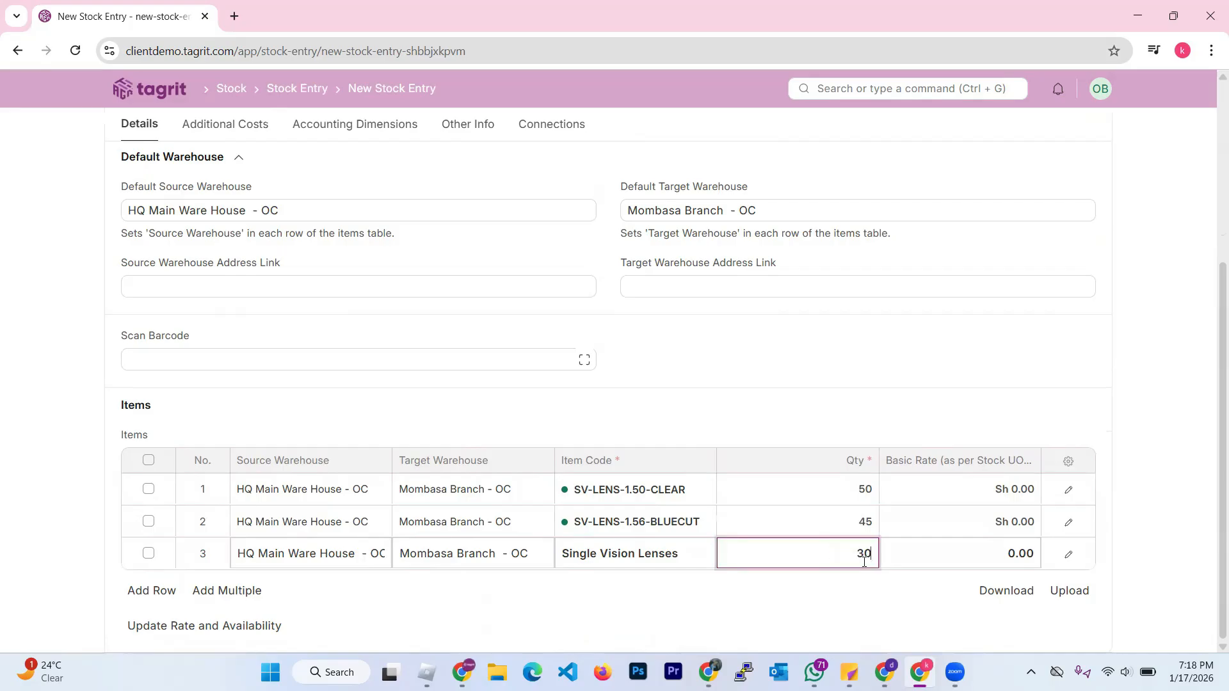
left_click(858, 593)
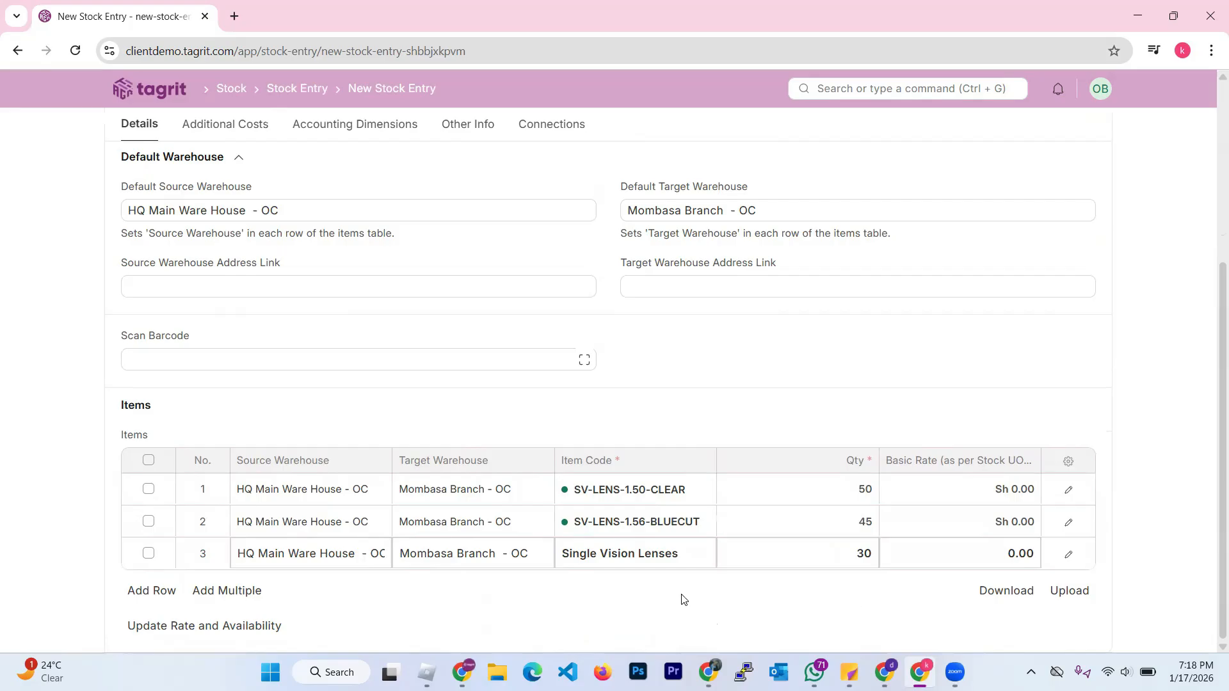
Add a fourth item row for Photochromic Lenses with a quantity of 50
left_click(152, 590)
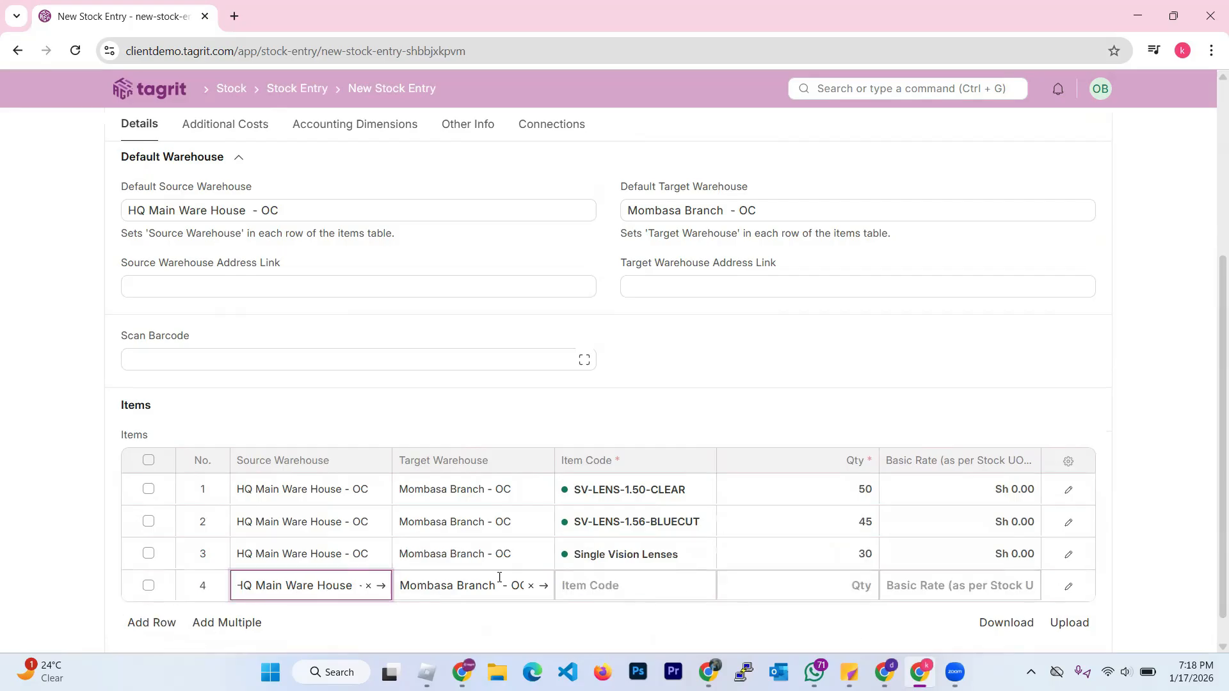
left_click(578, 582)
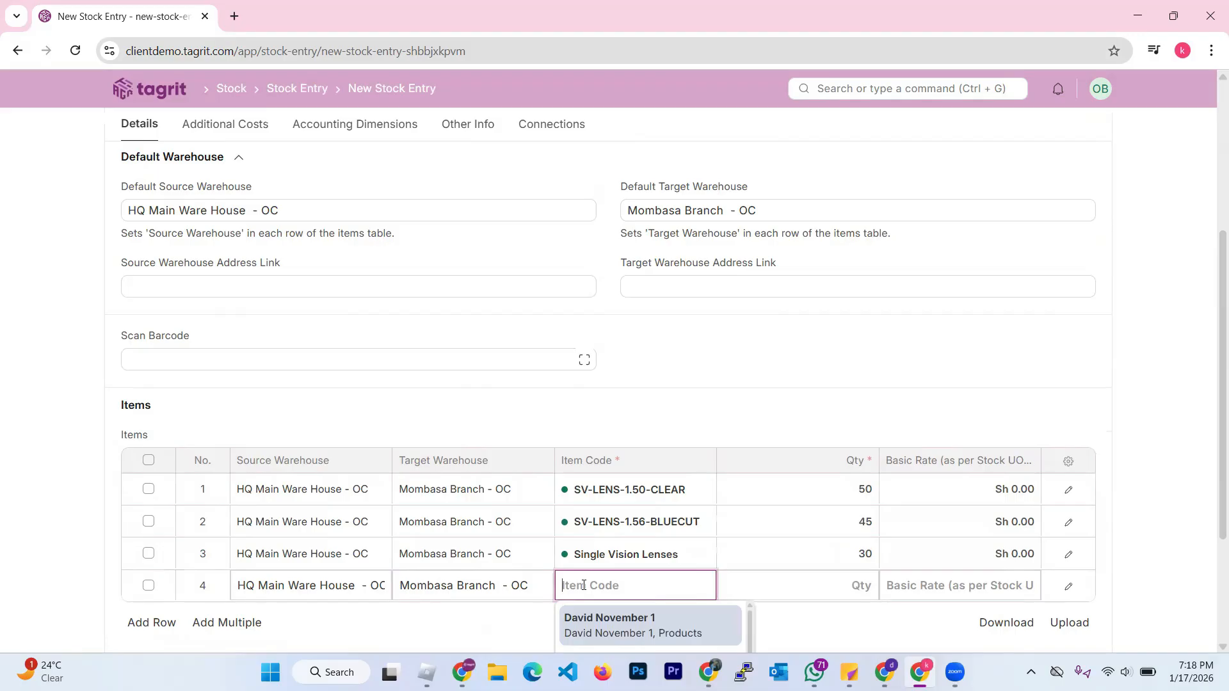
scroll(626, 549, "down", 3)
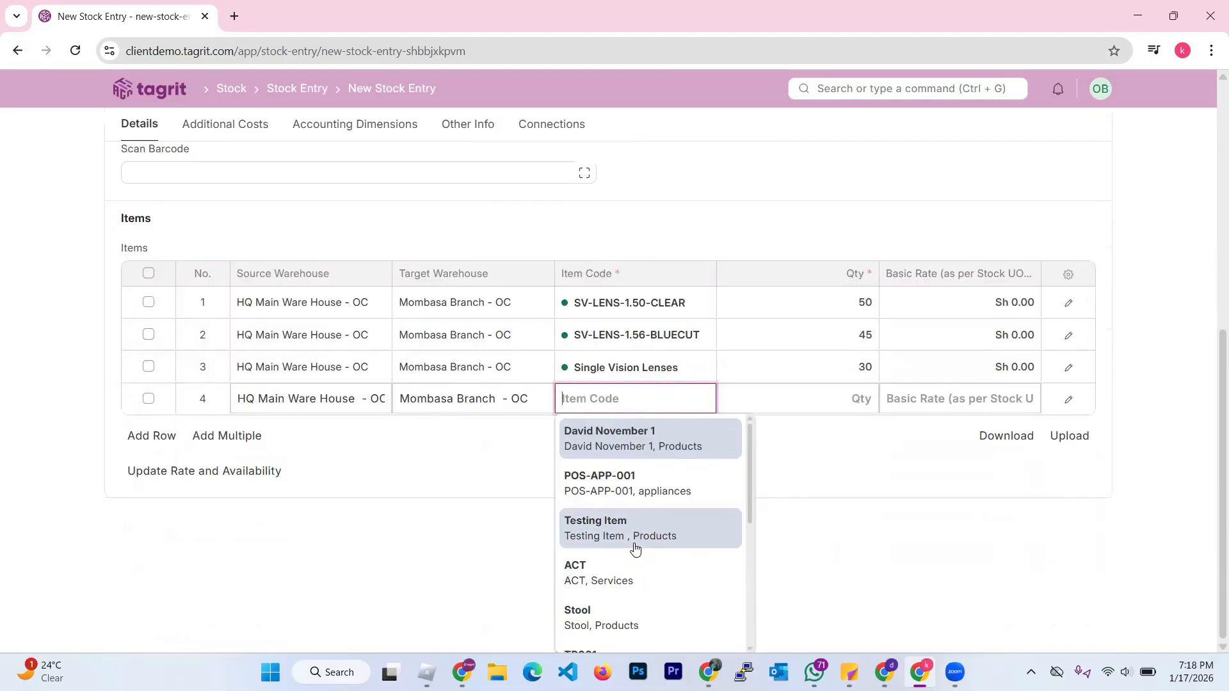
type("lens")
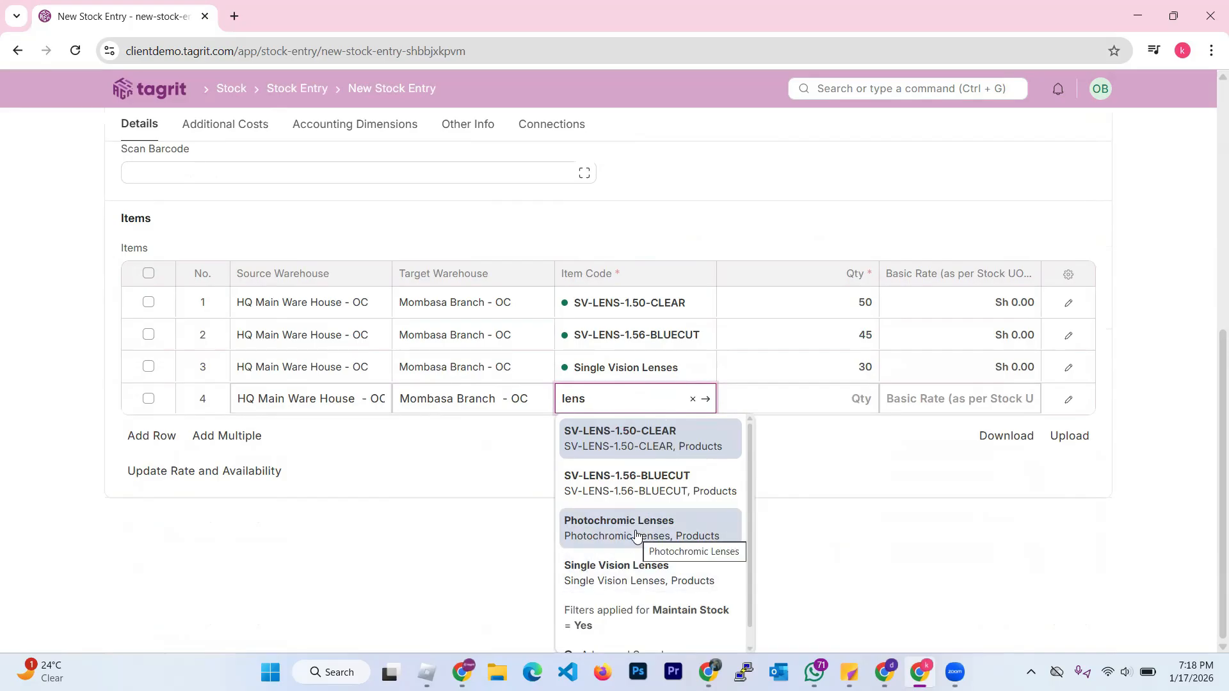
left_click(636, 535)
left_click(831, 560)
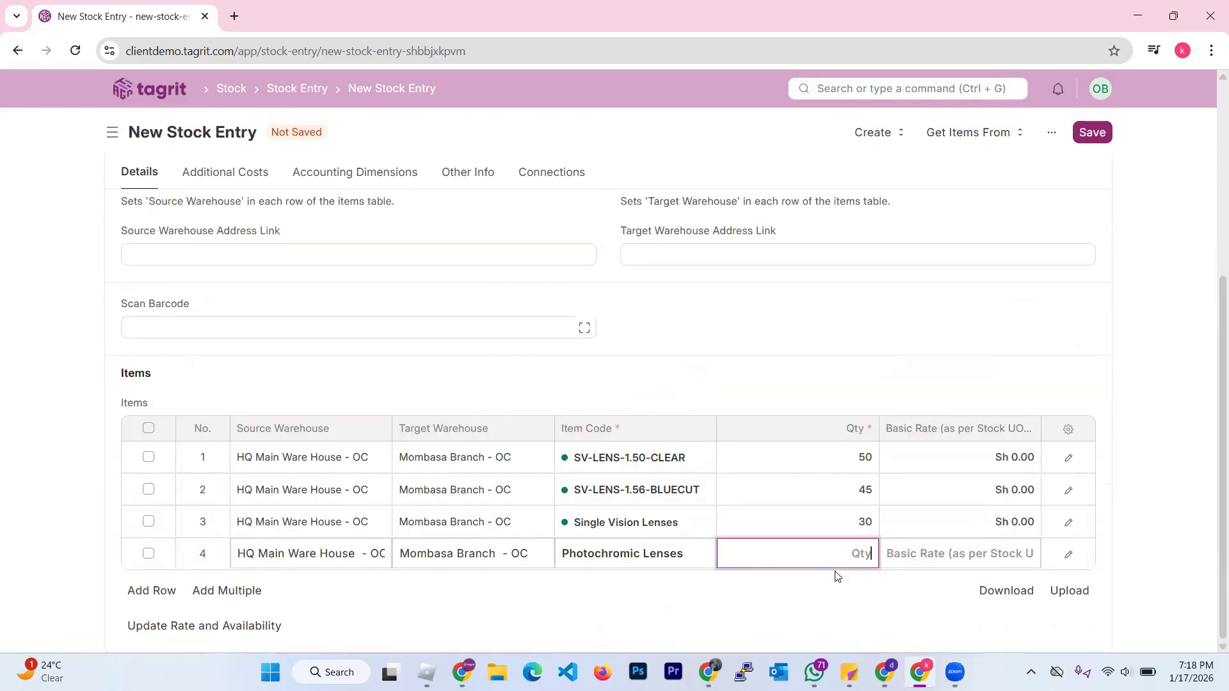
type("50")
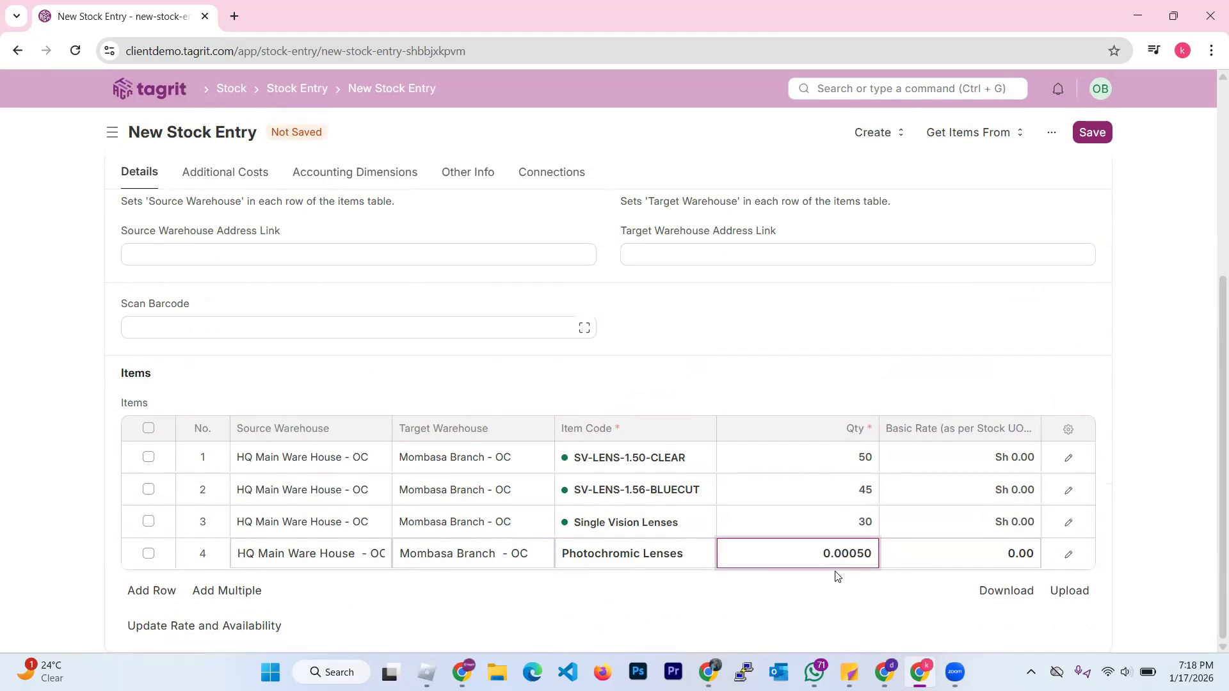
key("ctrl+a")
type("50")
left_click(839, 596)
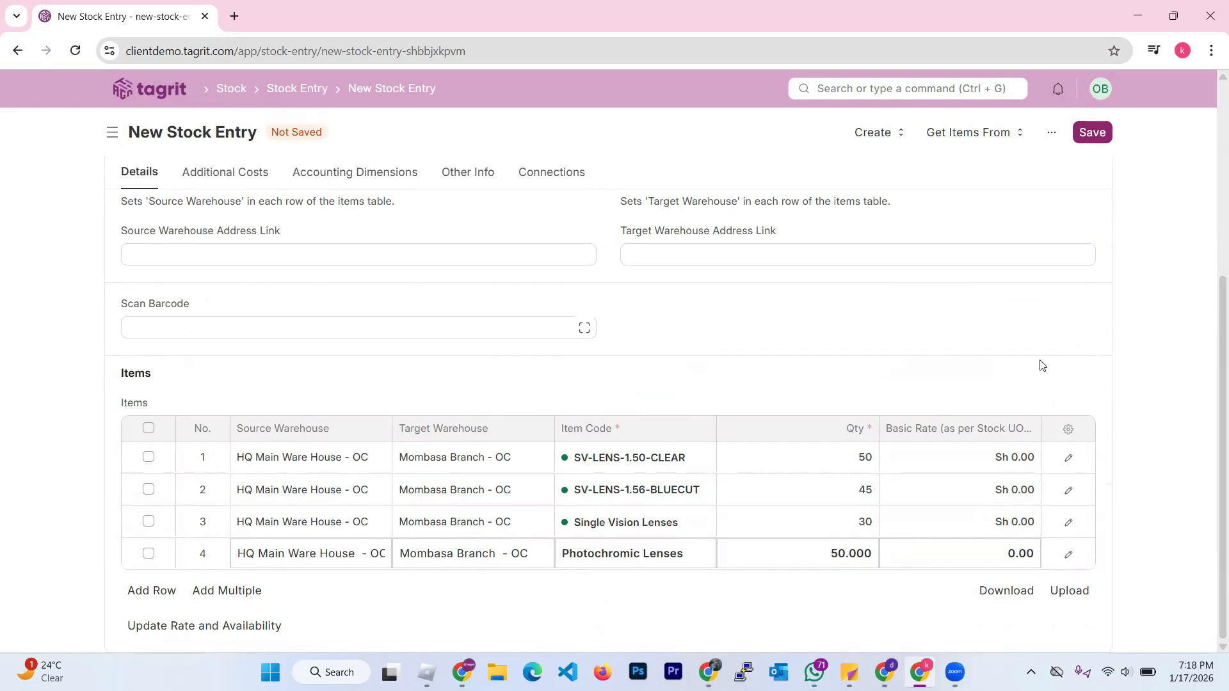
Save the material transfer from HQ Main Ware House to Mombasa Branch, check its item rows and submit it
scroll(1040, 365, "up", 5)
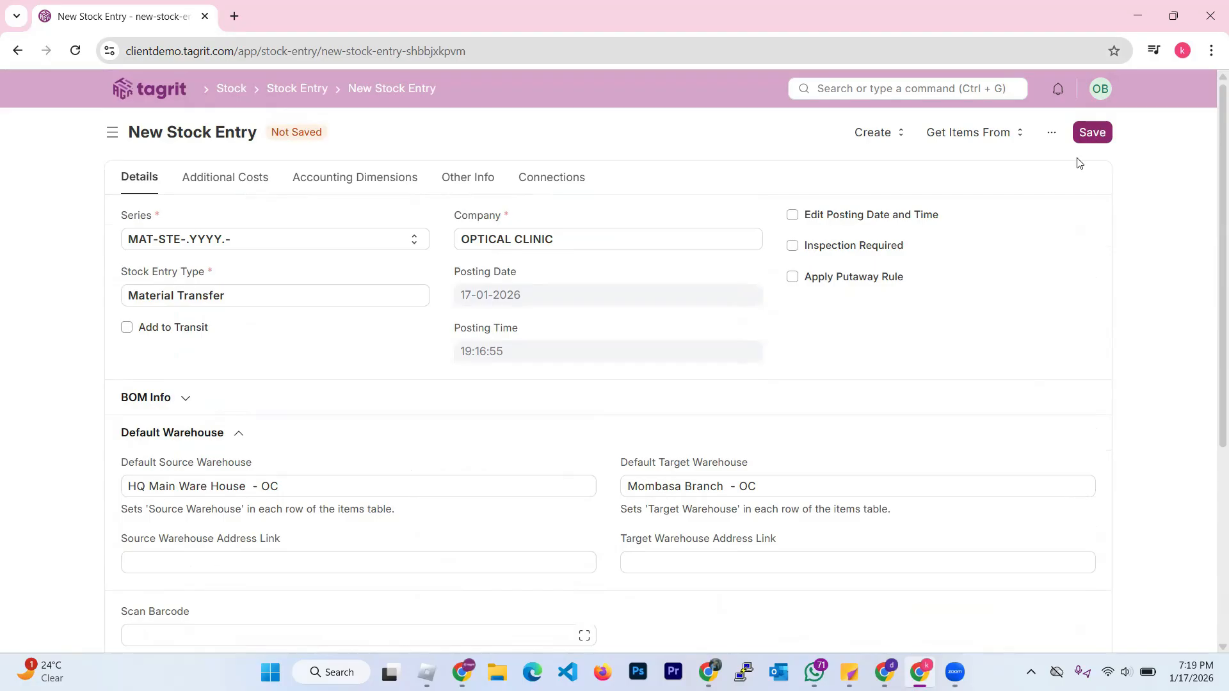
left_click(1092, 131)
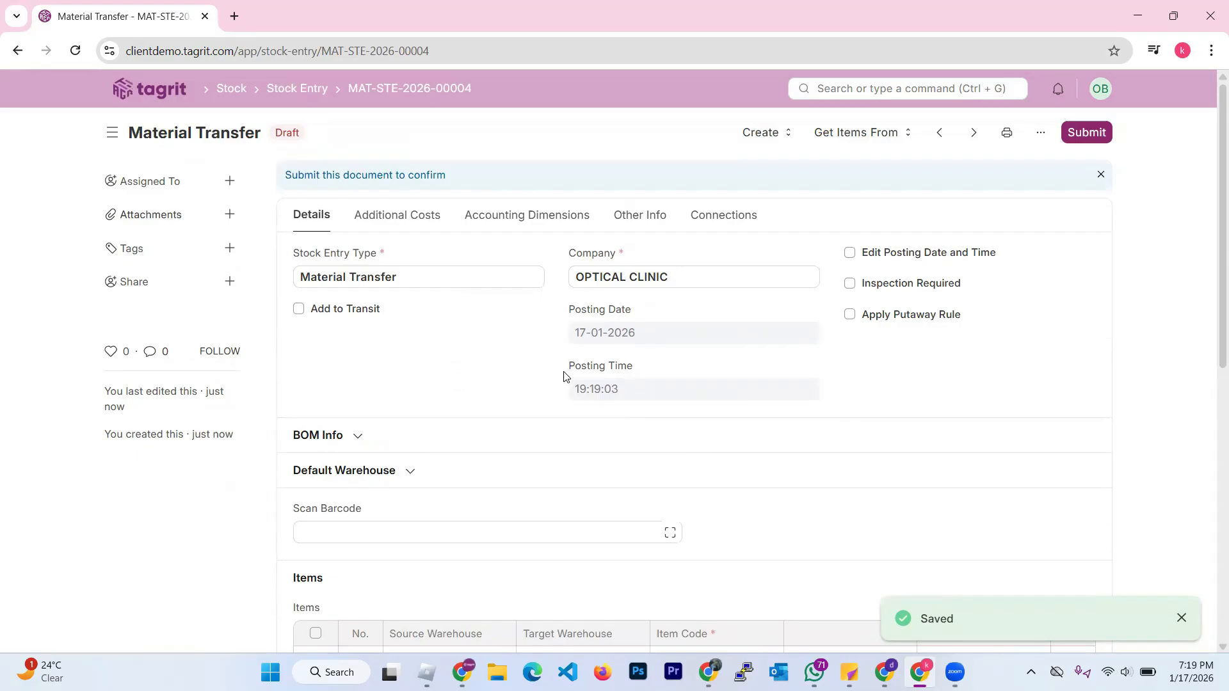
scroll(564, 376, "down", 4)
scroll(561, 371, "up", 5)
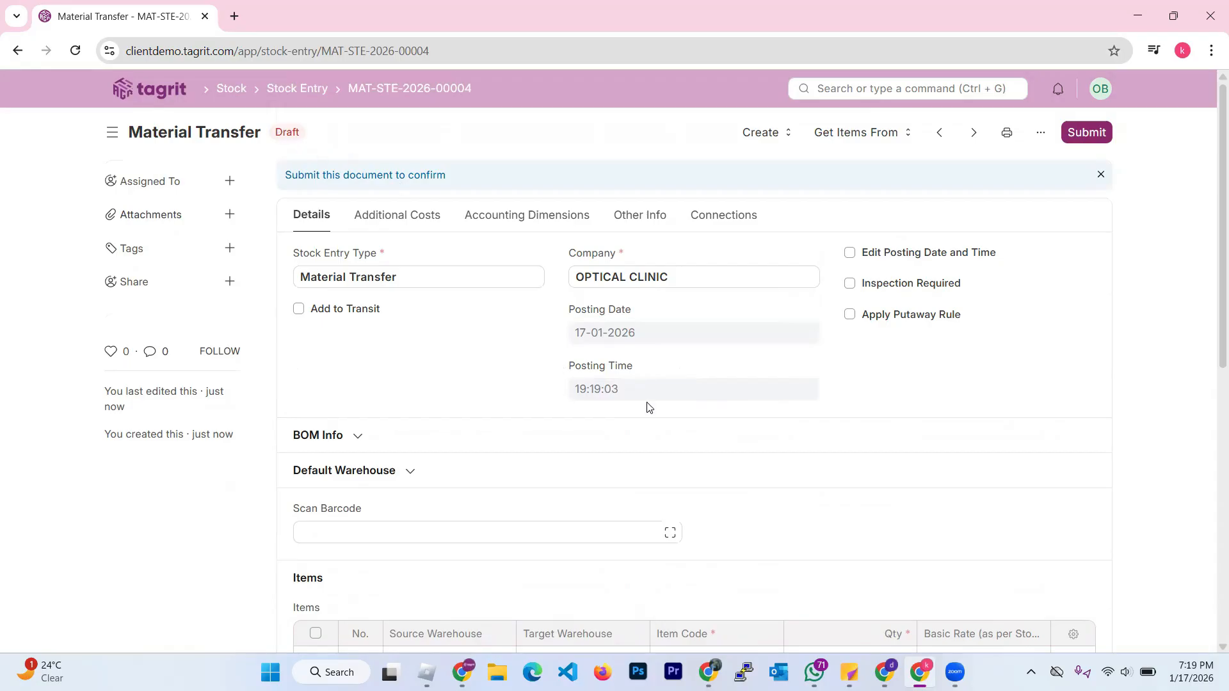
scroll(647, 404, "down", 4)
scroll(648, 405, "down", 1)
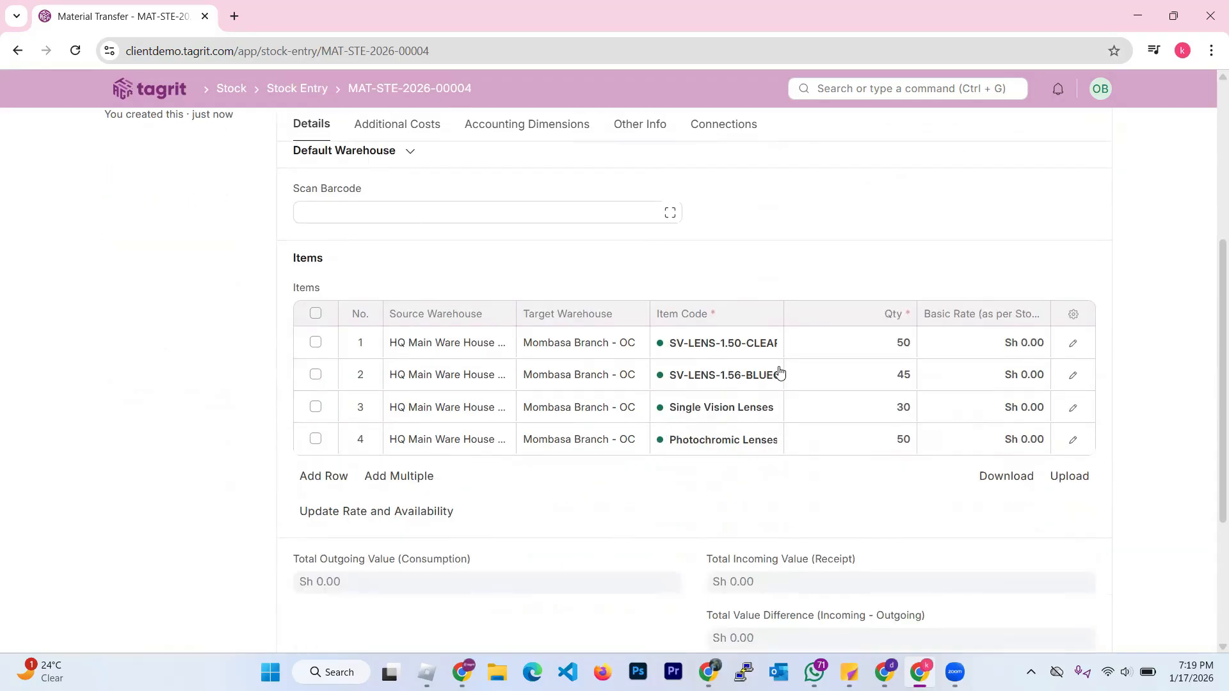
scroll(835, 402, "up", 5)
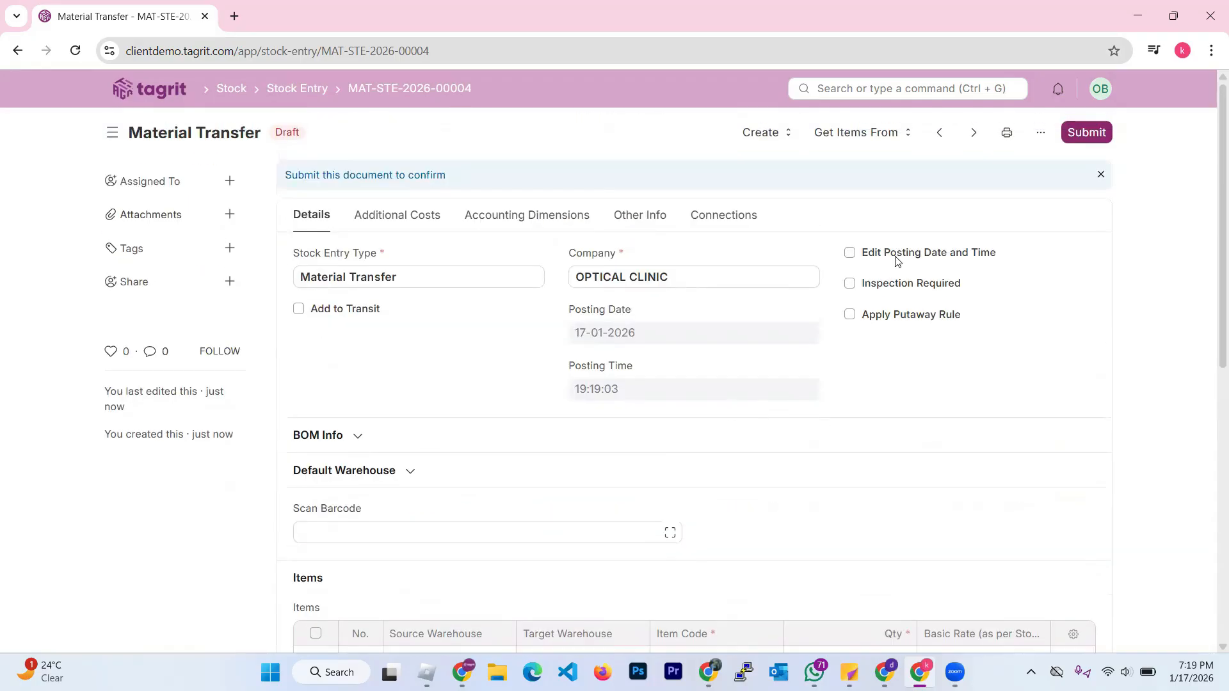
left_click(1077, 134)
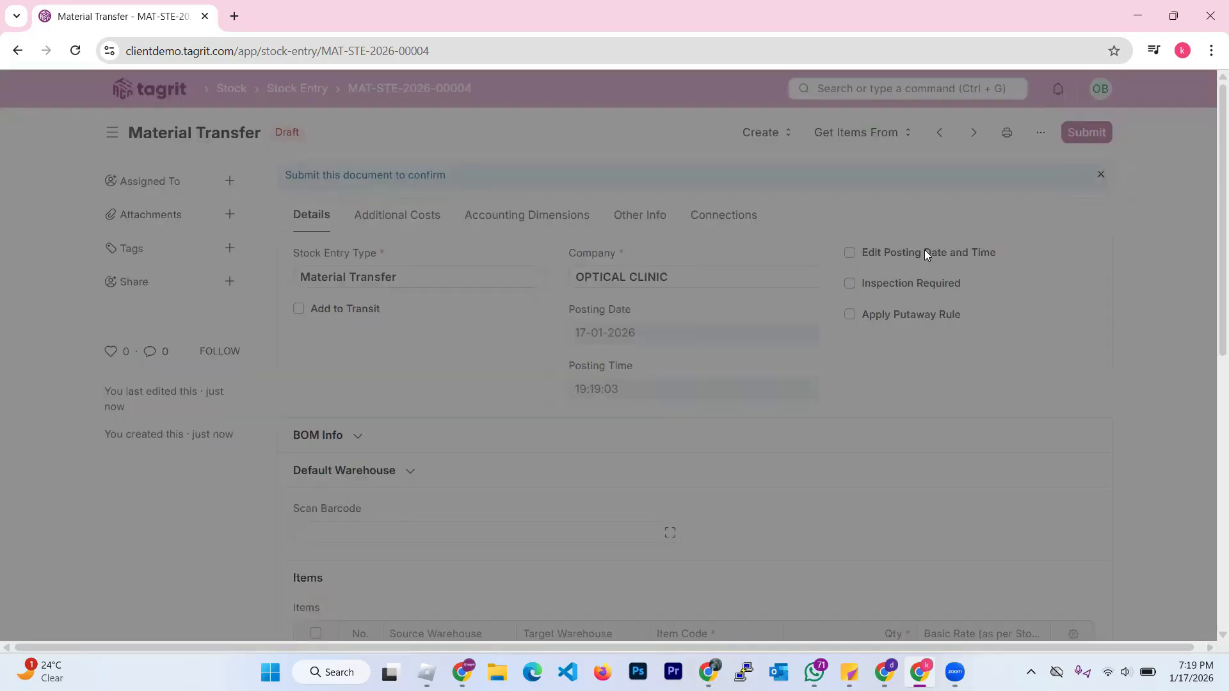
left_click(812, 221)
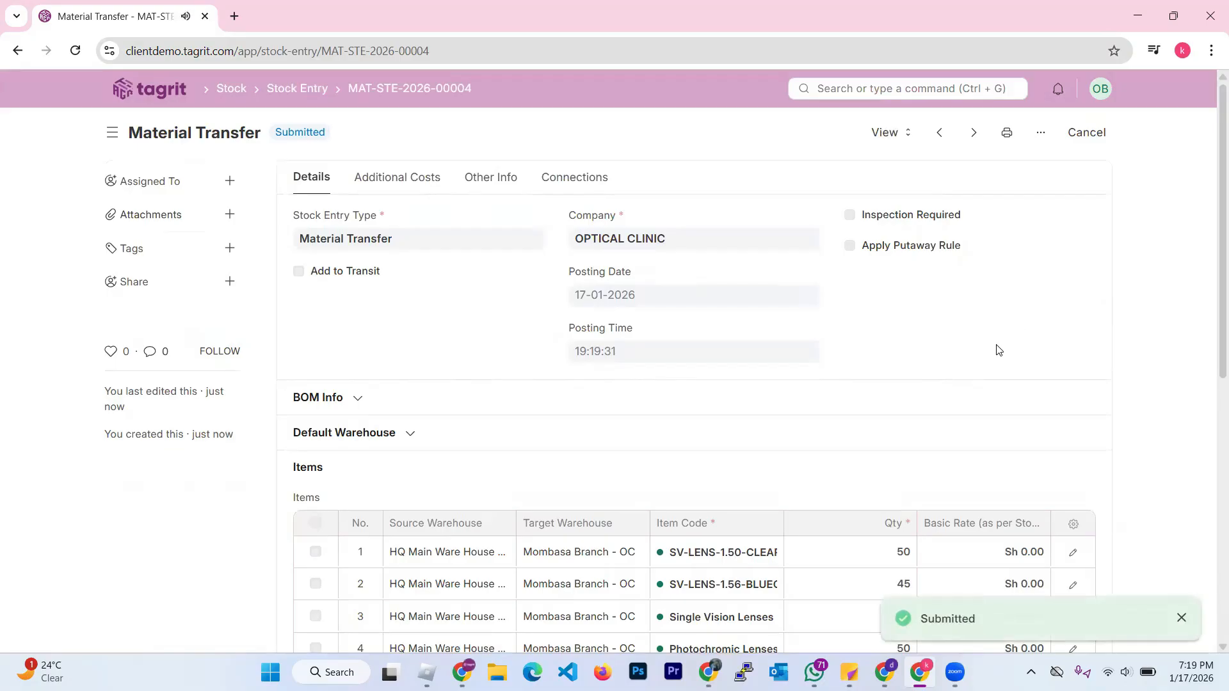
Review the submitted transfer's item rows and open its stock ledger
scroll(886, 393, "down", 5)
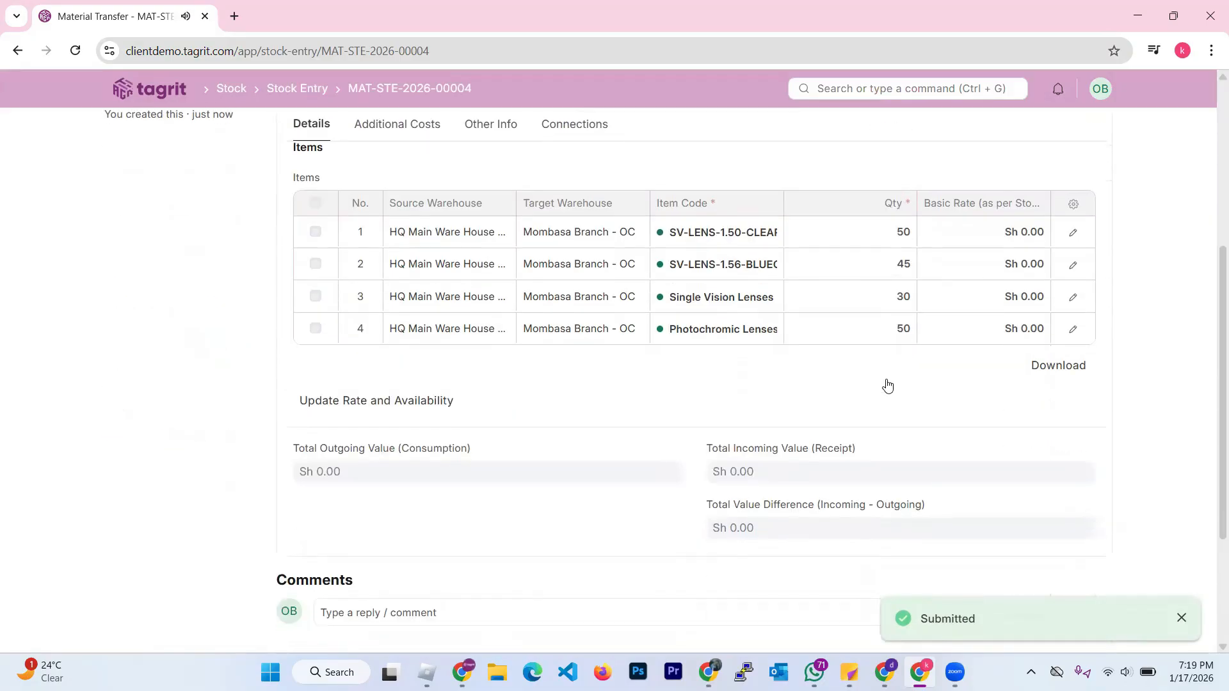
scroll(887, 385, "up", 5)
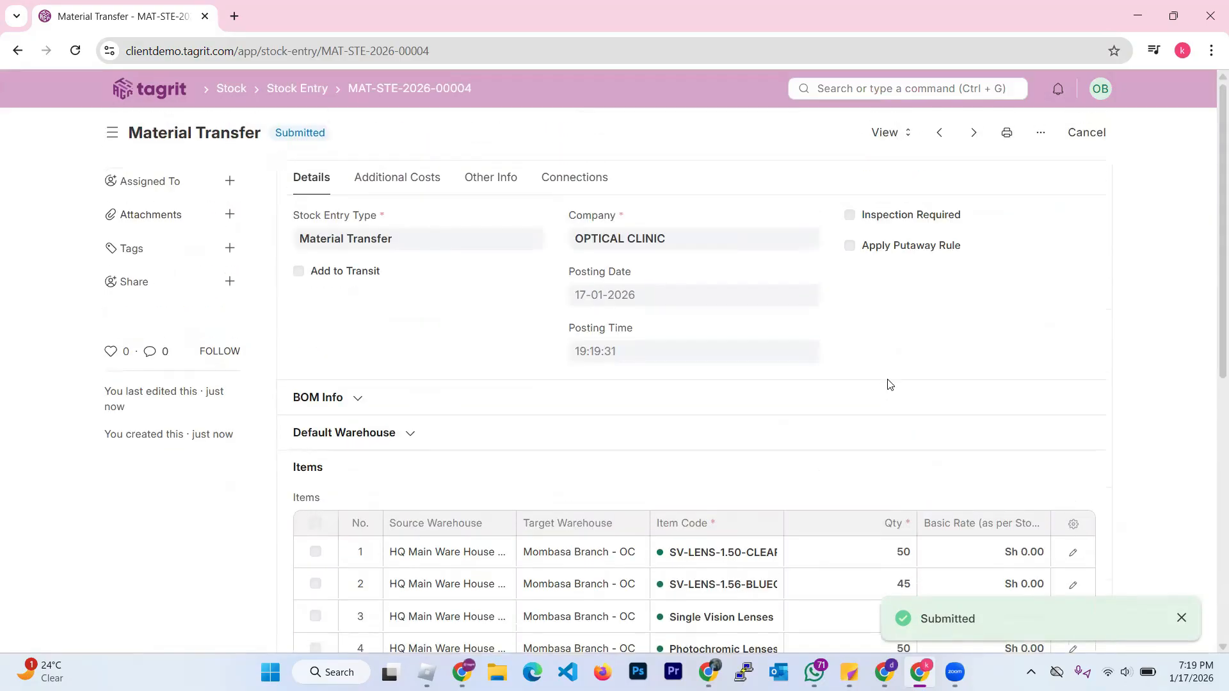
scroll(886, 383, "down", 3)
scroll(886, 378, "up", 3)
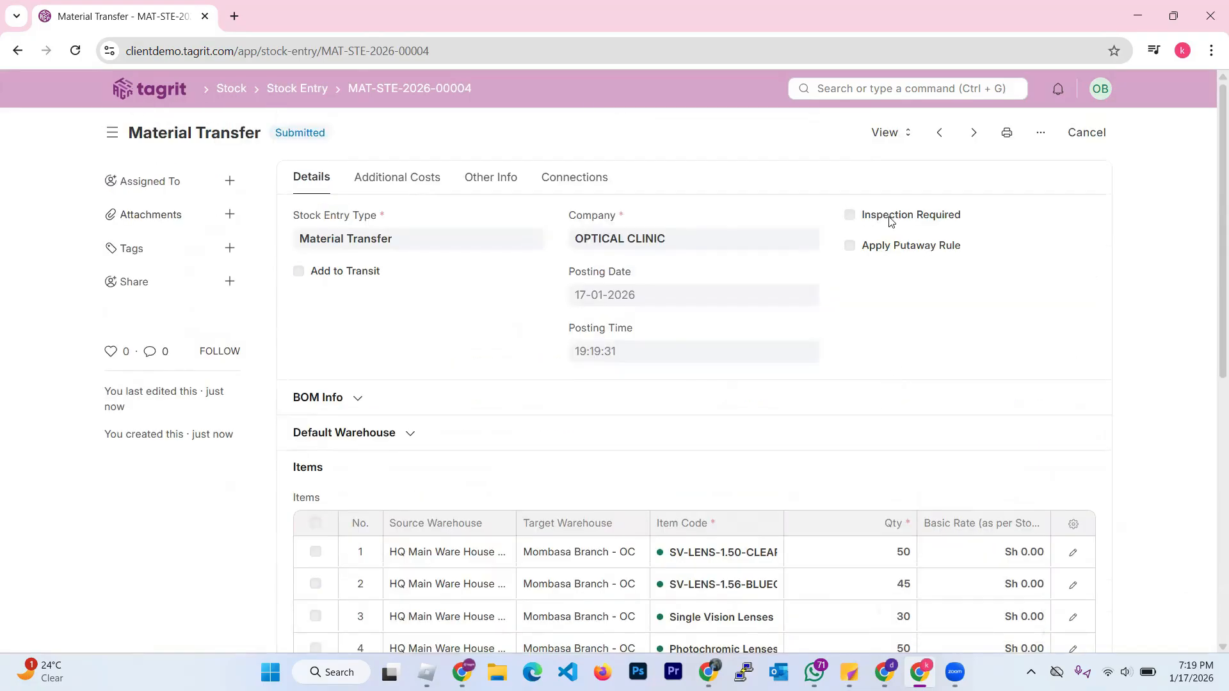
left_click(887, 134)
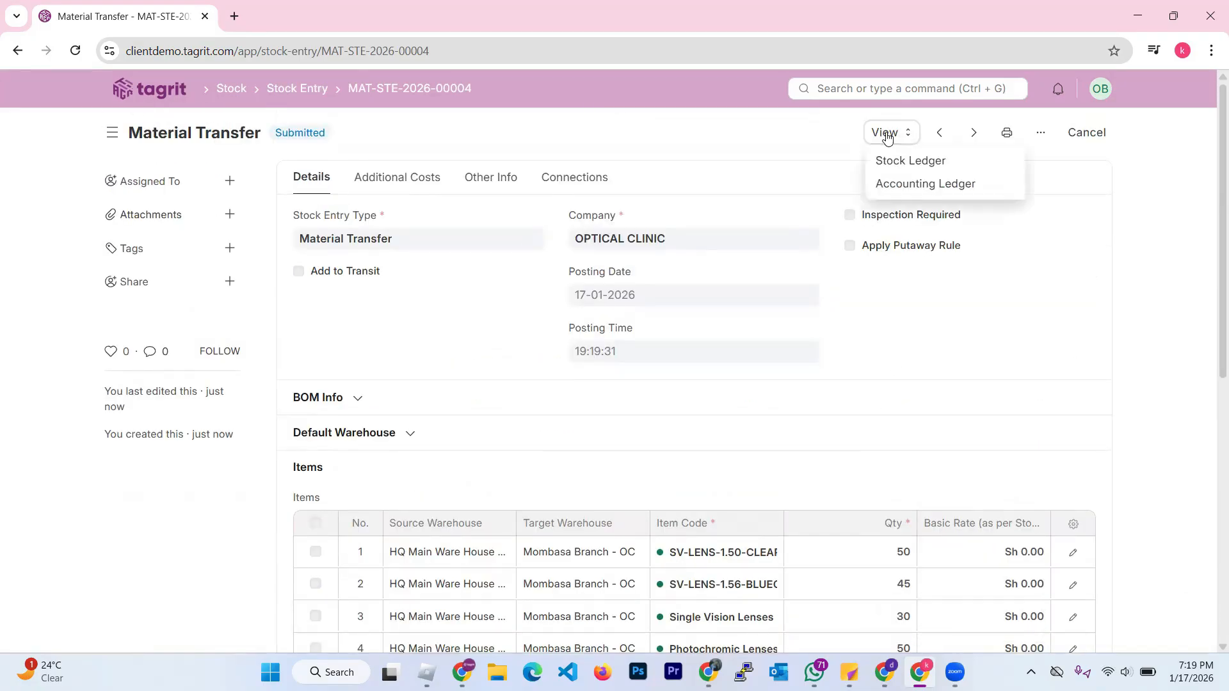
left_click(892, 160)
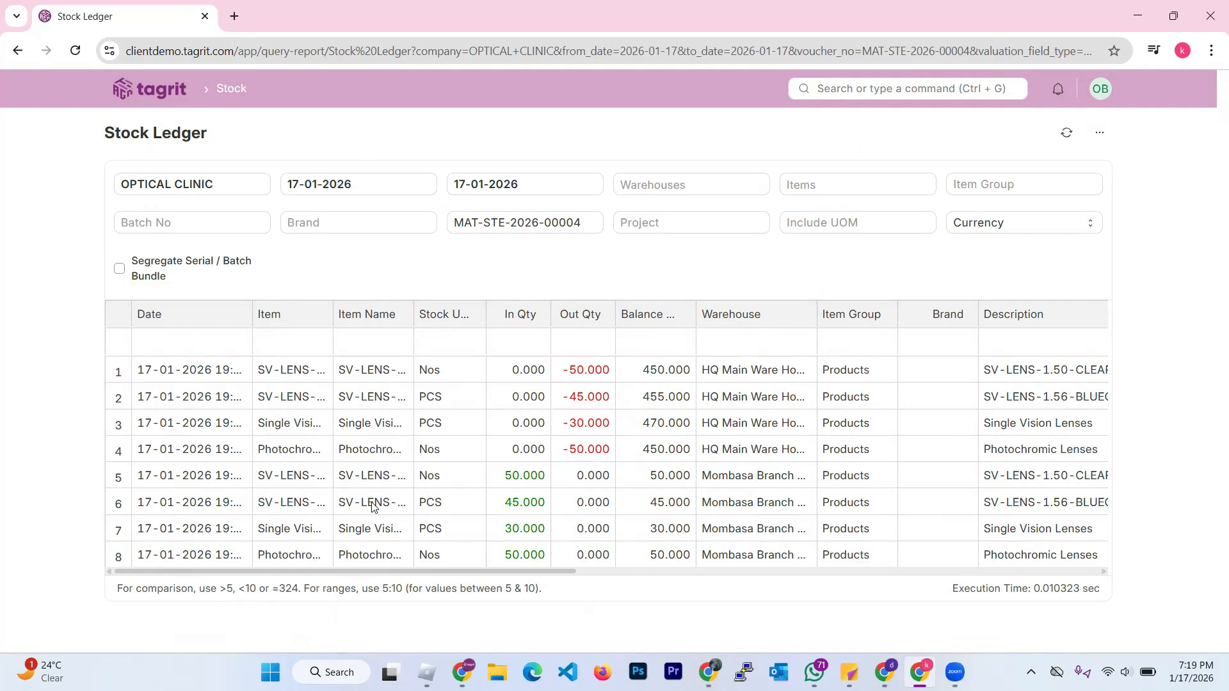
Widen the ledger's Item and Warehouse columns and examine the in, out and balance quantities per warehouse
left_click_drag(332, 305, 463, 306)
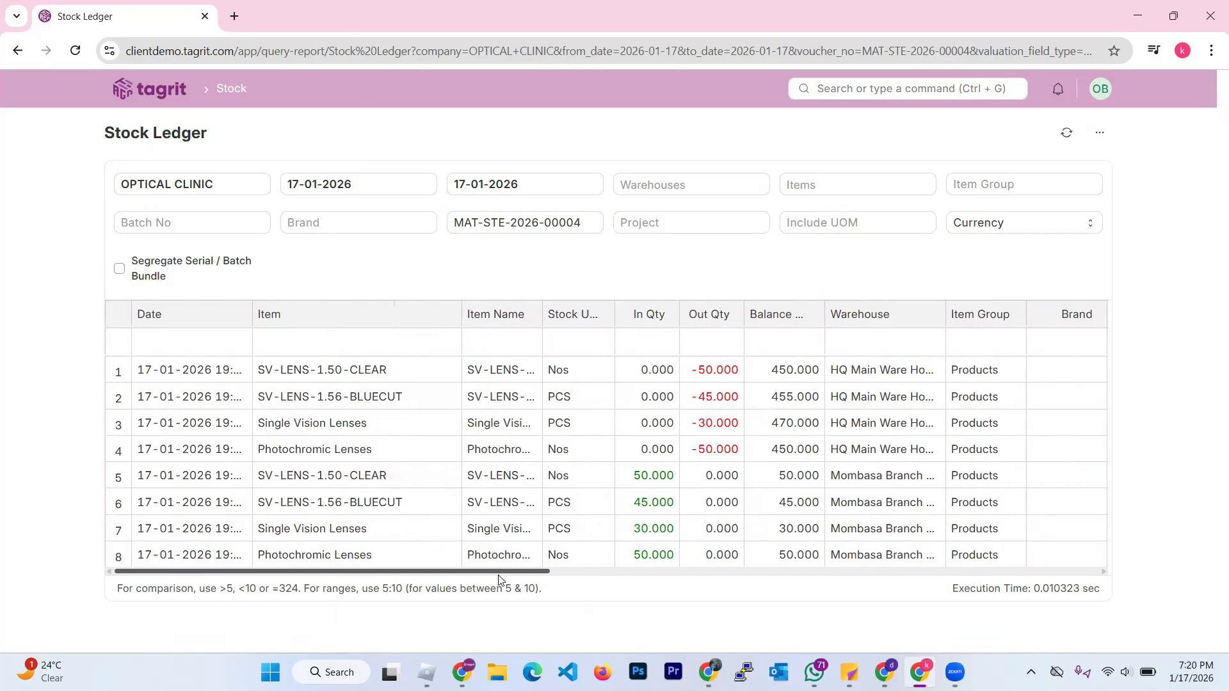
left_click_drag(499, 579, 516, 557)
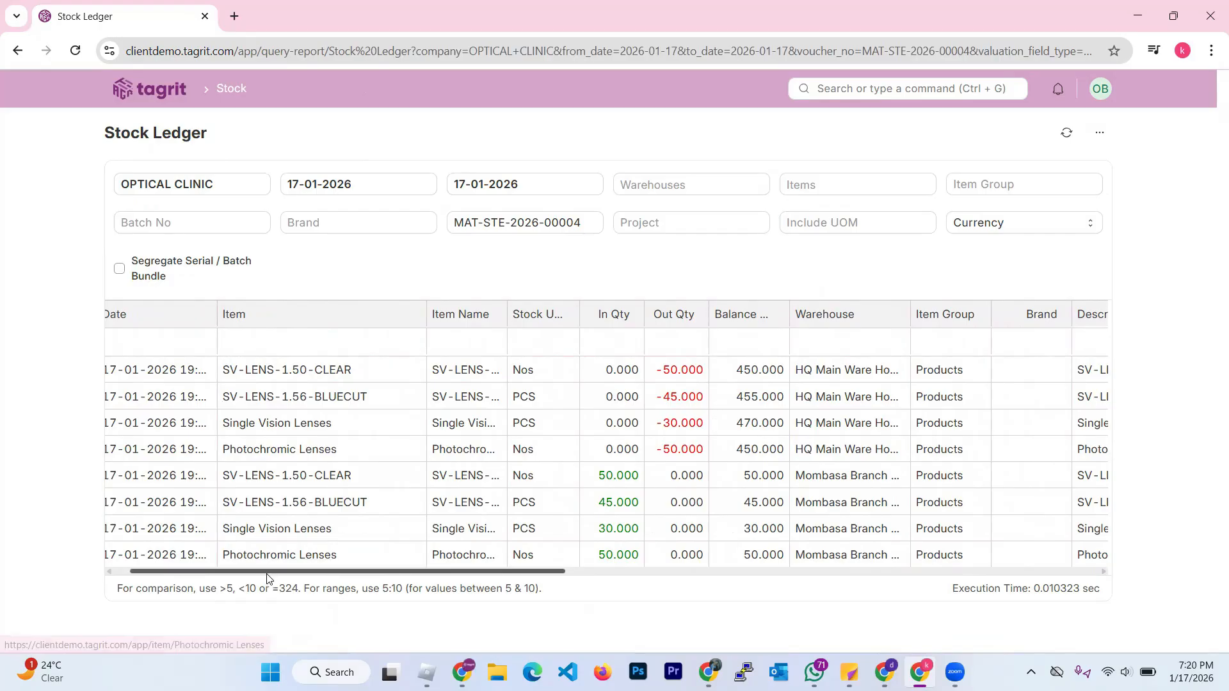
left_click_drag(230, 576, 213, 576)
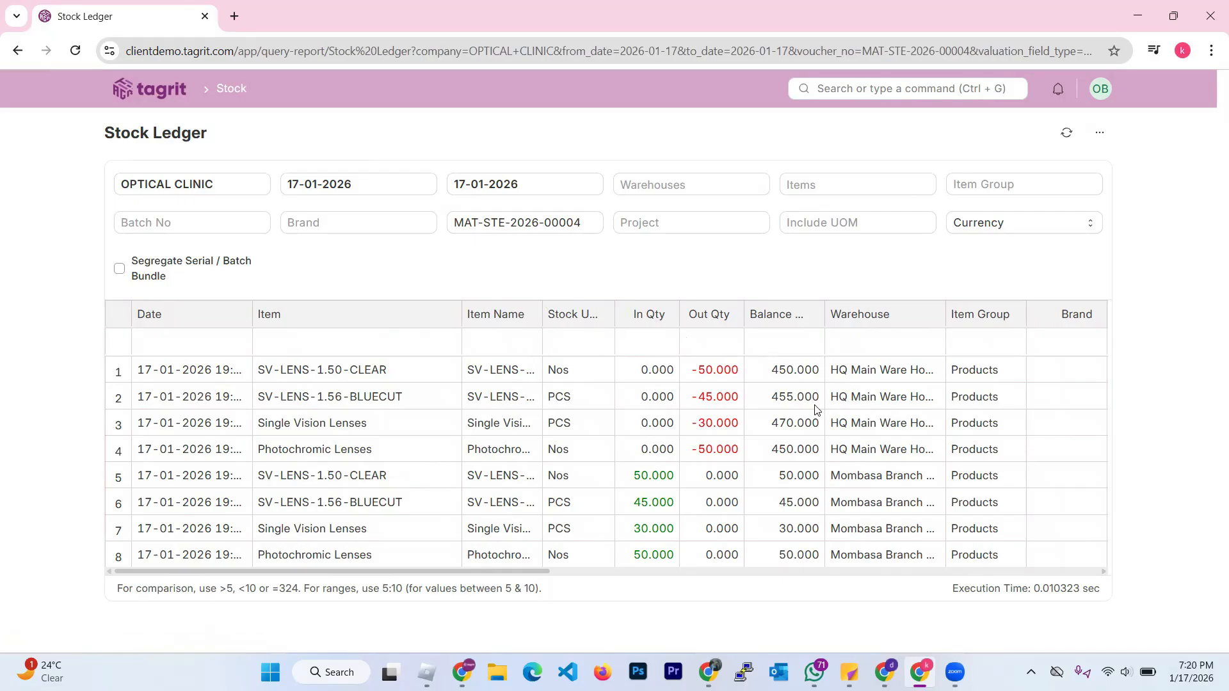
left_click_drag(994, 297, 1010, 299)
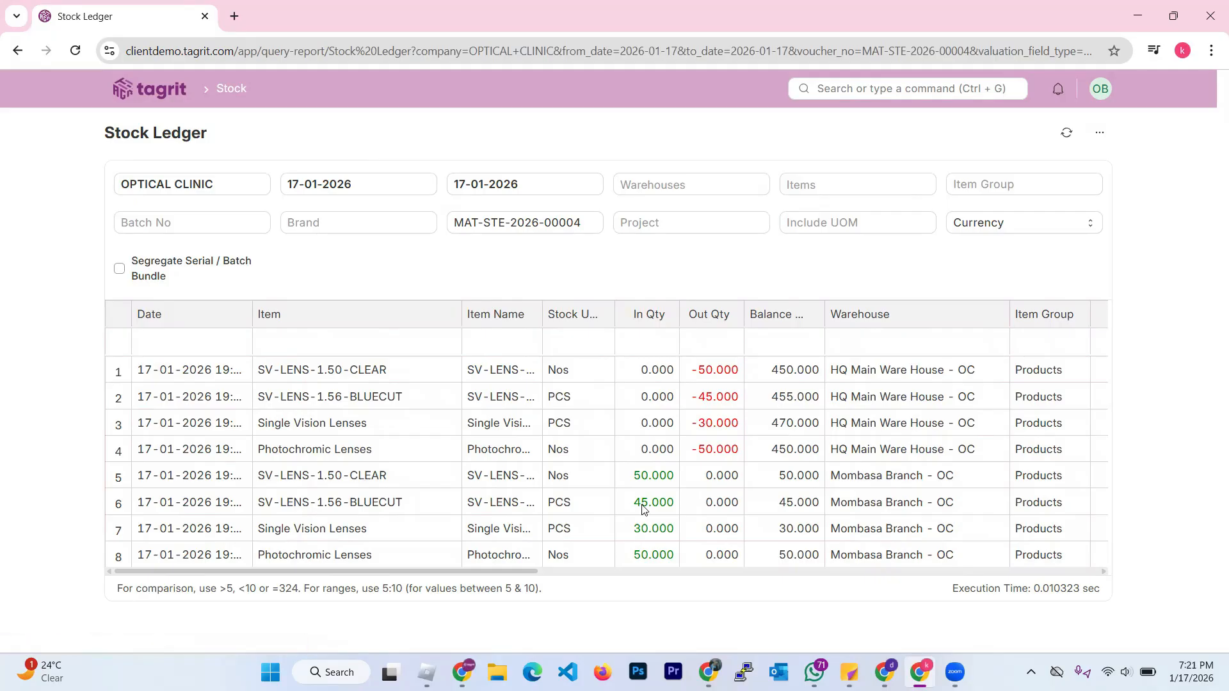
left_click_drag(494, 569, 664, 576)
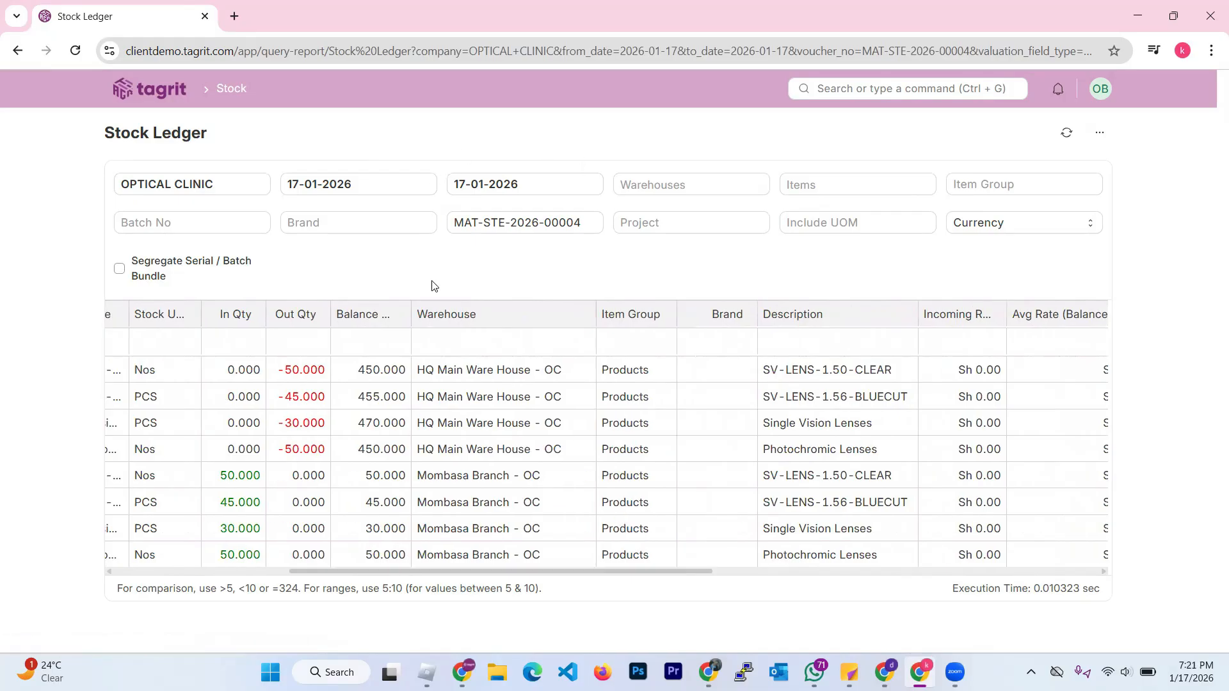
Rebuild the Stock Balance report for HQ Main Ware House - OC in the other browser window and widen the In Qty and Balance Qty columns
left_click(884, 672)
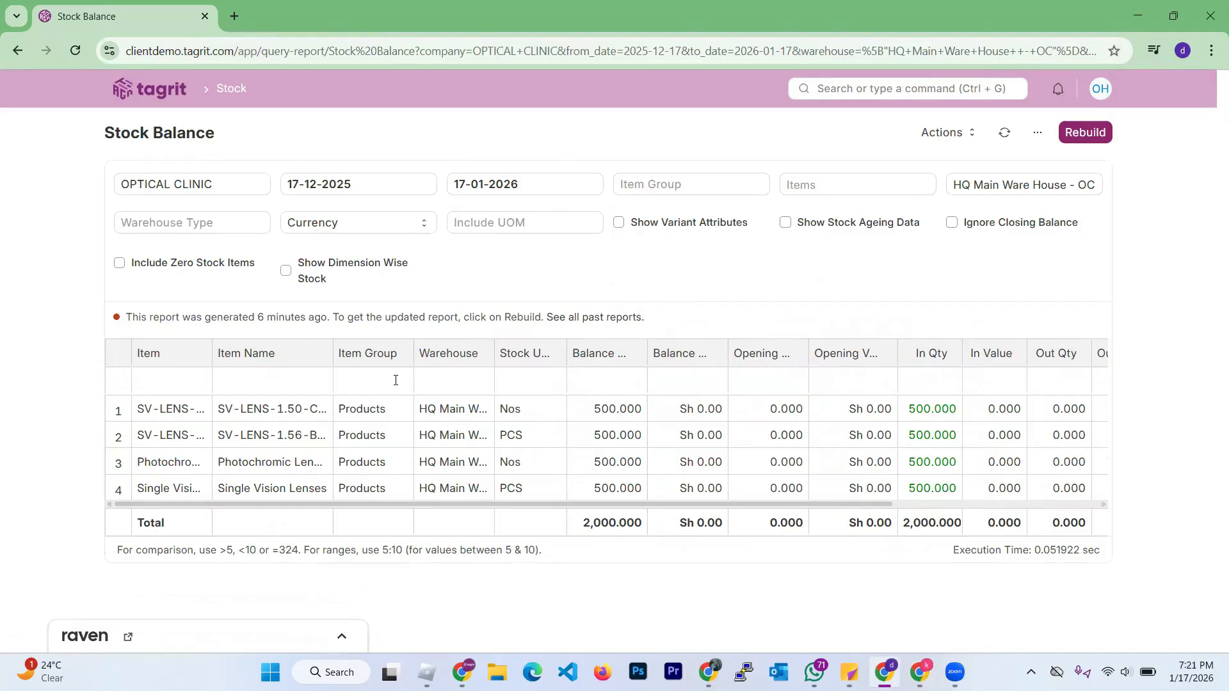
left_click(1088, 138)
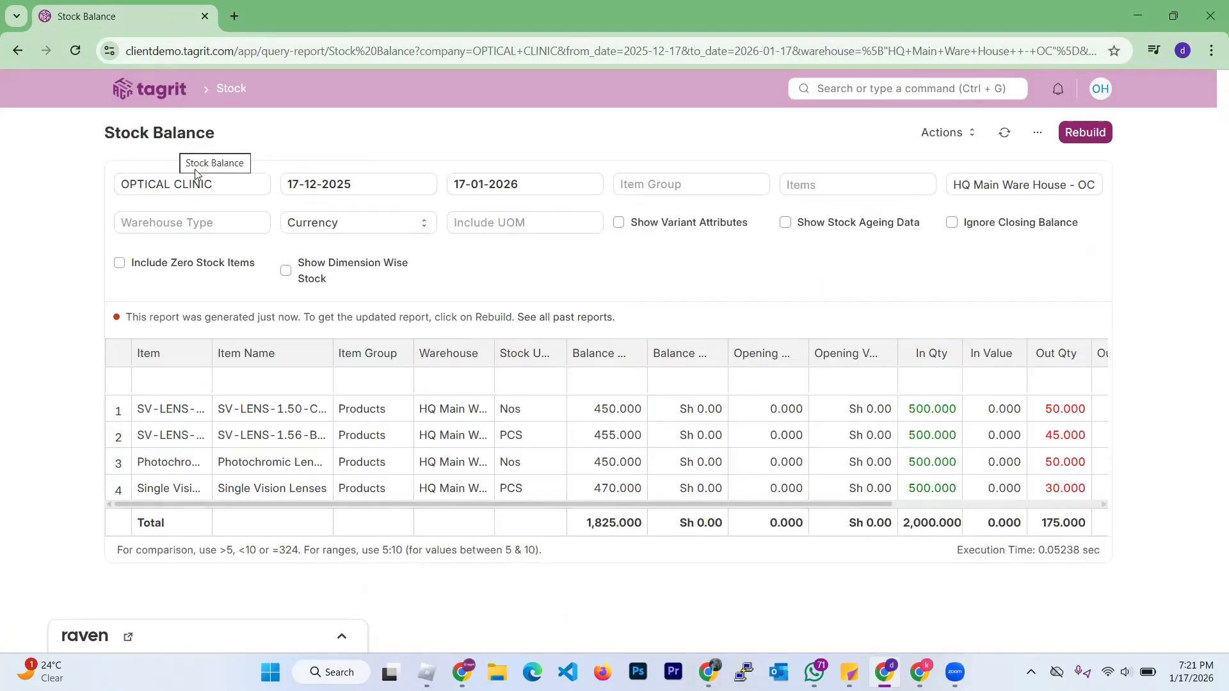
mouse_move(637, 506)
left_mouse_down()
mouse_move(817, 523)
mouse_move(655, 523)
left_mouse_up()
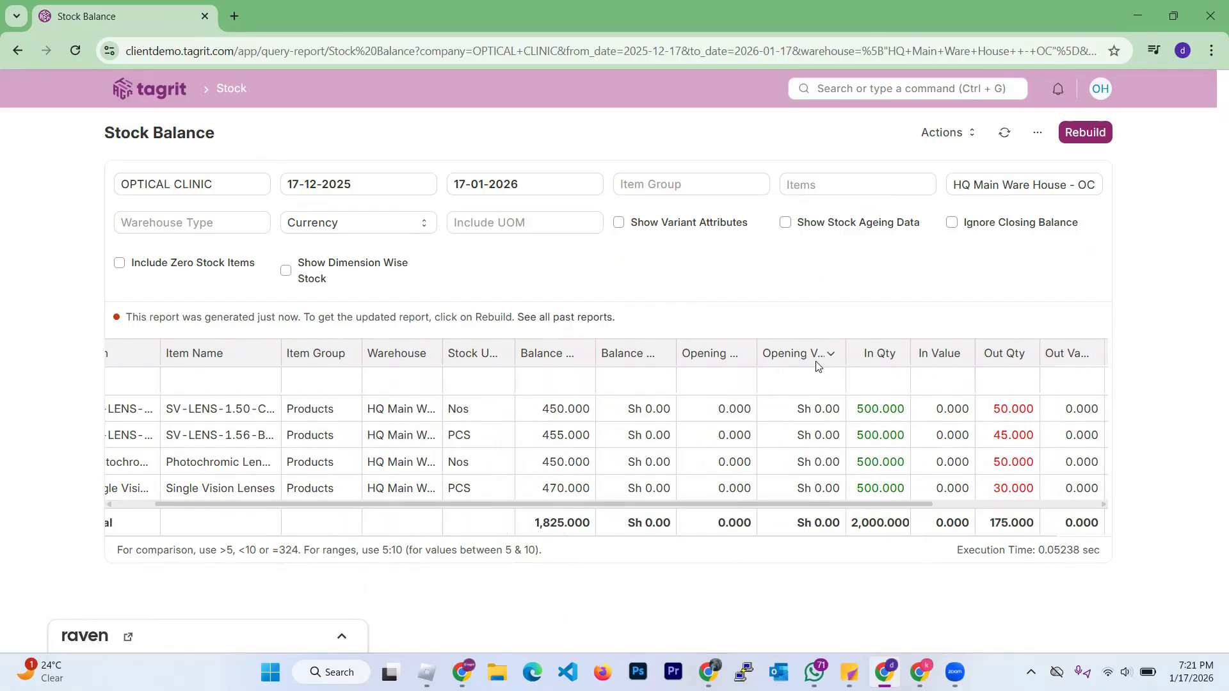
left_click_drag(911, 346, 937, 349)
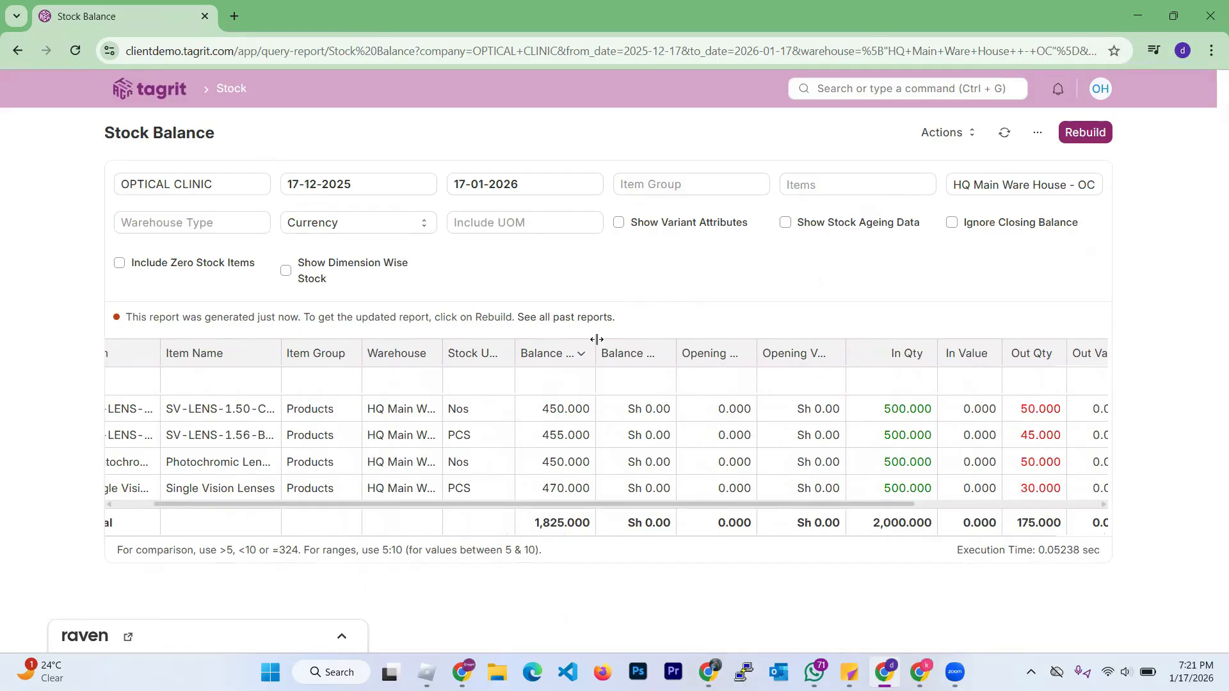
left_click_drag(597, 339, 666, 340)
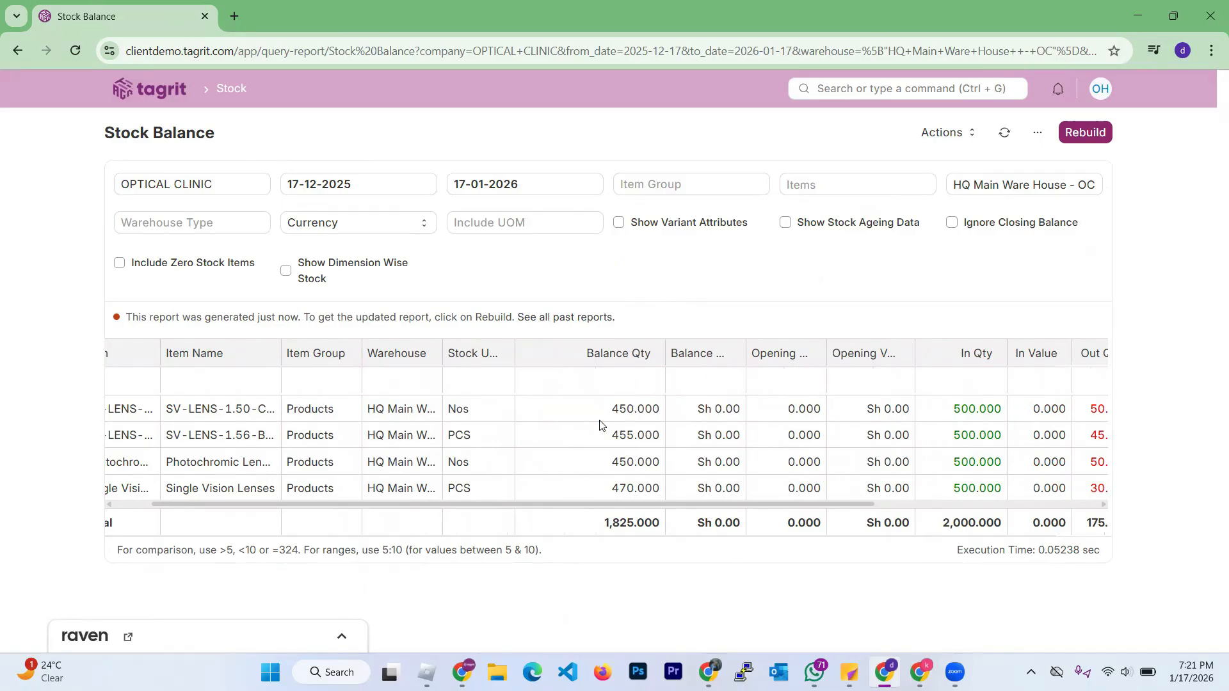
Compare the in, out and balance quantities of each lens item at HQ, and widen the Warehouse column
left_click(973, 416)
left_click_drag(870, 504, 930, 504)
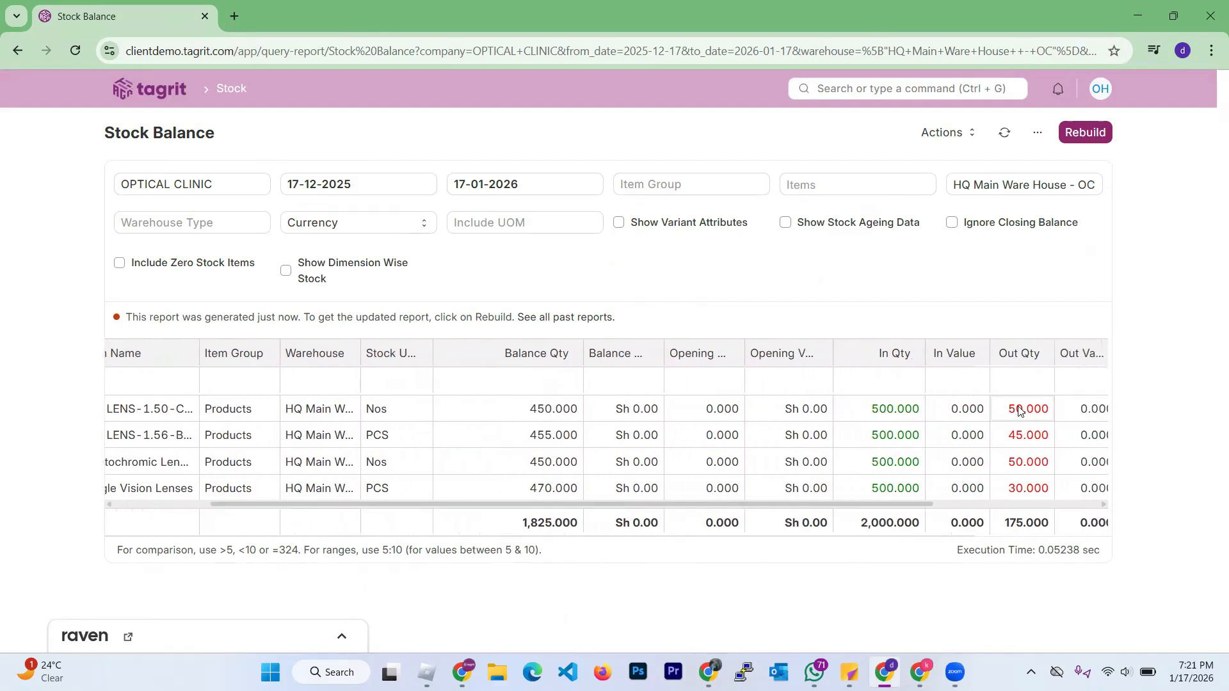
left_click(534, 415)
left_click(900, 441)
left_click(1009, 442)
left_click(535, 439)
left_click(1031, 468)
left_click(889, 471)
left_click(1029, 469)
left_click(879, 490)
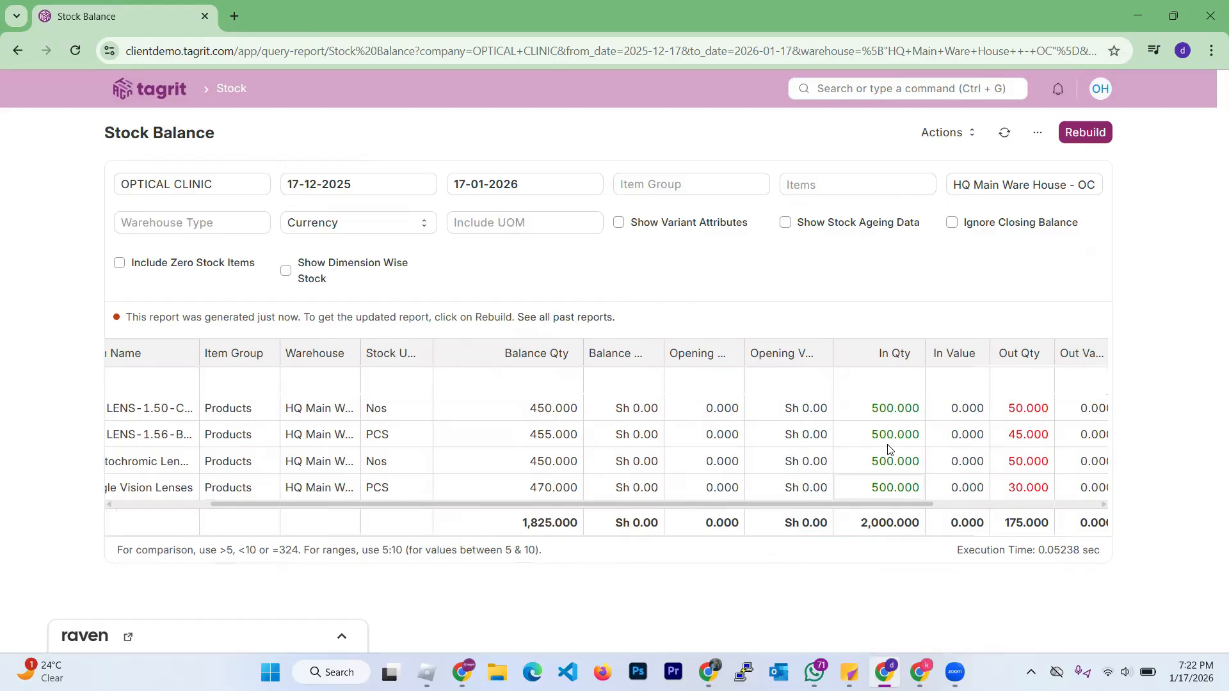
left_click(1027, 492)
left_click(542, 493)
left_click_drag(545, 501, 361, 521)
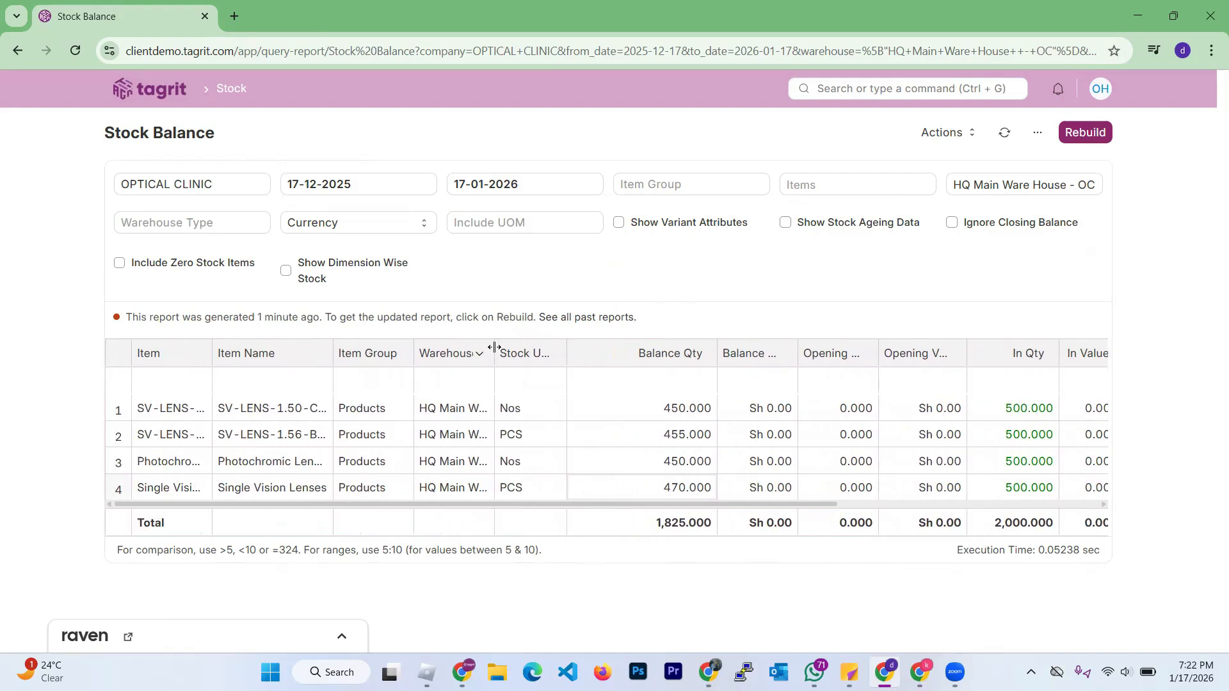
left_click_drag(493, 349, 578, 349)
left_click_drag(628, 505, 999, 524)
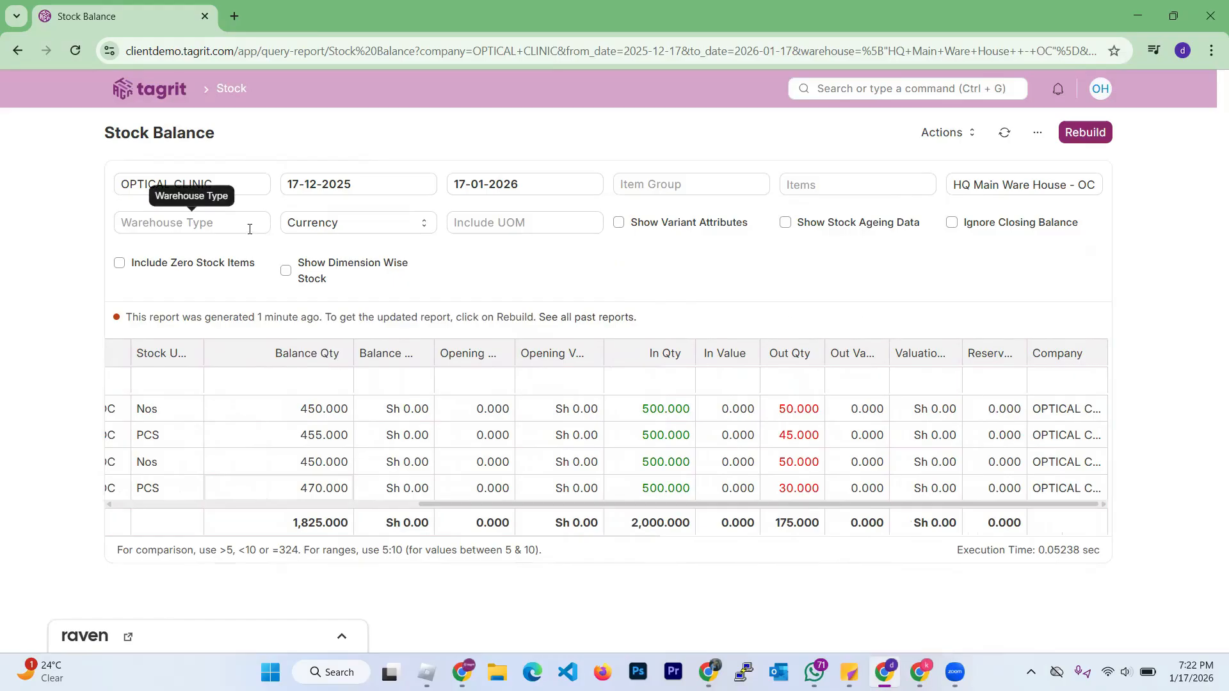
Show the stock balance for Mombasa Branch - OC from 01-12-2025 to 17-01-2026 and review each item's quantities
left_click(1010, 181)
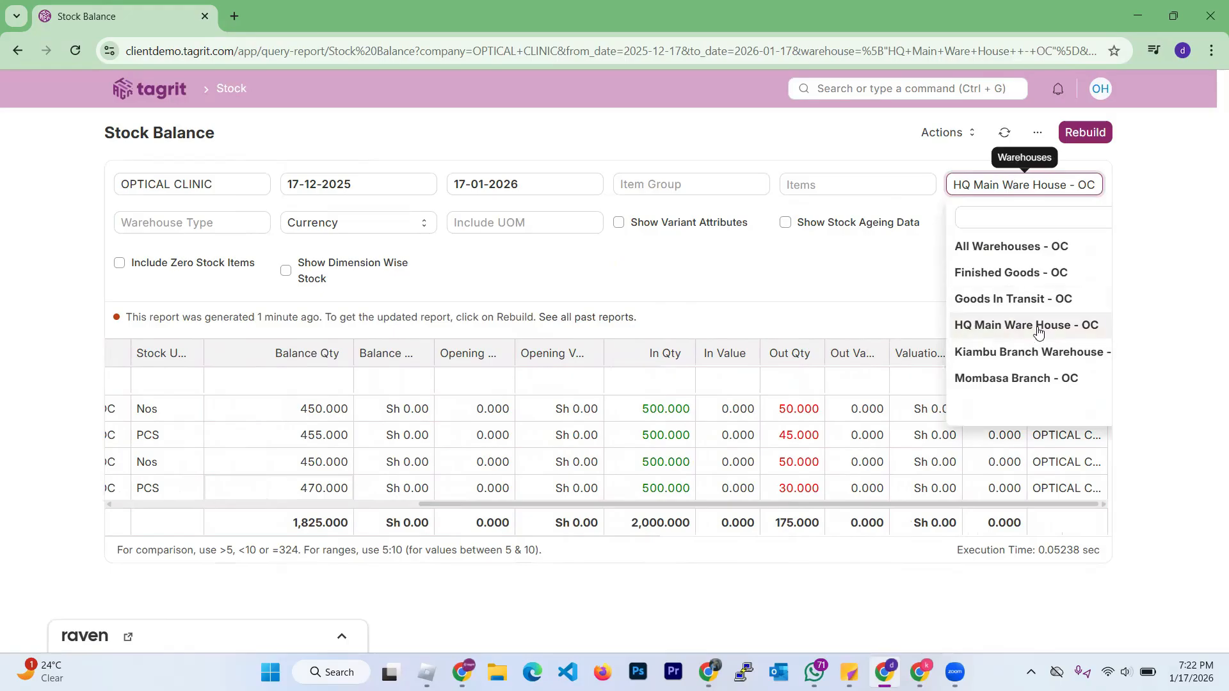
left_click(1012, 380)
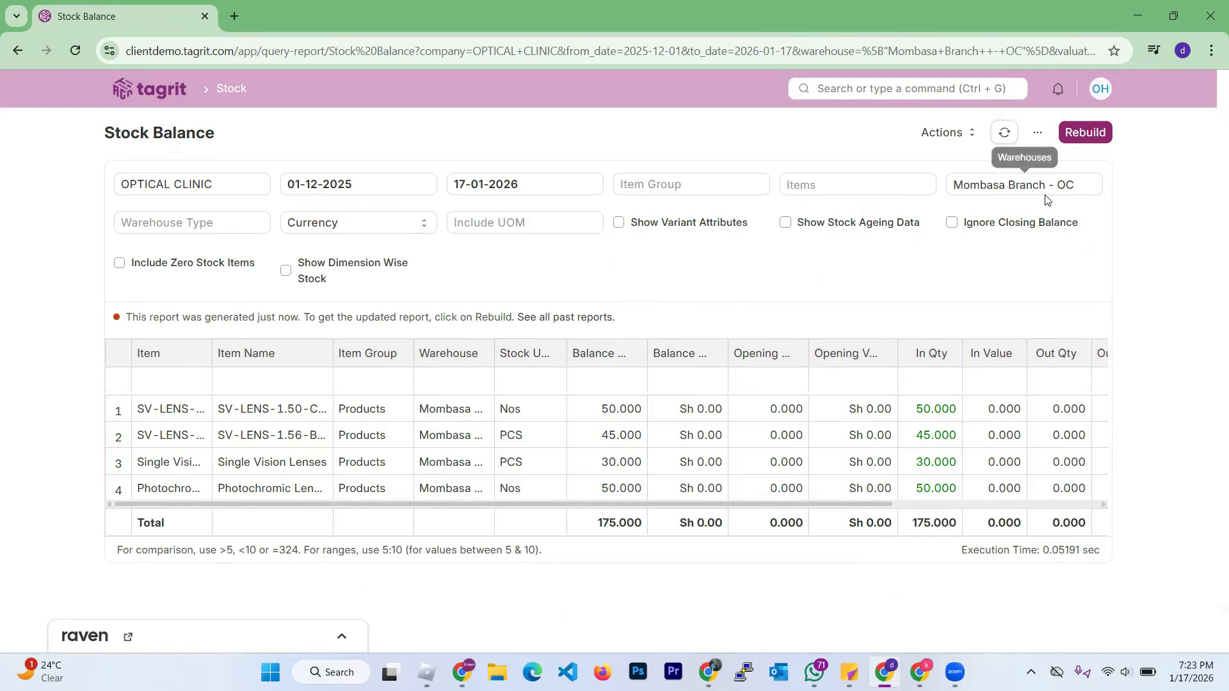
left_click_drag(212, 341, 301, 351)
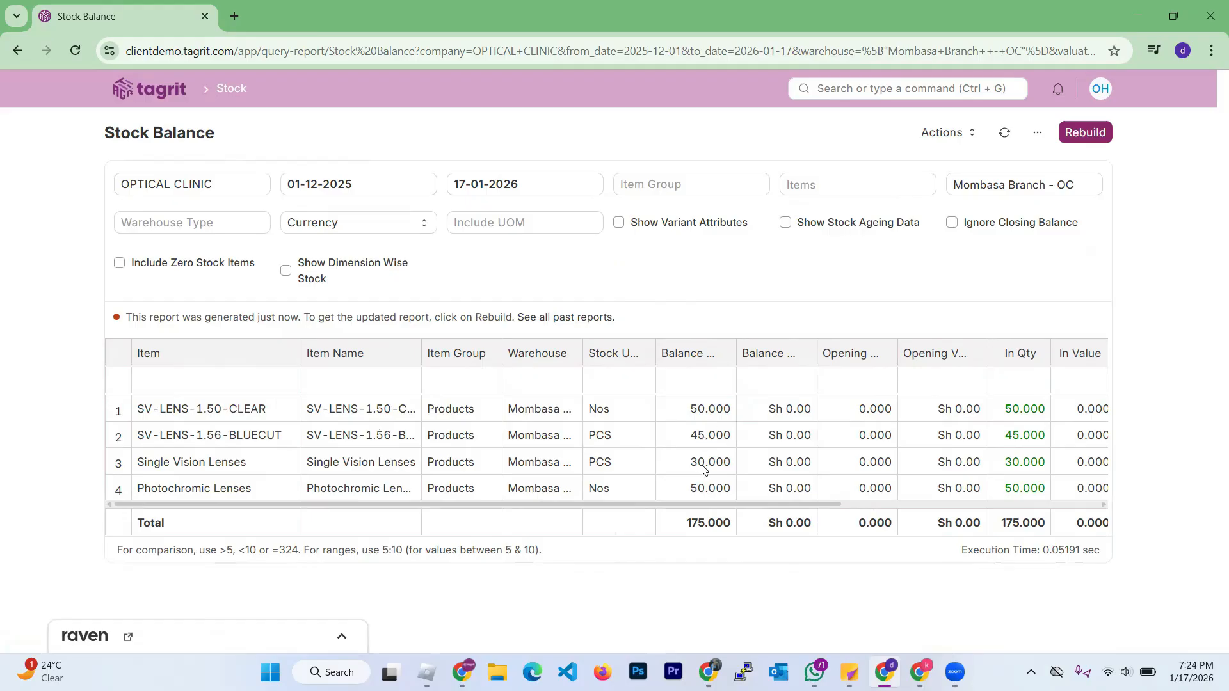
left_click_drag(736, 506, 891, 510)
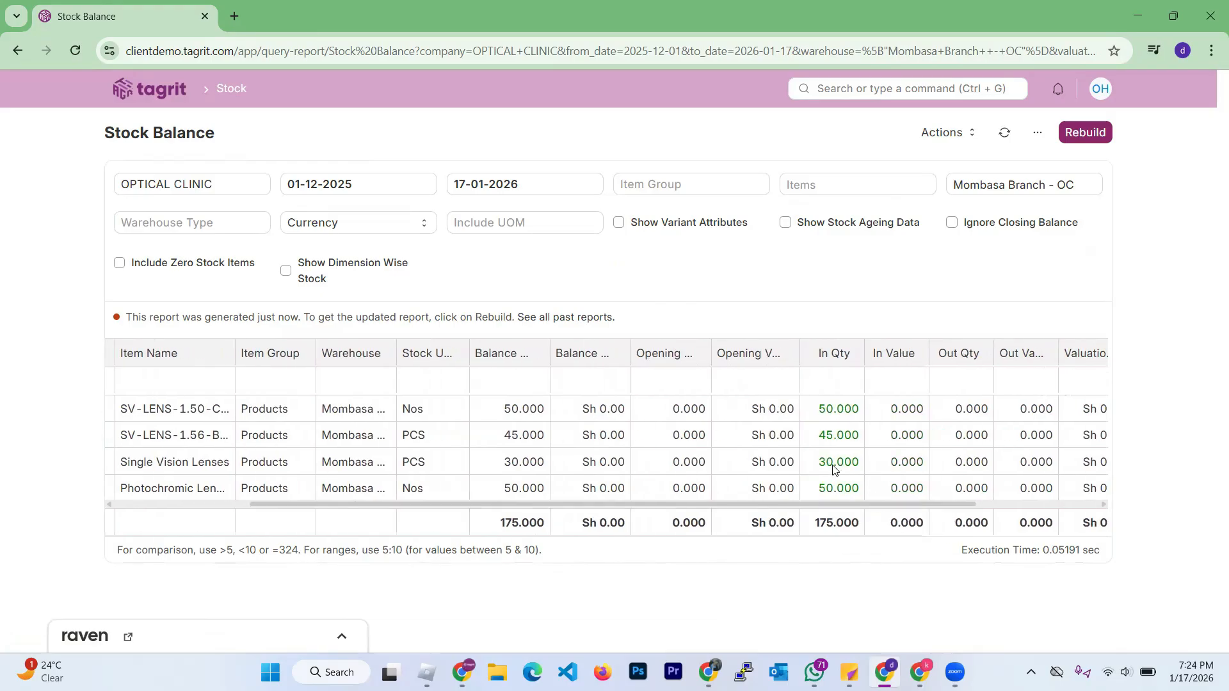
left_click_drag(882, 505, 1050, 525)
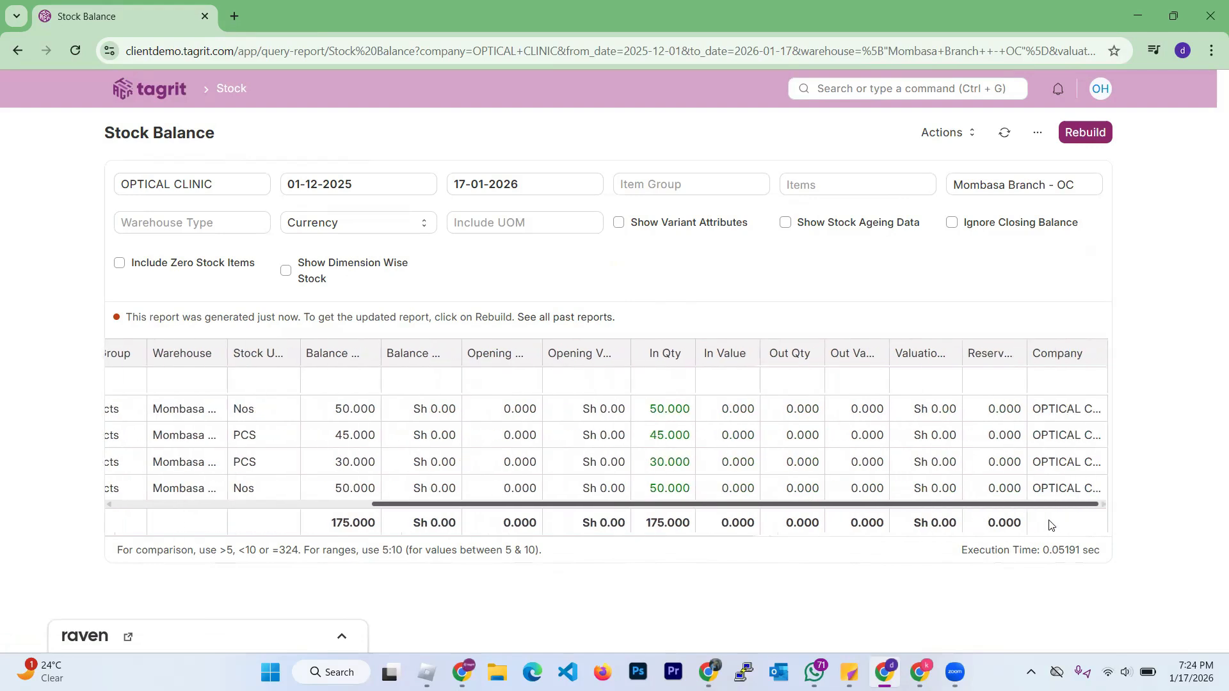
left_click_drag(723, 512, 277, 510)
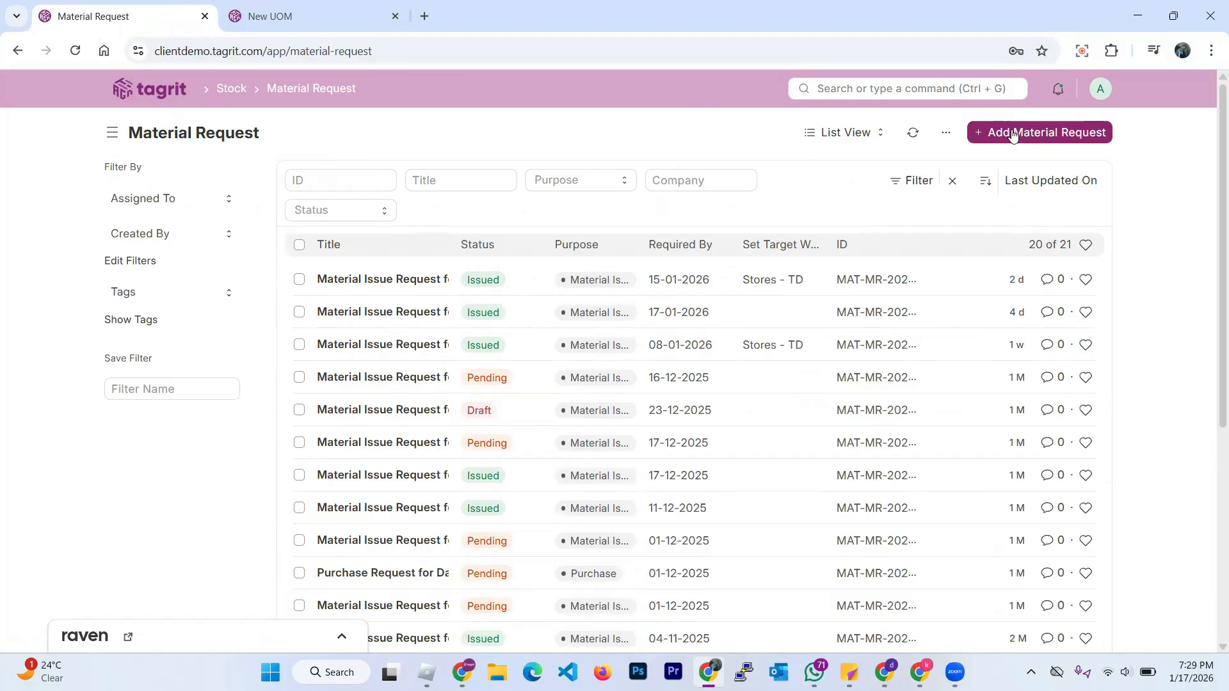
Start a new material request with Mombasa Branch - OC as the warehouse to issue from
left_click(1009, 132)
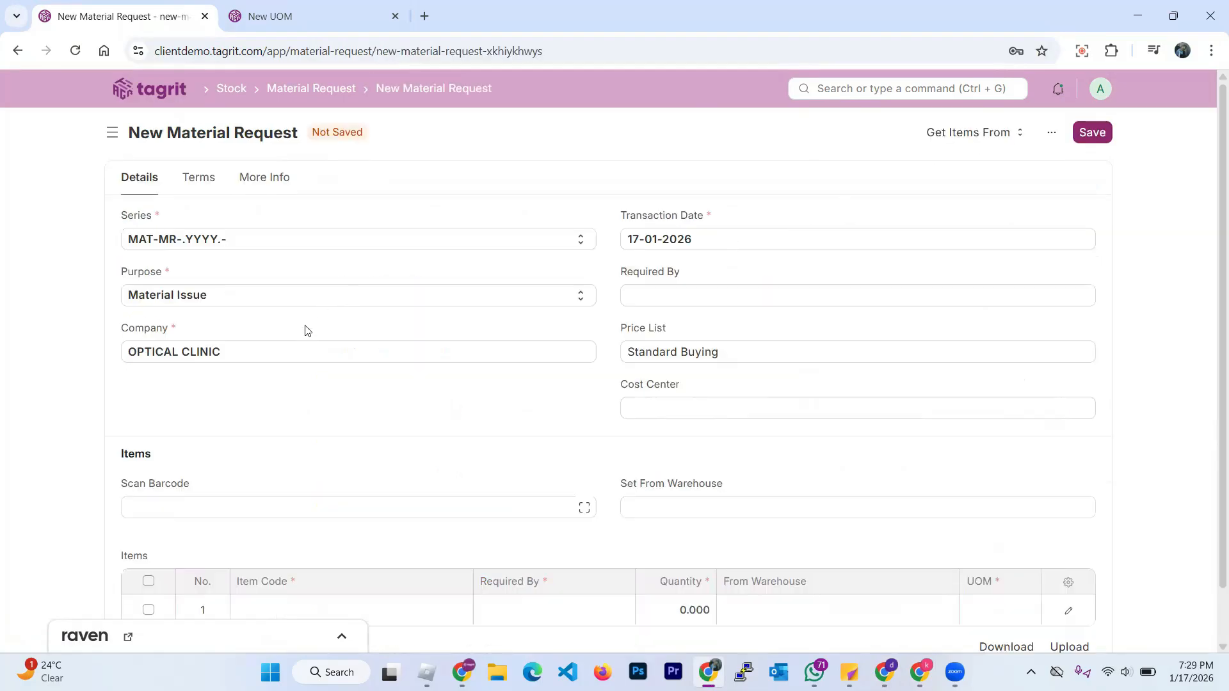
scroll(305, 330, "down", 1)
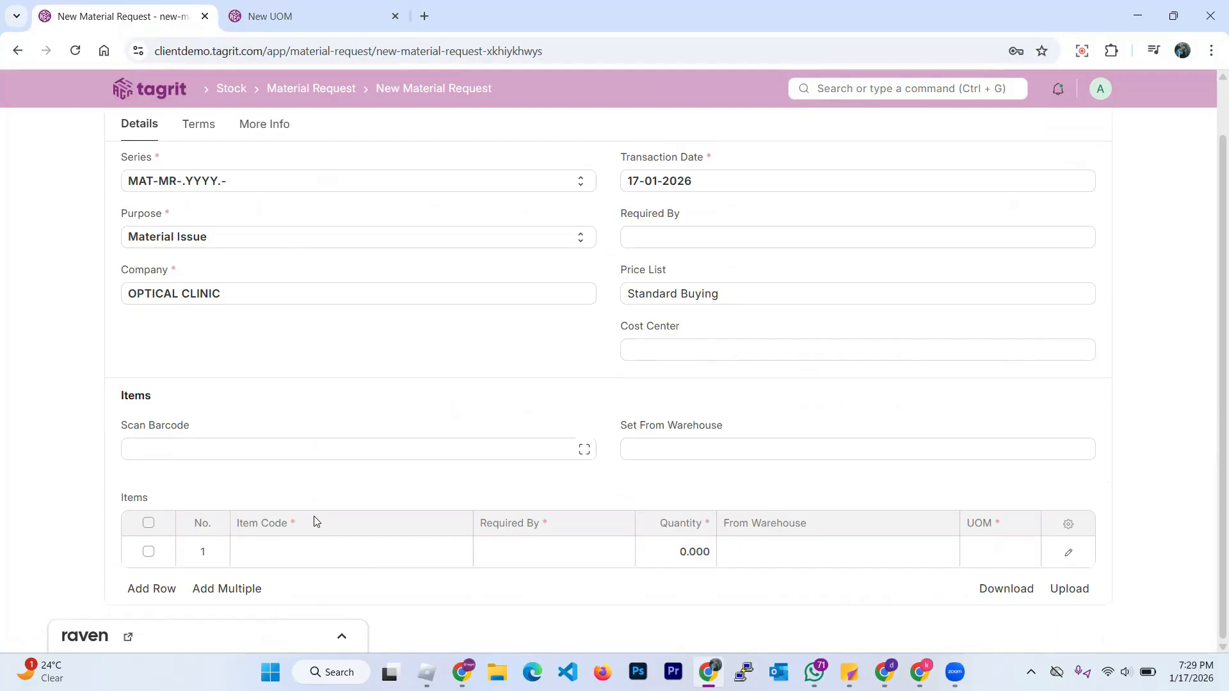
left_click(680, 440)
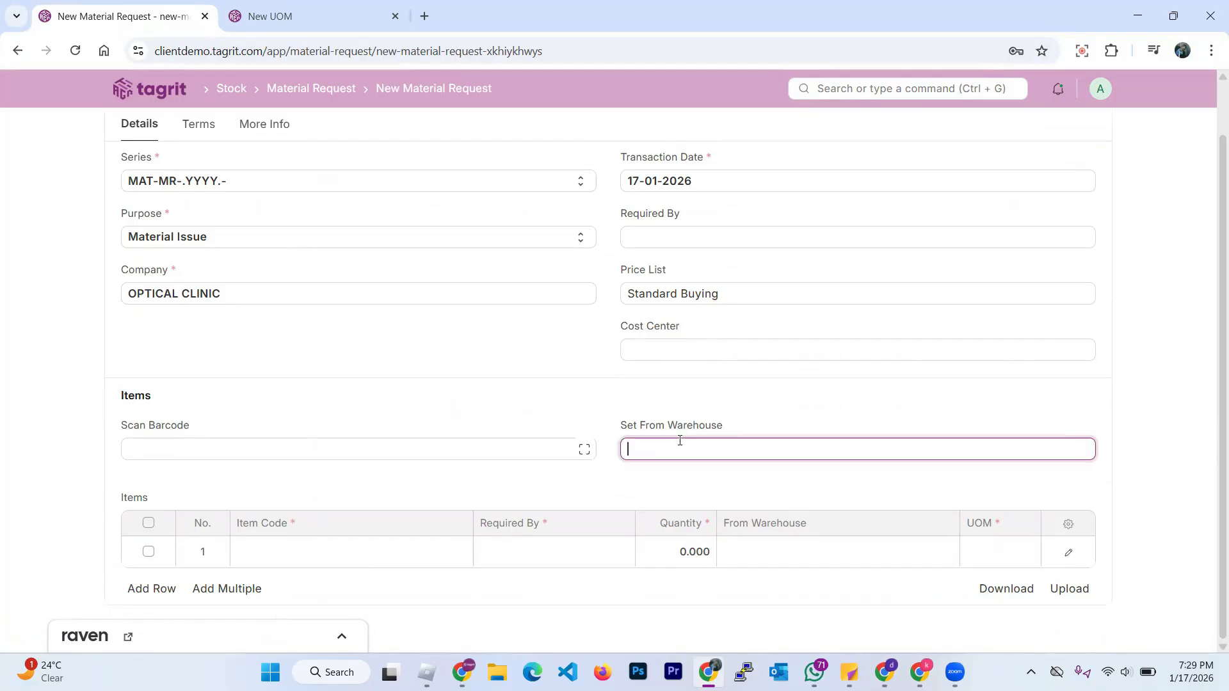
scroll(687, 417, "down", 1)
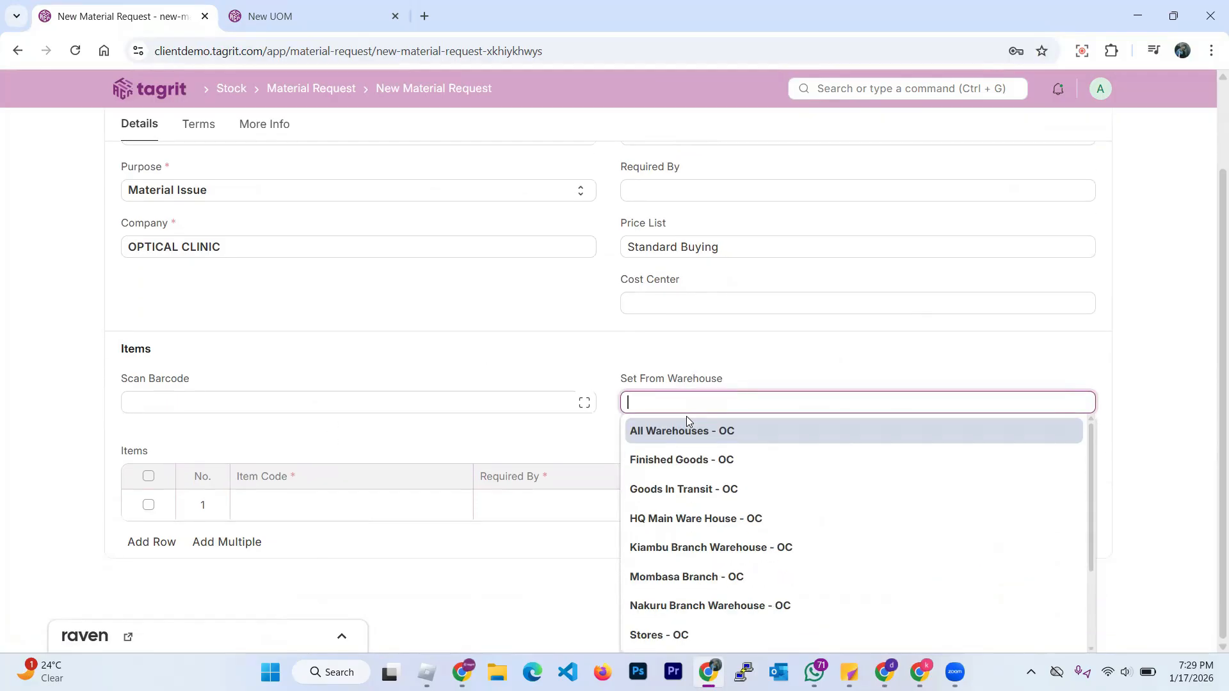
scroll(686, 417, "up", 2)
scroll(688, 416, "down", 2)
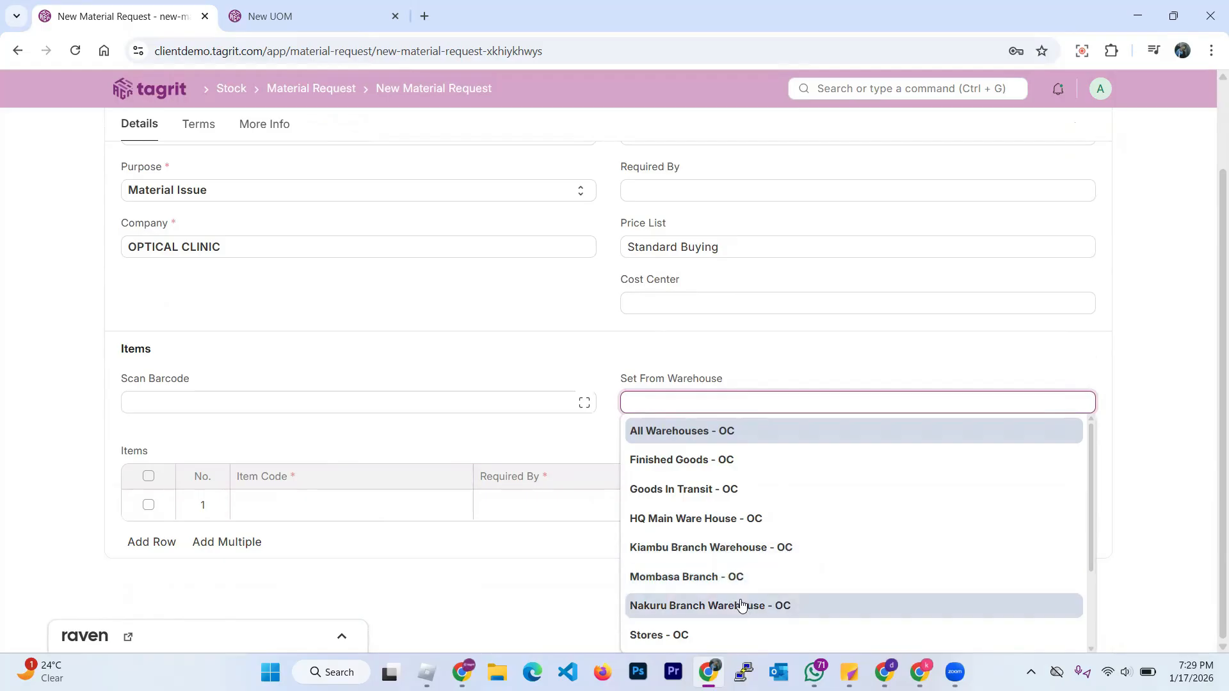
left_click(732, 579)
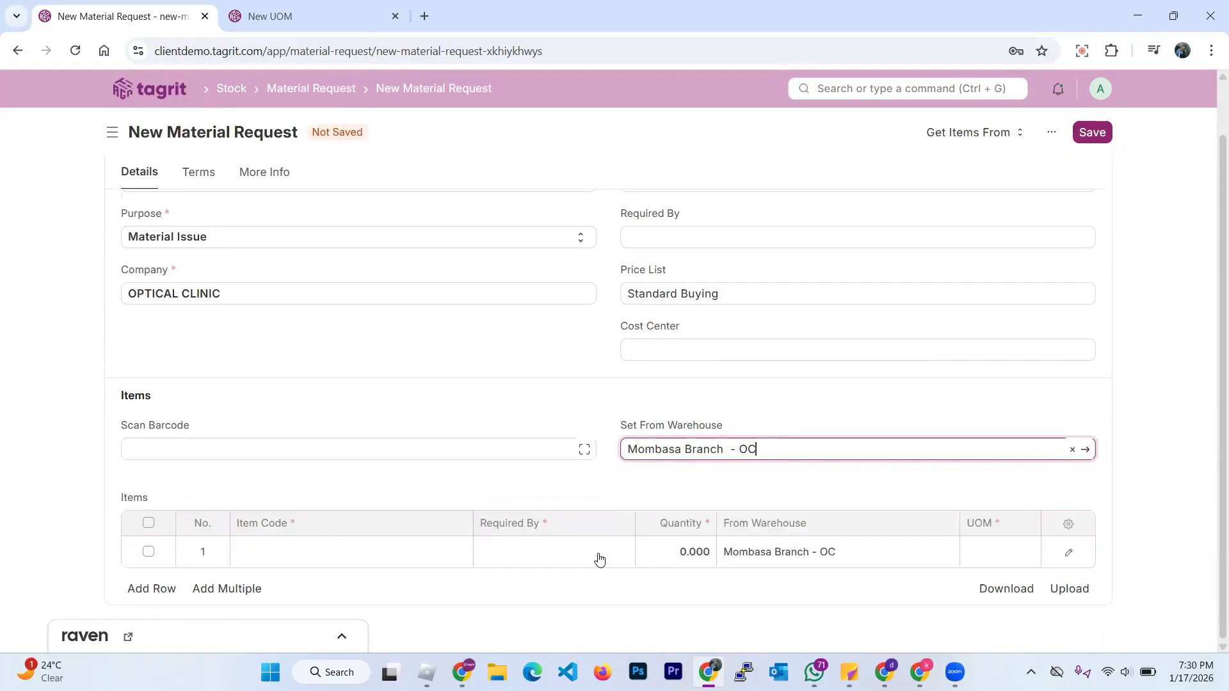
Enter Photochromic Lenses as the request's first item, required by 17-01-2026
left_click(322, 557)
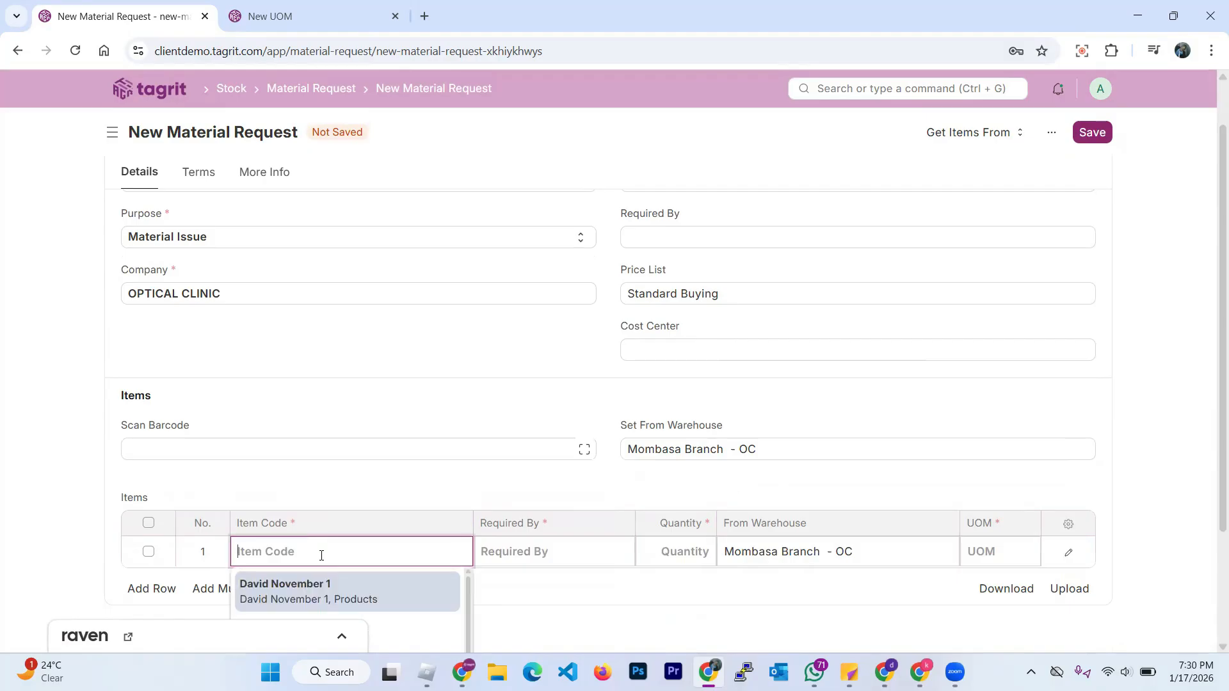
scroll(425, 474, "down", 2)
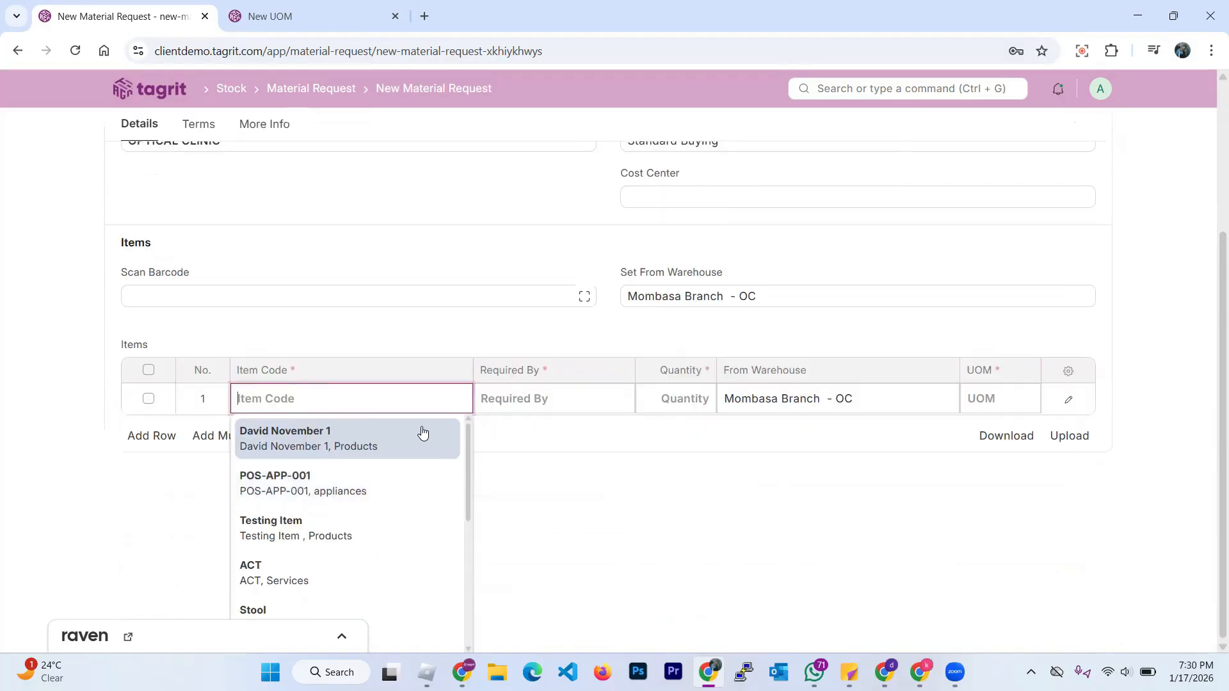
type("lense")
left_click(329, 506)
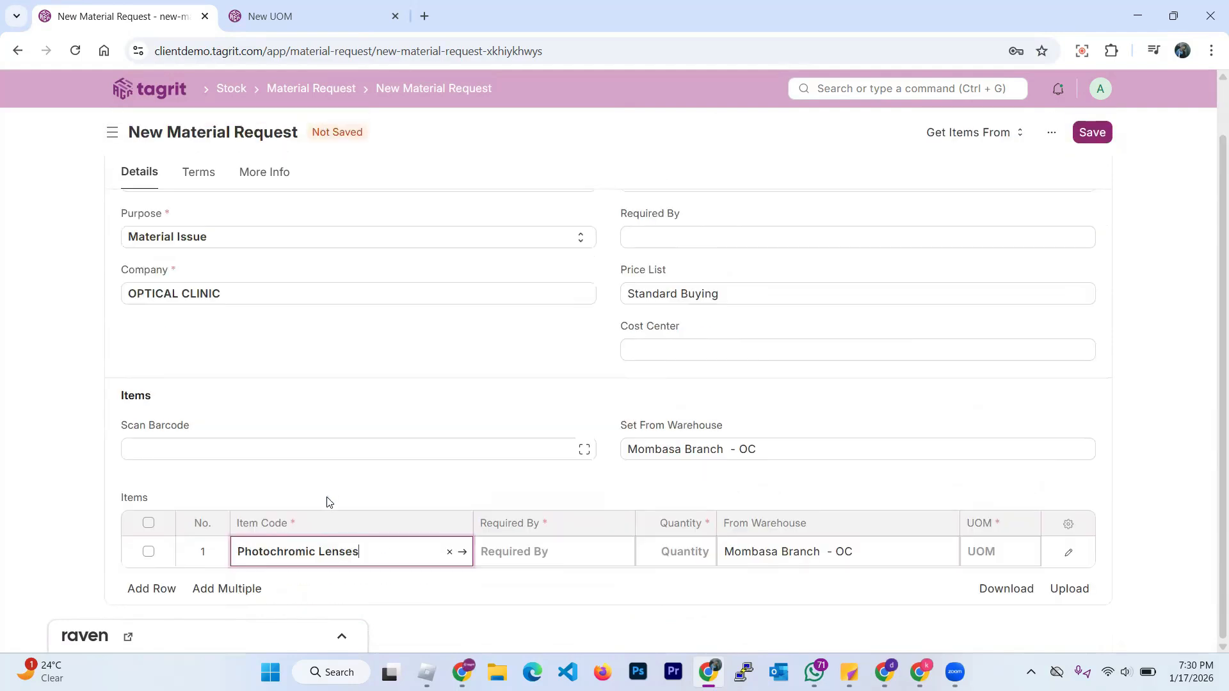
left_click(535, 550)
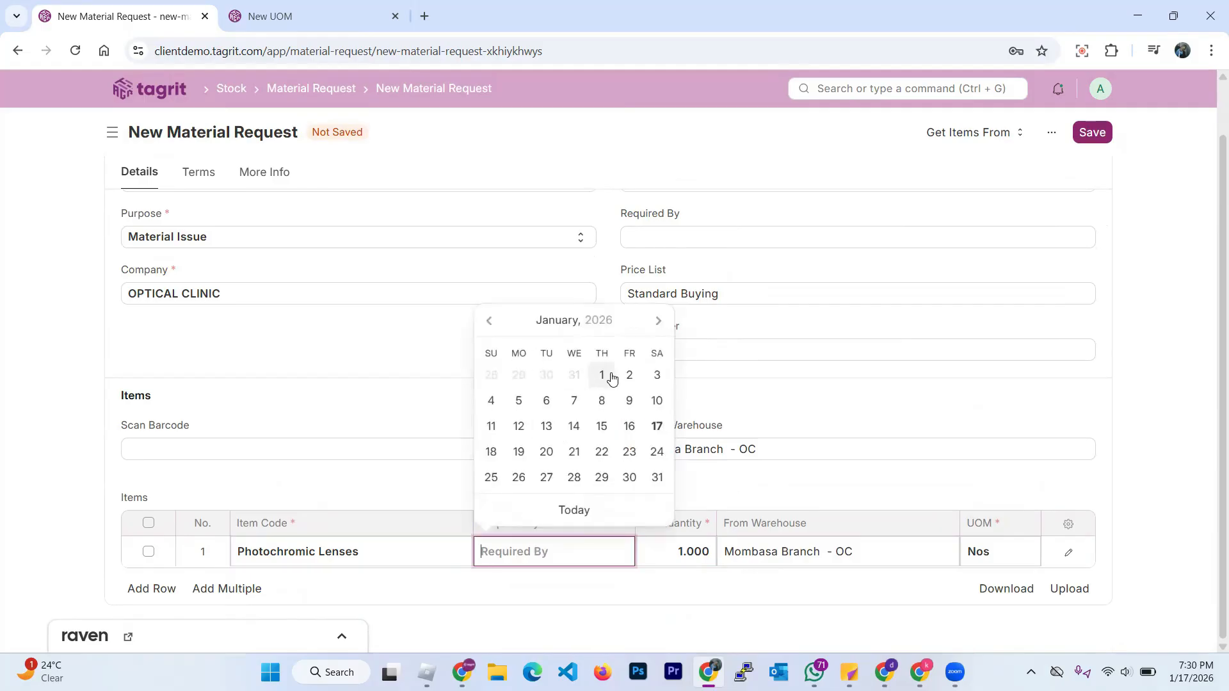
left_click(655, 426)
Add a second item row to the material request for SV-LENS-1.50-CLEAR
scroll(491, 452, "up", 1)
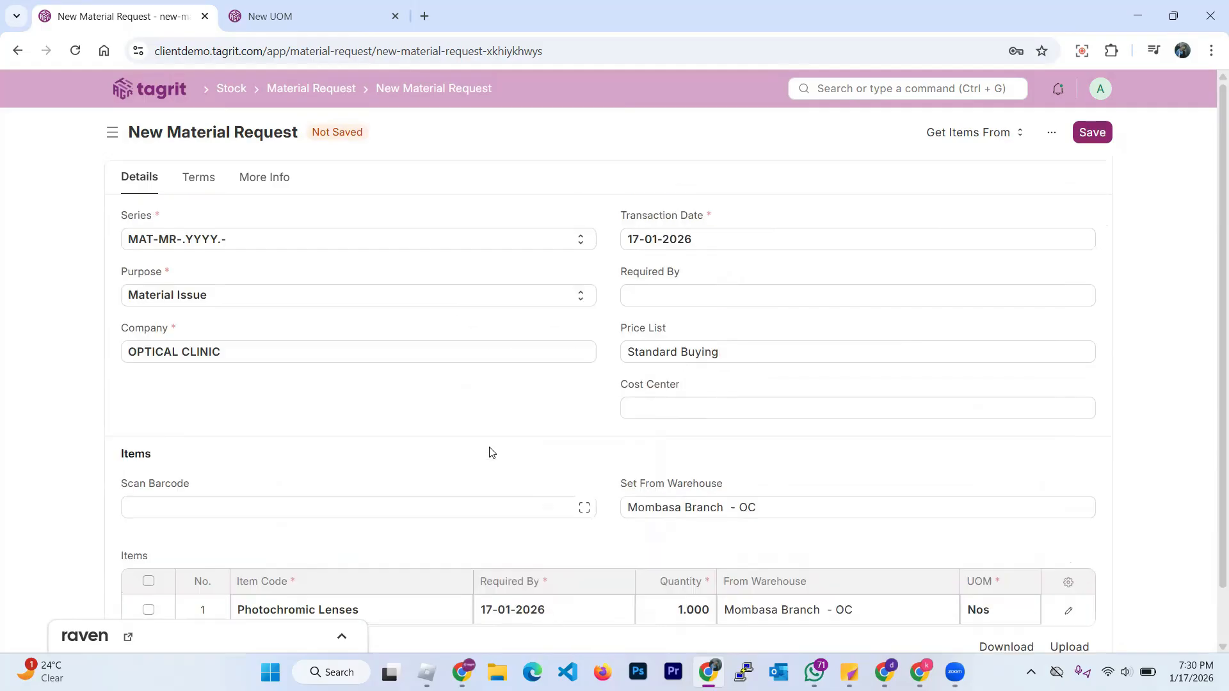
scroll(482, 438, "down", 1)
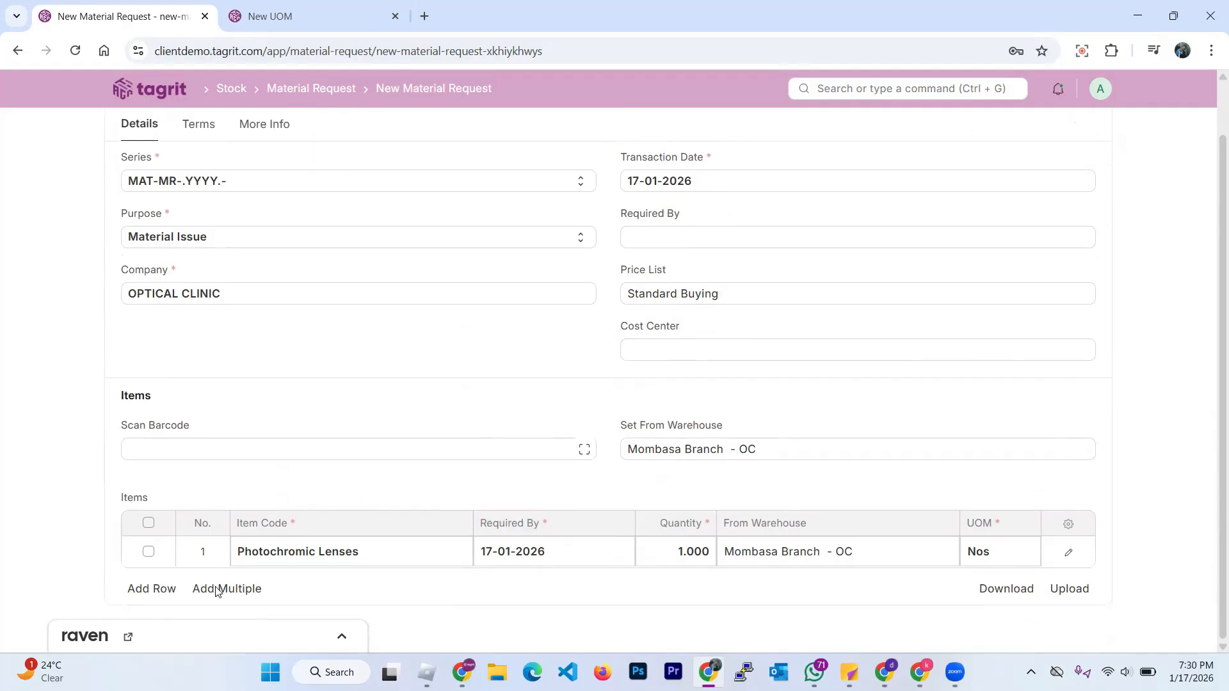
left_click(165, 588)
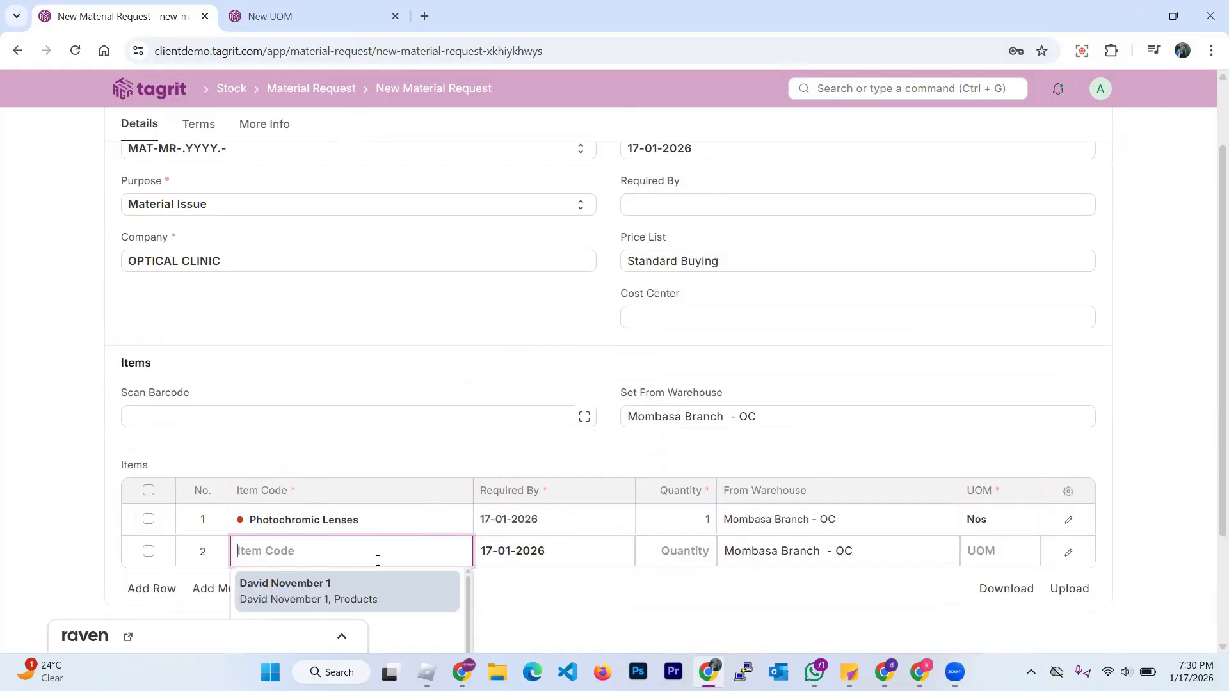
type("lens")
left_click(340, 431)
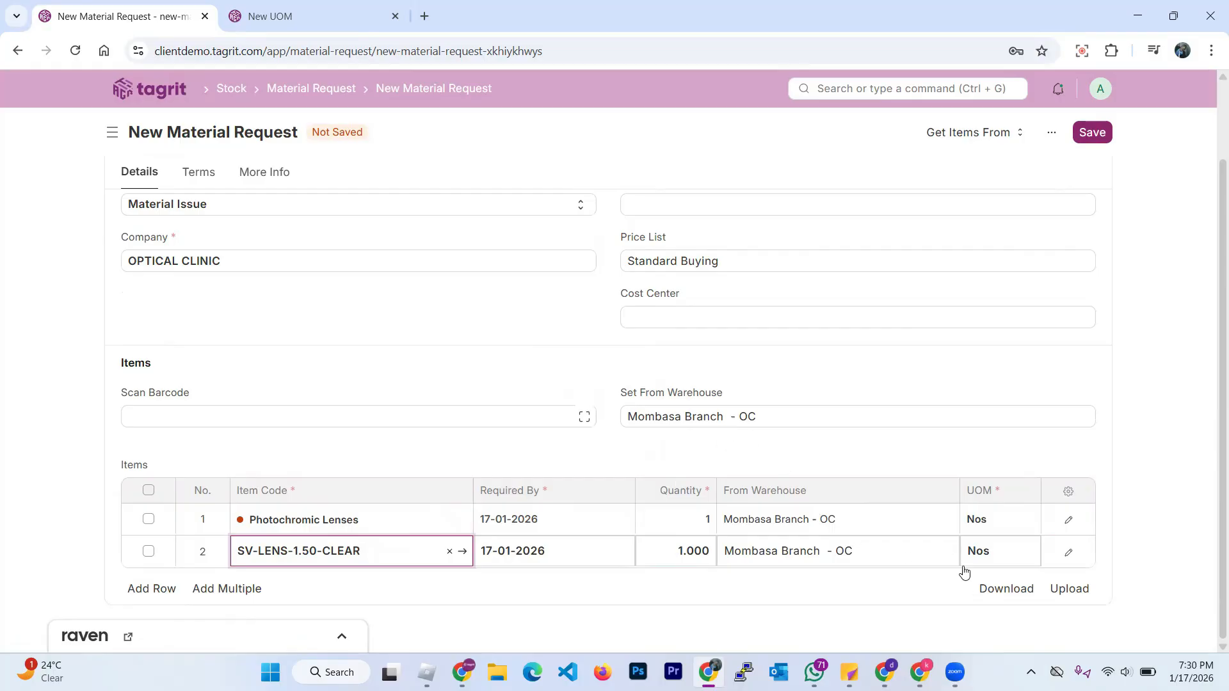
Set the requested quantity to 10 for both Photochromic Lenses and SV-LENS-1.50-CLEAR
left_click(701, 519)
type("1")
left_click(694, 552)
type("1")
scroll(792, 480, "up", 2)
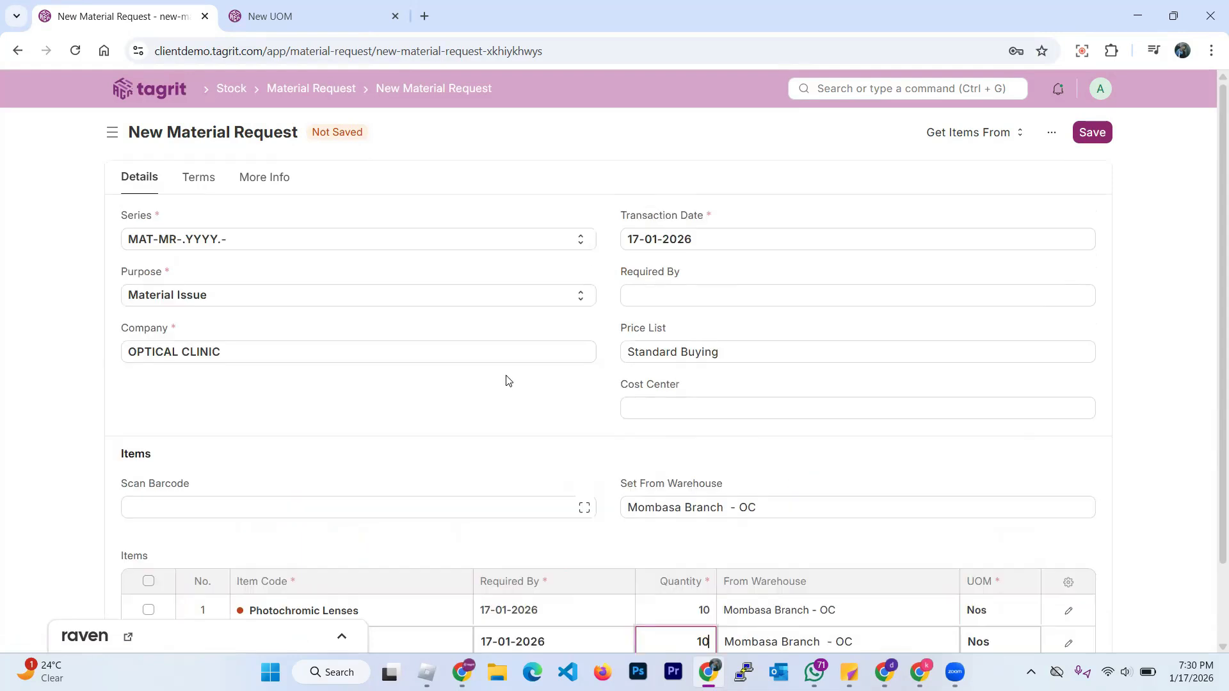
Keep Material Issue as the request's purpose and set its overall Required By date to 17-01-2026
left_click(341, 296)
left_click(328, 313)
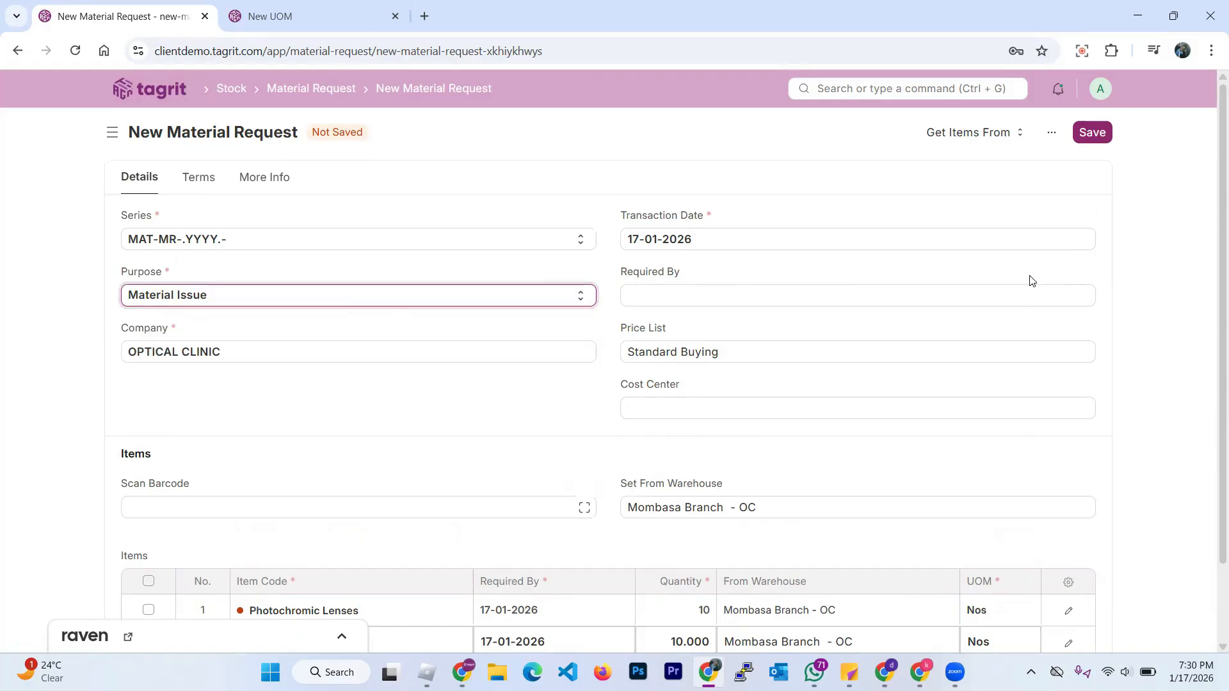
left_click(868, 304)
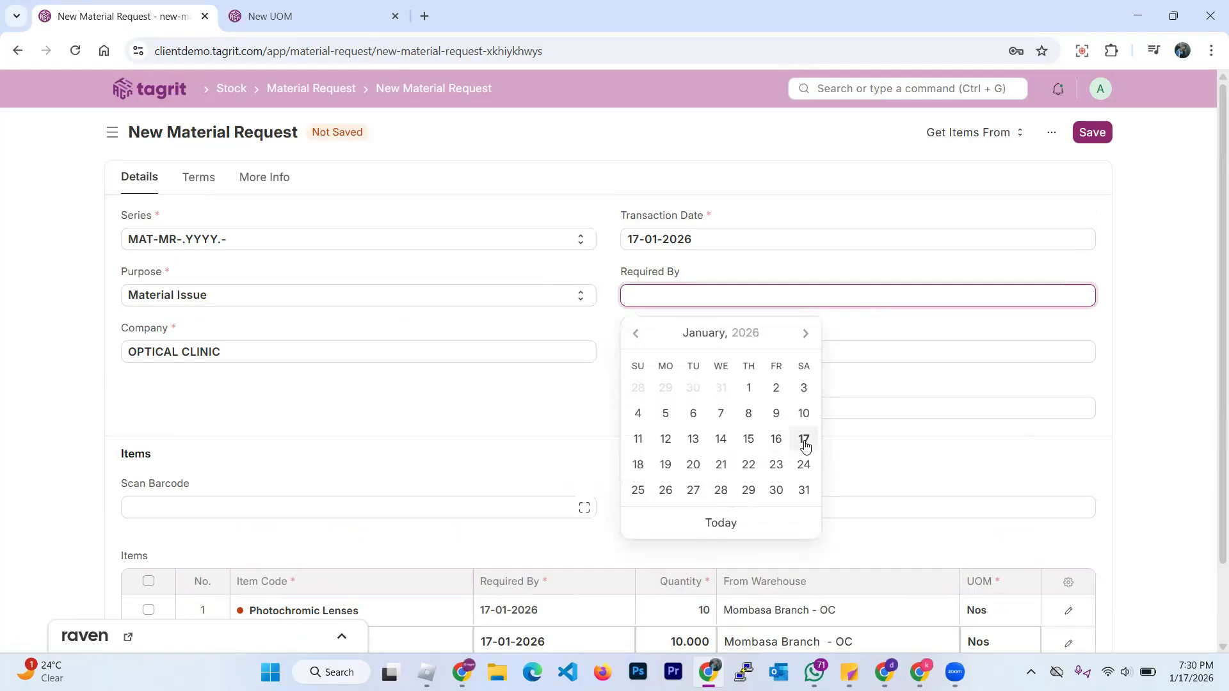
left_click(805, 440)
Save and submit the material request, and review its submitted details
key("ctrl+s")
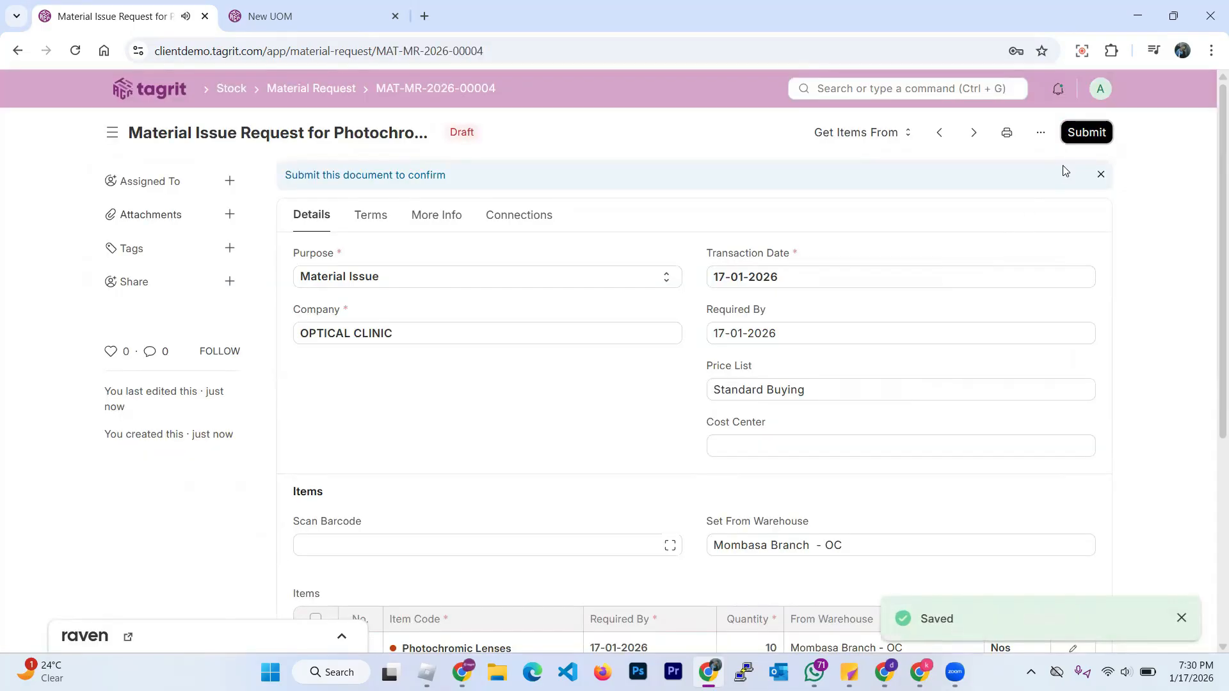
left_click(1082, 134)
left_click(800, 217)
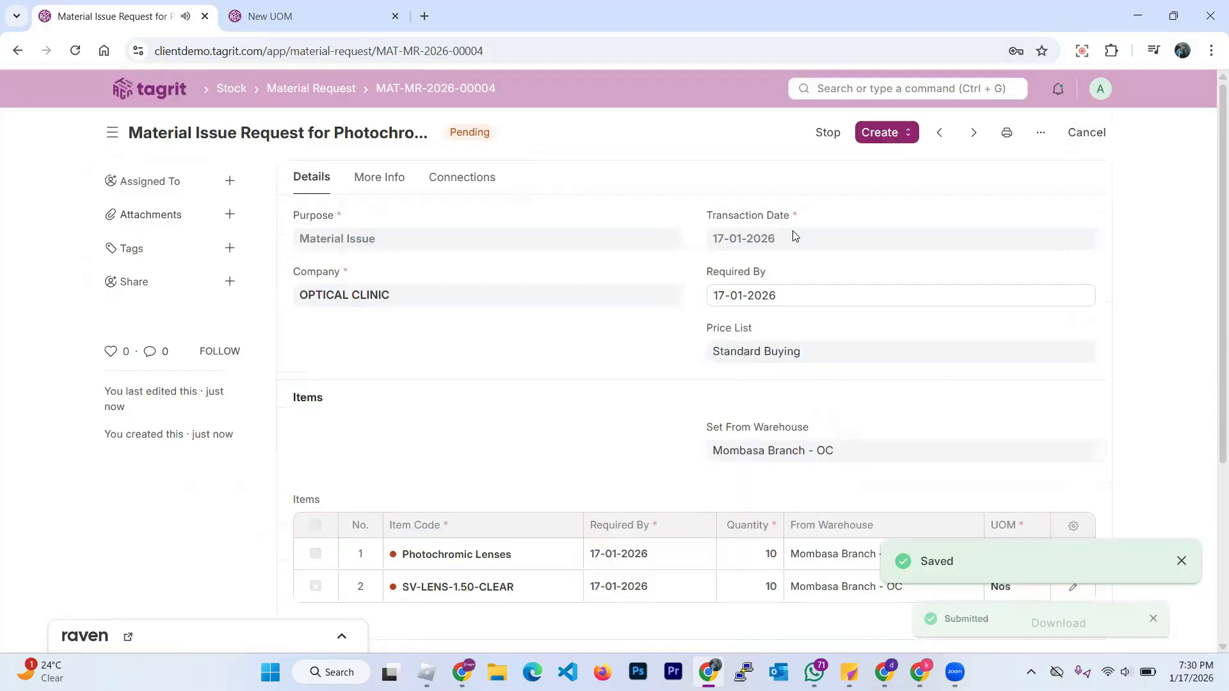
scroll(912, 313, "down", 2)
scroll(912, 313, "up", 2)
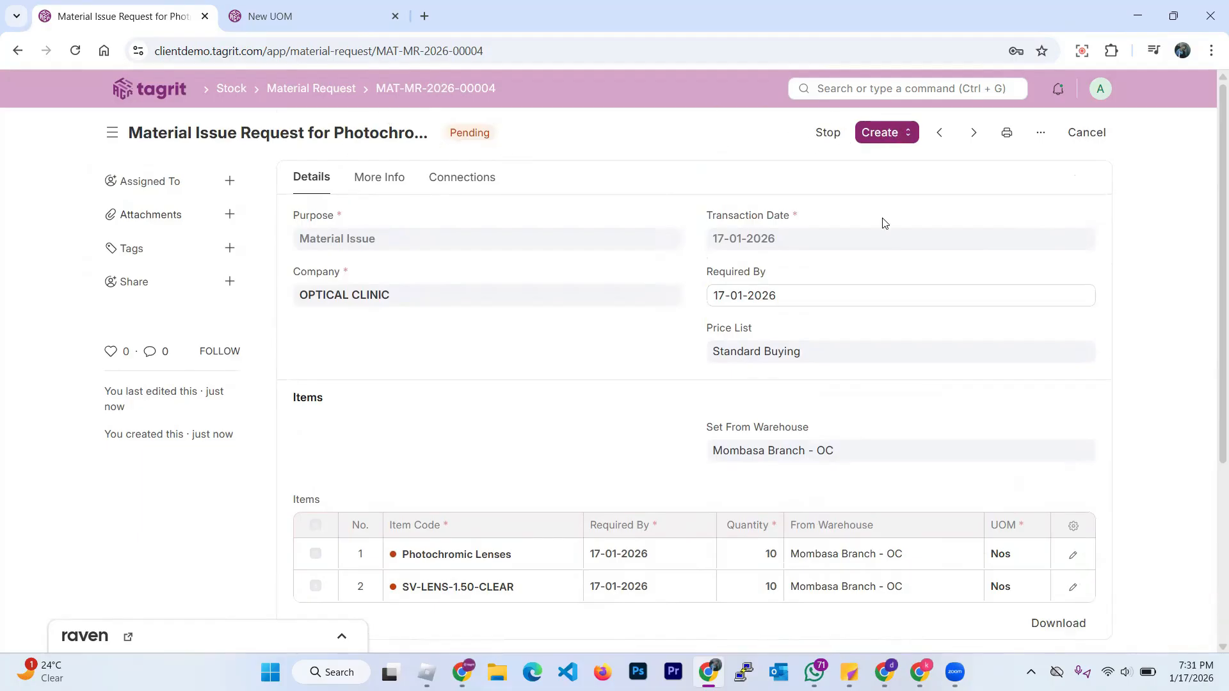
Review the submitted request's items and create a Material Issue stock entry from it
scroll(883, 219, "down", 1)
scroll(884, 219, "down", 1)
scroll(881, 222, "up", 2)
left_click(887, 132)
left_click(897, 167)
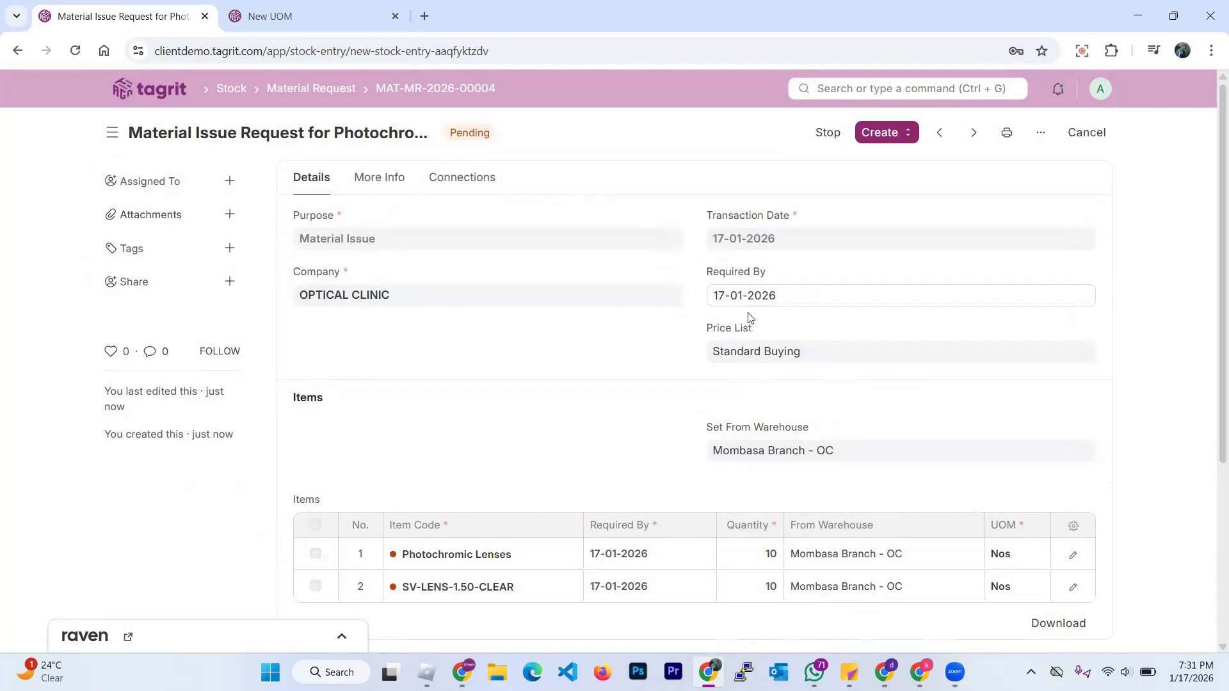
Review the new stock entry's item rows and set its default source warehouse to Mombasa Branch - OC
scroll(750, 318, "down", 1)
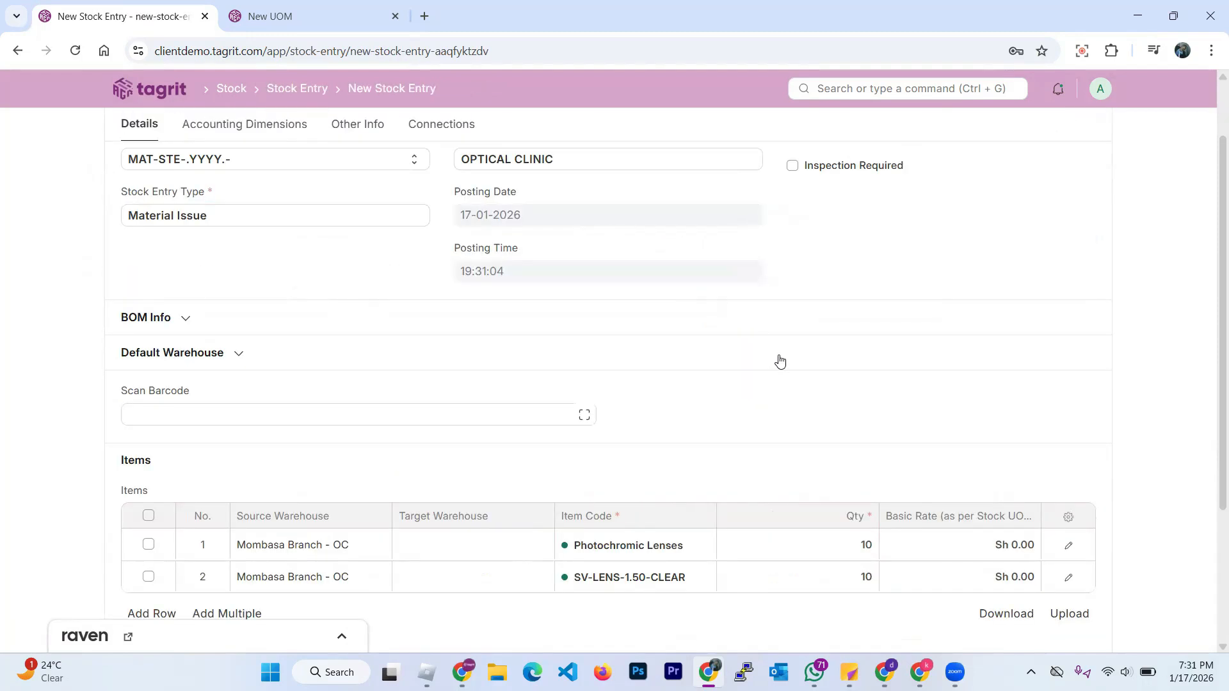
scroll(779, 361, "down", 1)
scroll(739, 359, "up", 2)
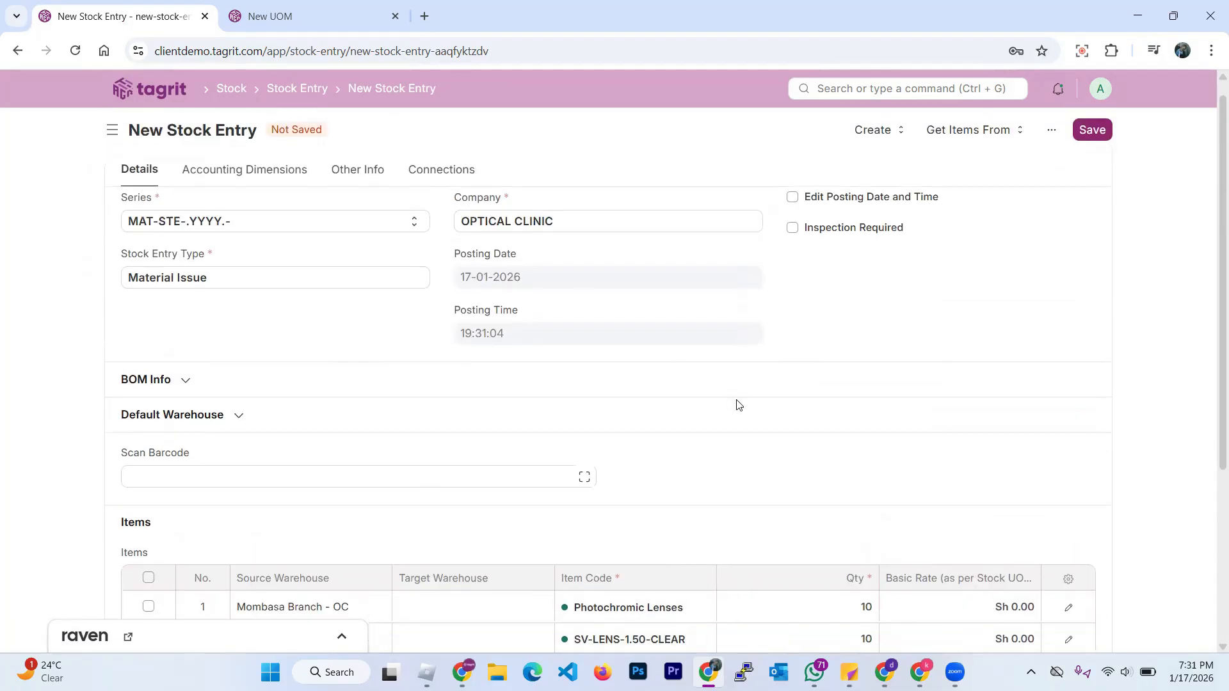
scroll(344, 395, "down", 2)
left_click(238, 274)
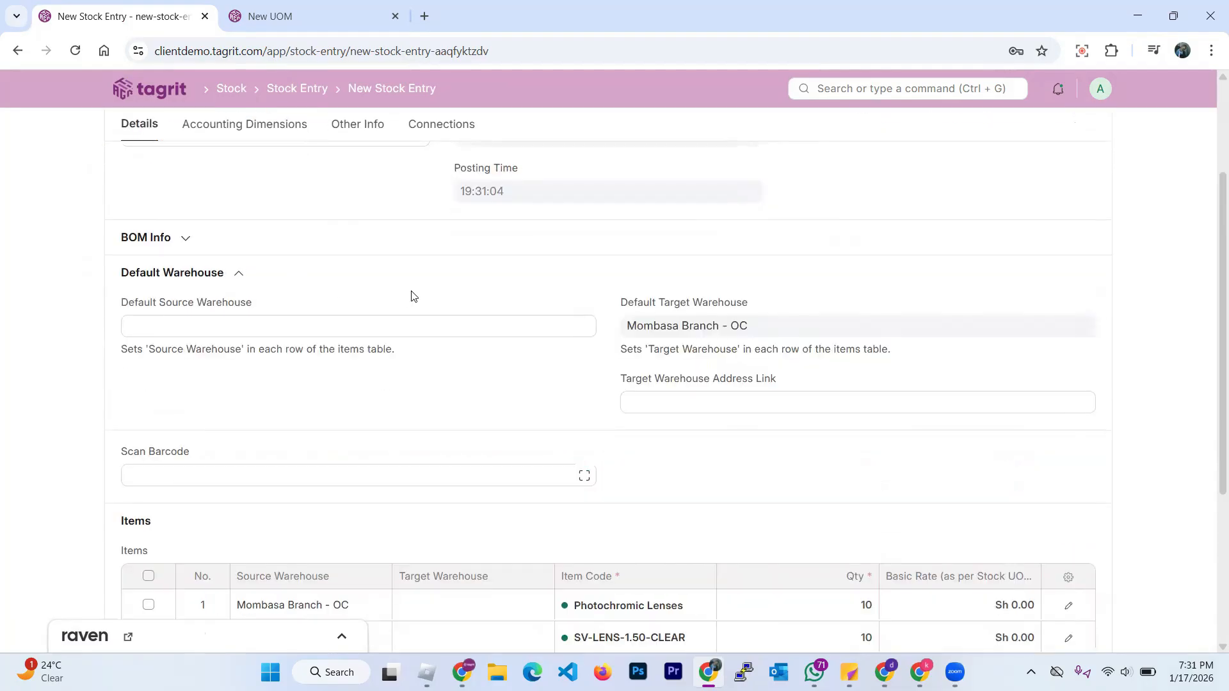
scroll(299, 330, "down", 2)
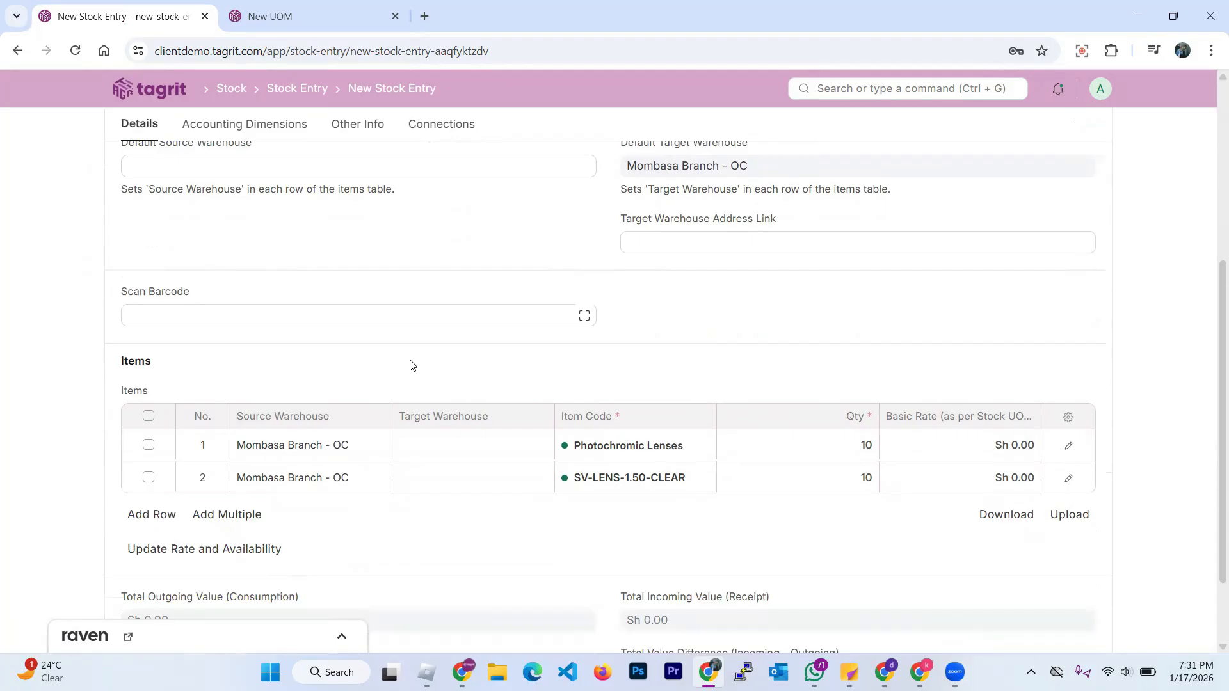
scroll(410, 364, "up", 2)
left_click(329, 249)
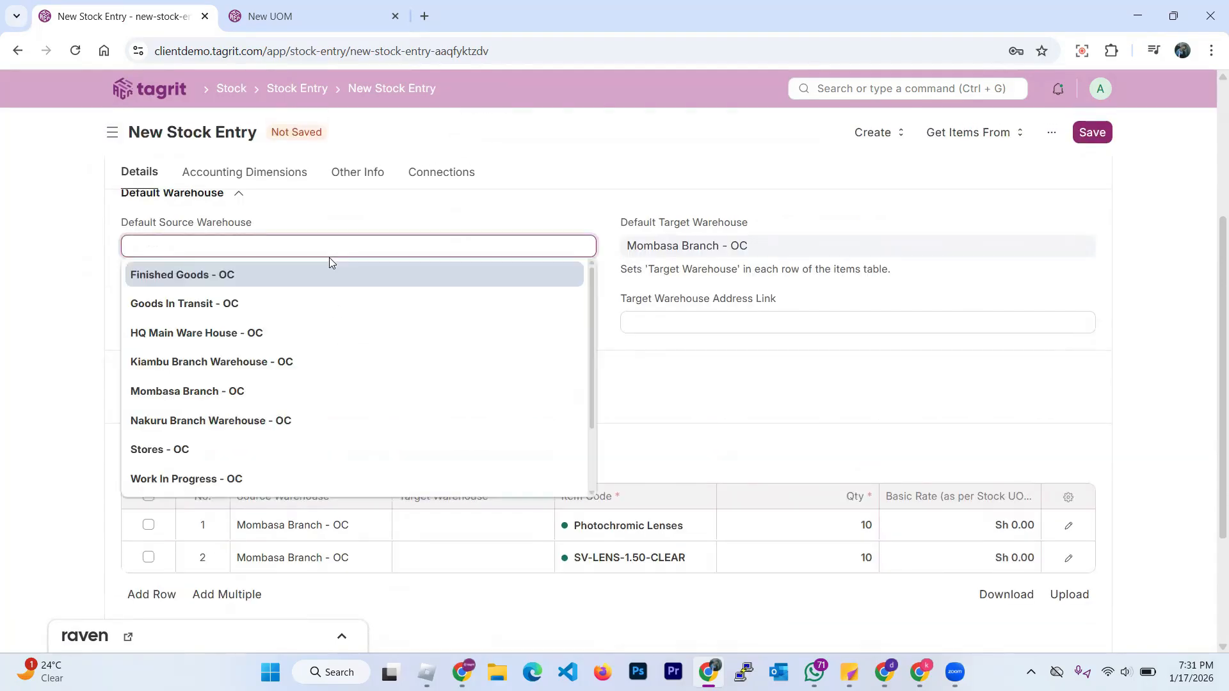
left_click(276, 390)
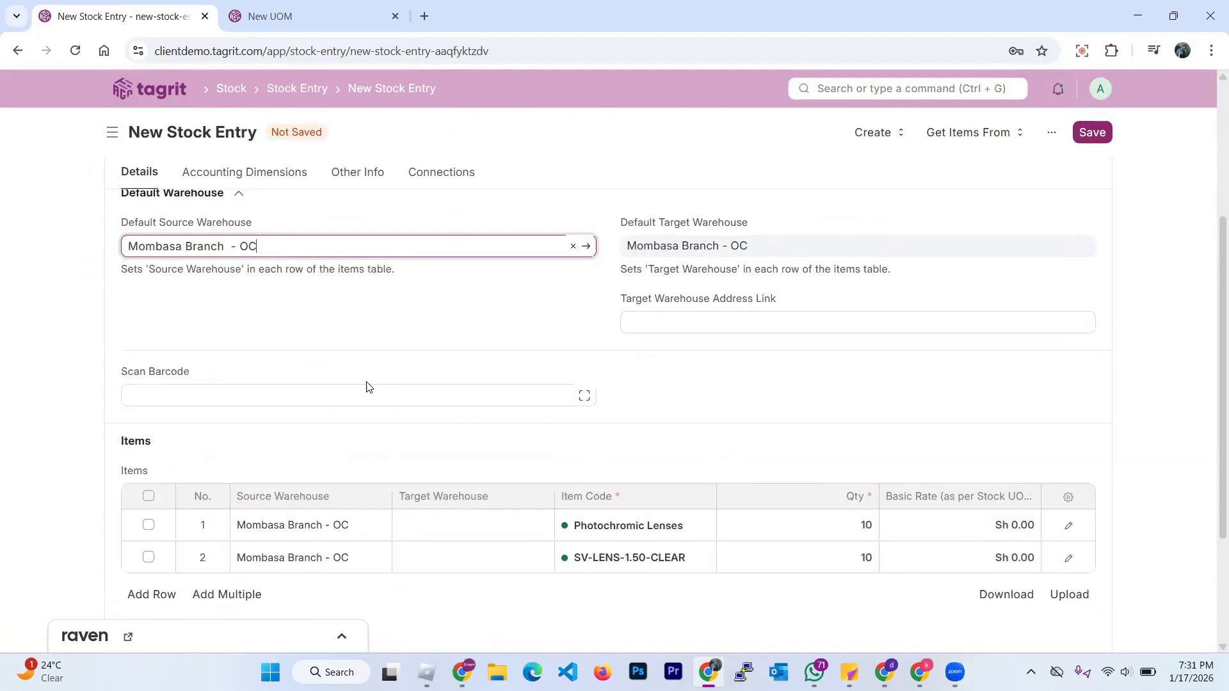
Try to assign Kiambu Branch Warehouse - OC as the target warehouse for both item rows of the stock entry
scroll(504, 368, "down", 3)
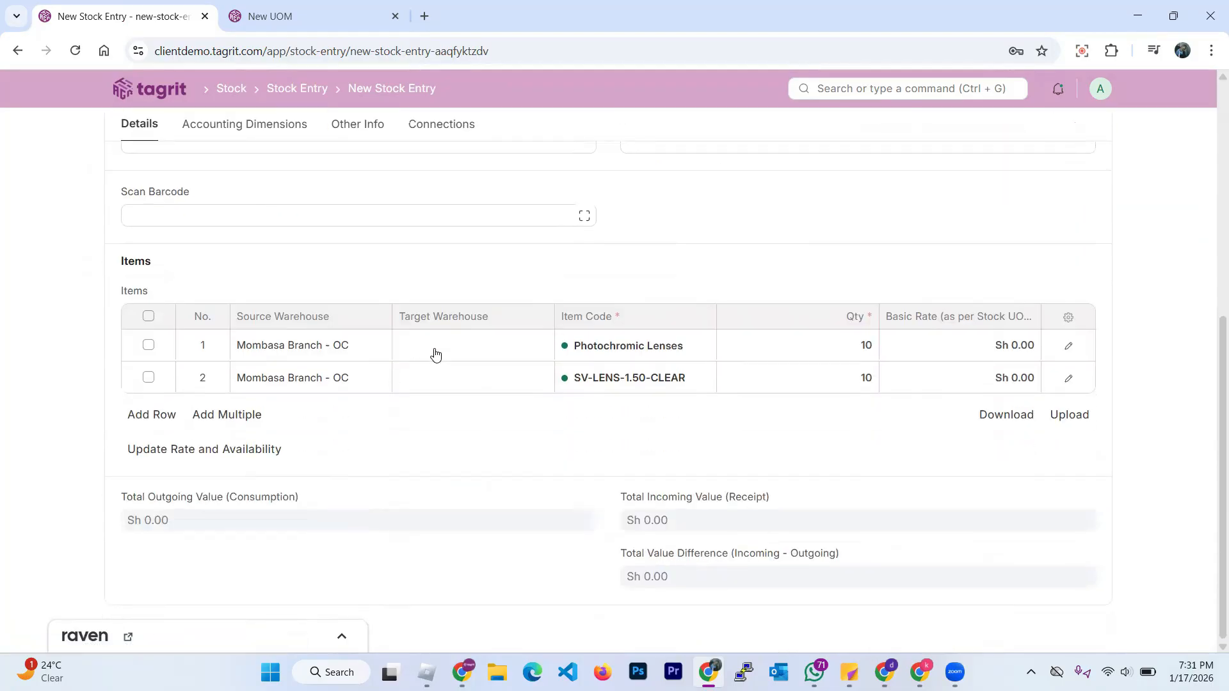
left_click(434, 348)
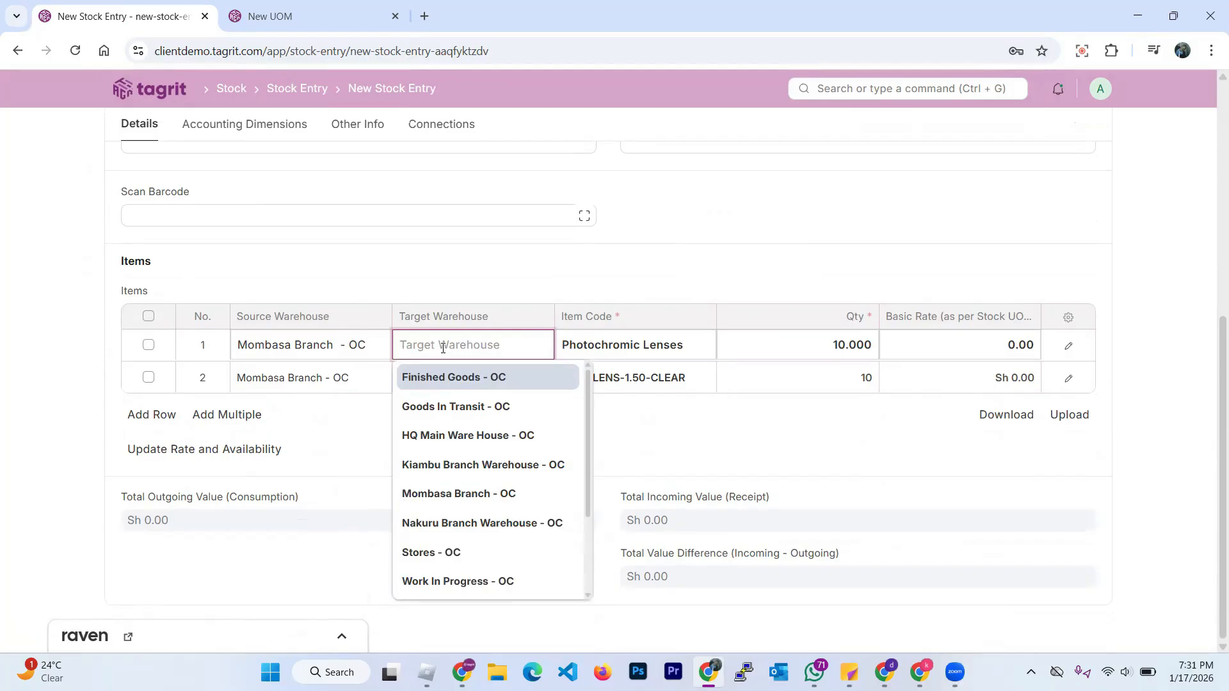
left_click(456, 465)
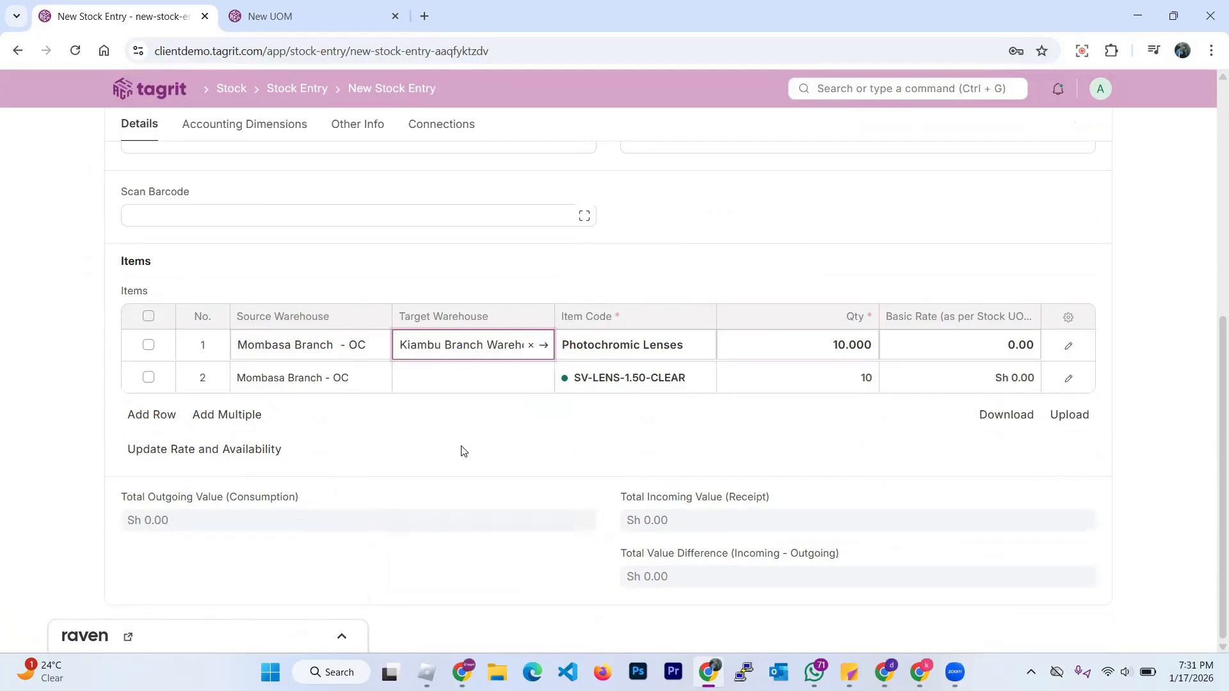
left_click(452, 369)
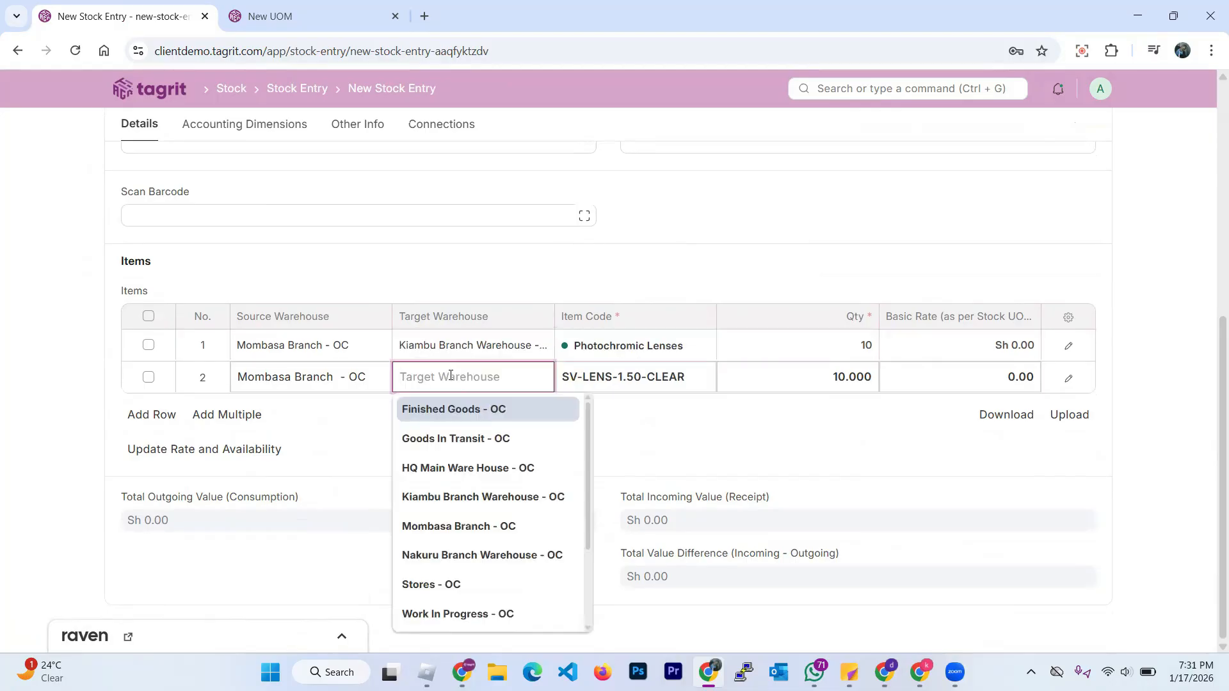
left_click(465, 505)
Save and submit the Material Issue stock entry, and check its item rows and totals
scroll(674, 414, "up", 6)
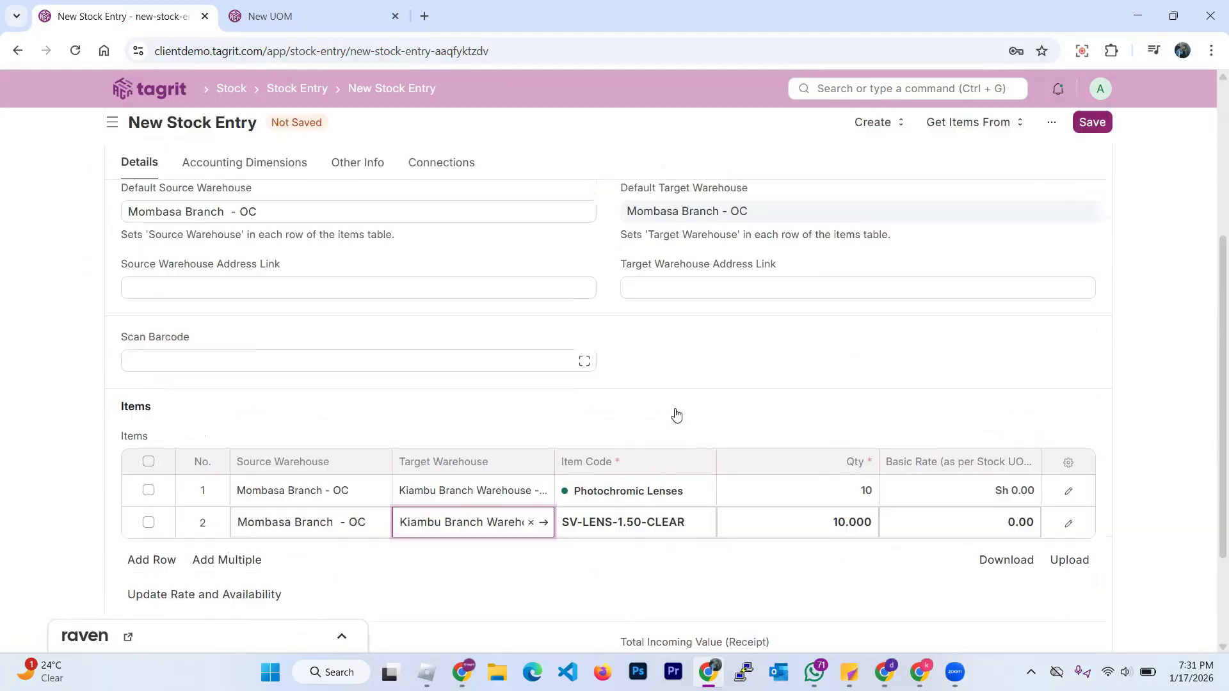
scroll(978, 329, "down", 5)
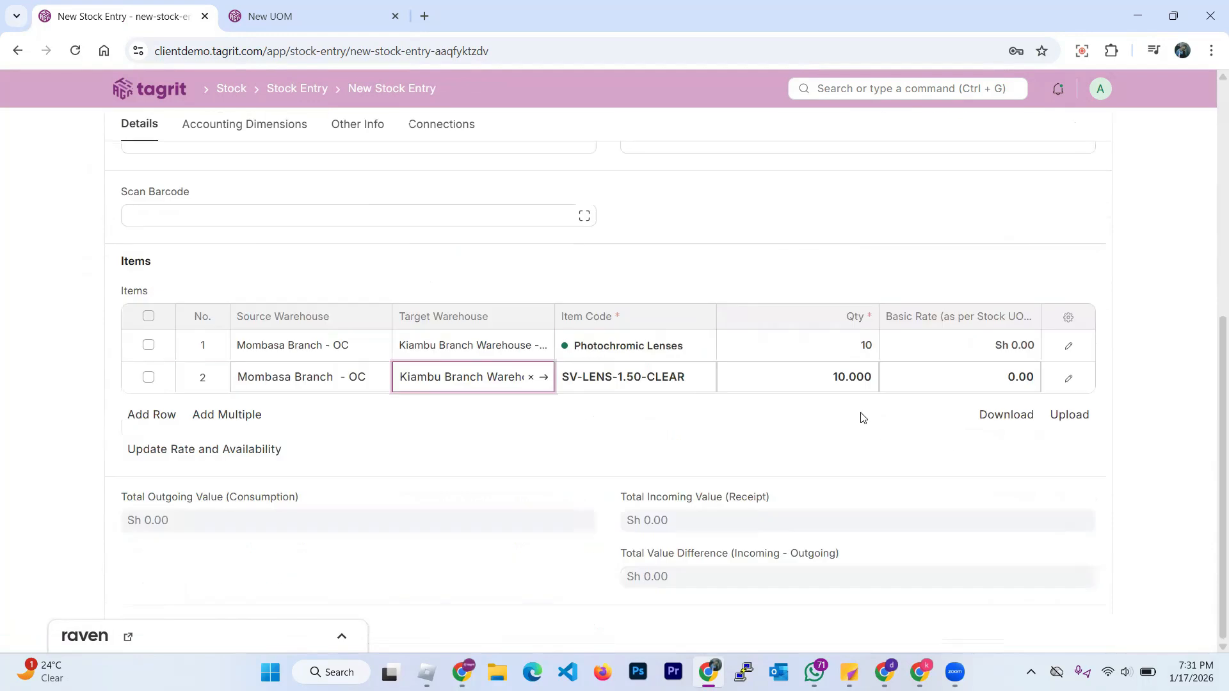
scroll(883, 339, "up", 6)
left_click(1092, 134)
key("ctrl+s")
left_click(813, 221)
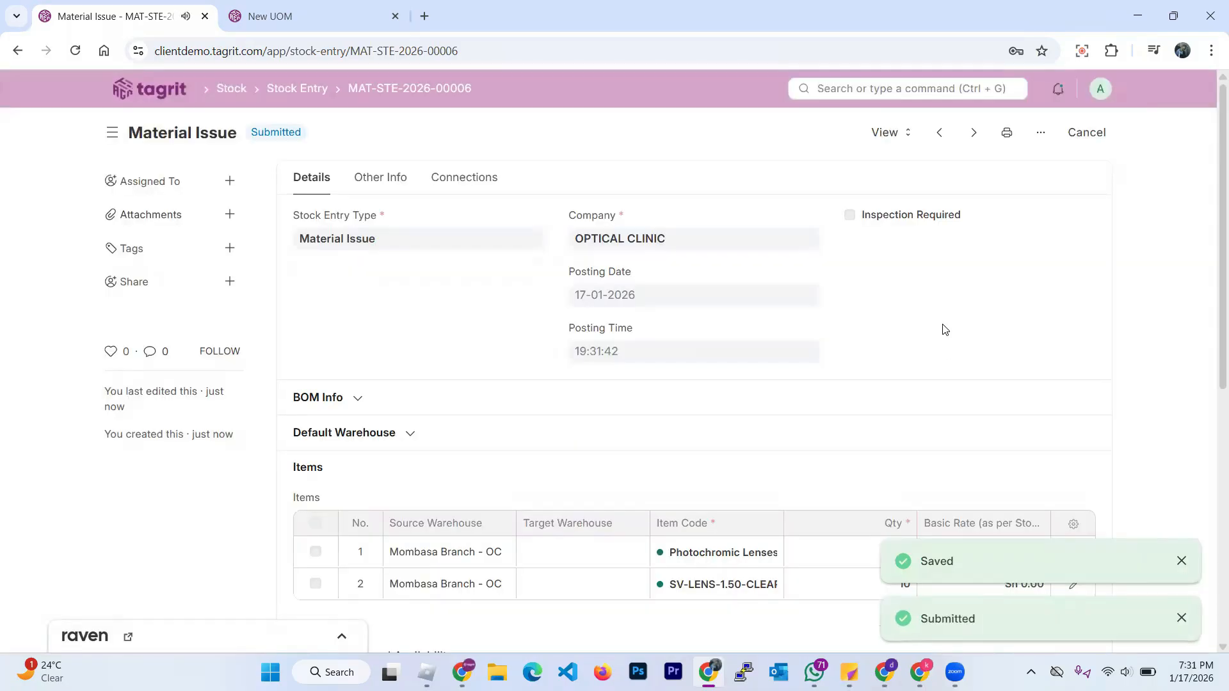
scroll(935, 336, "down", 5)
scroll(922, 343, "up", 5)
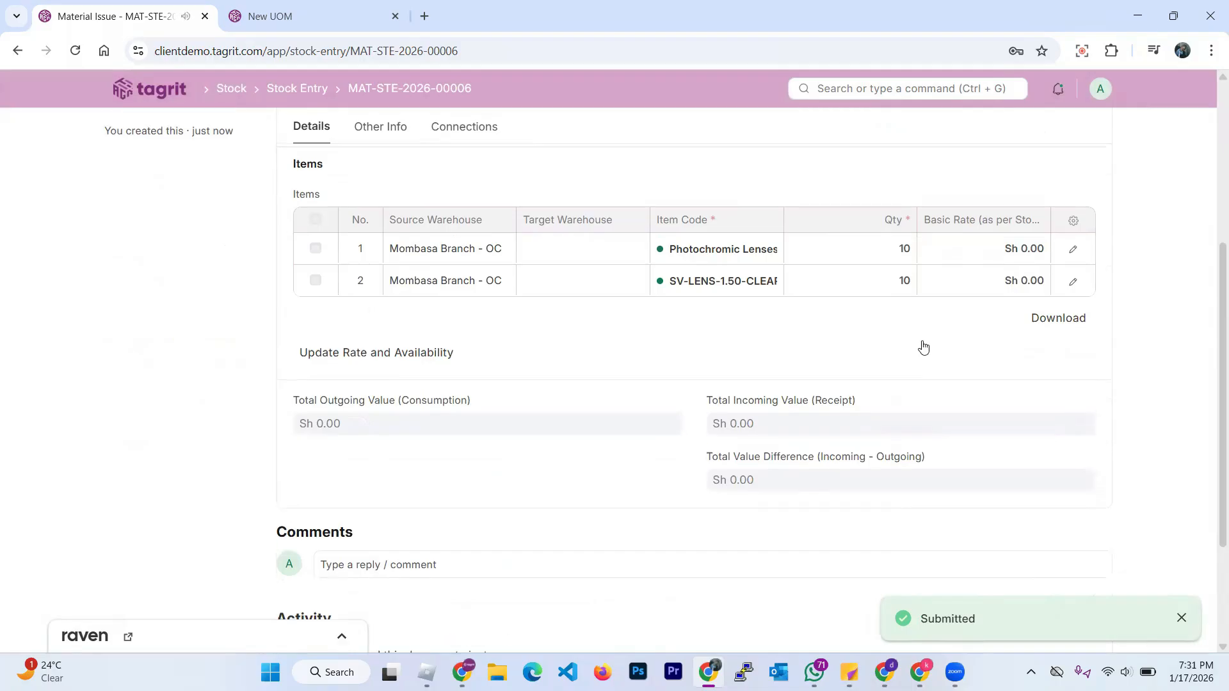
Open the Stock Ledger for the submitted Material Issue, widen the Item and Warehouse columns, and review the entries
left_click(889, 136)
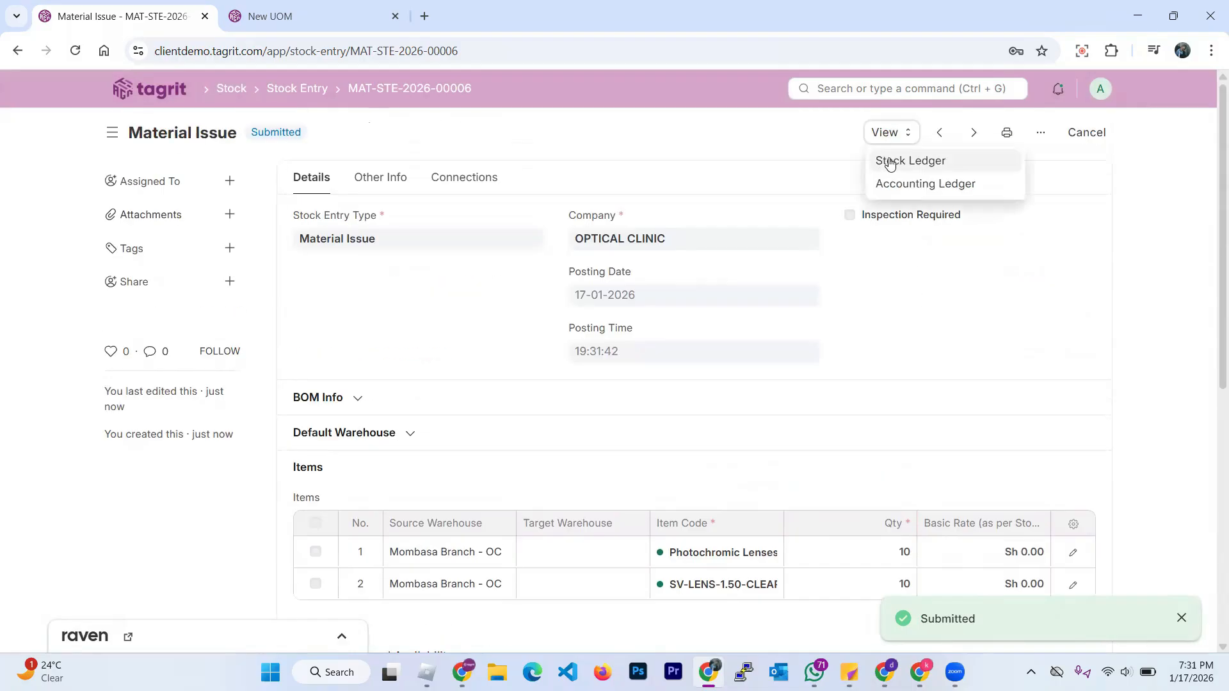
left_click(925, 165)
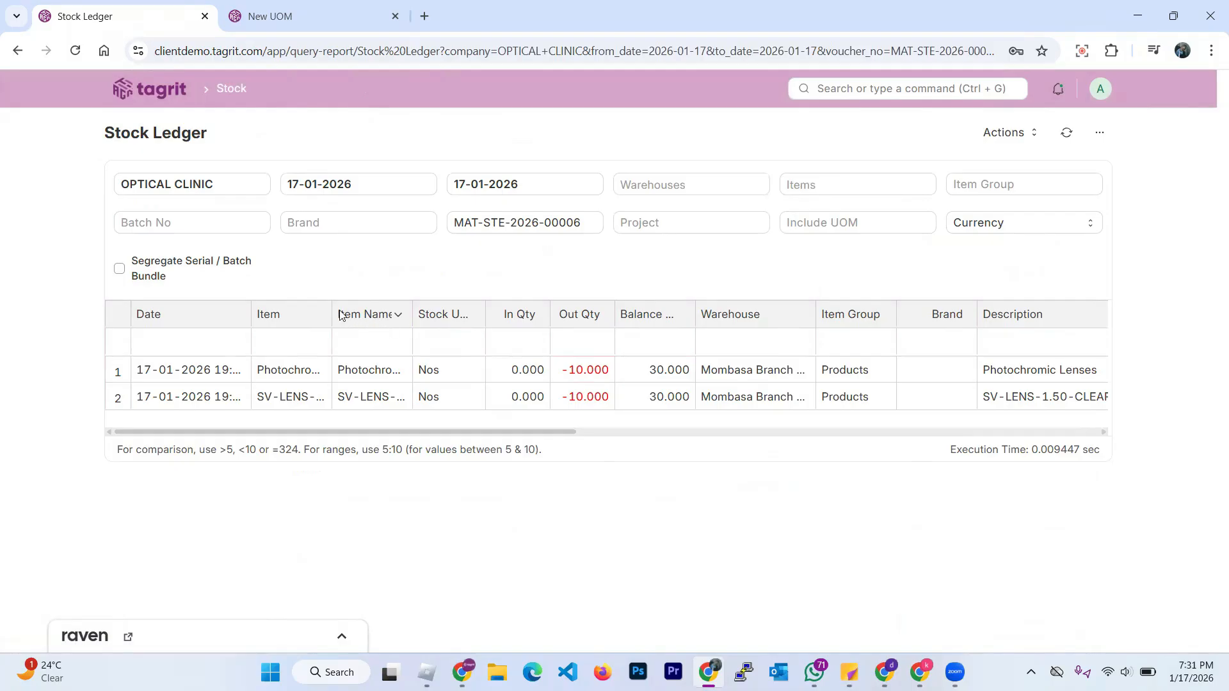
left_click_drag(333, 303, 383, 312)
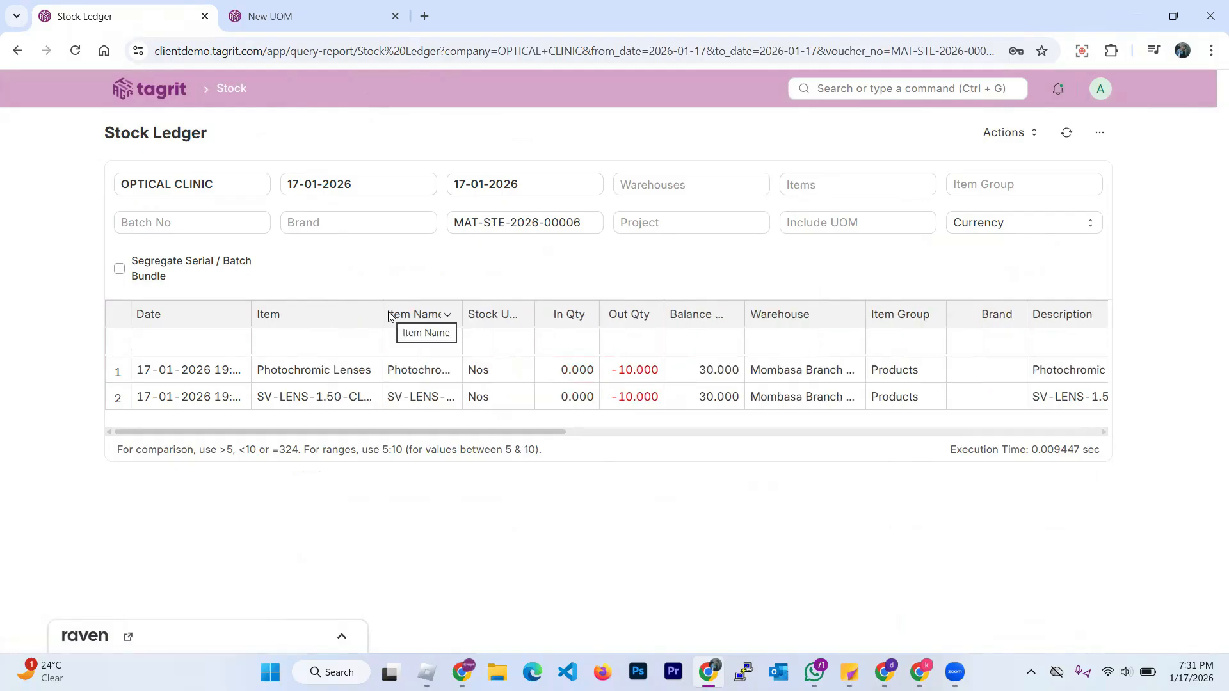
left_click_drag(865, 302, 937, 301)
left_click_drag(520, 435, 686, 458)
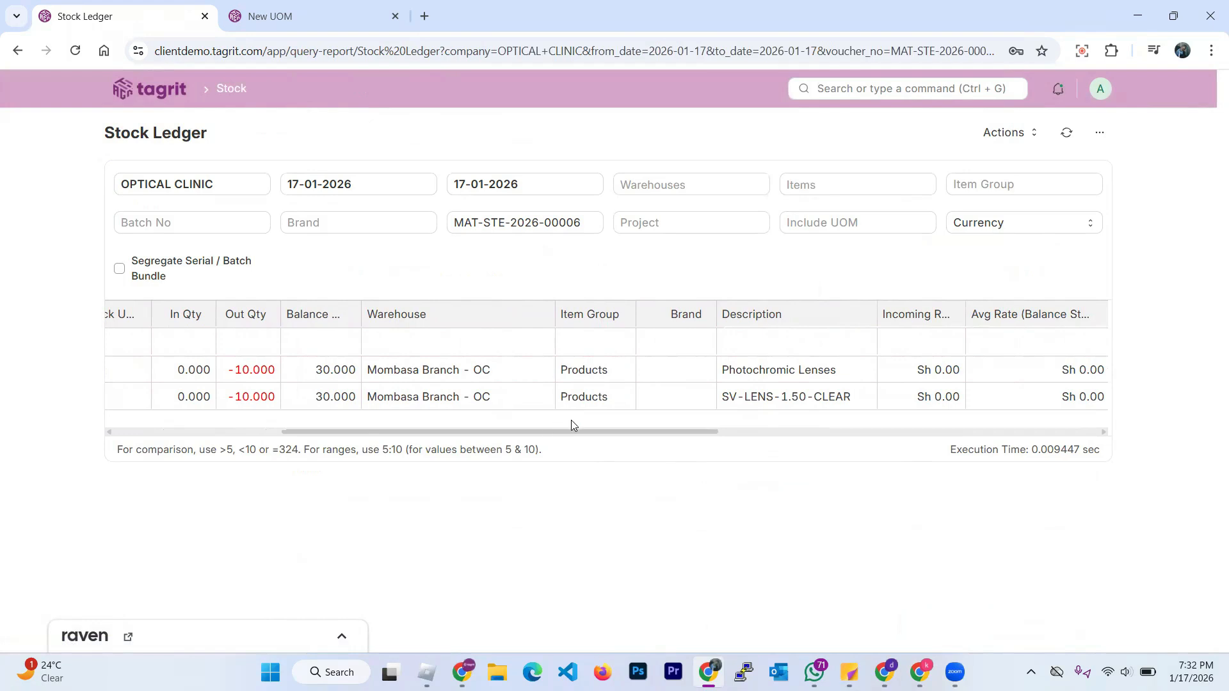
left_click_drag(585, 433, 247, 453)
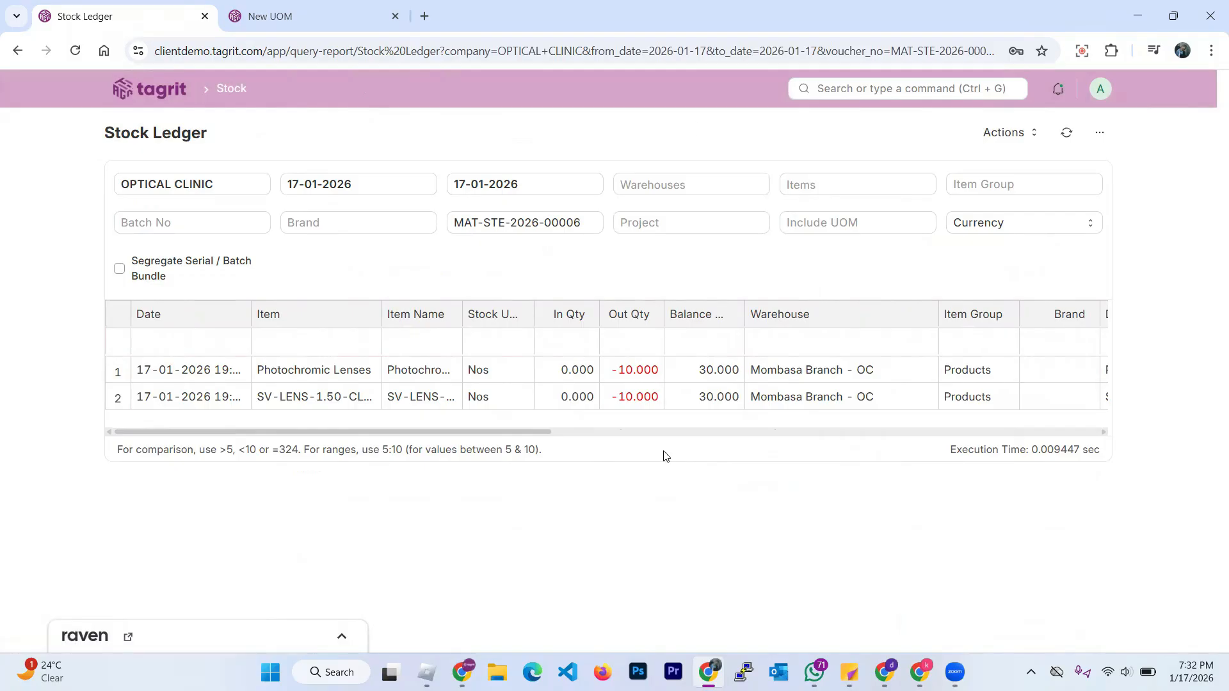
Switch to the other browser window, open the Stock Balance report for OPTICAL CLINIC, and rebuild and reload it
left_click(884, 672)
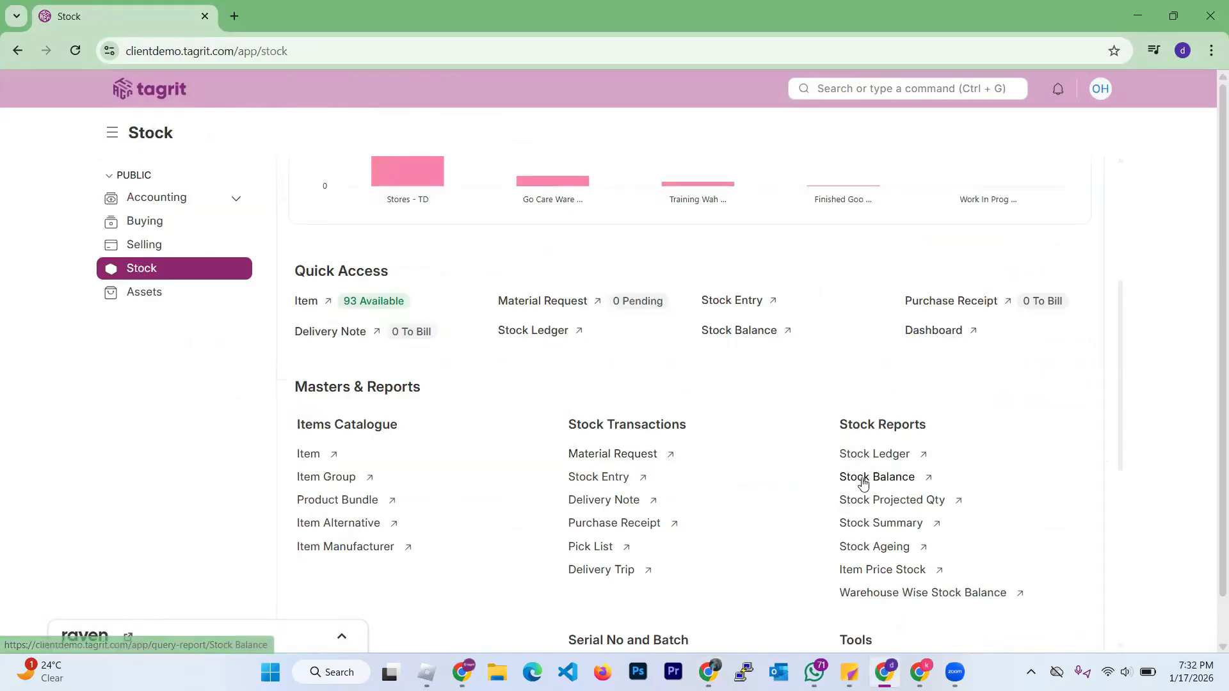
scroll(862, 484, "down", 1)
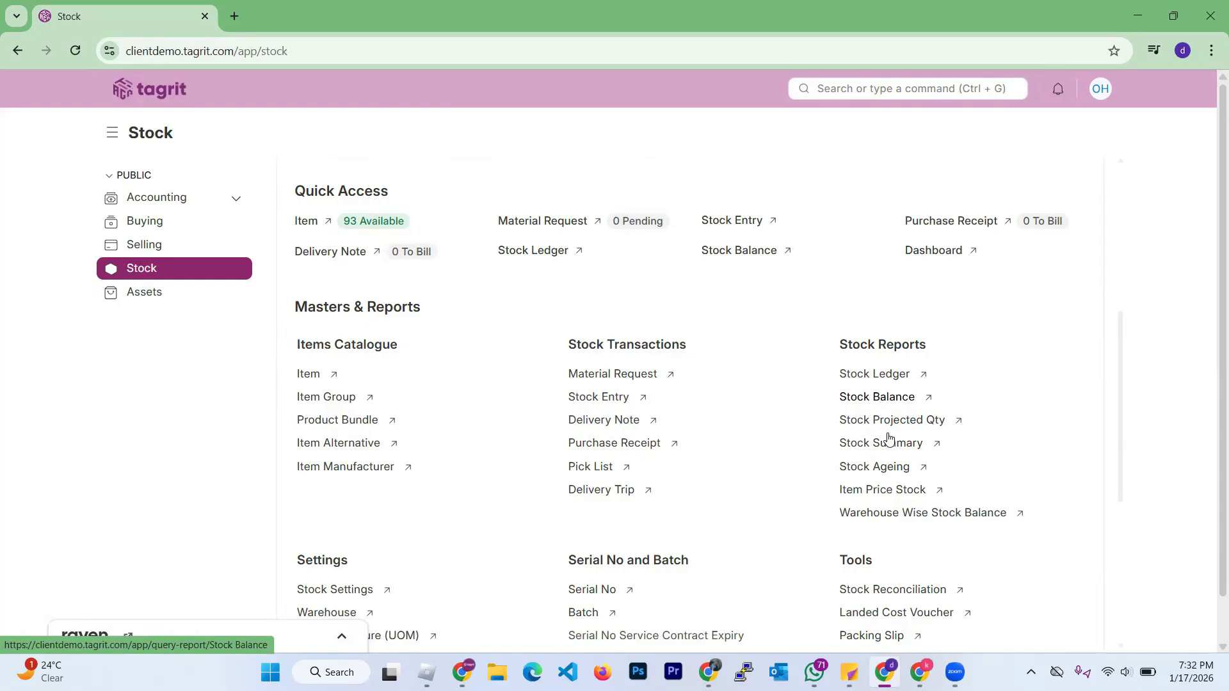
left_click(883, 396)
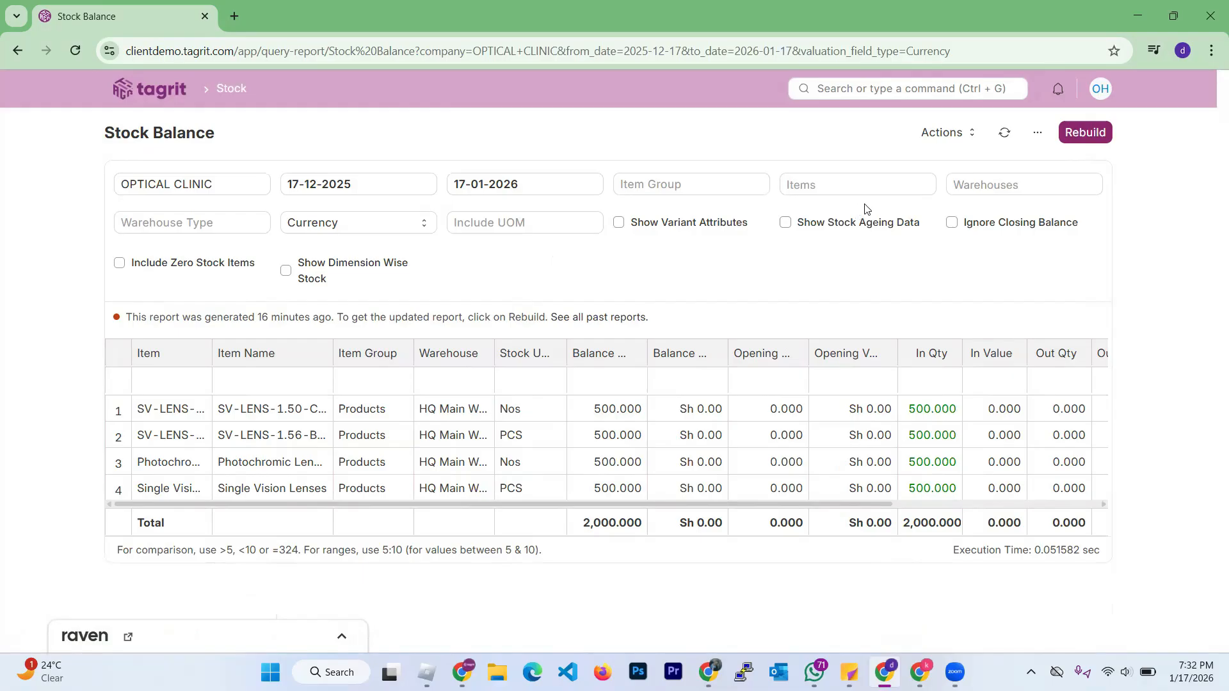
left_click(1082, 135)
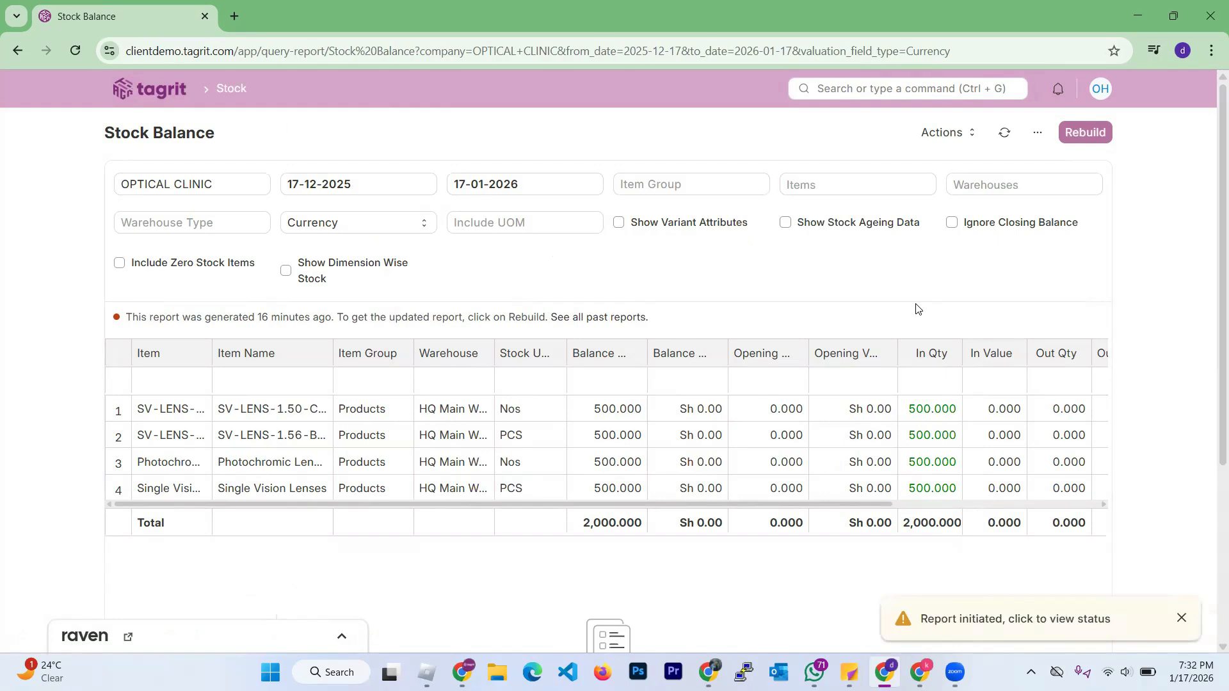
left_click(73, 53)
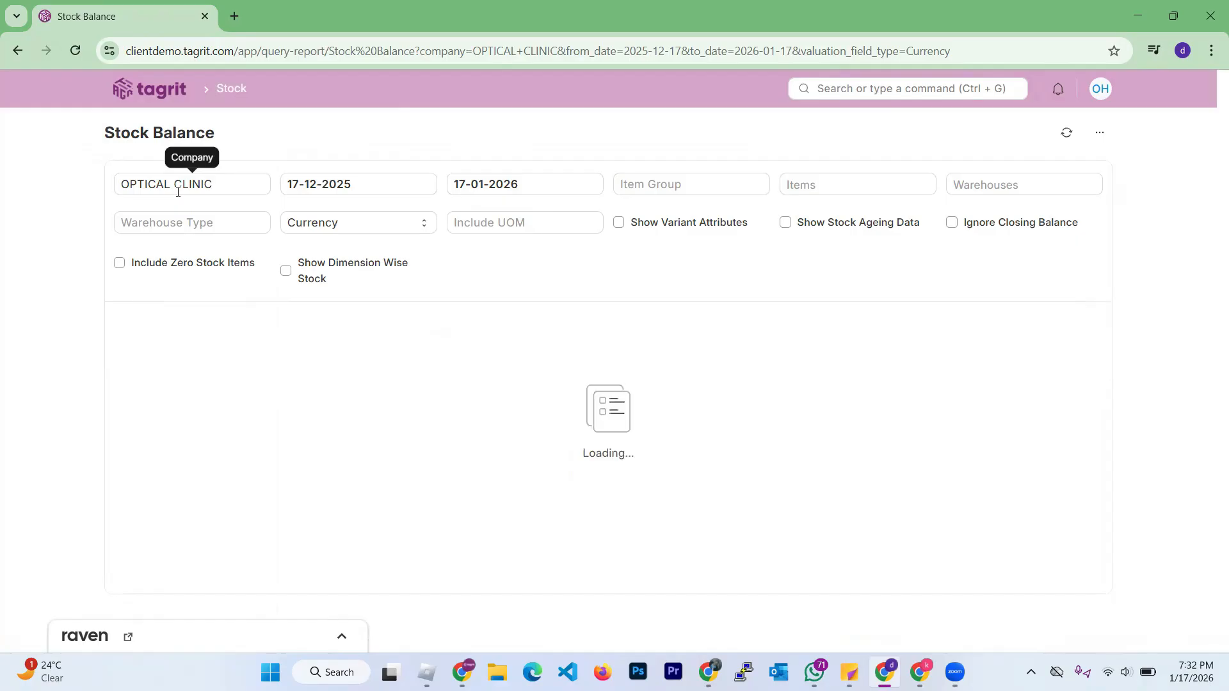
Review each lens item's balance, in and out quantities per warehouse in the Stock Balance report, widening the Item column
scroll(659, 261, "down", 2)
scroll(659, 260, "up", 2)
scroll(656, 260, "down", 2)
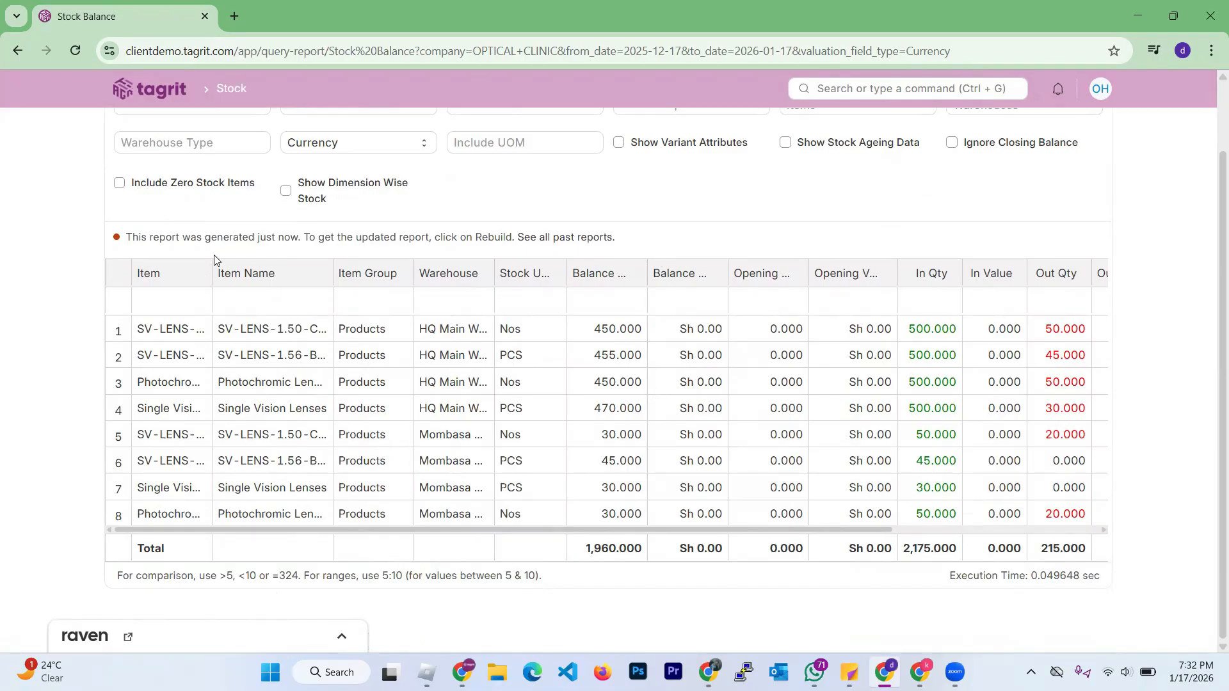
left_click_drag(212, 258, 255, 268)
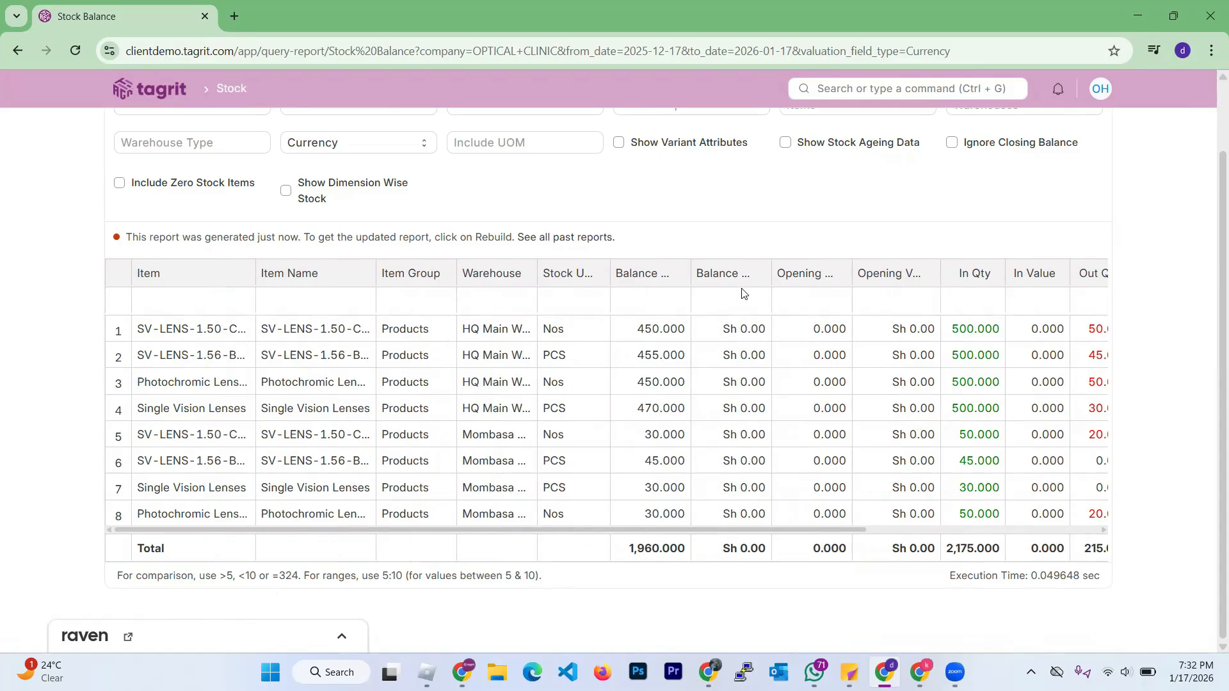
scroll(742, 294, "up", 2)
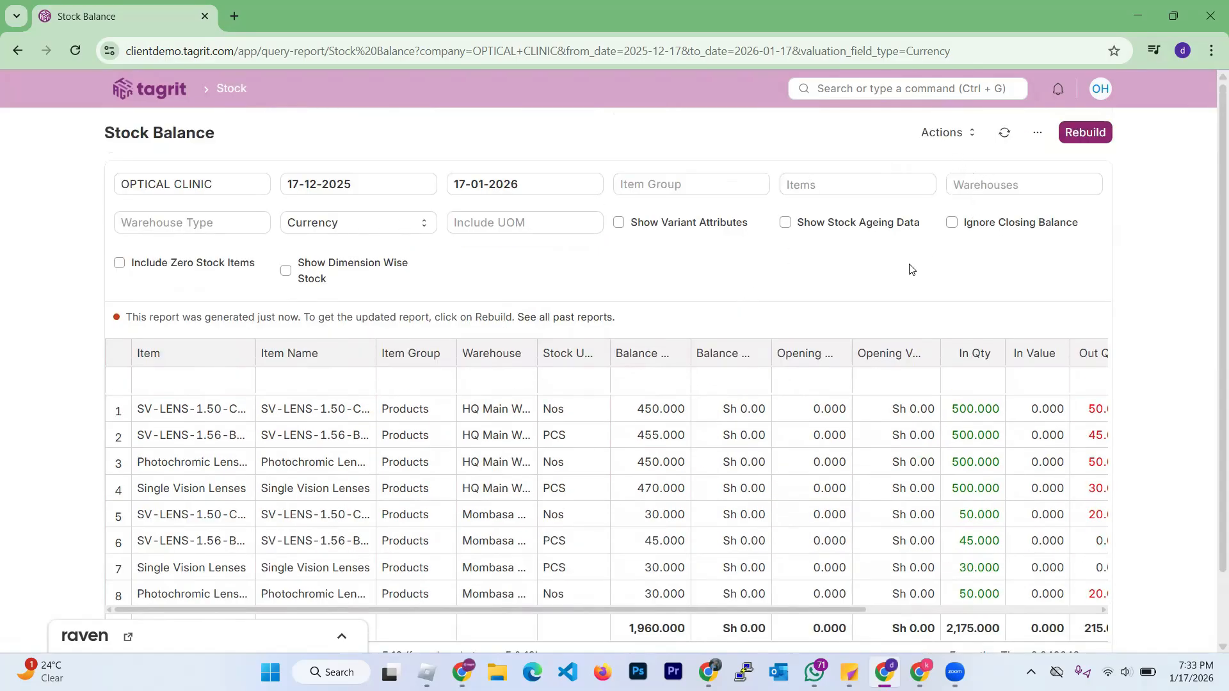
scroll(910, 269, "down", 2)
left_click_drag(634, 535, 800, 556)
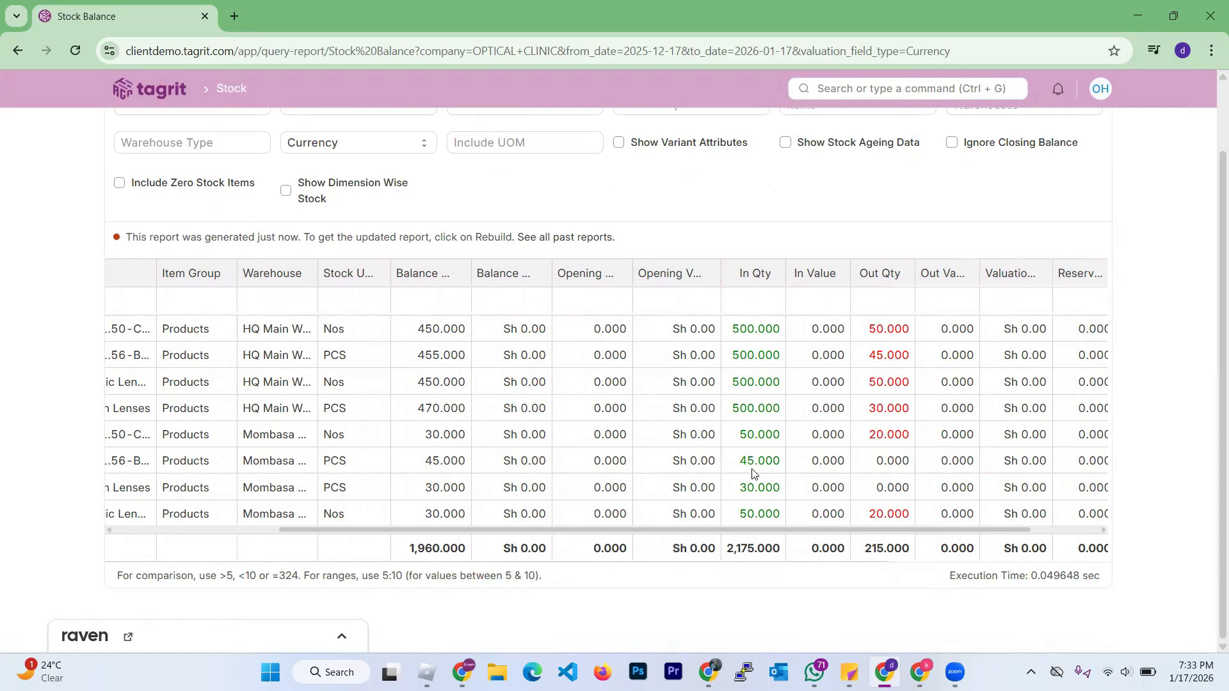
left_click_drag(767, 531, 840, 541)
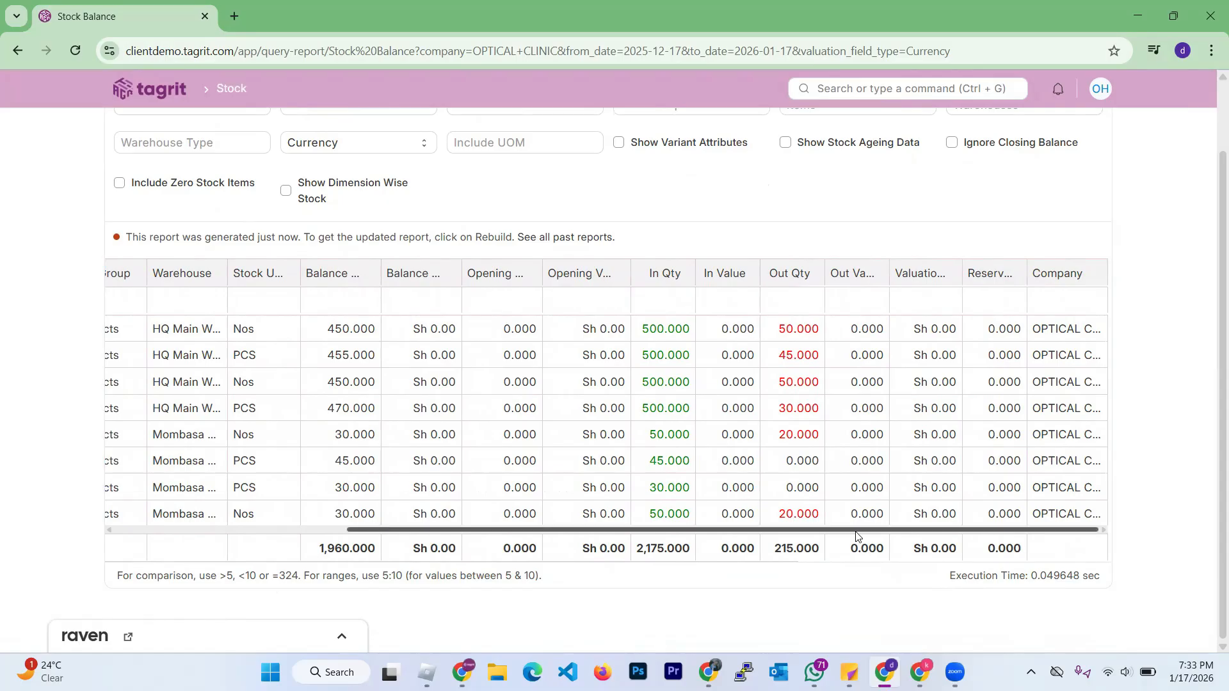
scroll(570, 506, "left", 10)
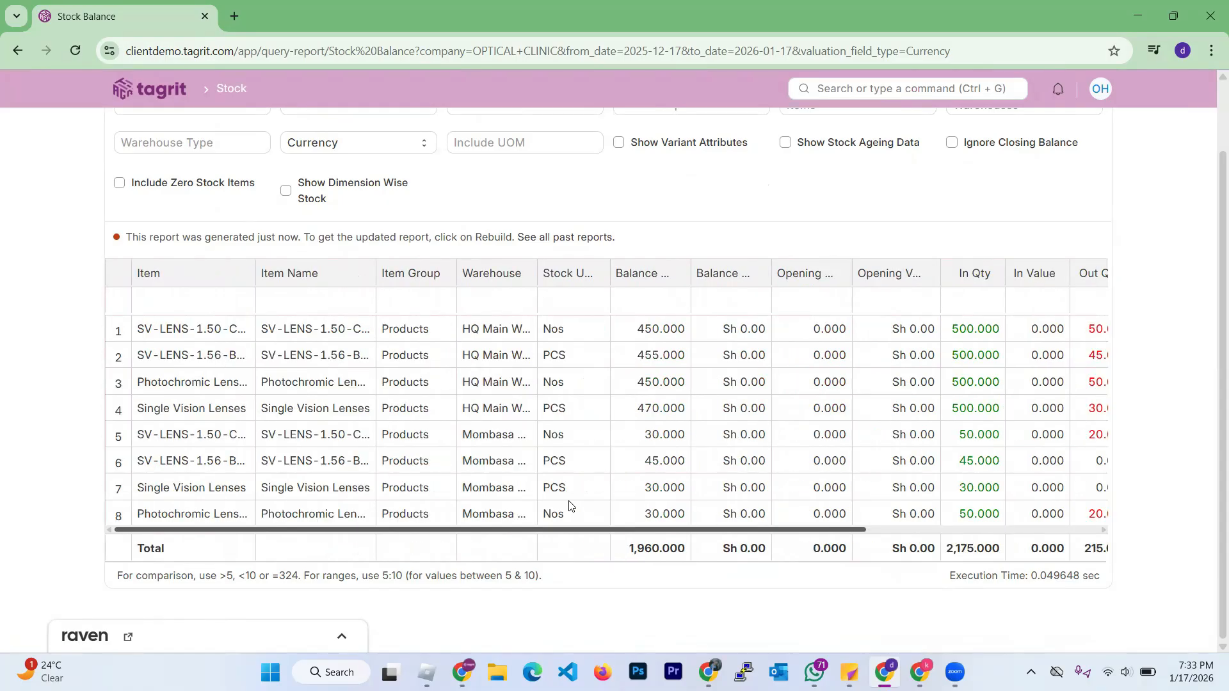
scroll(587, 461, "up", 2)
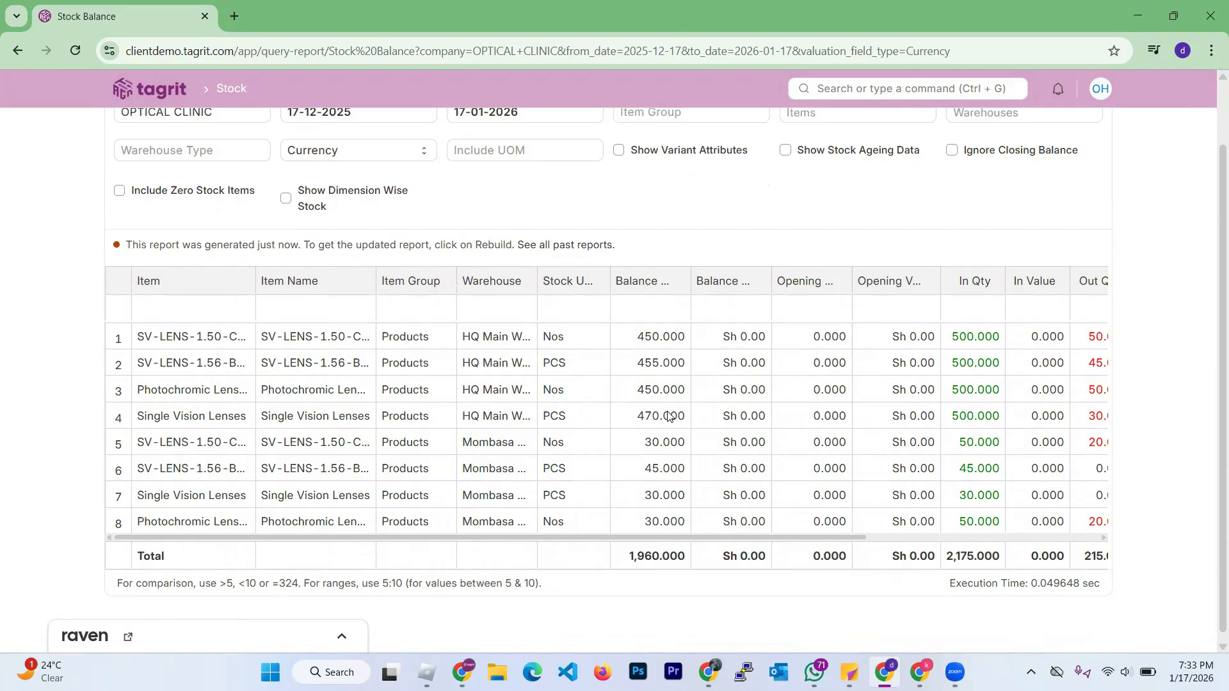
Filter the Stock Balance report by Kiambu Branch Warehouse - OC, generate a new report and reload it
left_click(1024, 186)
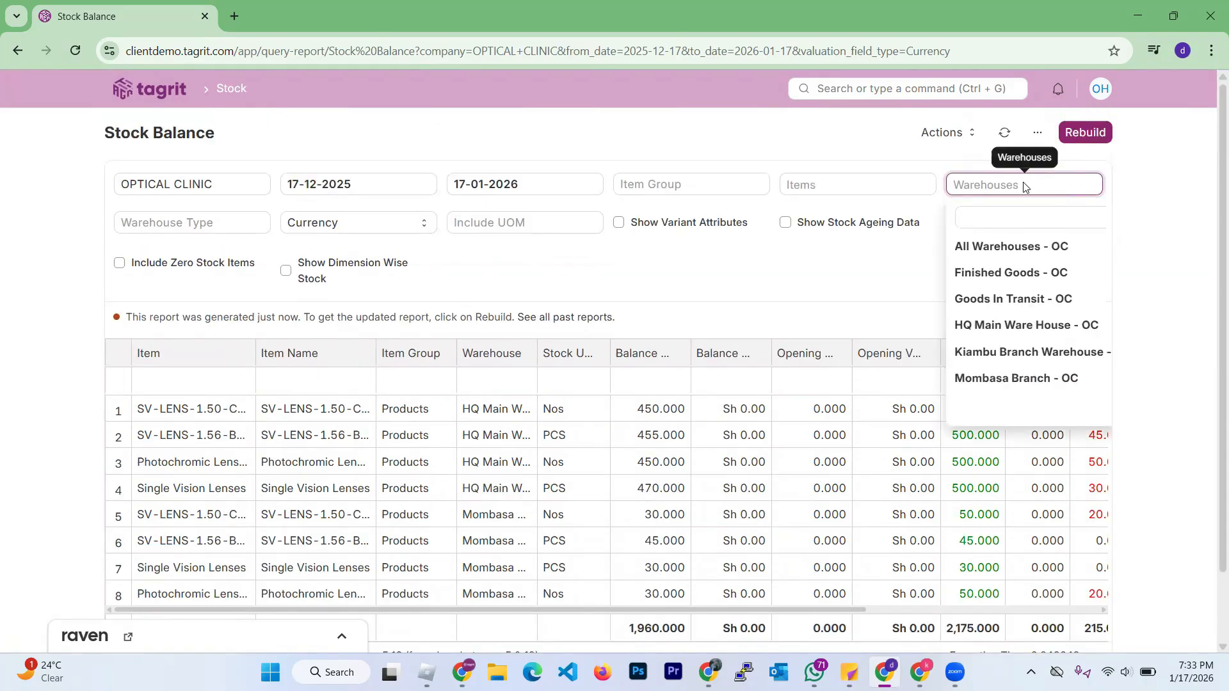
left_click(1025, 352)
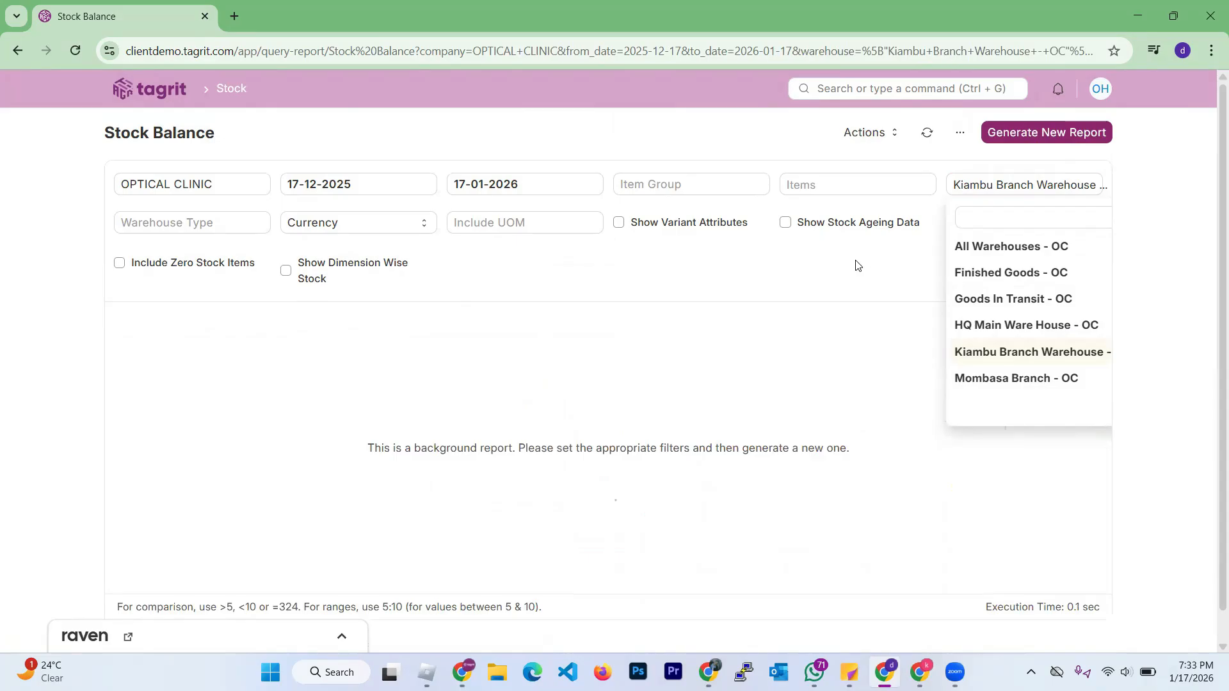
left_click(1013, 132)
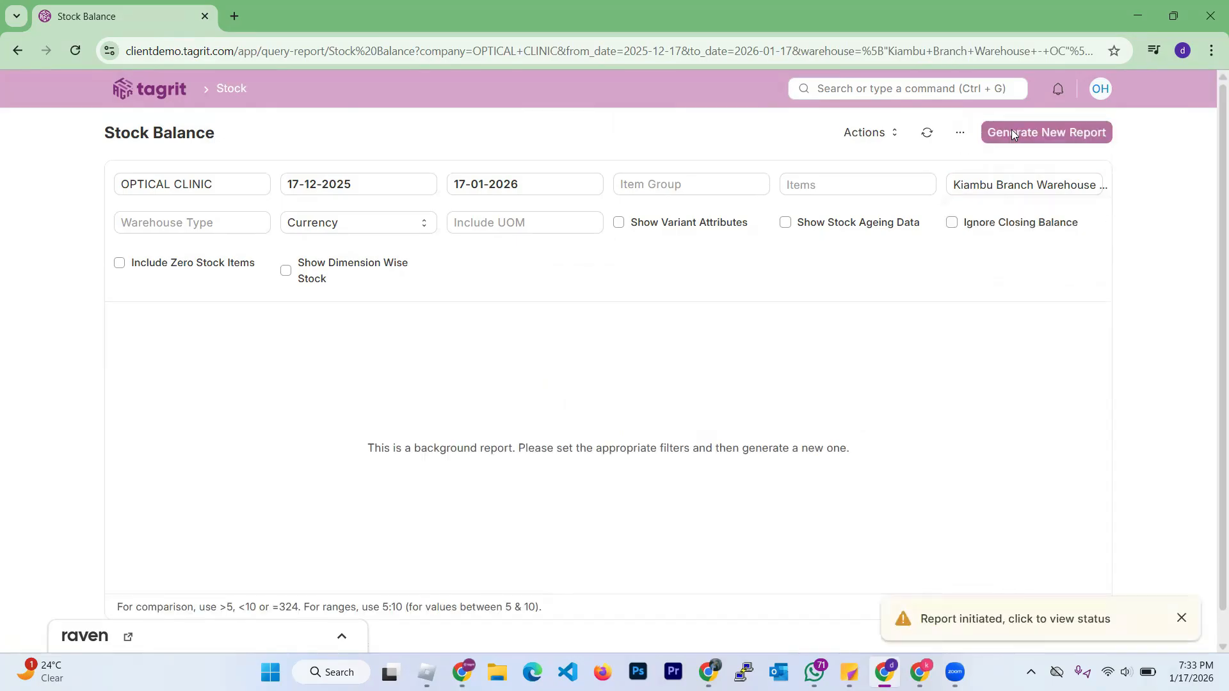
left_click(926, 134)
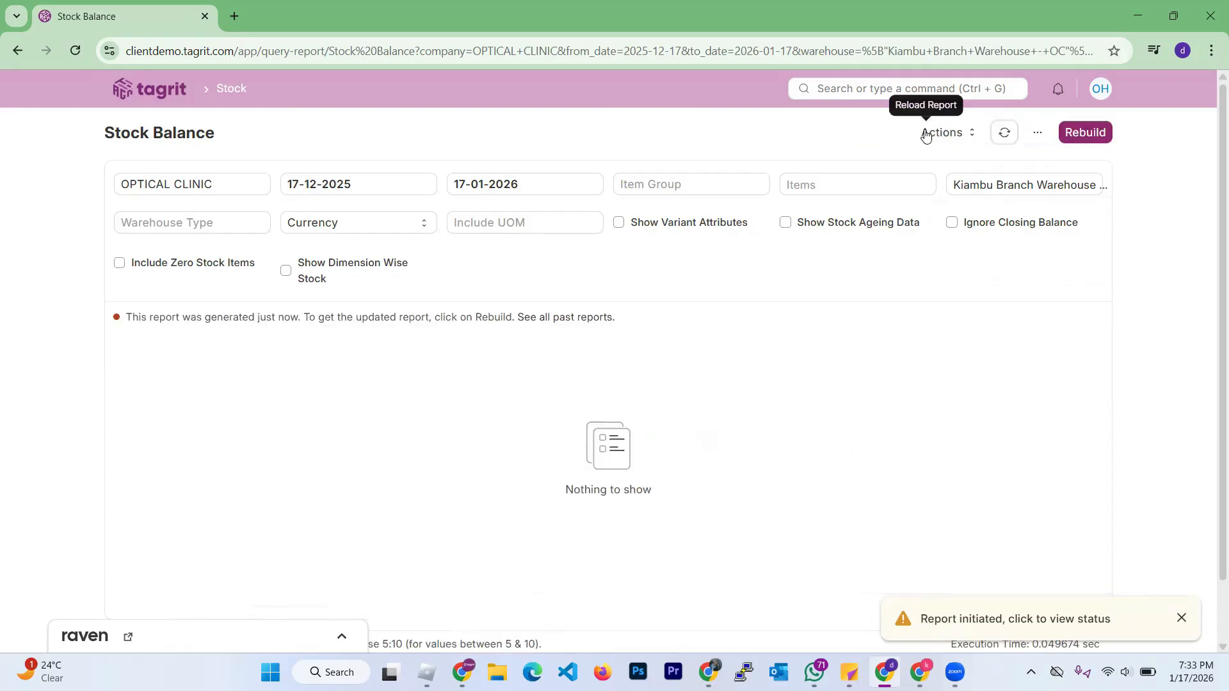
Reload and rebuild the Kiambu warehouse's Stock Balance report, and try to view the report's generation status
left_click(75, 52)
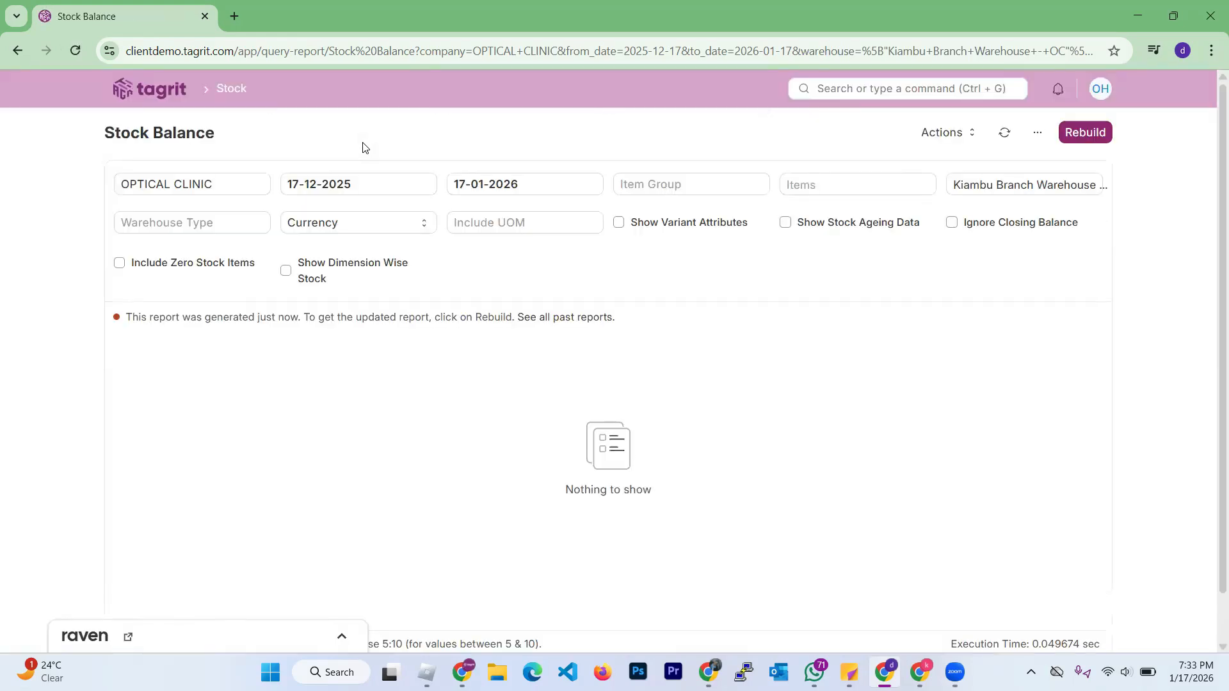
left_click(1085, 132)
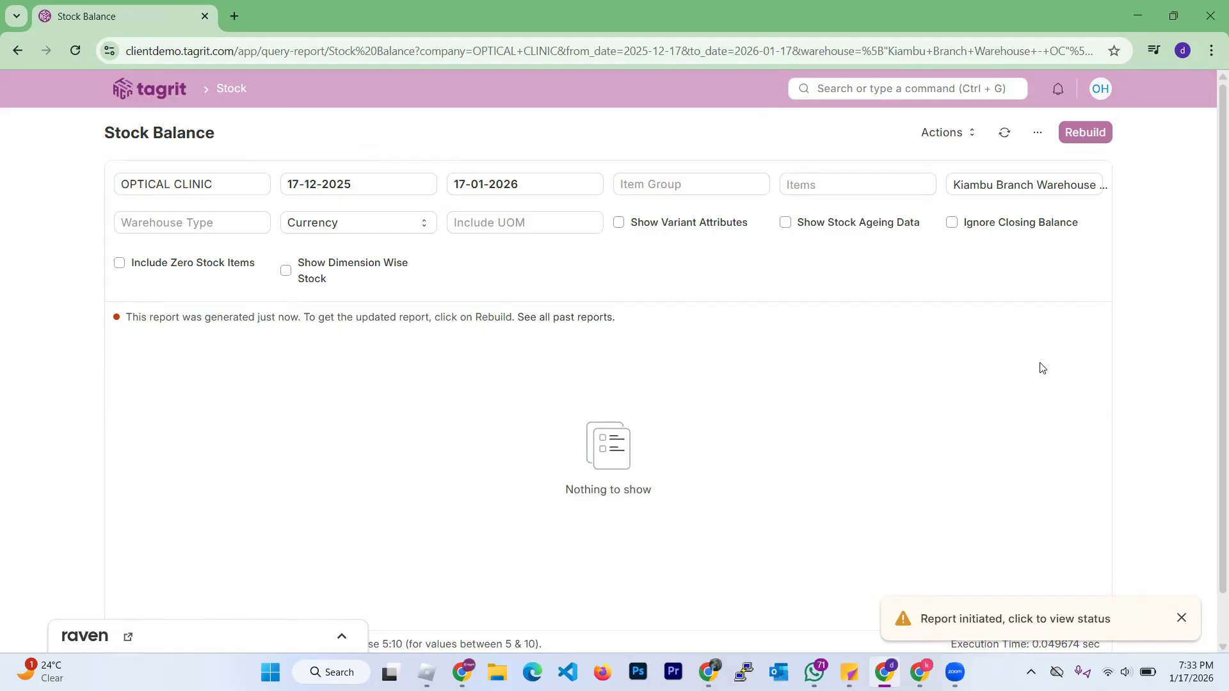
left_click(1053, 619)
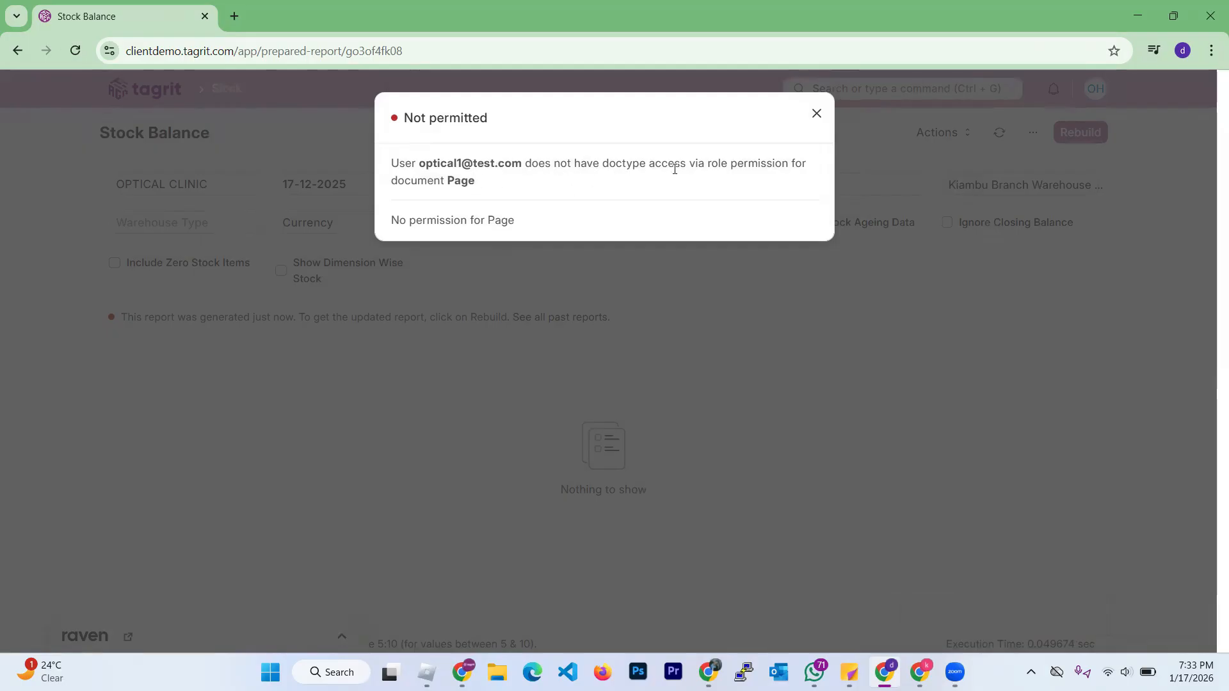
left_click(816, 113)
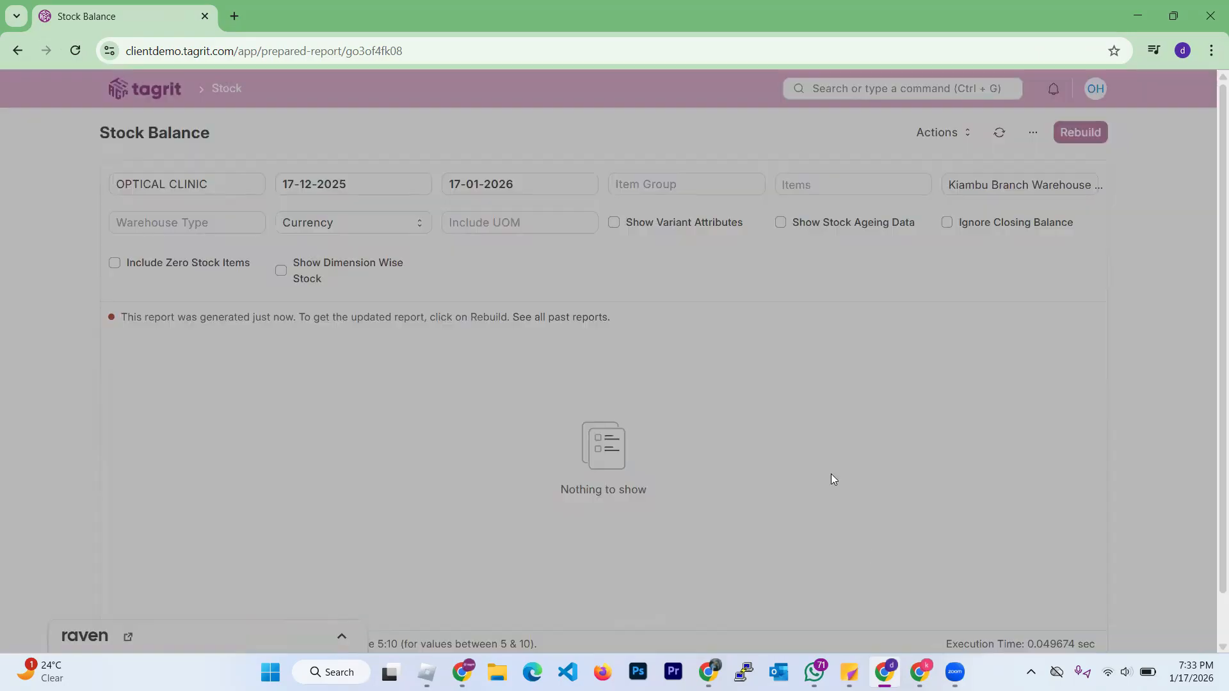
Return to the first browser window, reopen the Stock Ledger report from the Stock workspace, and clear its voucher filter
key("alt+Tab")
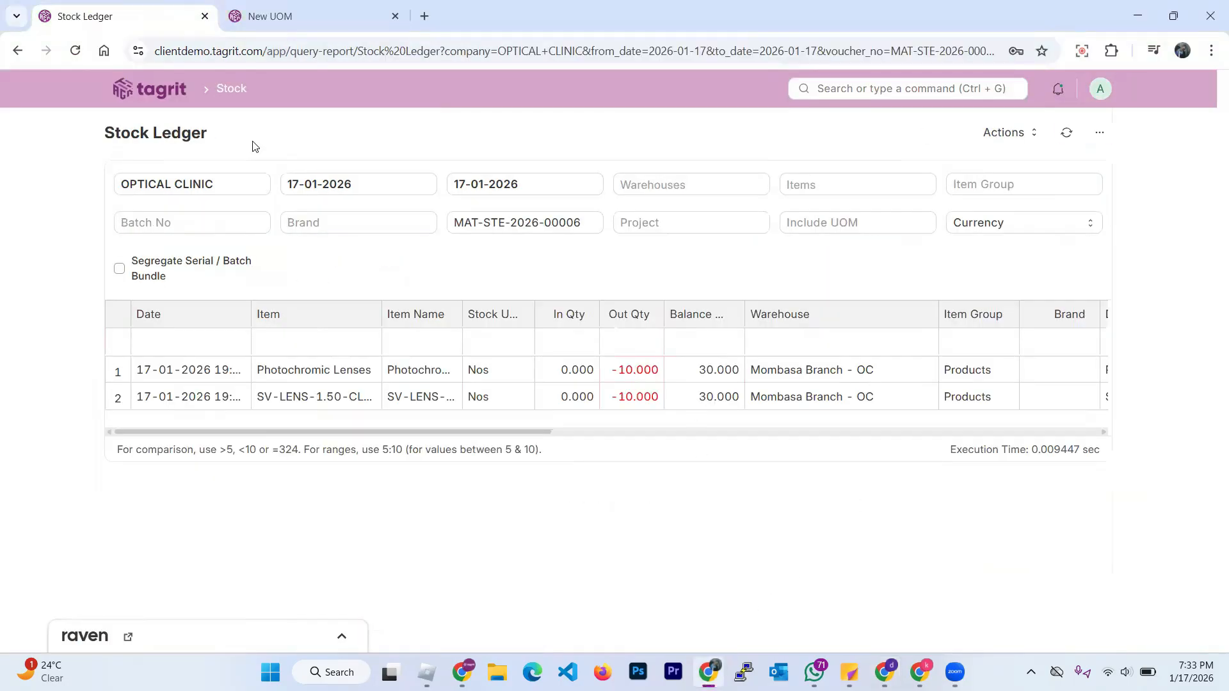
left_click(182, 97)
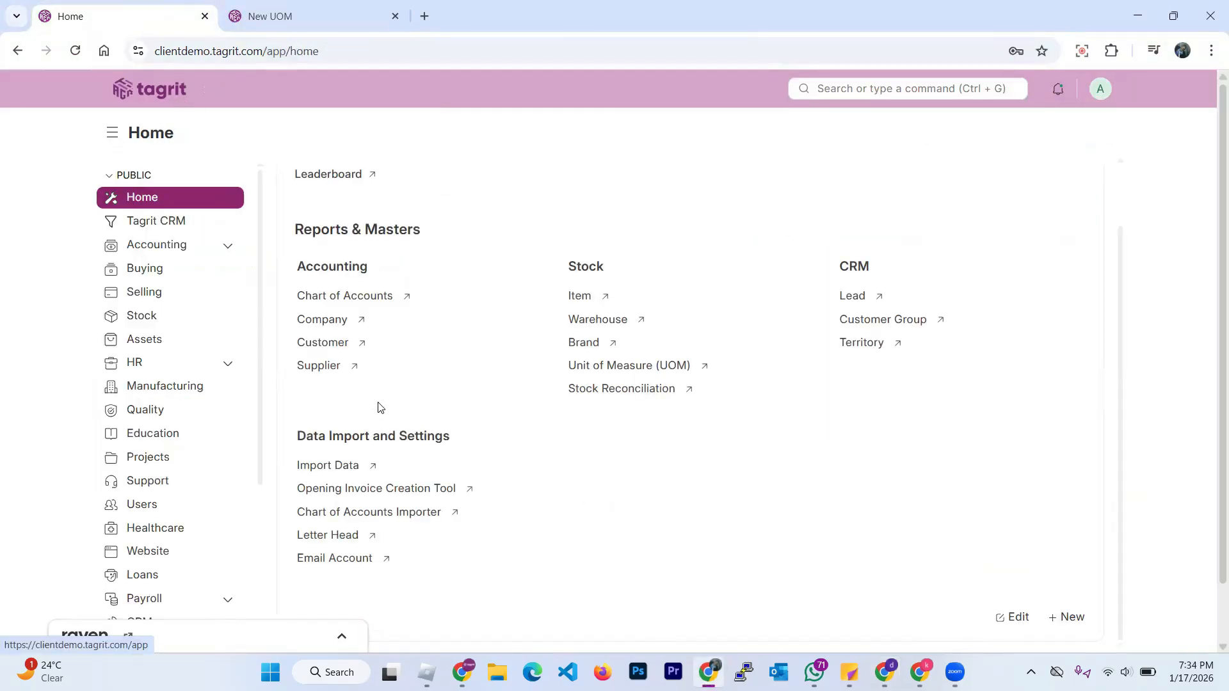
left_click(155, 318)
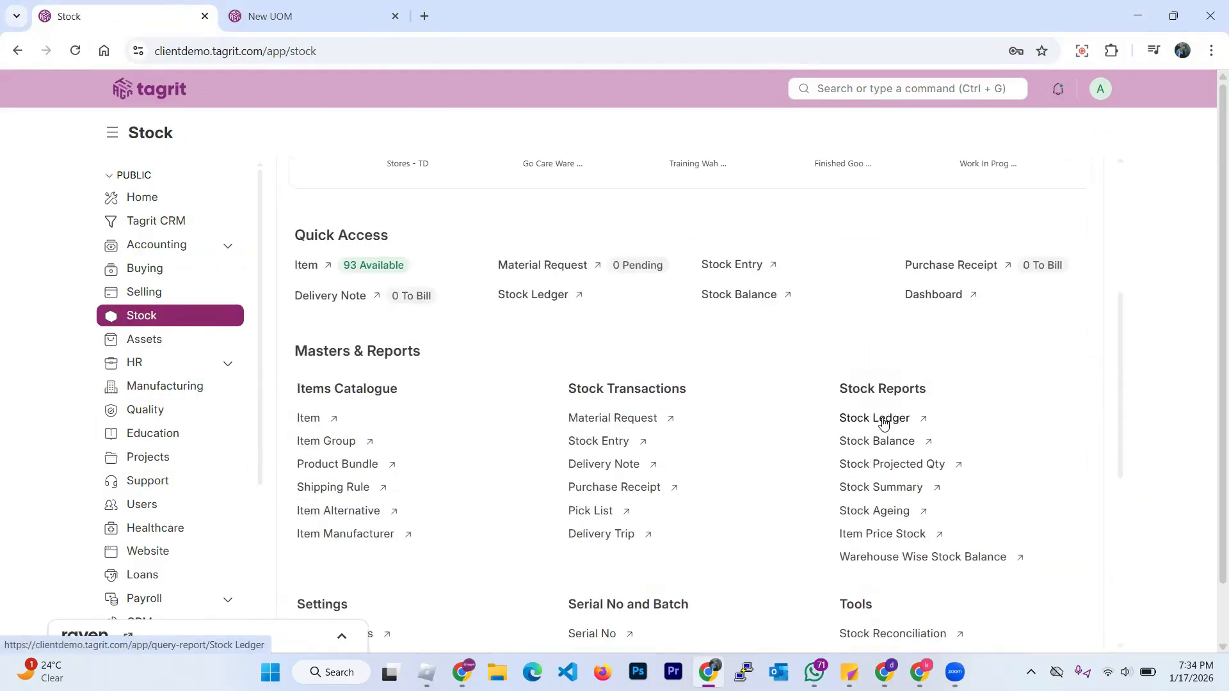
left_click(882, 419)
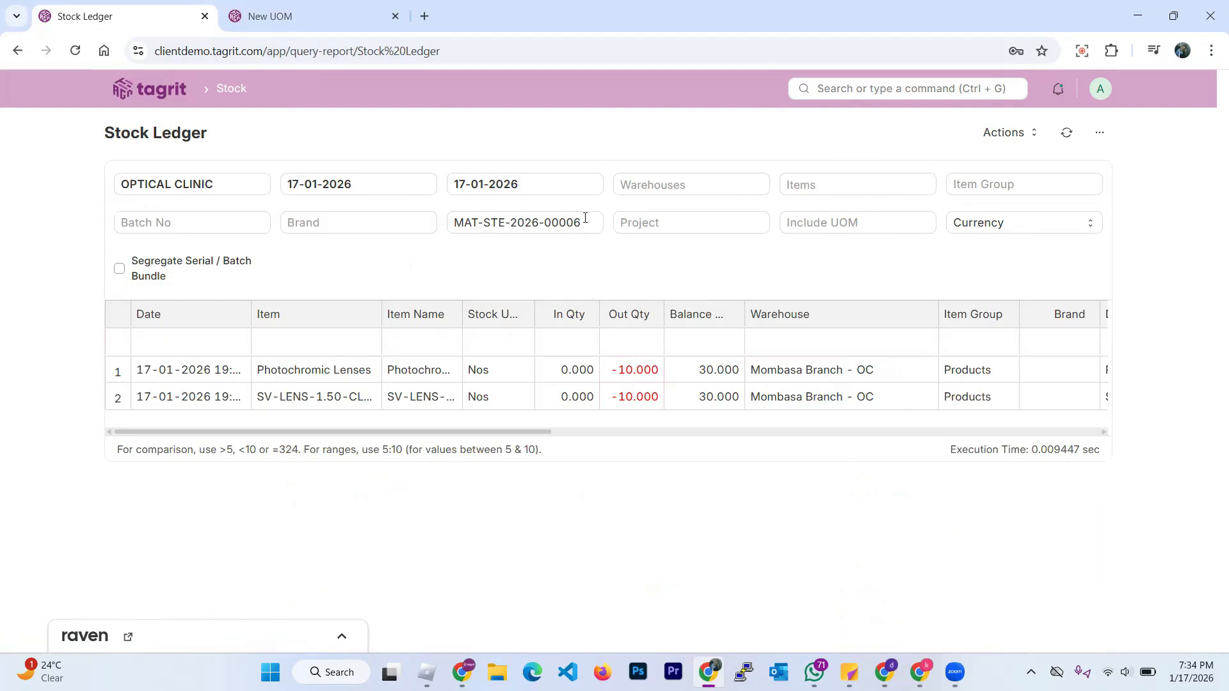
left_click_drag(589, 217, 445, 218)
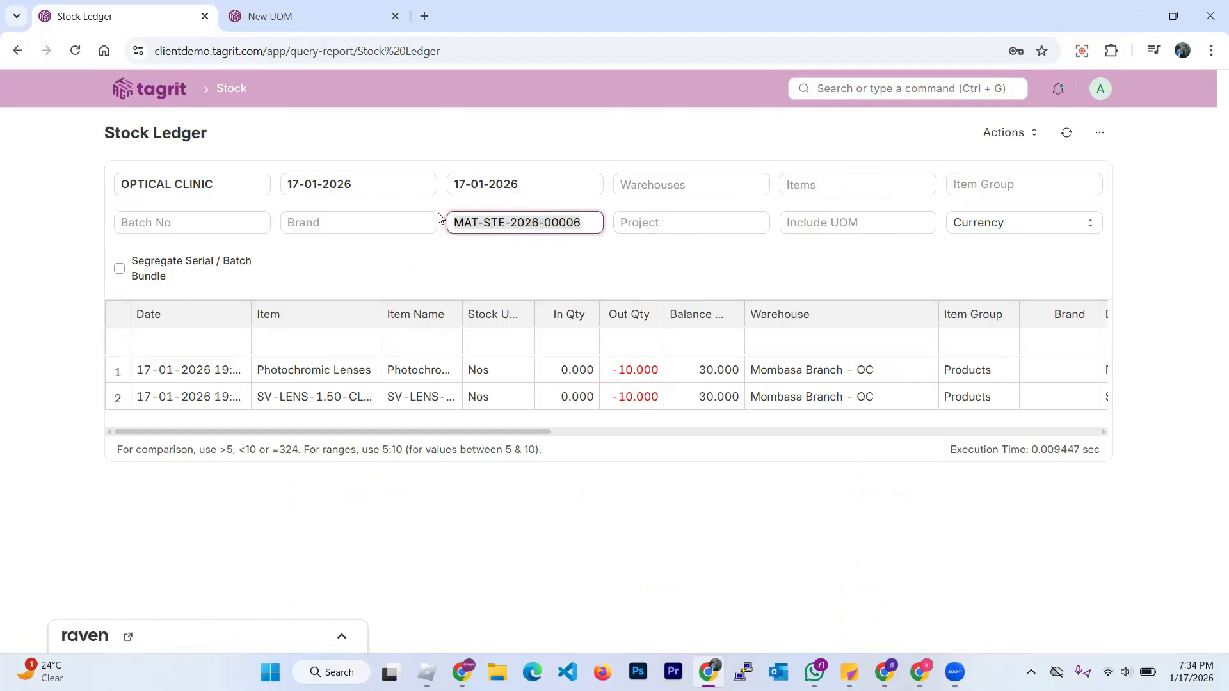
key("BackSpace")
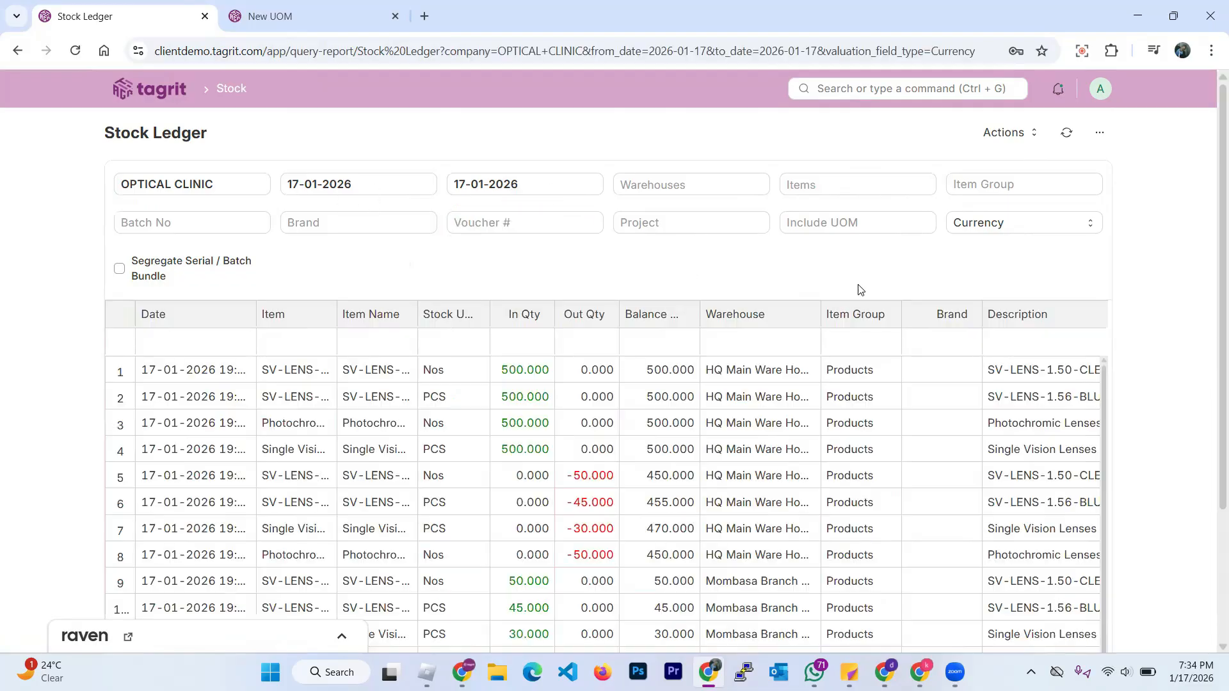
Review the day's stock movements for HQ Main Ware House and Mombasa Branch in the Stock Ledger, widening the Item column
scroll(848, 283, "down", 1)
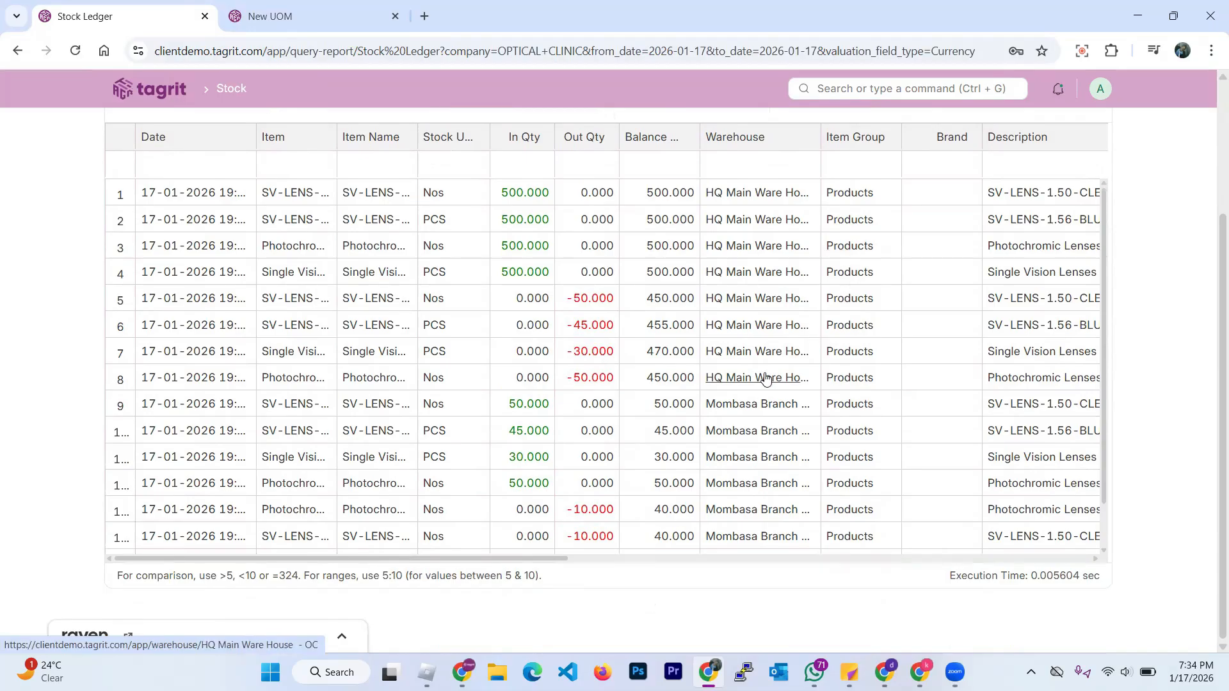
scroll(762, 374, "down", 1)
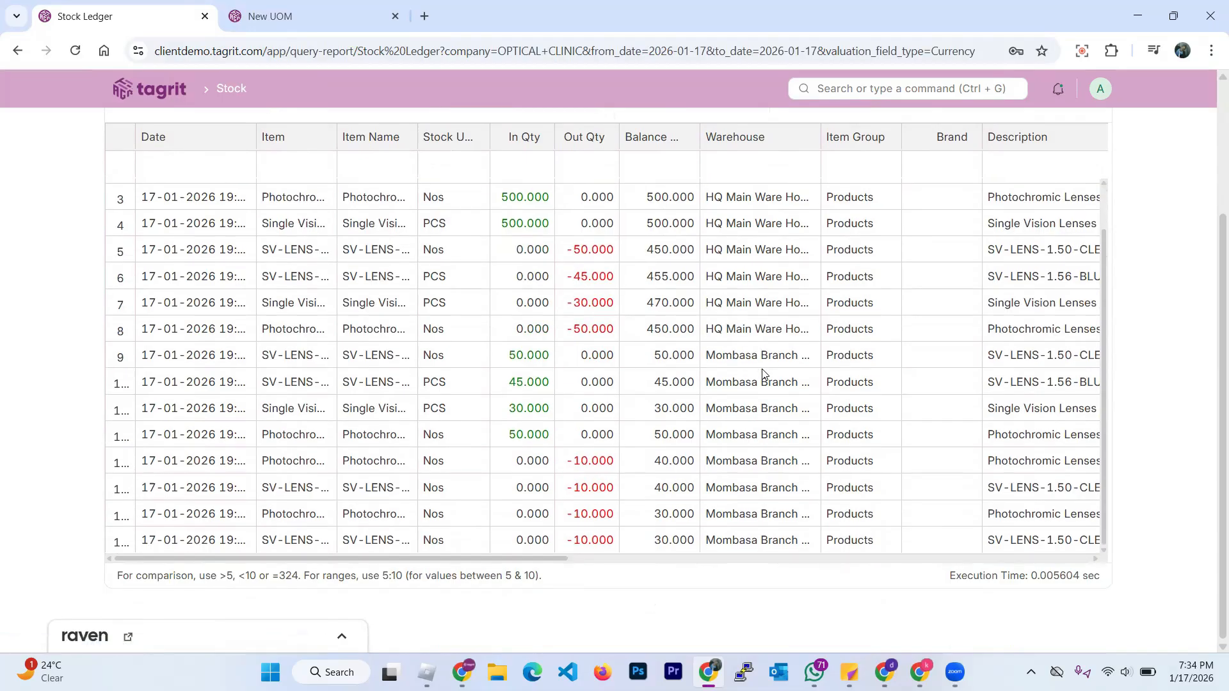
scroll(761, 373, "up", 1)
scroll(762, 373, "up", 3)
scroll(762, 374, "down", 3)
scroll(241, 420, "down", 1)
left_click_drag(440, 562, 231, 523)
scroll(314, 448, "up", 2)
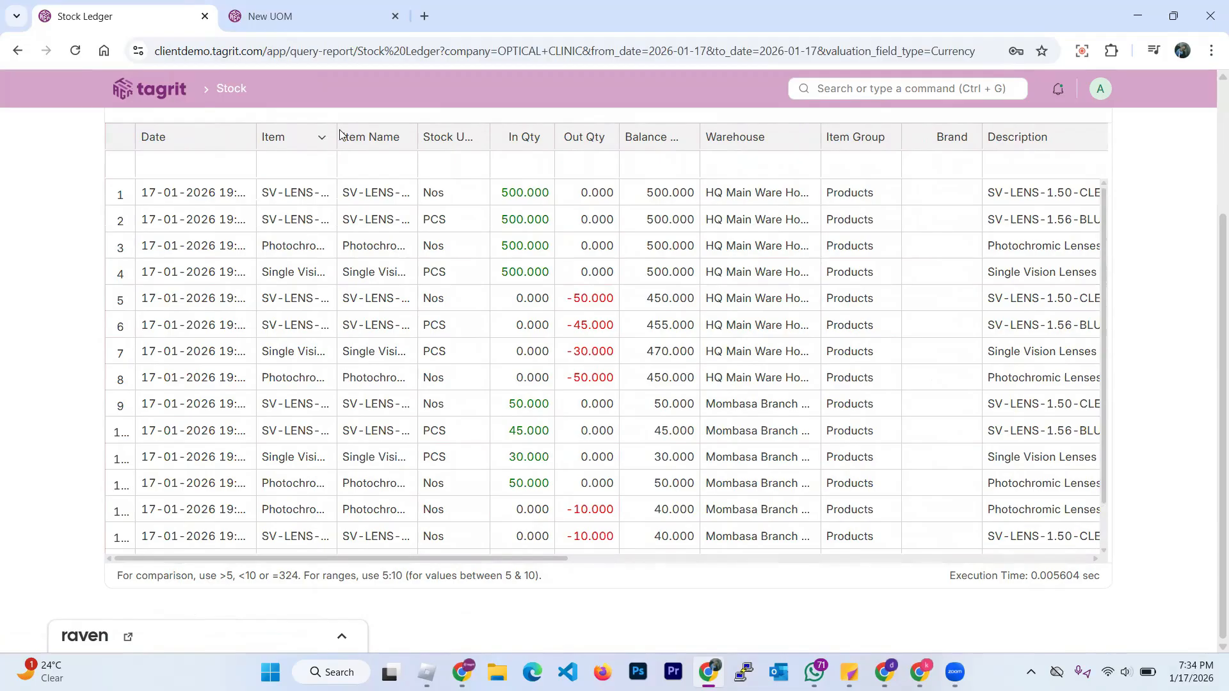
left_click_drag(338, 131, 377, 135)
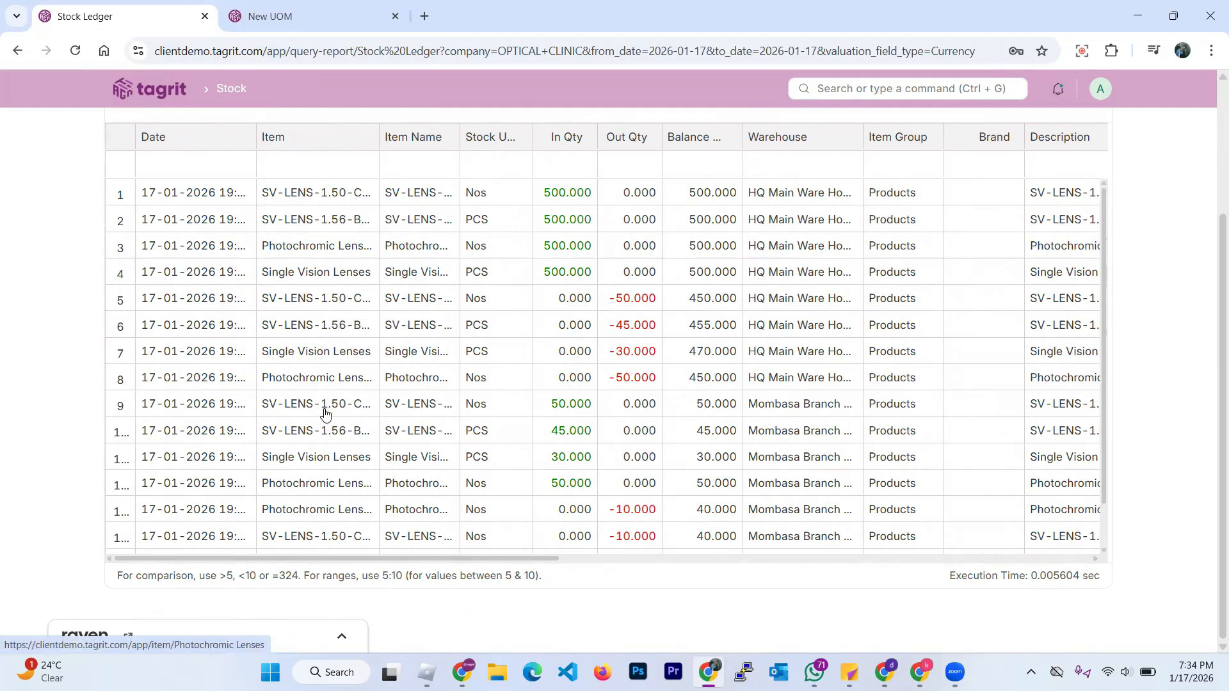
Widen the Stock Ledger's Item and Warehouse columns, and review its rate, value and voucher columns
left_click_drag(382, 124, 412, 126)
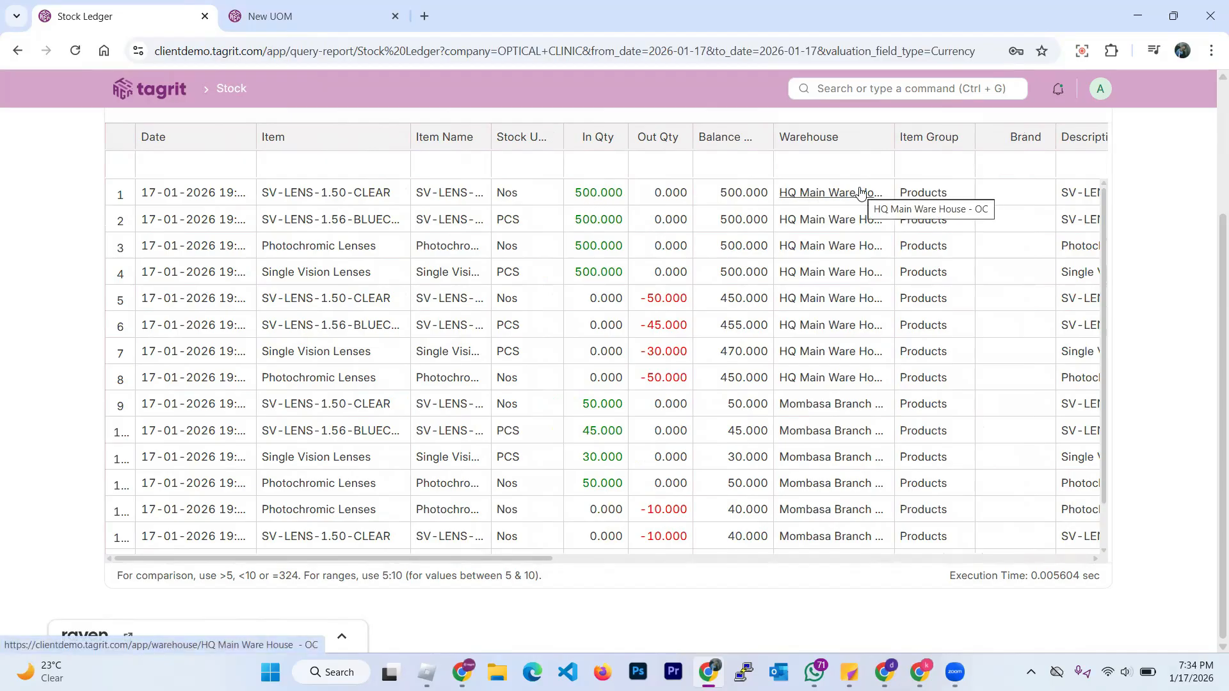
left_click_drag(894, 127, 1022, 136)
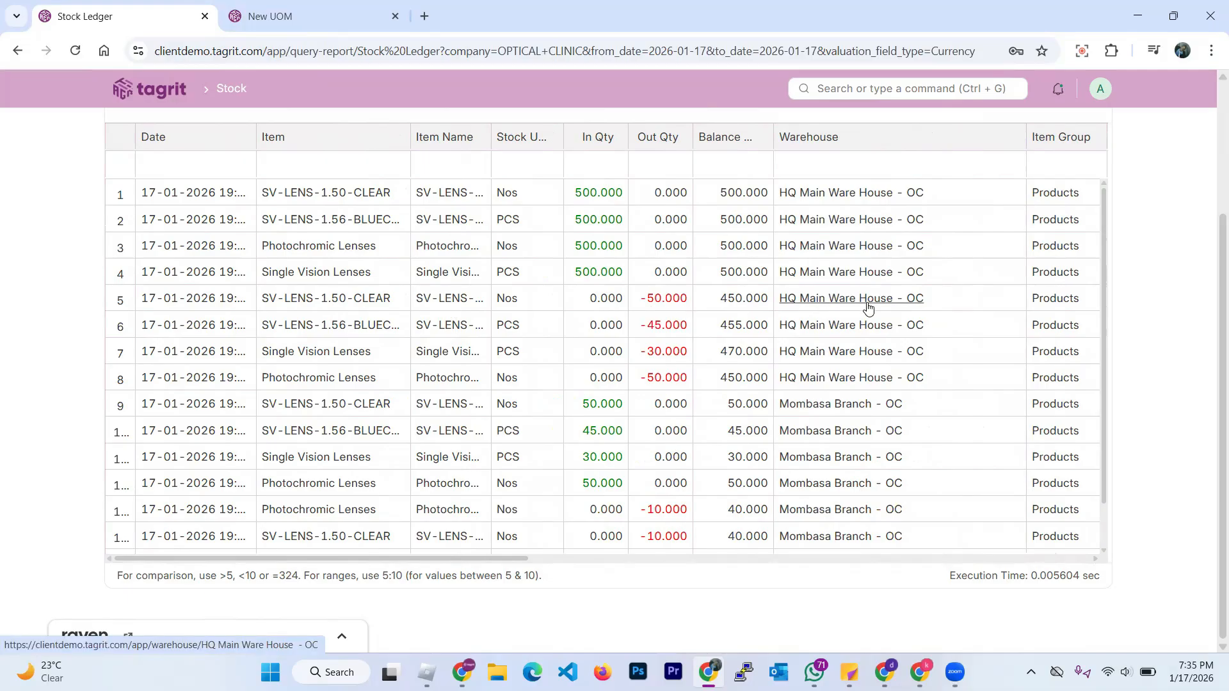
left_click_drag(512, 558, 954, 564)
scroll(736, 387, "up", 3)
scroll(737, 388, "down", 3)
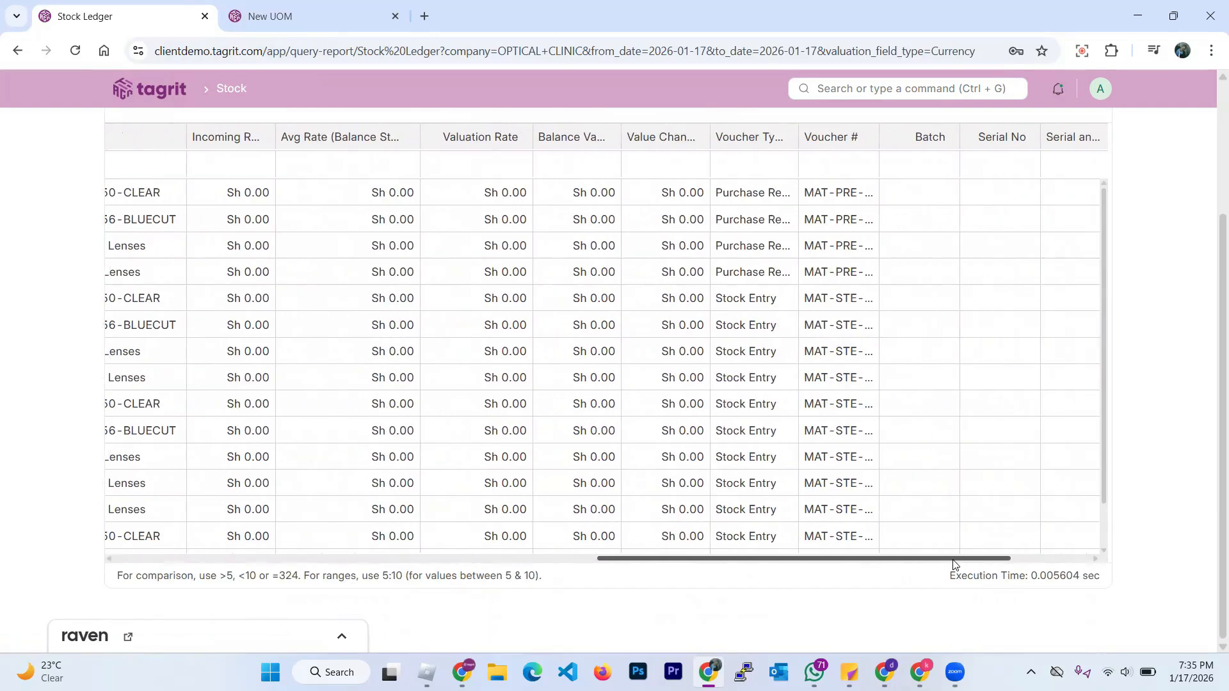
left_click_drag(879, 556, 384, 546)
scroll(405, 467, "down", 1)
scroll(406, 467, "up", 1)
scroll(541, 329, "up", 3)
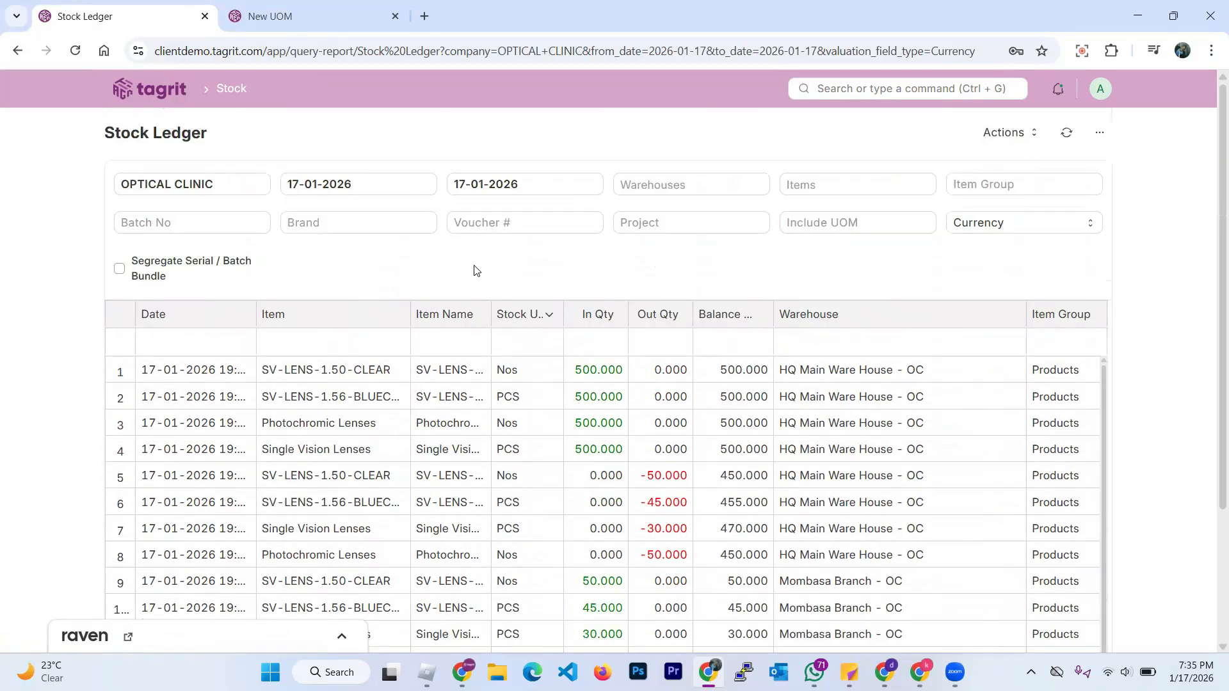
Check the Stock Ledger's item group and item filter choices, and filter the ledger by Kiambu Branch Warehouse
left_click(997, 188)
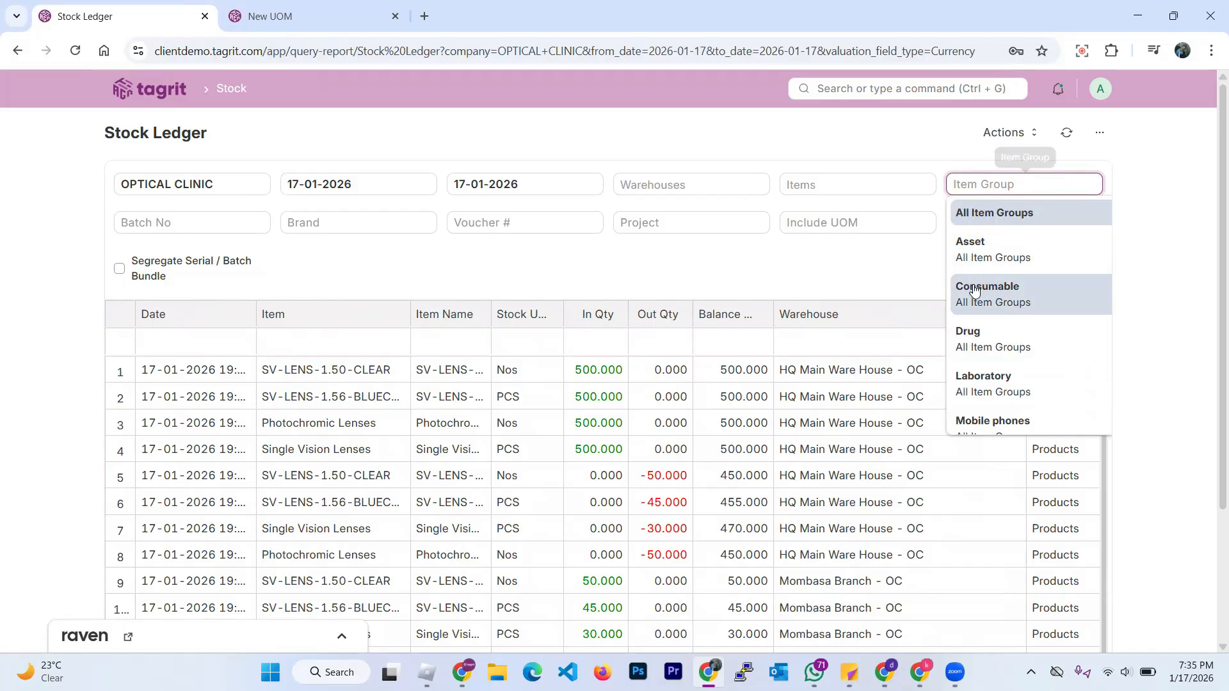
left_click(862, 258)
left_click(826, 187)
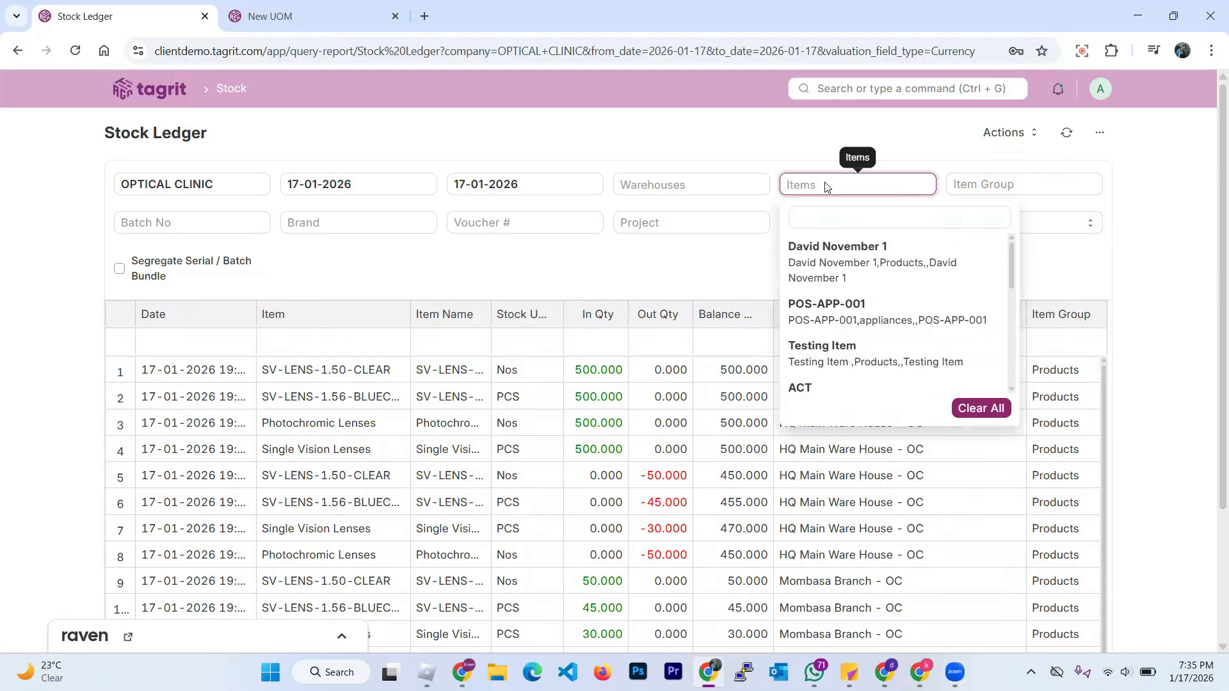
left_click(710, 187)
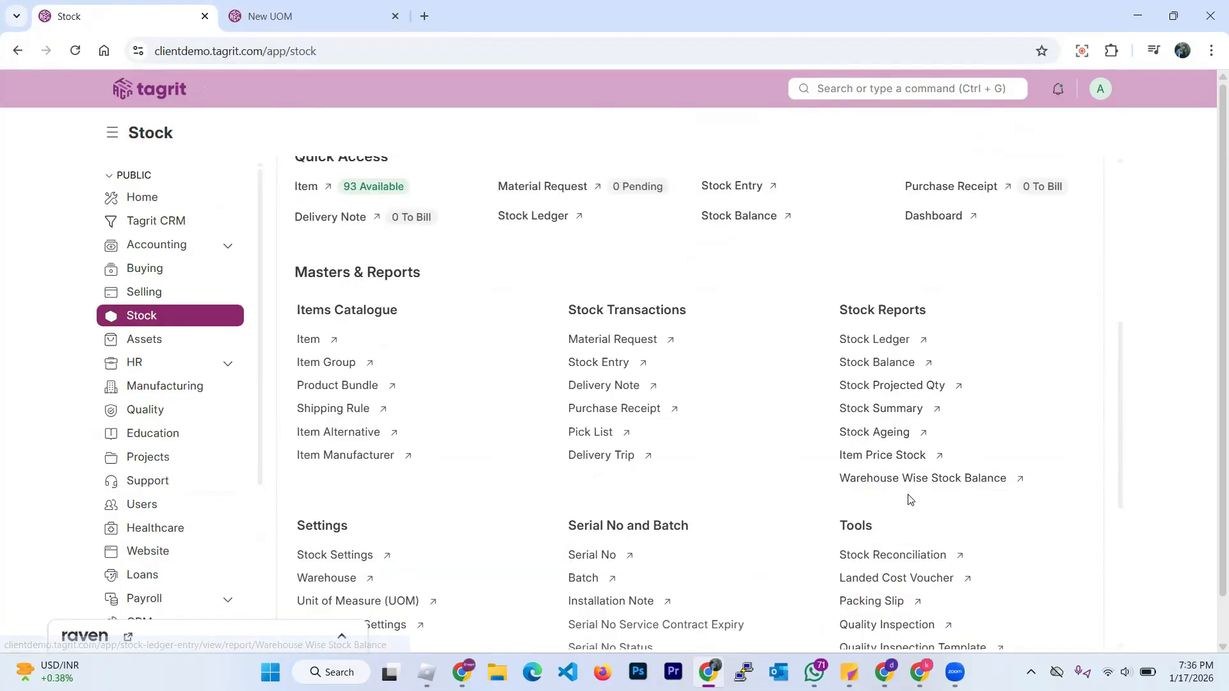
Open the Stock Summary from the Stock workspace and filter it by HQ Main Ware House - OC
scroll(908, 496, "down", 1)
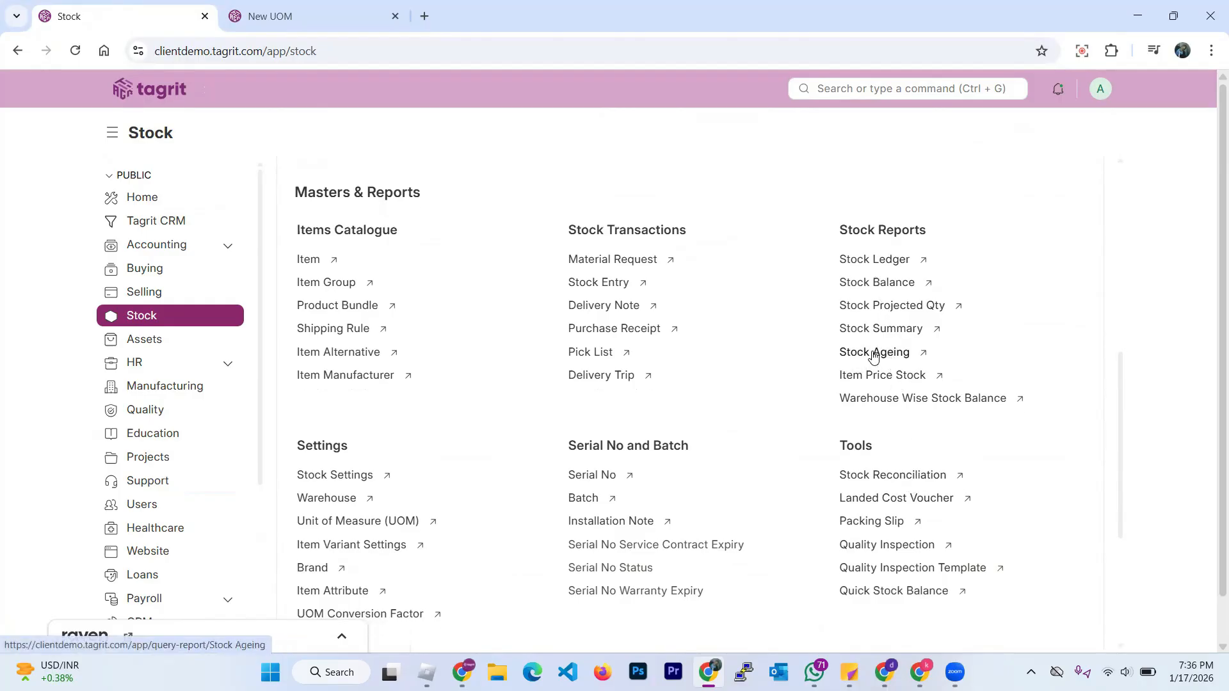
left_click(875, 330)
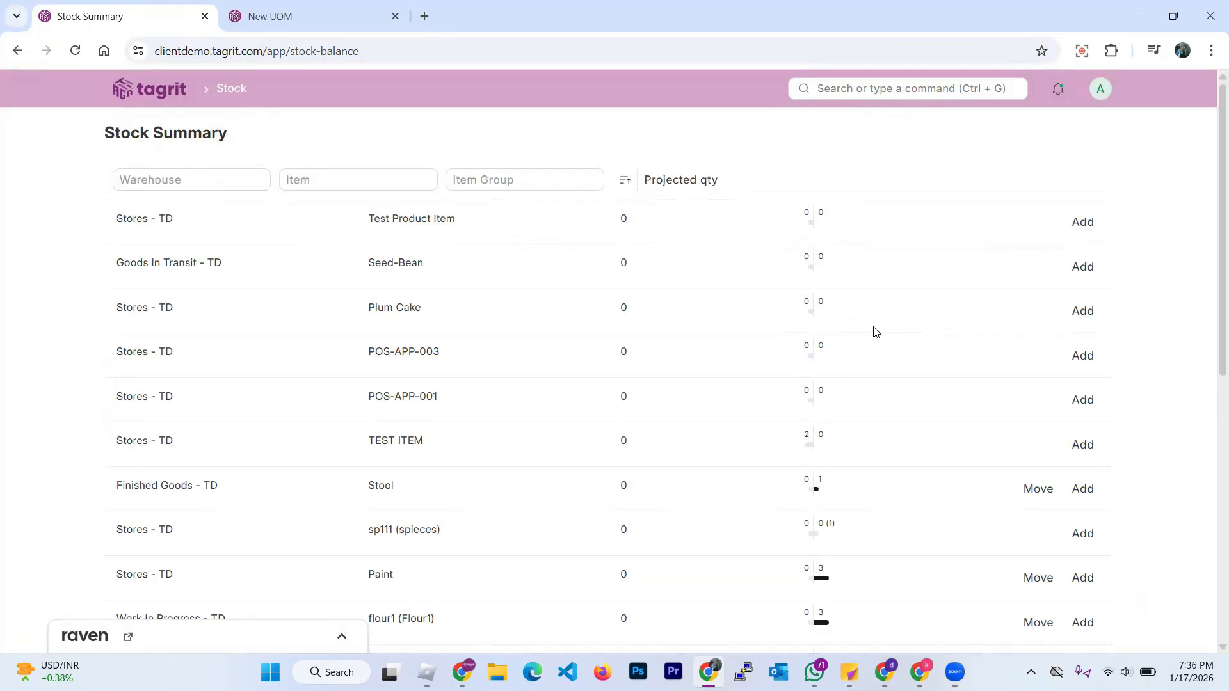
left_click(193, 181)
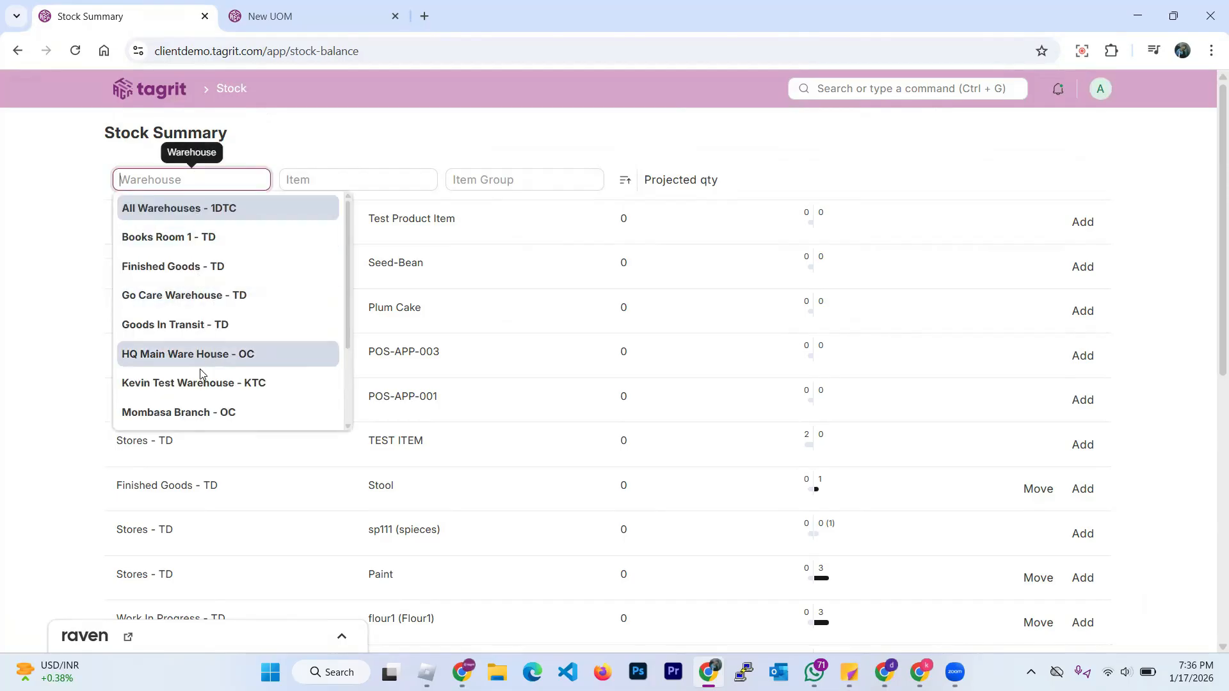
left_click(200, 356)
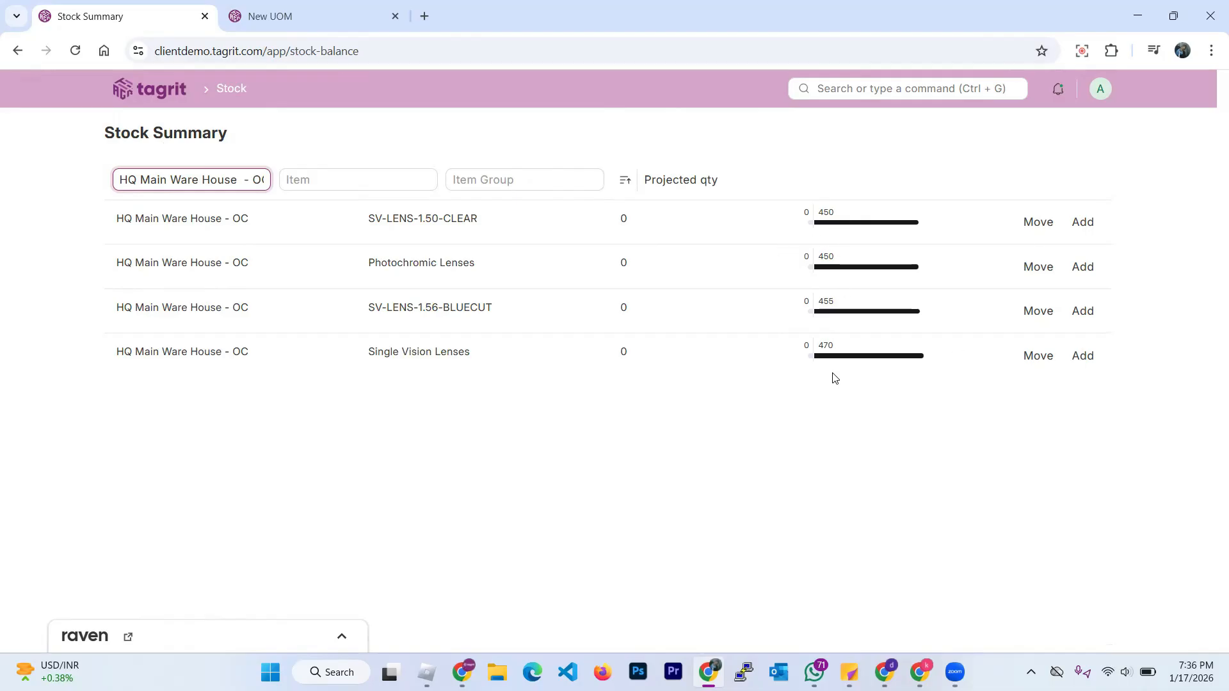
Examine the Move Item form for SV-LENS-1.50-CLEAR in HQ Main Ware House - OC and close it without creating a stock entry
left_click(1039, 222)
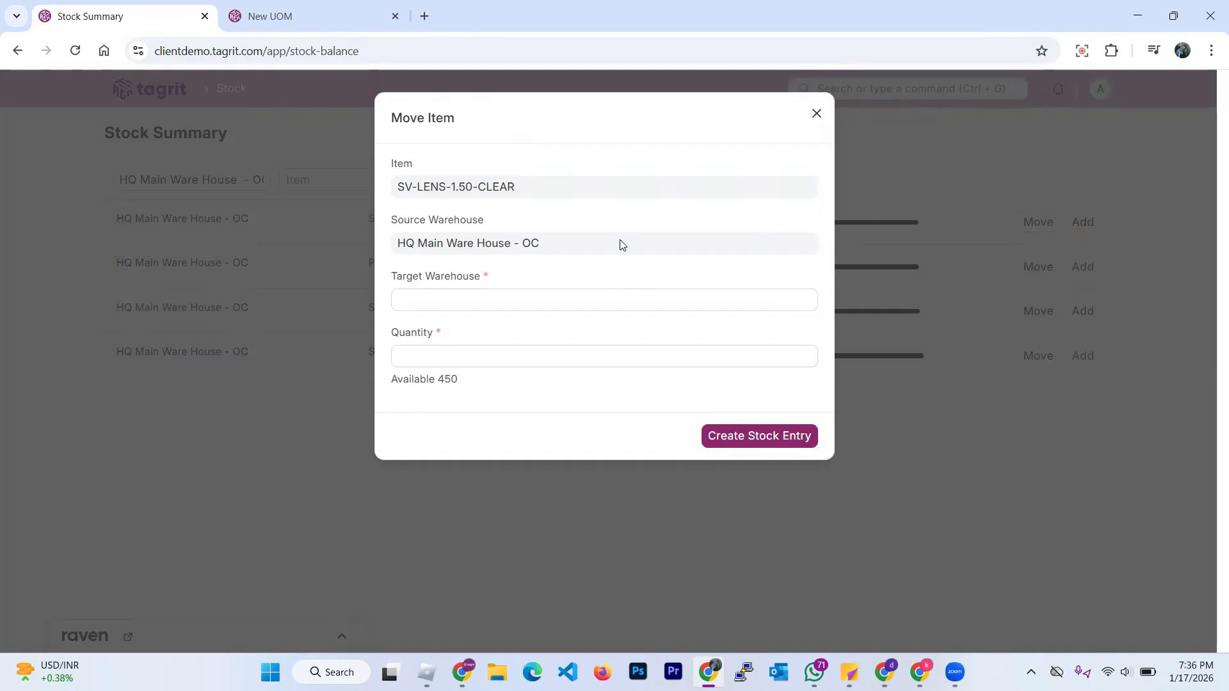
left_click(493, 299)
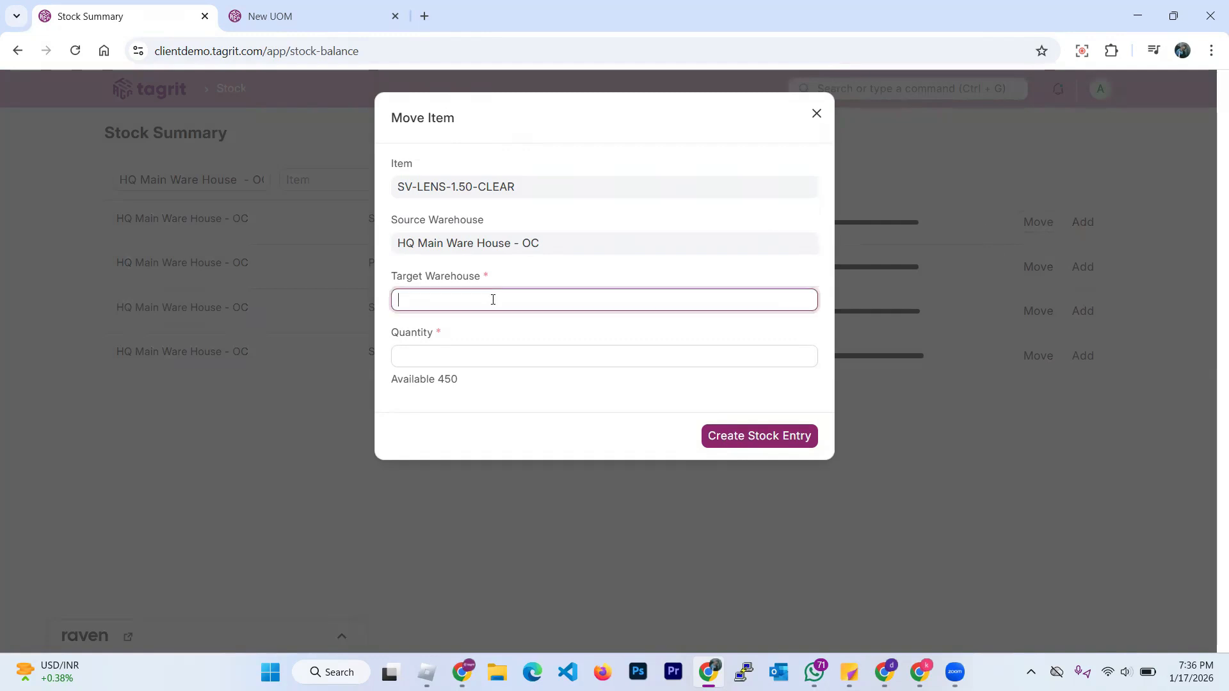
left_click(672, 136)
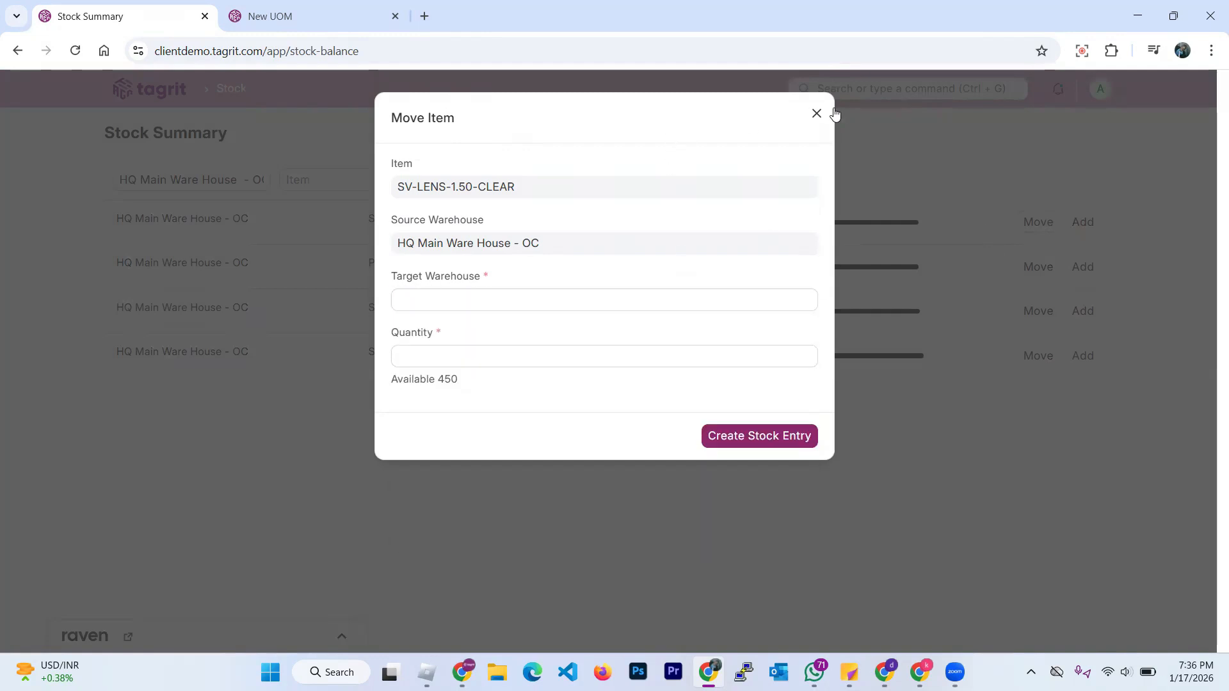
left_click(816, 117)
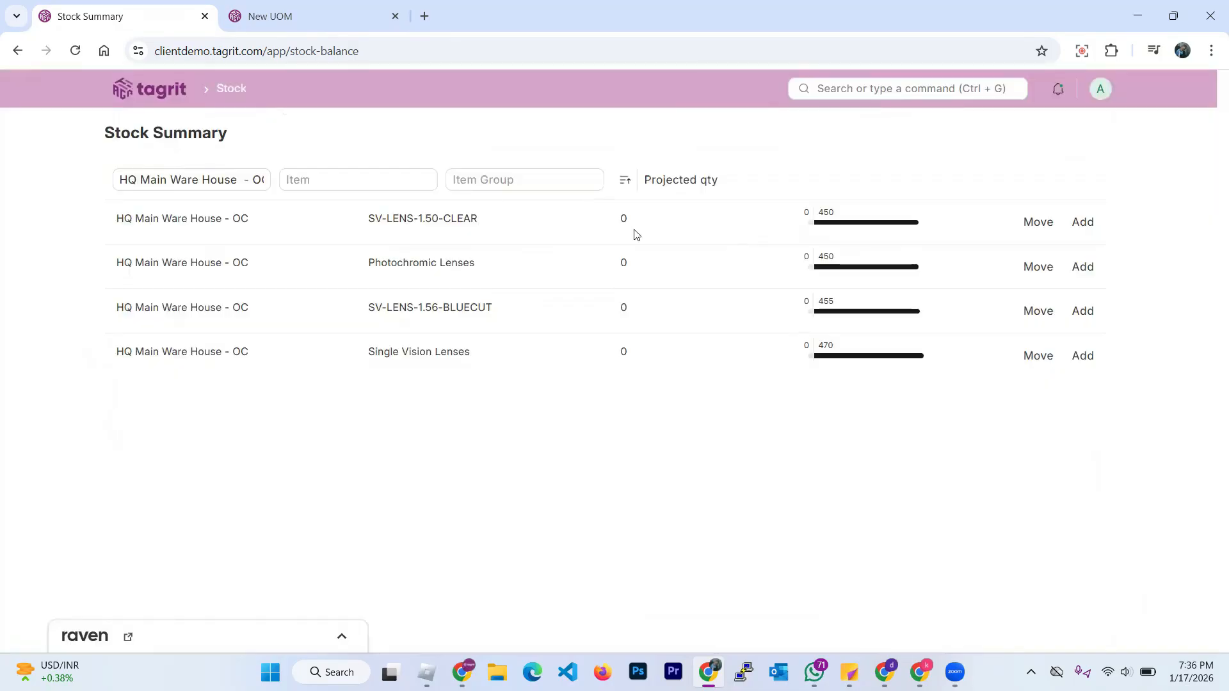
Open the Warehouse Wise Stock Balance report from the Stock workspace and look through its entries
left_click(227, 88)
scroll(852, 458, "down", 3)
scroll(856, 461, "up", 3)
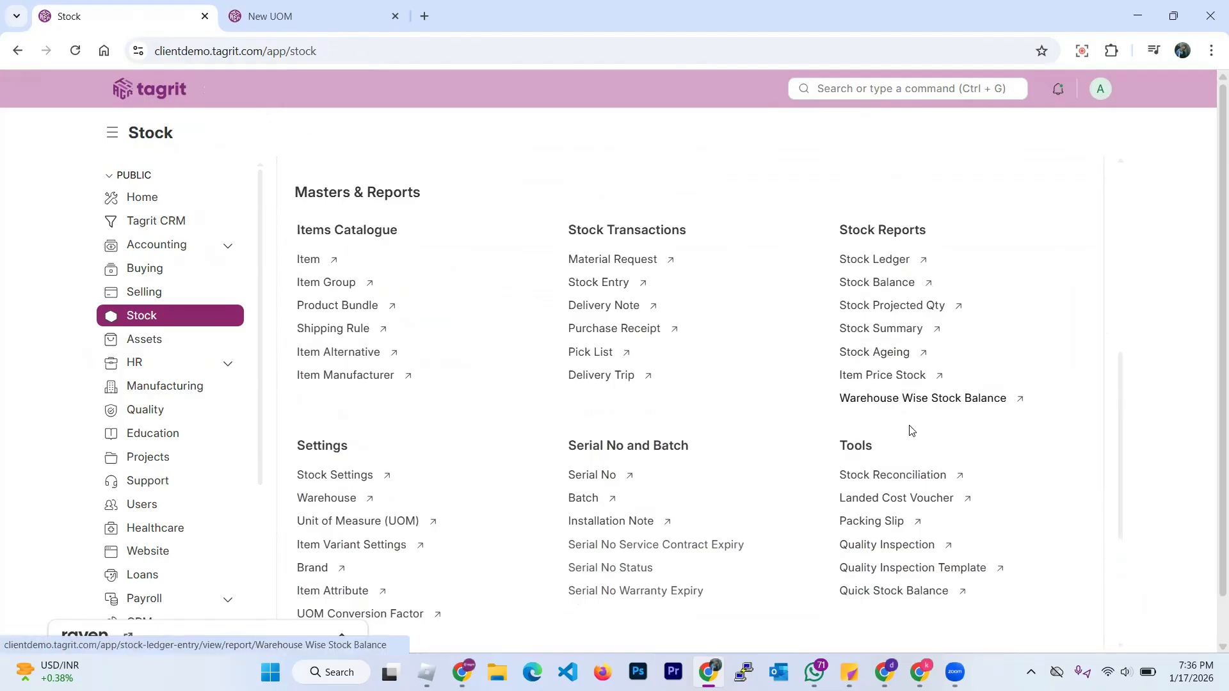
left_click(921, 400)
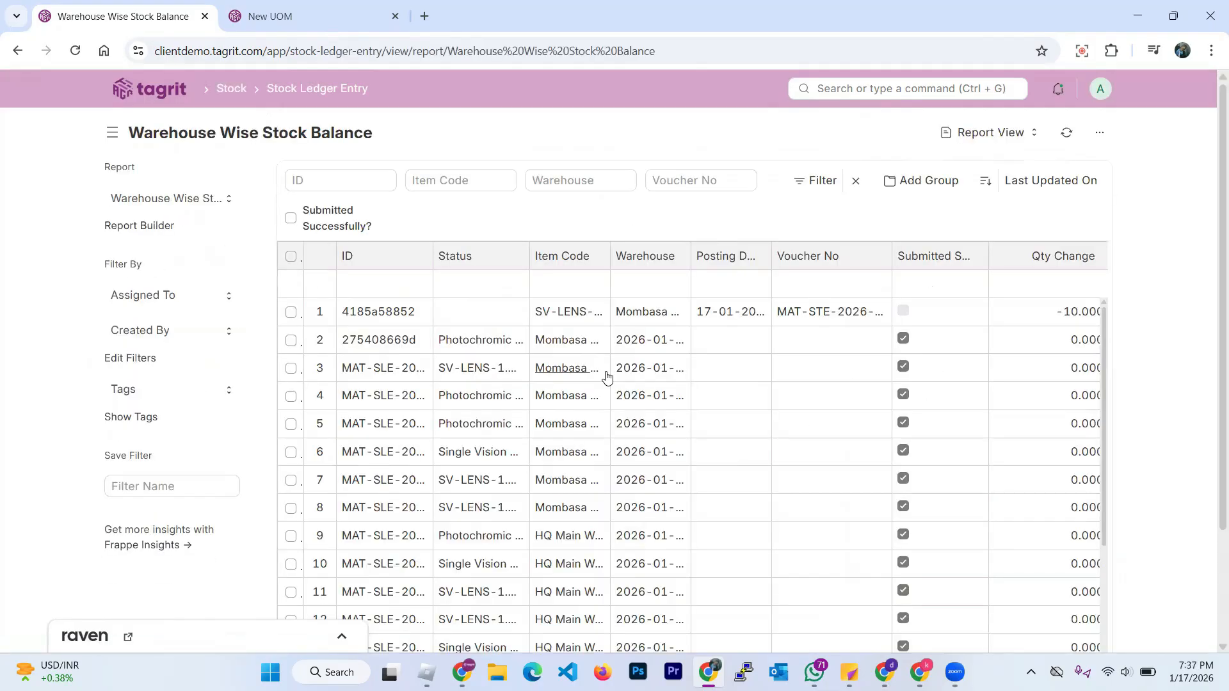
scroll(798, 331, "down", 2)
scroll(958, 366, "up", 2)
scroll(1156, 351, "down", 3)
scroll(651, 377, "up", 3)
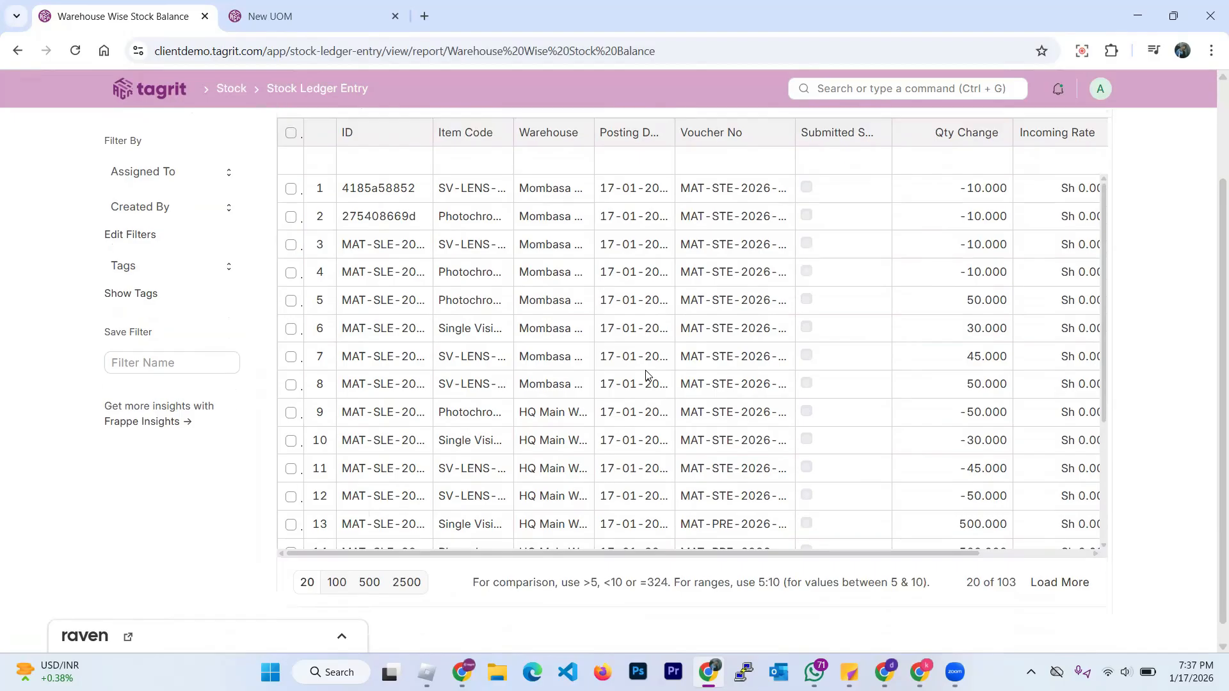
Widen the ID, Item Code and Warehouse columns of the Warehouse Wise Stock Balance report to show their full text
left_click_drag(433, 247, 565, 256)
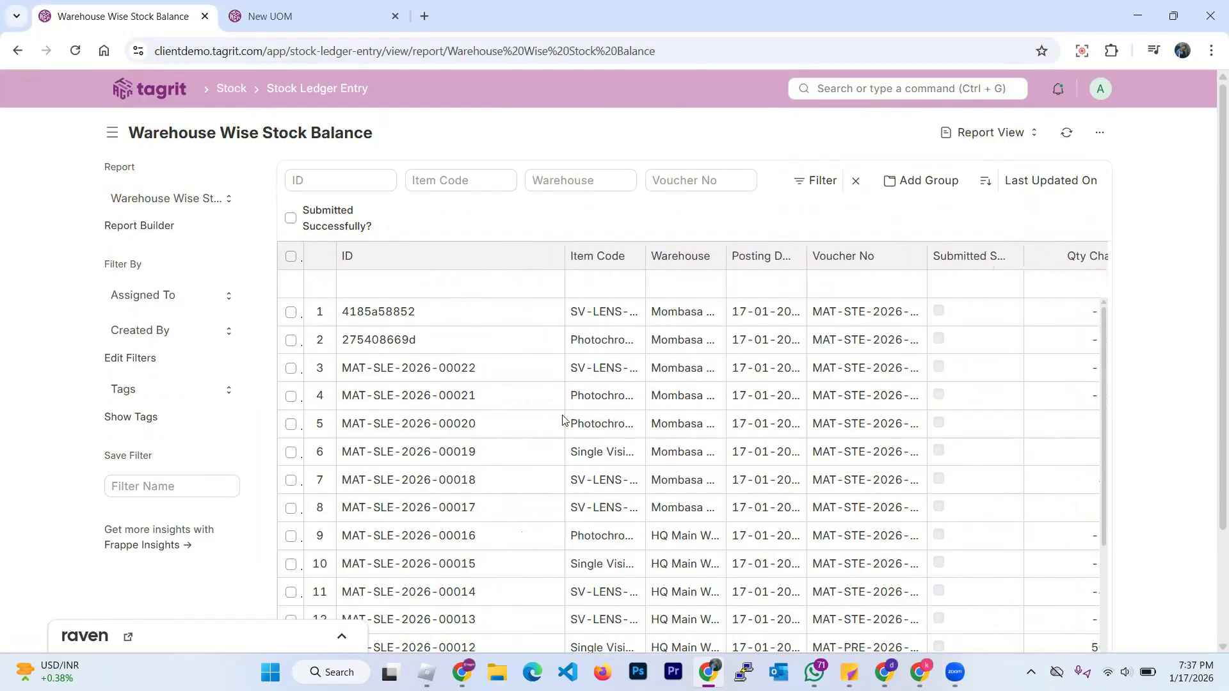
left_click(584, 183)
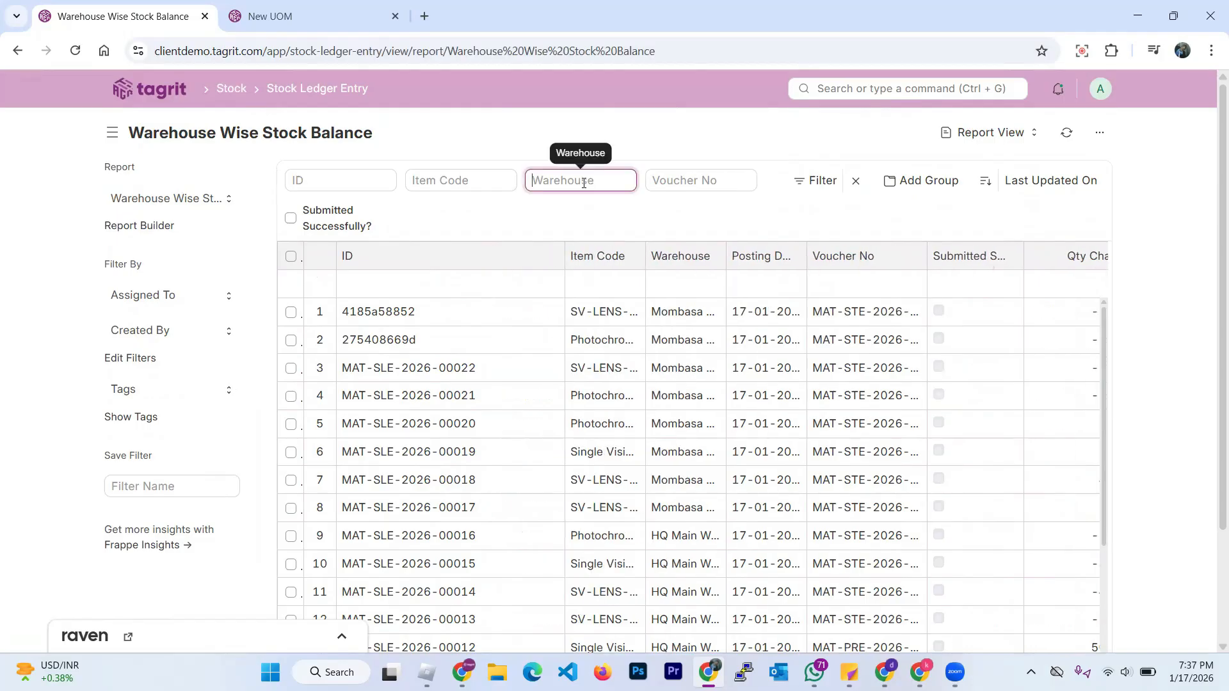
left_click(492, 207)
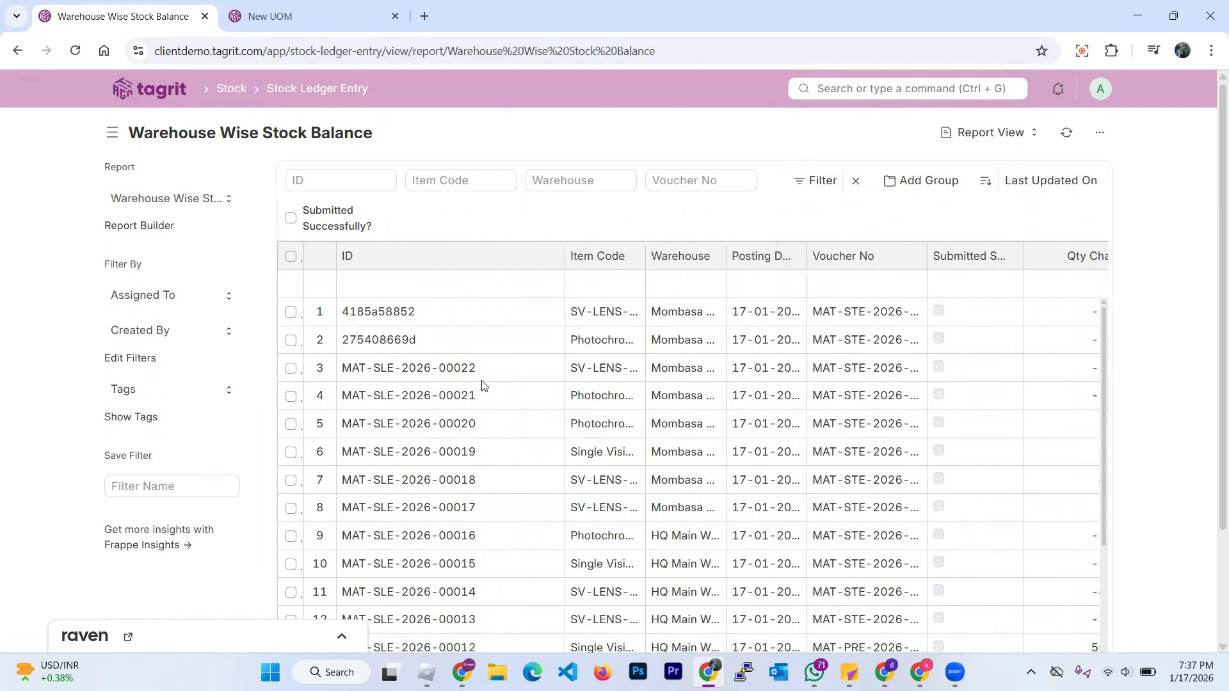
scroll(497, 448, "down", 5)
scroll(499, 450, "up", 5)
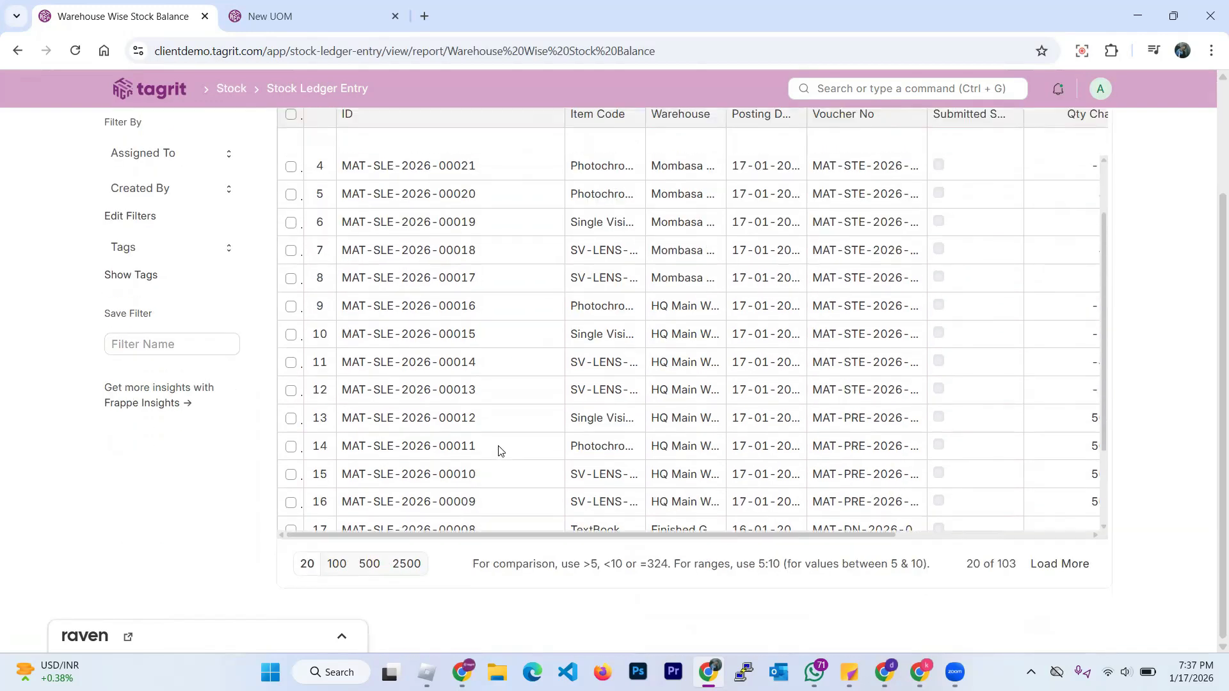
scroll(593, 429, "down", 1)
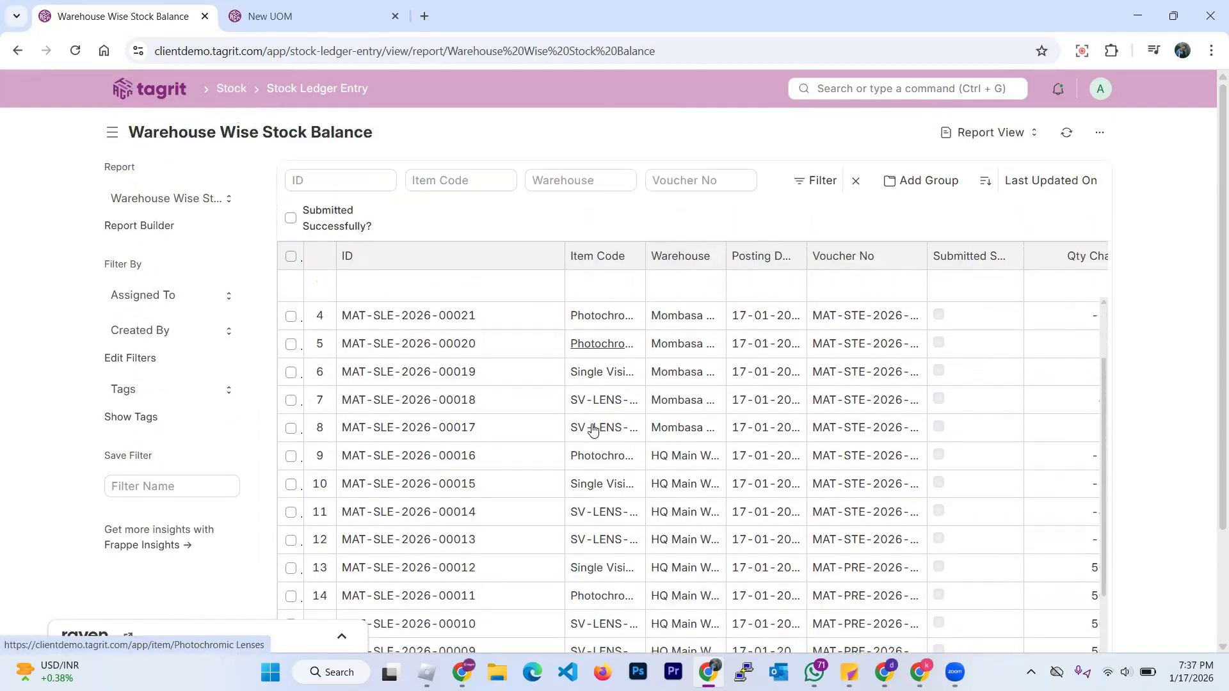
scroll(618, 392, "up", 1)
left_click_drag(645, 245, 722, 247)
left_click_drag(807, 249, 904, 239)
left_click_drag(804, 247, 912, 249)
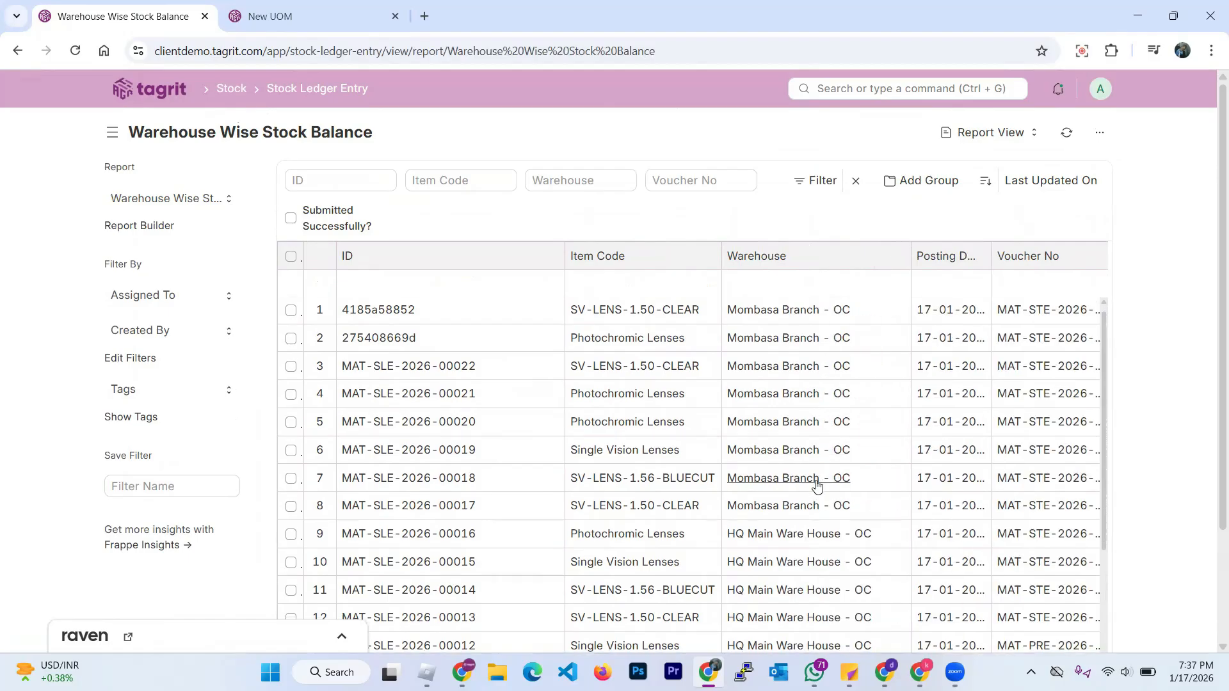
Review the quantity changes for Mombasa Branch and HQ Main Ware House in the Warehouse Wise Stock Balance report, and check its warehouse filter choices
scroll(815, 486, "down", 3)
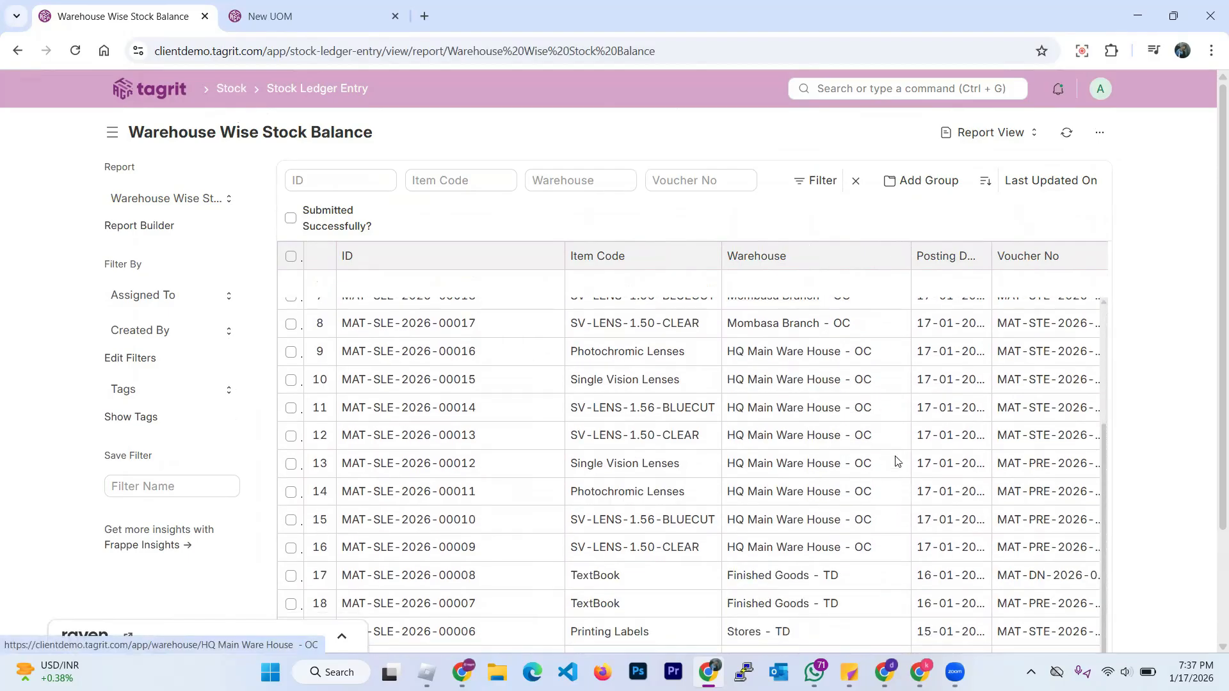
scroll(858, 468, "up", 3)
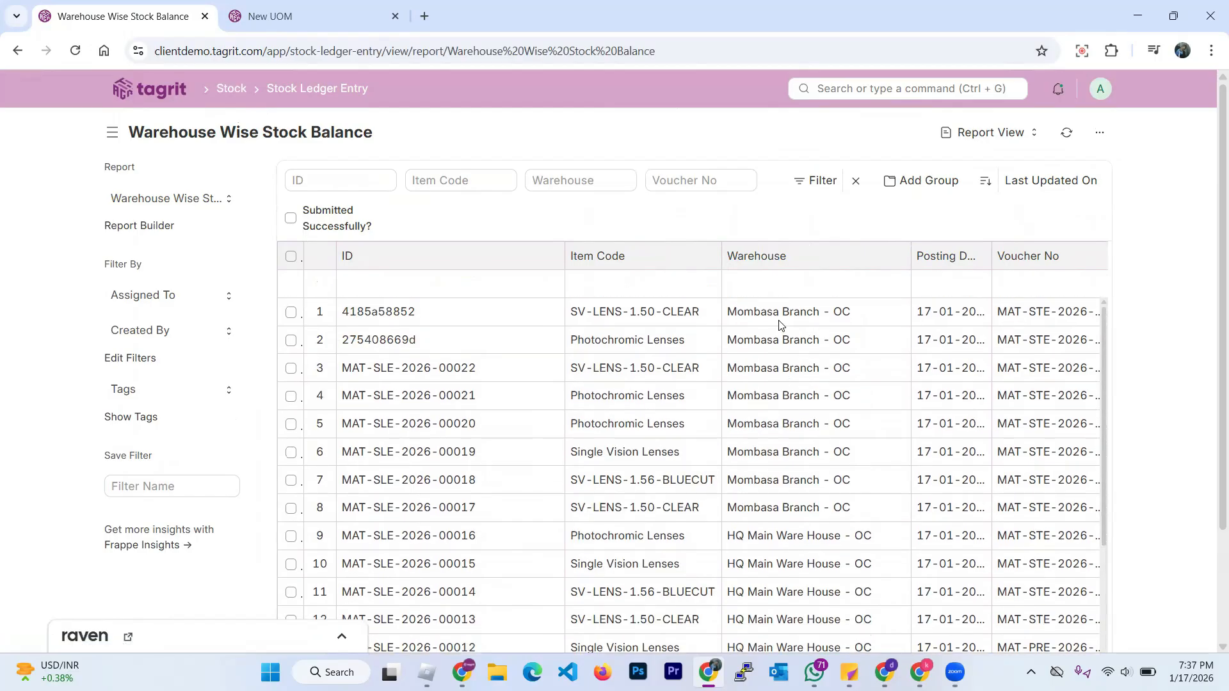
scroll(778, 502, "down", 3)
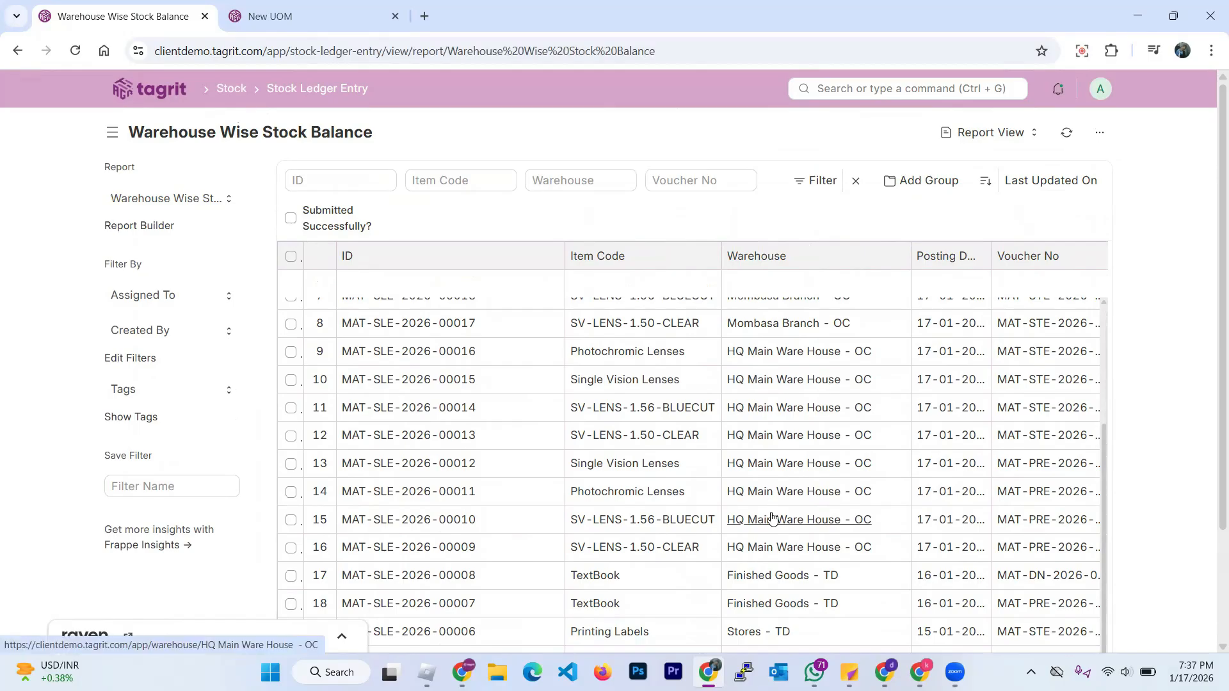
scroll(772, 517, "up", 2)
scroll(772, 517, "down", 2)
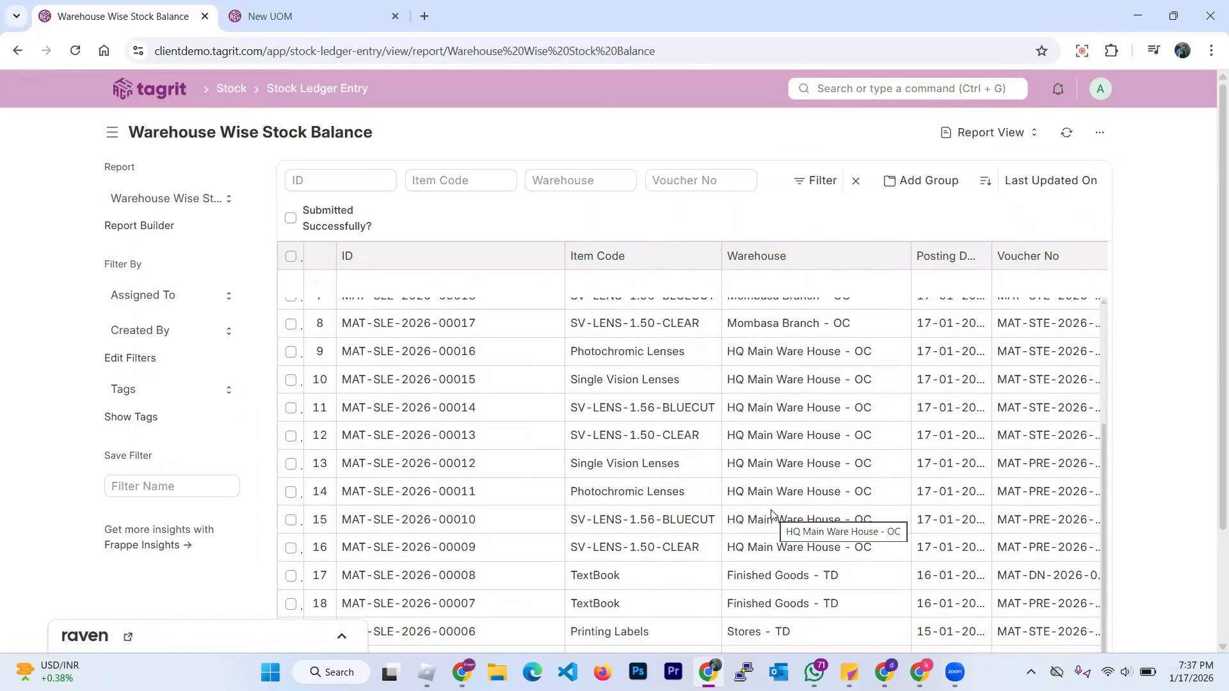
scroll(771, 516, "up", 2)
scroll(775, 512, "up", 2)
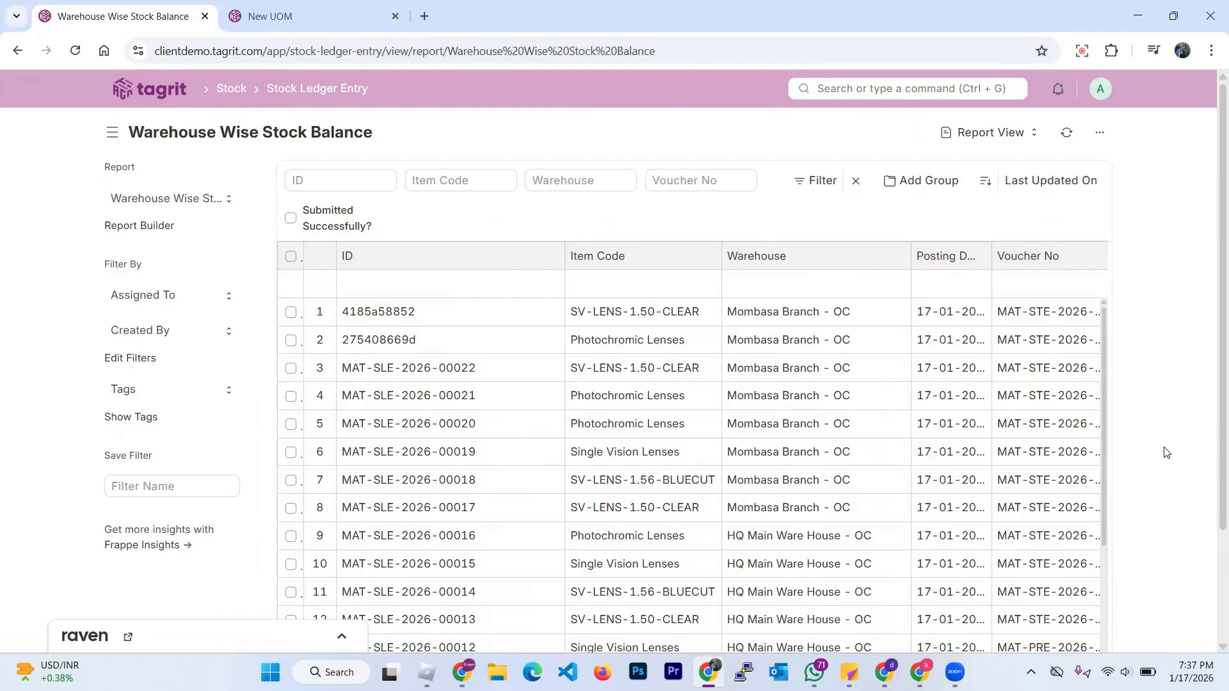
scroll(691, 448, "right", 6)
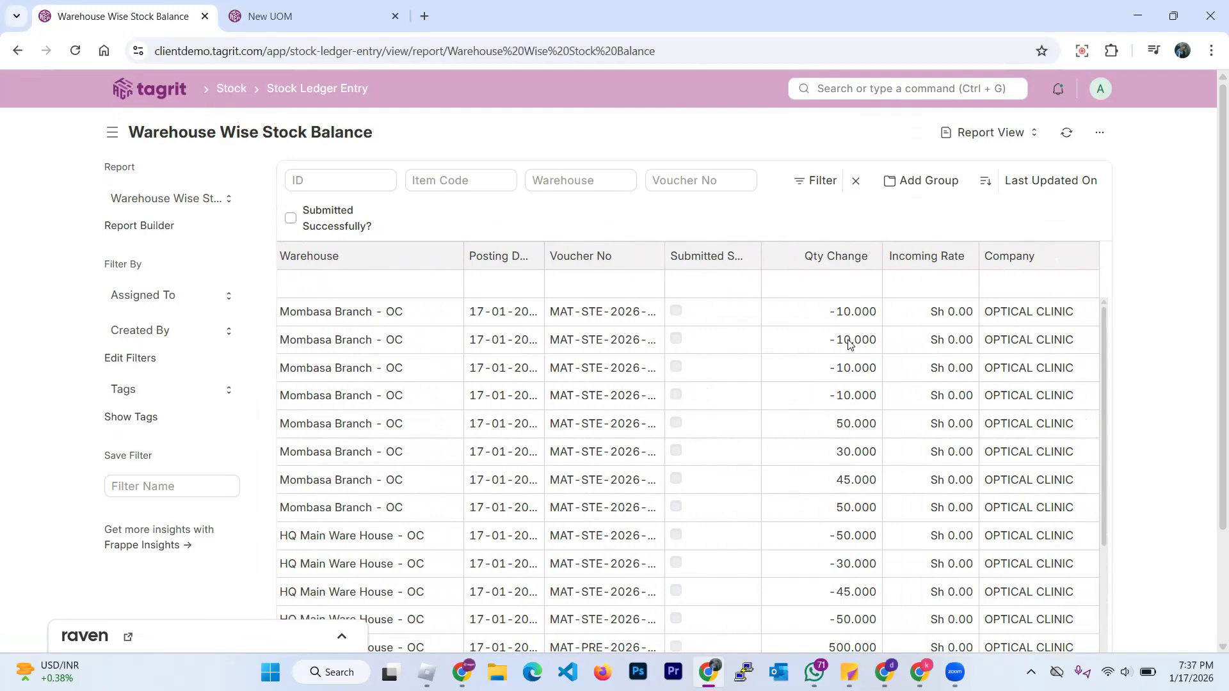
scroll(858, 565, "down", 3)
scroll(1050, 419, "up", 3)
left_click(554, 183)
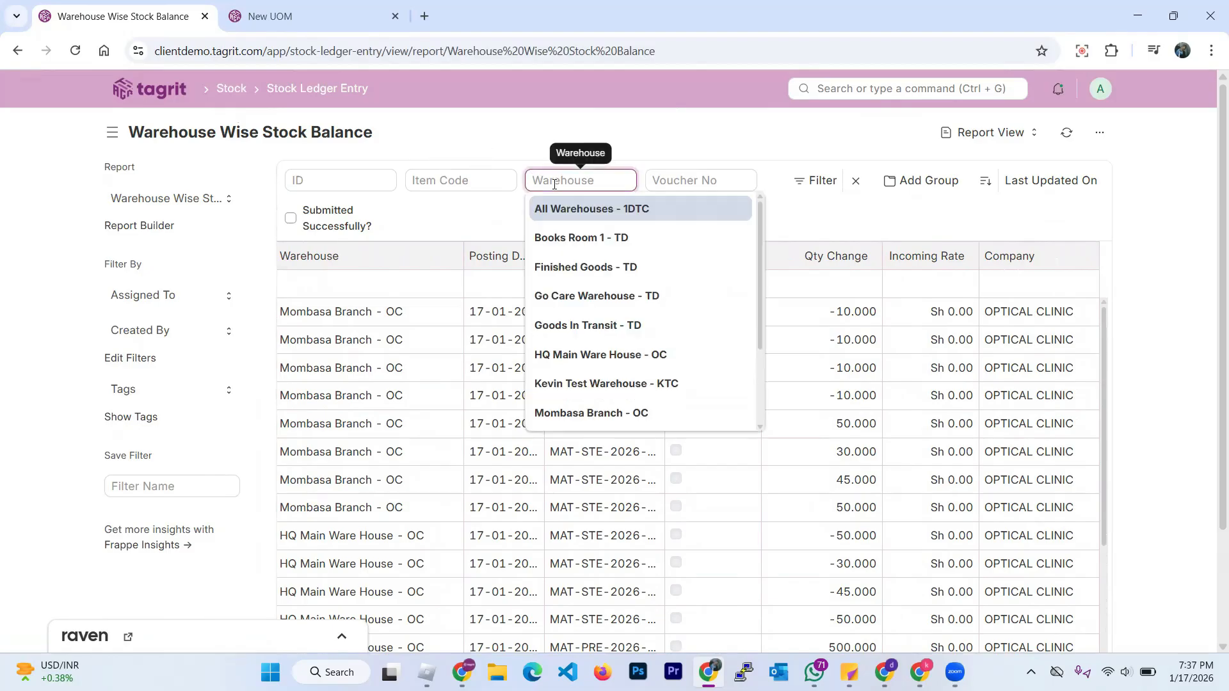
left_click(492, 229)
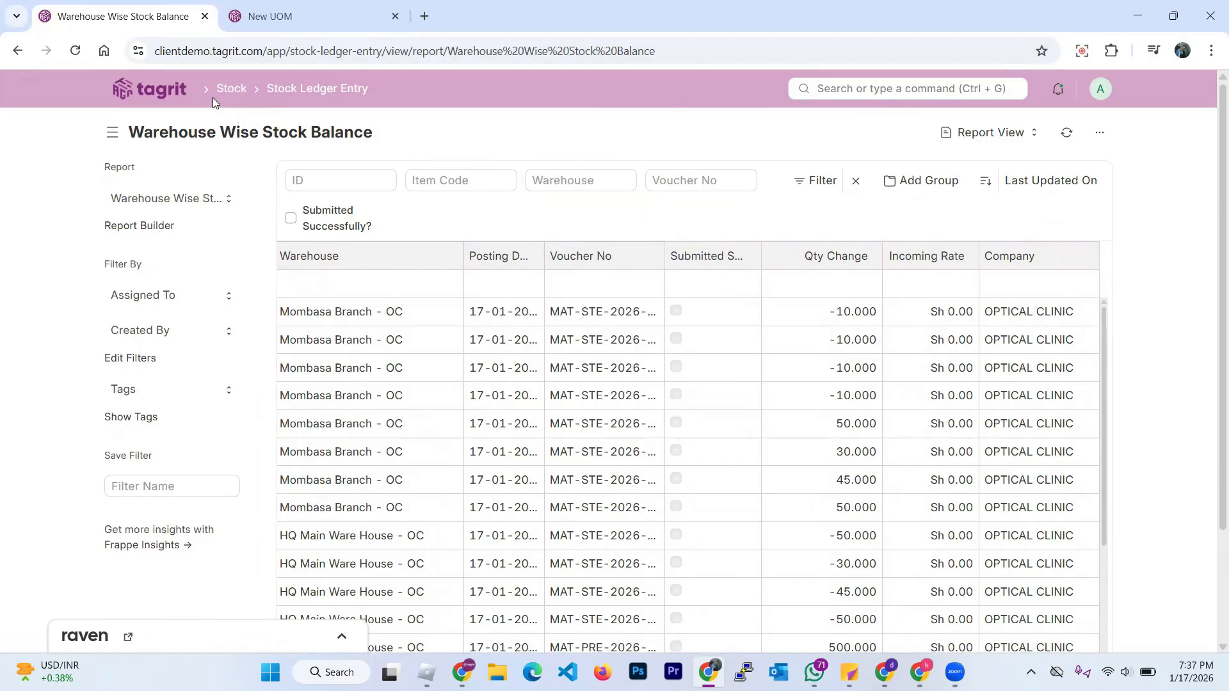
Return to the Stock workspace and open the Stock Projected Qty report for OPTICAL CLINIC
left_click(231, 90)
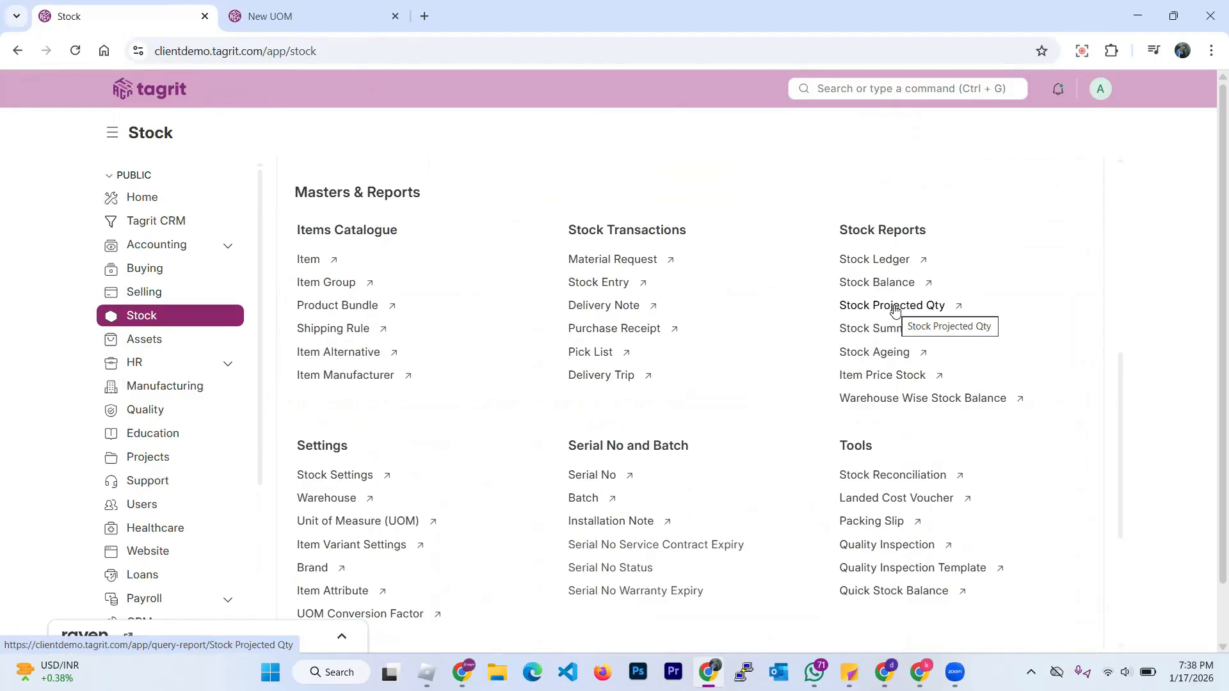
left_click(894, 310)
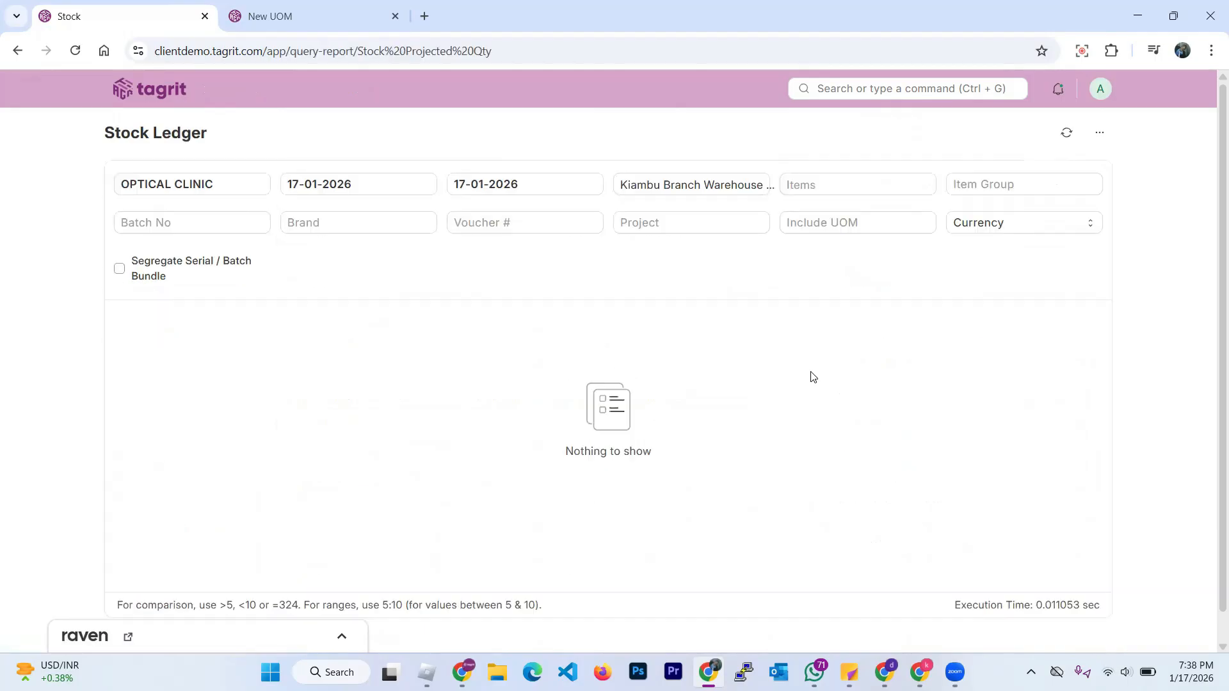
left_click(749, 185)
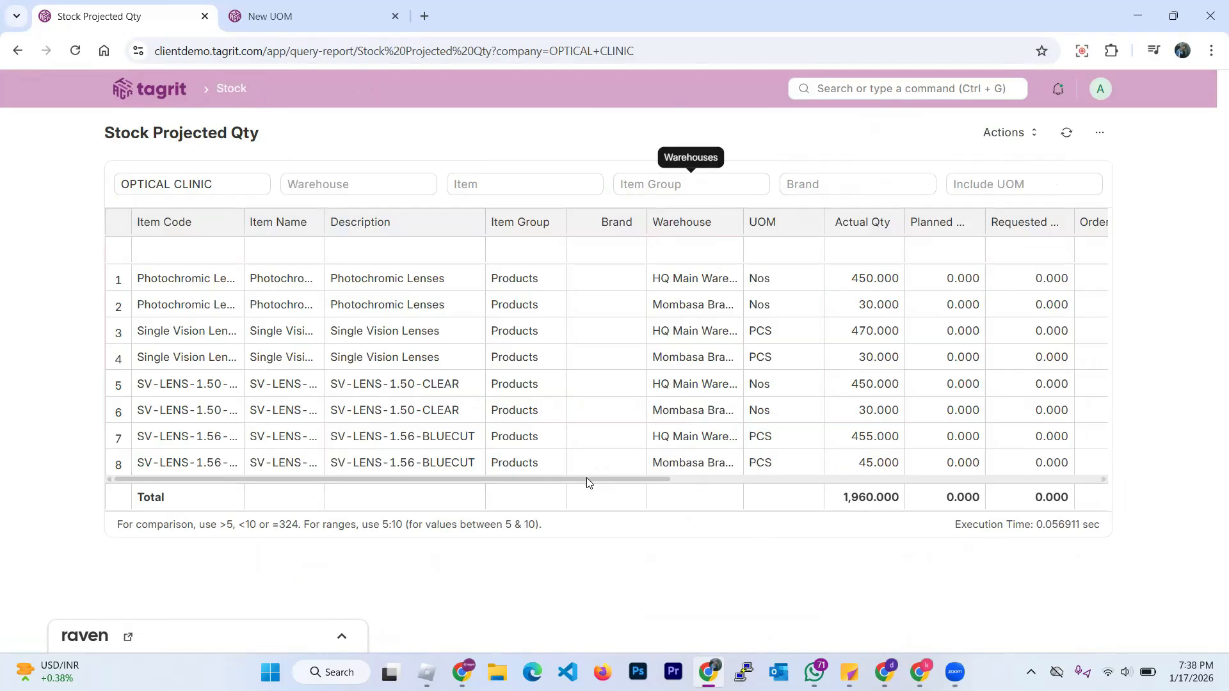
Review the quantity columns of the Stock Projected Qty report, widening the Projected Qty column to show its full heading
left_click_drag(574, 483, 635, 488)
left_click_drag(685, 486, 983, 528)
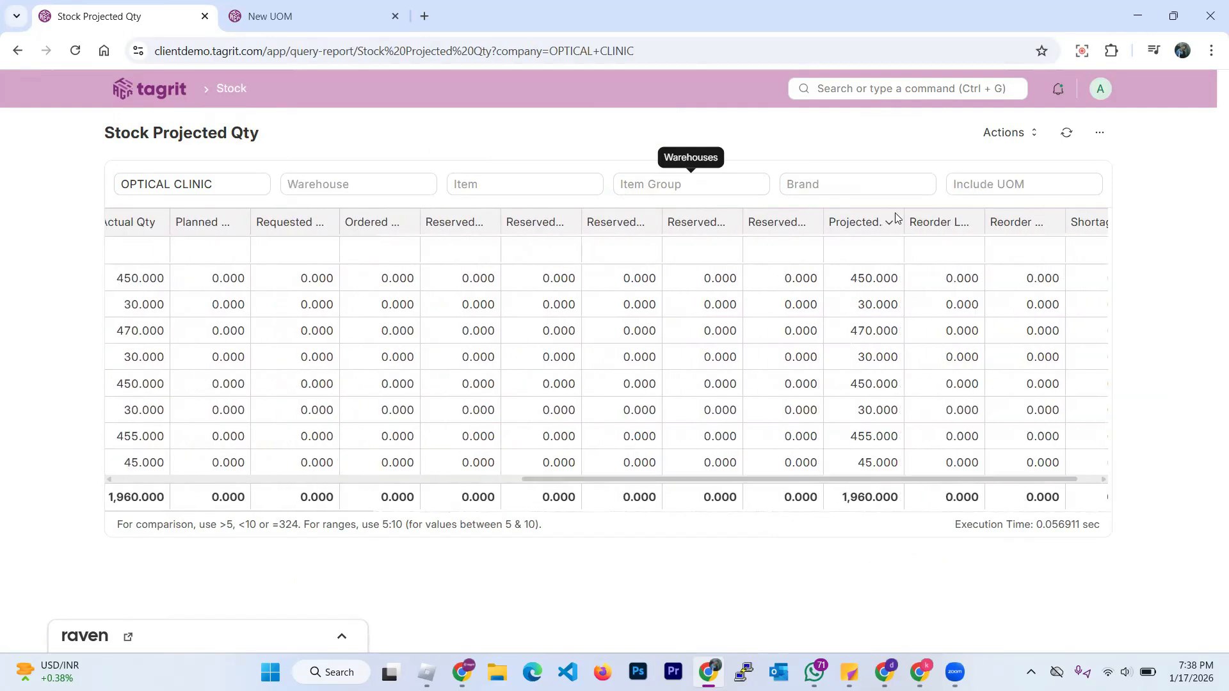
left_click_drag(903, 217, 922, 217)
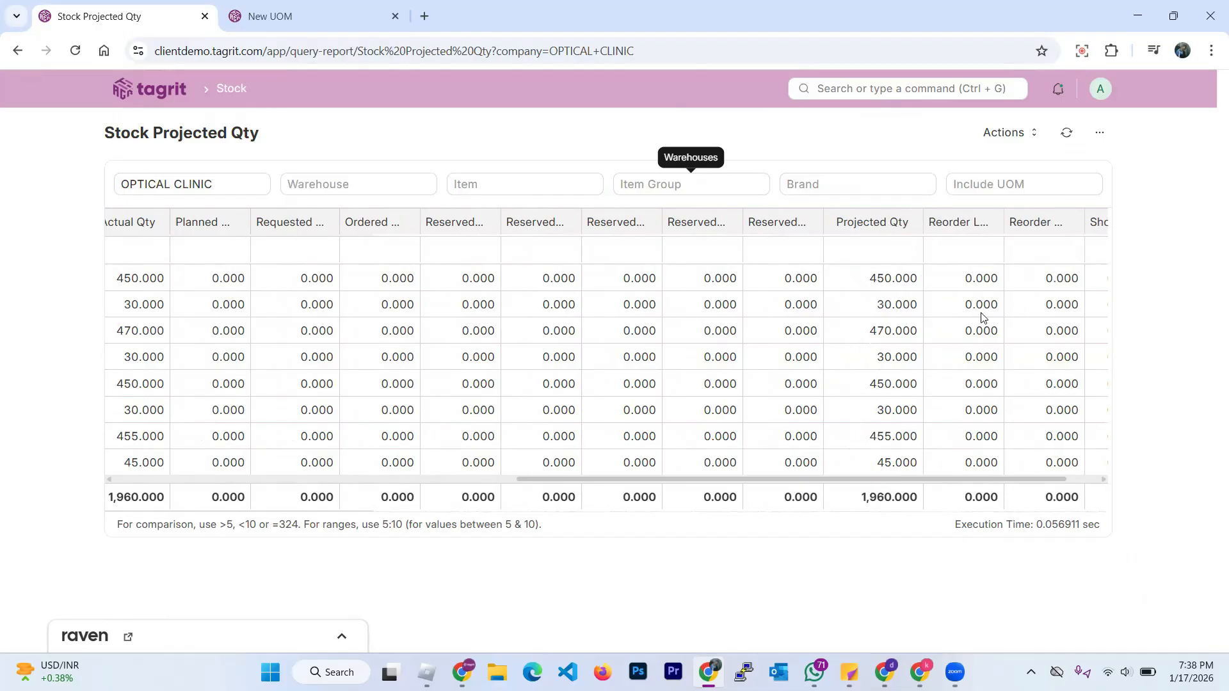
left_click_drag(833, 479, 426, 475)
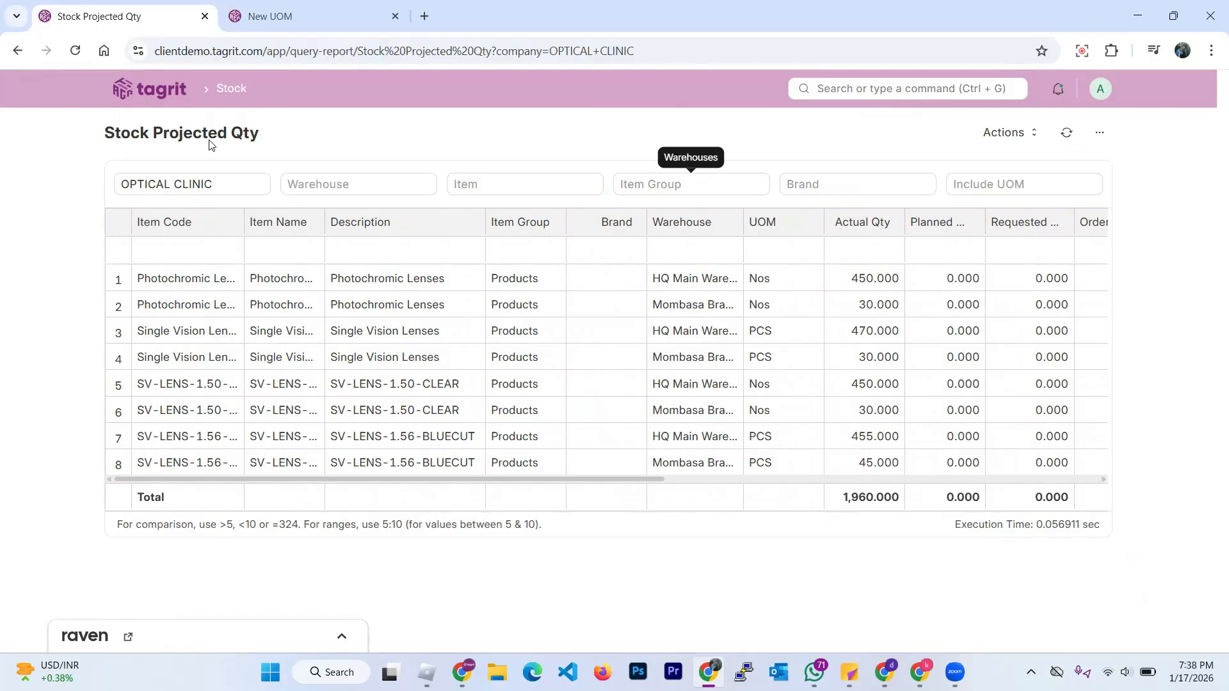
Return to the Stock workspace and look through its Tools, Key Reports and Other Reports sections, including Quick Stock Balance and Stock Analytics
left_click(217, 93)
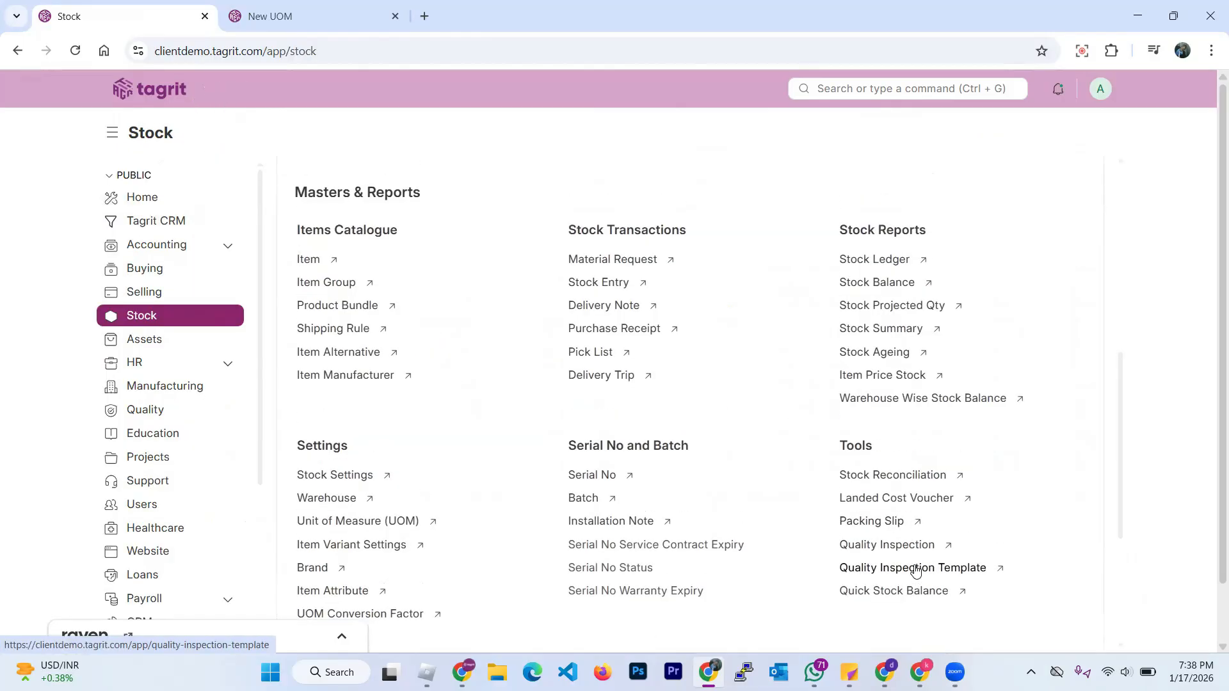
scroll(921, 556, "down", 1)
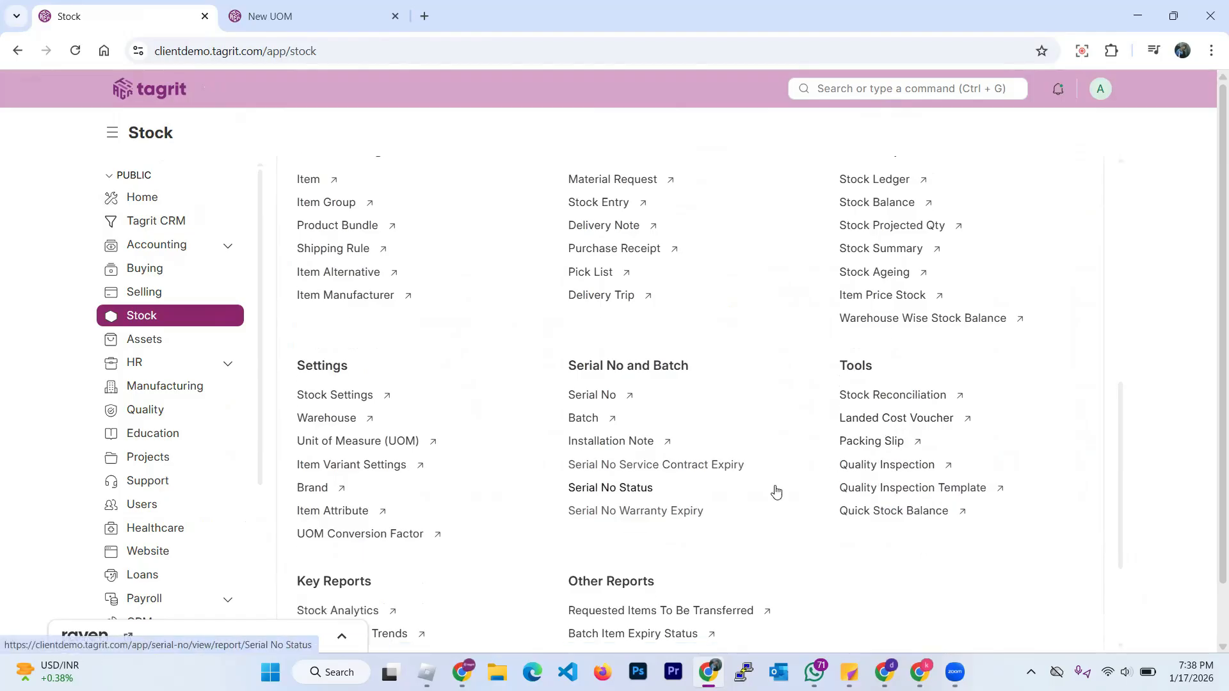
scroll(776, 491, "down", 2)
scroll(812, 422, "up", 1)
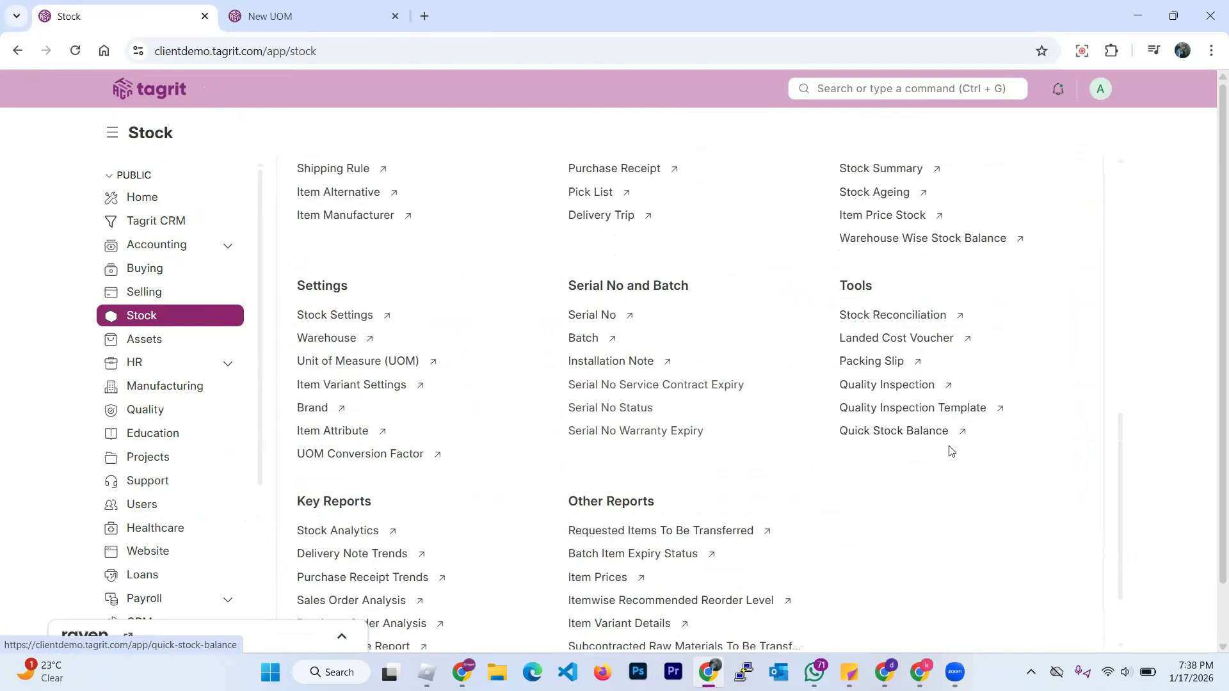
scroll(882, 470, "up", 1)
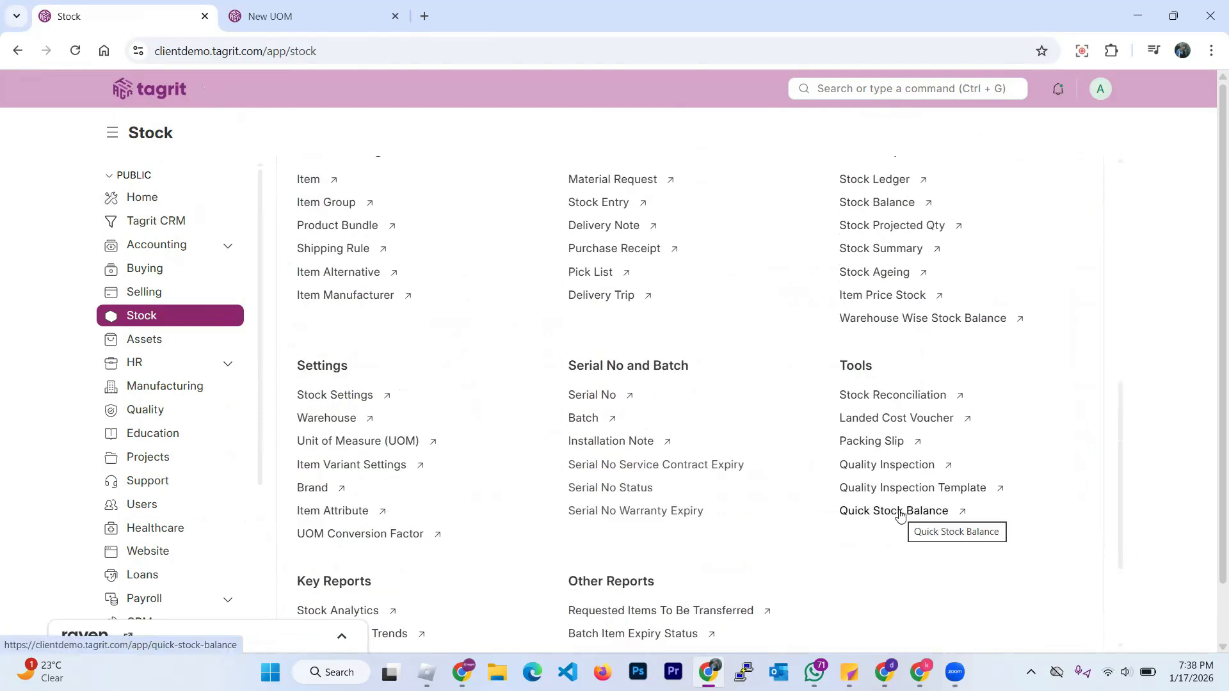
scroll(833, 509, "down", 4)
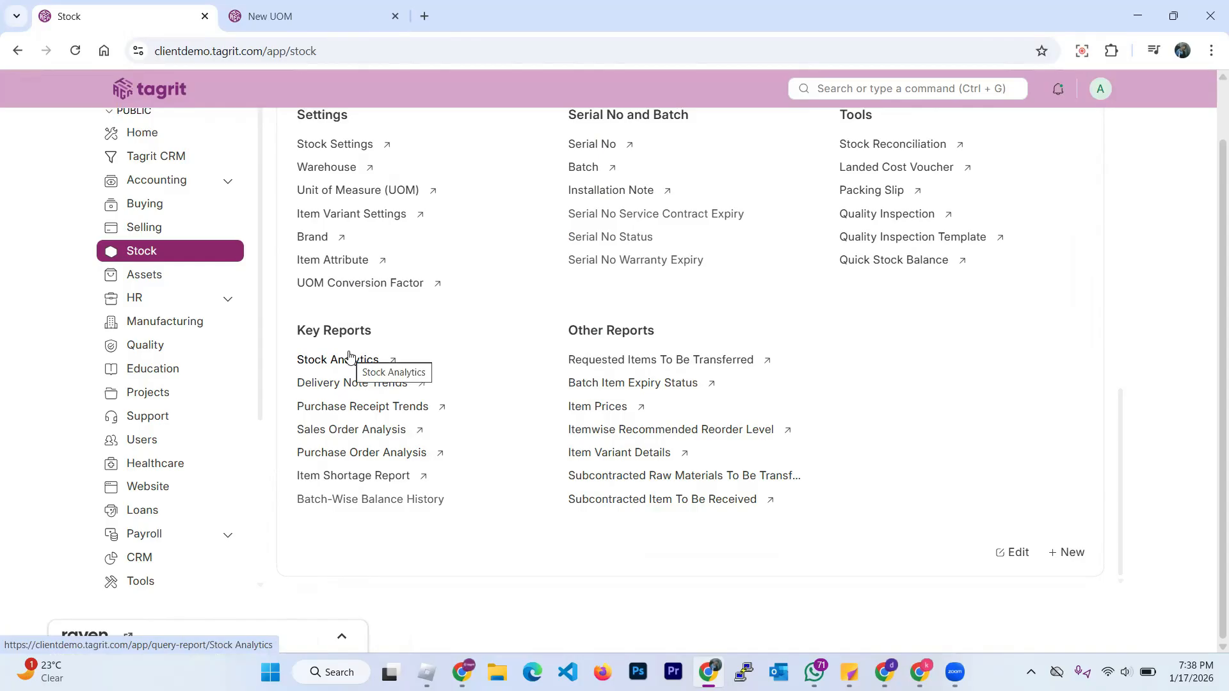
scroll(733, 378, "up", 6)
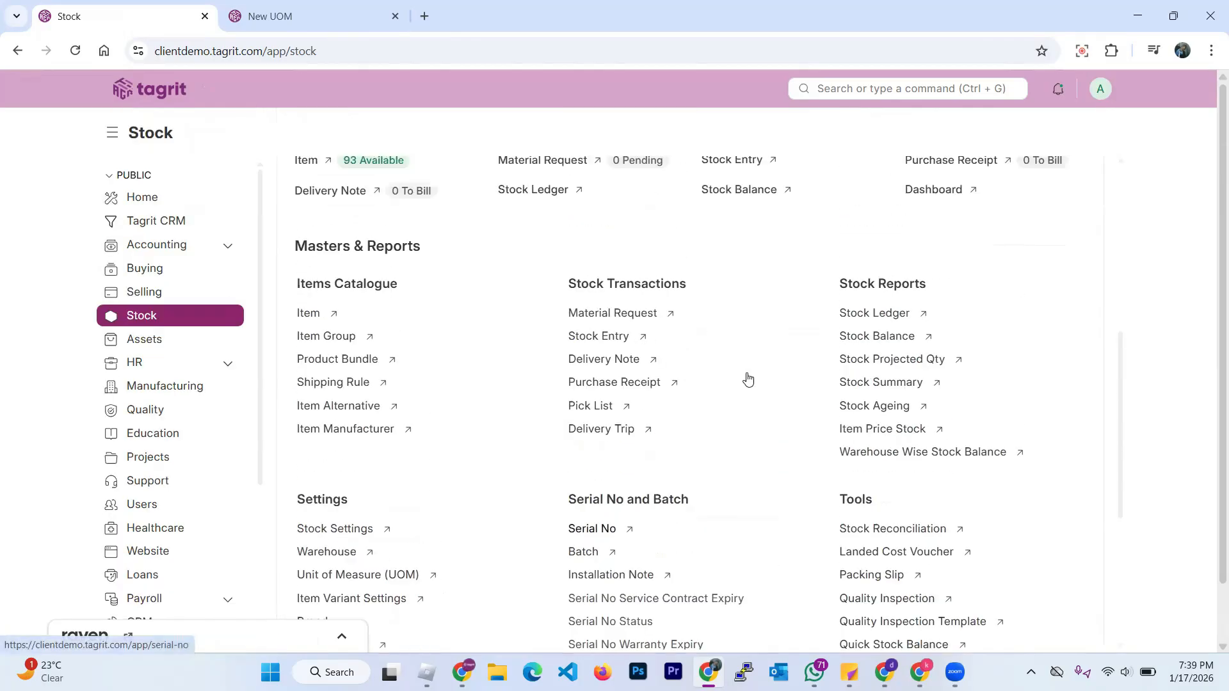
Generate a new Stock Balance report for OPTICAL CLINIC covering 17-12-2025 to 17-01-2026, and reload the page
left_click(884, 337)
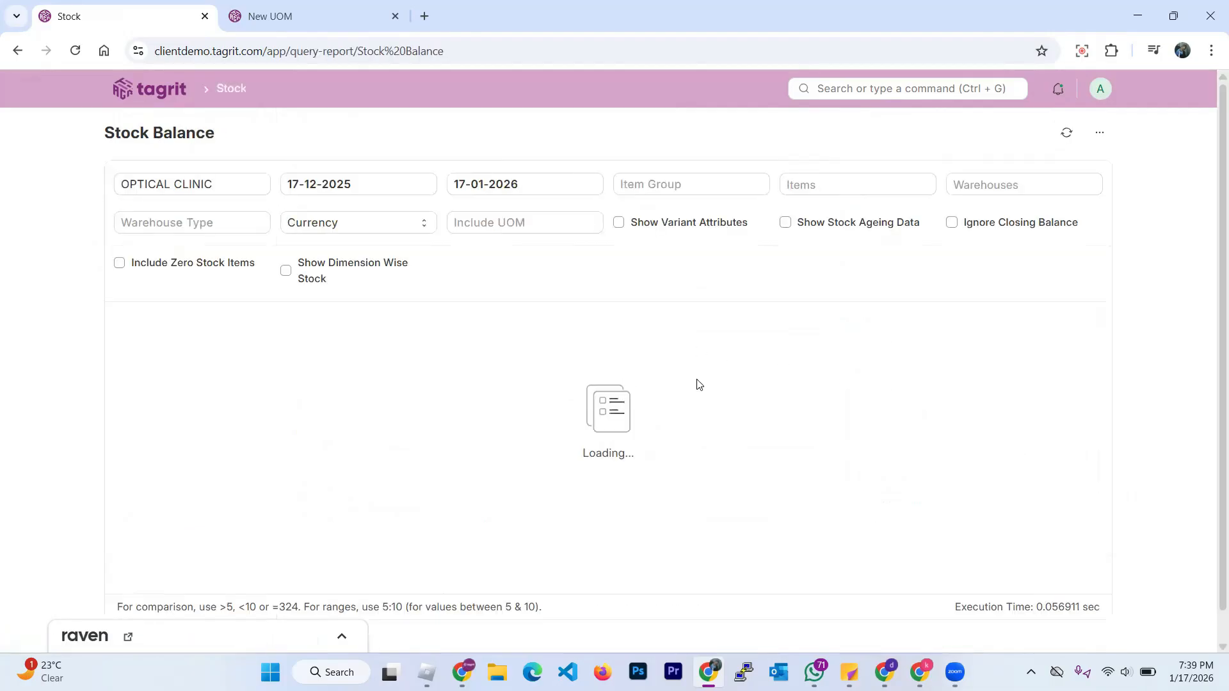
left_click(1011, 145)
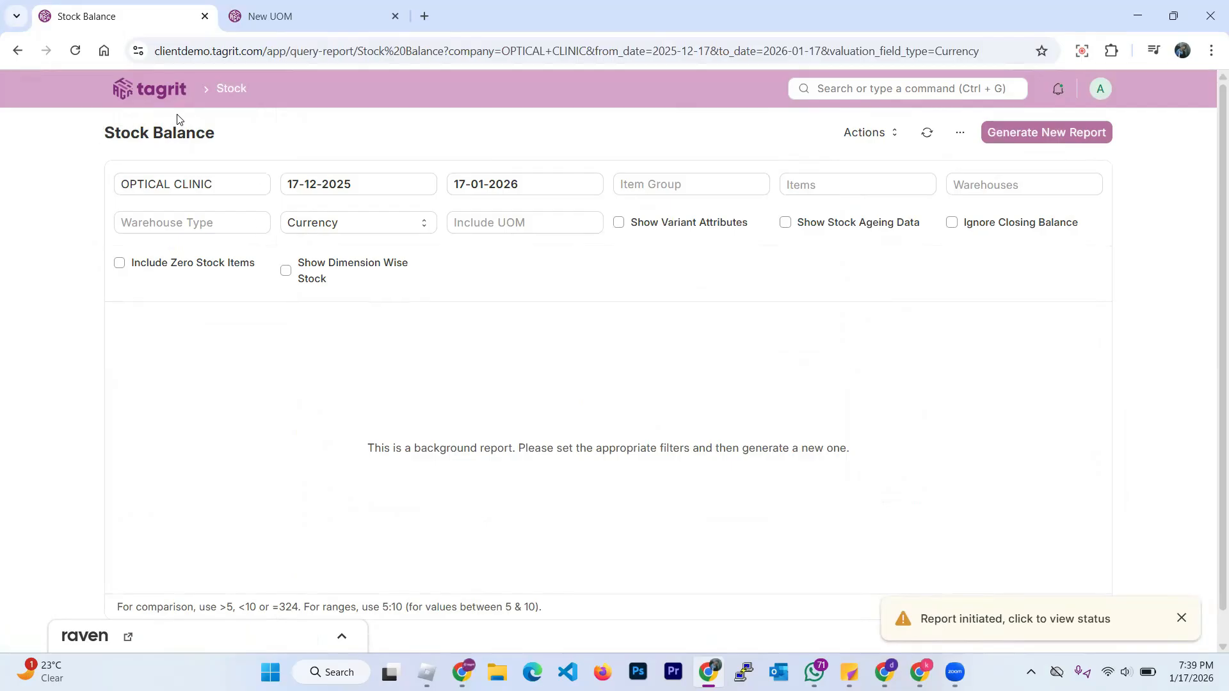
left_click(75, 50)
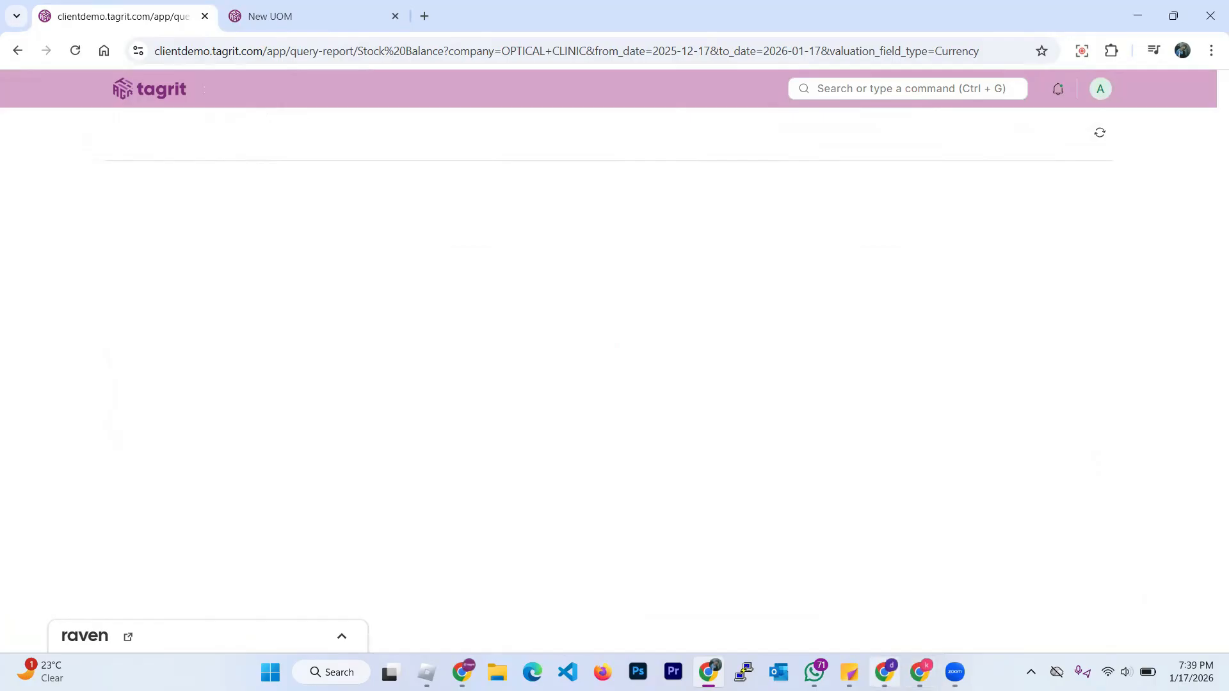
Switch to the Chrome window signed in with the other user account and view the Stock workspace's warehouse-wise stock value chart
left_click(885, 672)
left_click(228, 92)
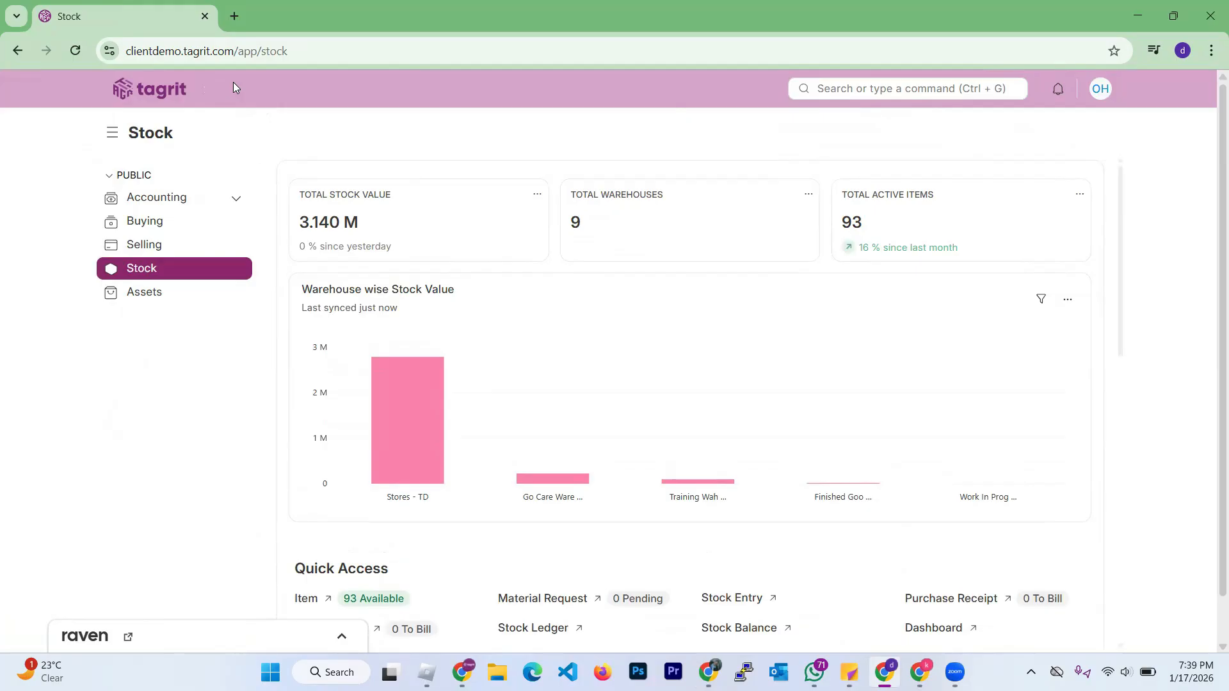
scroll(450, 311, "down", 1)
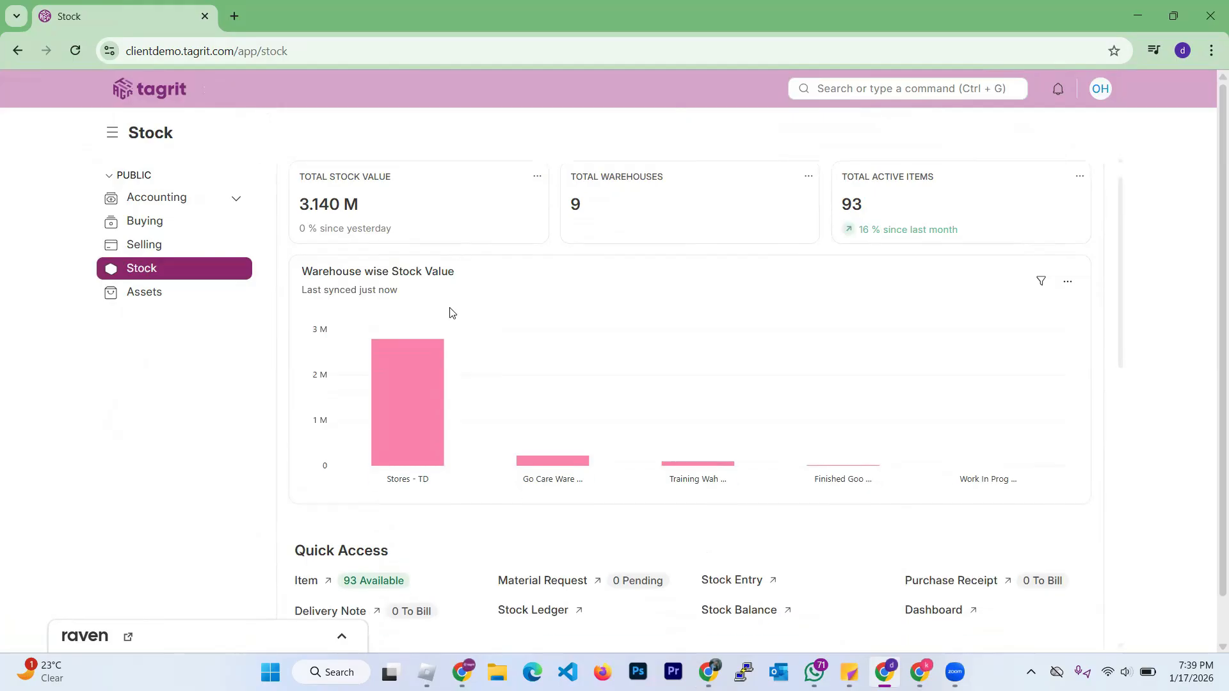
scroll(450, 311, "down", 3)
scroll(450, 311, "up", 2)
scroll(450, 312, "down", 1)
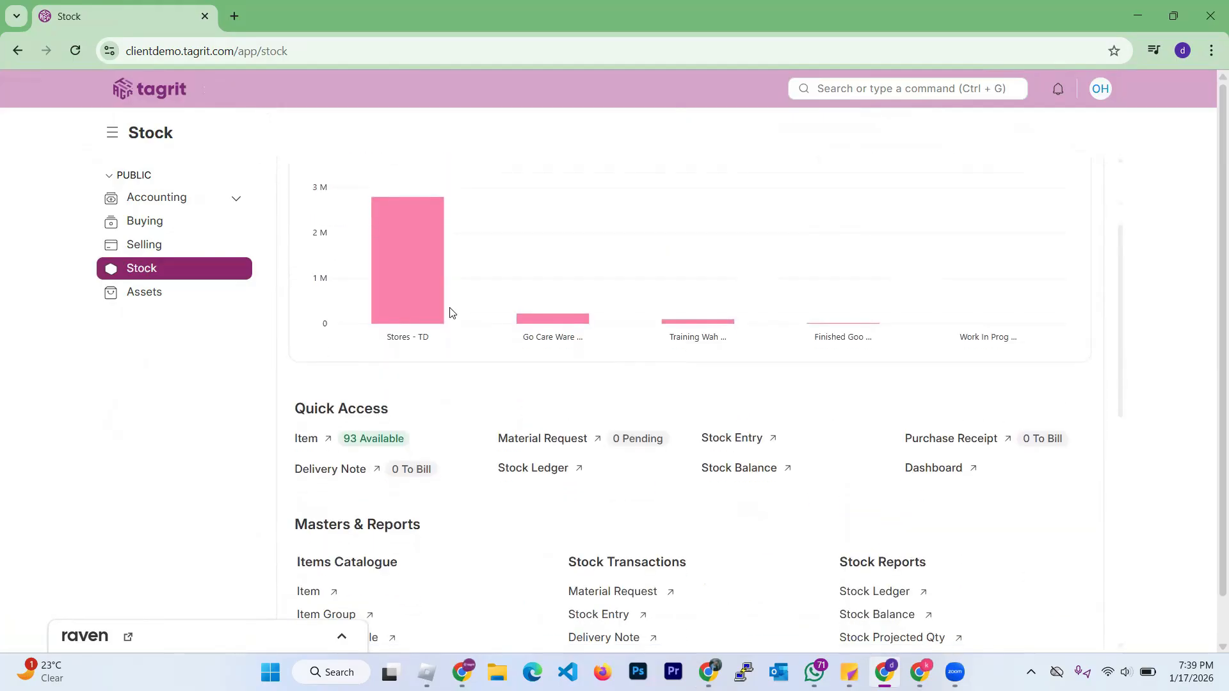
Look through the Quick Access and Masters & Reports sections this account offers, including the stock transactions, stock reports, settings and tools
scroll(450, 312, "down", 4)
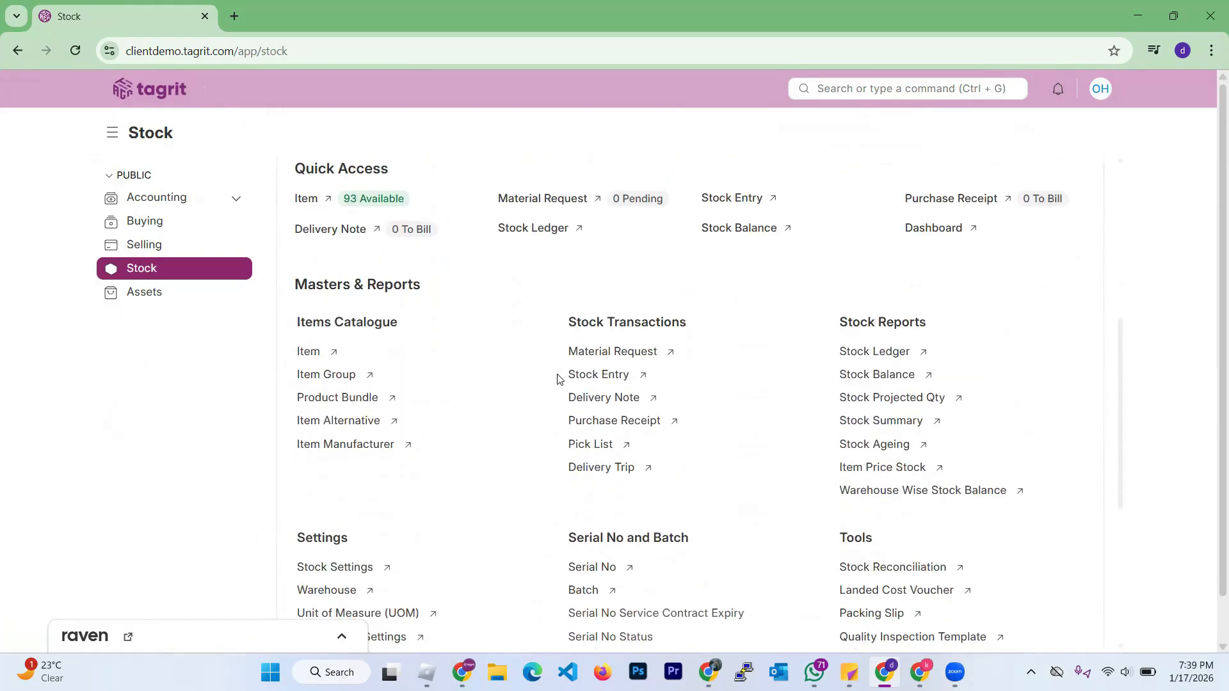
scroll(578, 379, "down", 1)
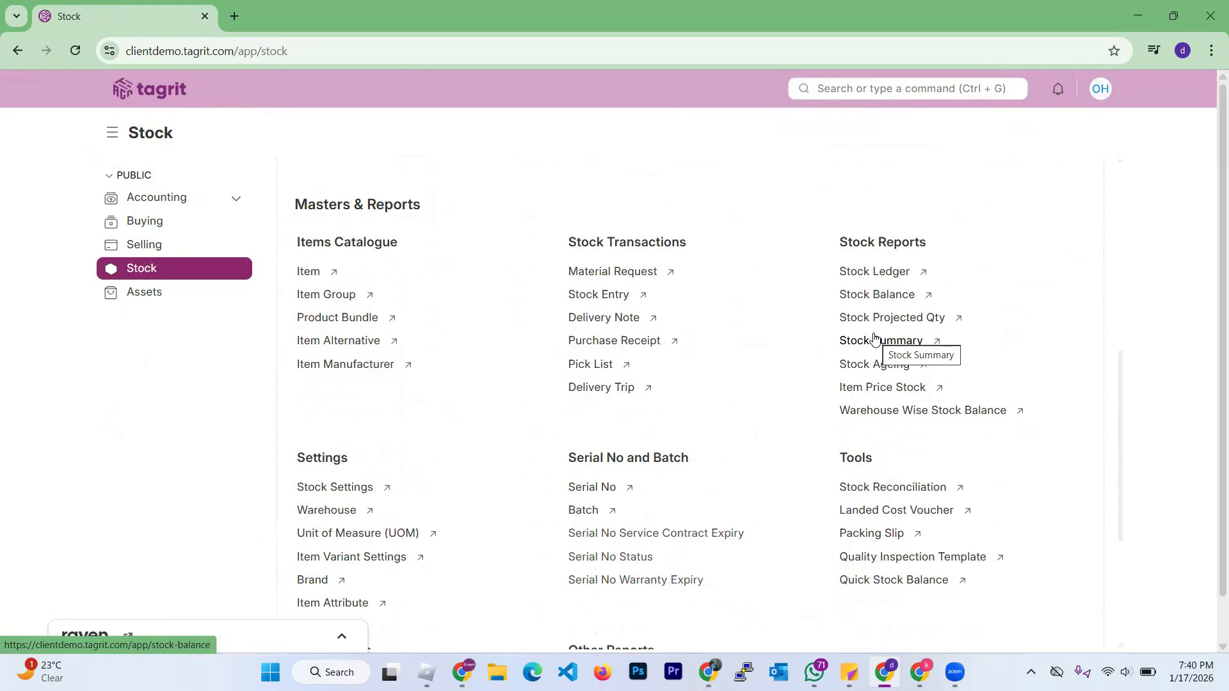
scroll(870, 379, "down", 1)
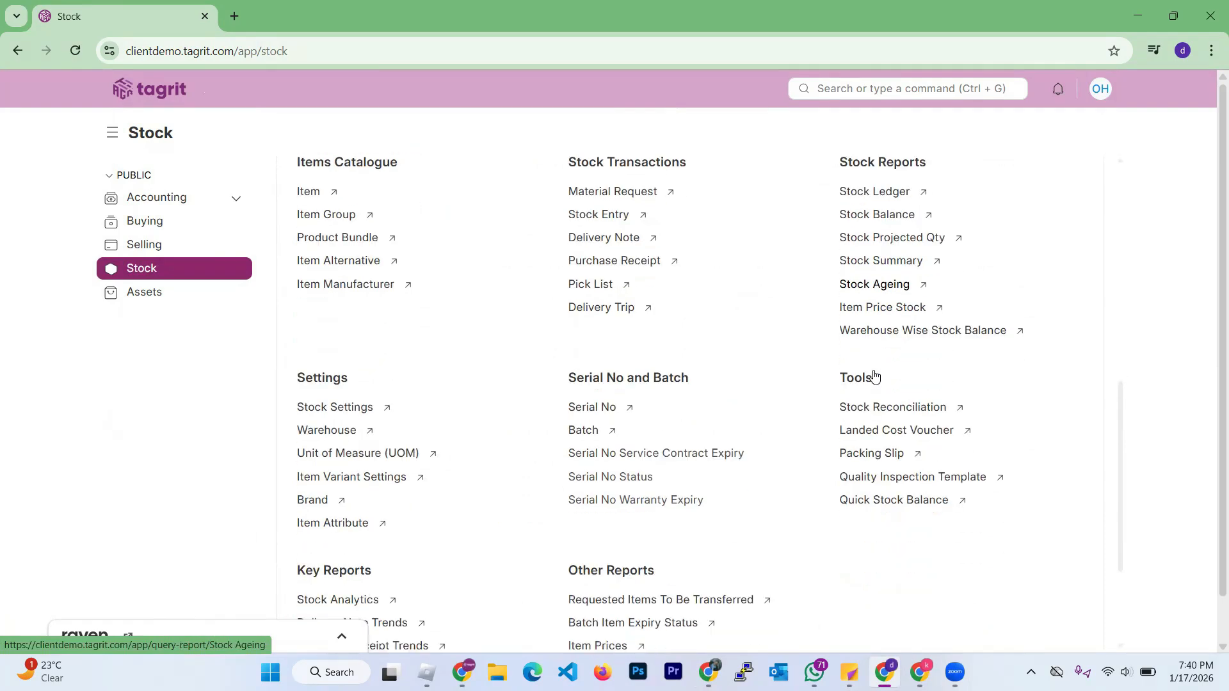
scroll(868, 383, "up", 2)
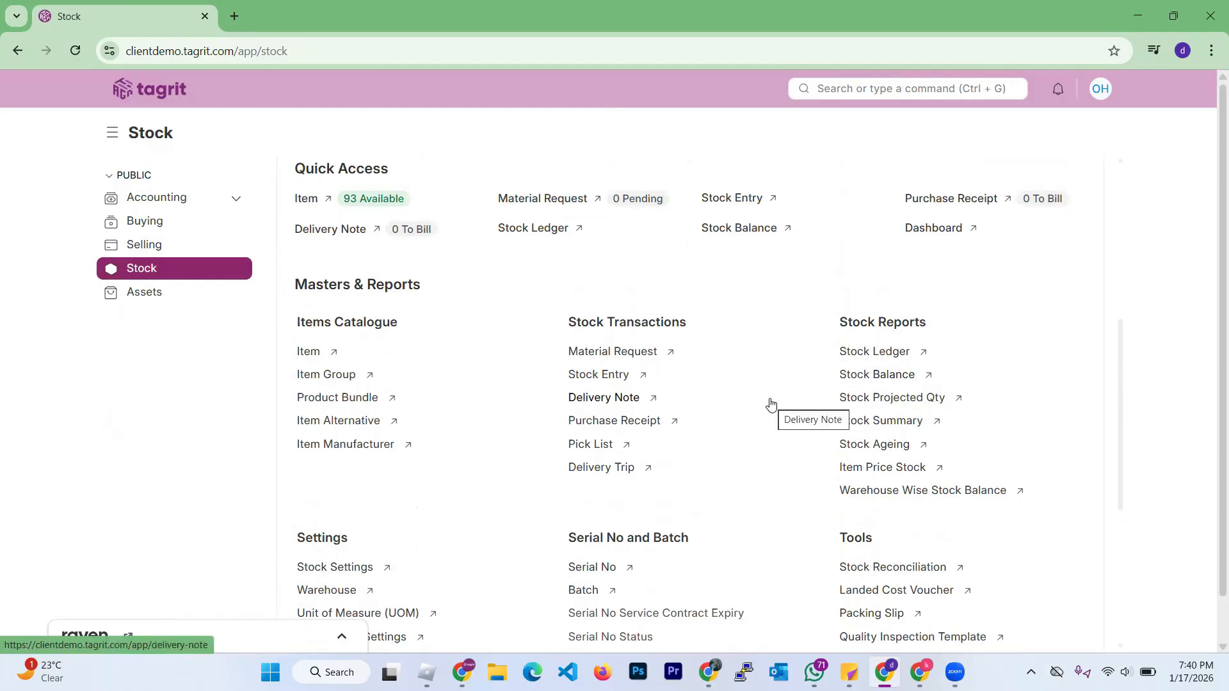
scroll(771, 403, "down", 1)
scroll(771, 402, "up", 1)
scroll(771, 402, "up", 2)
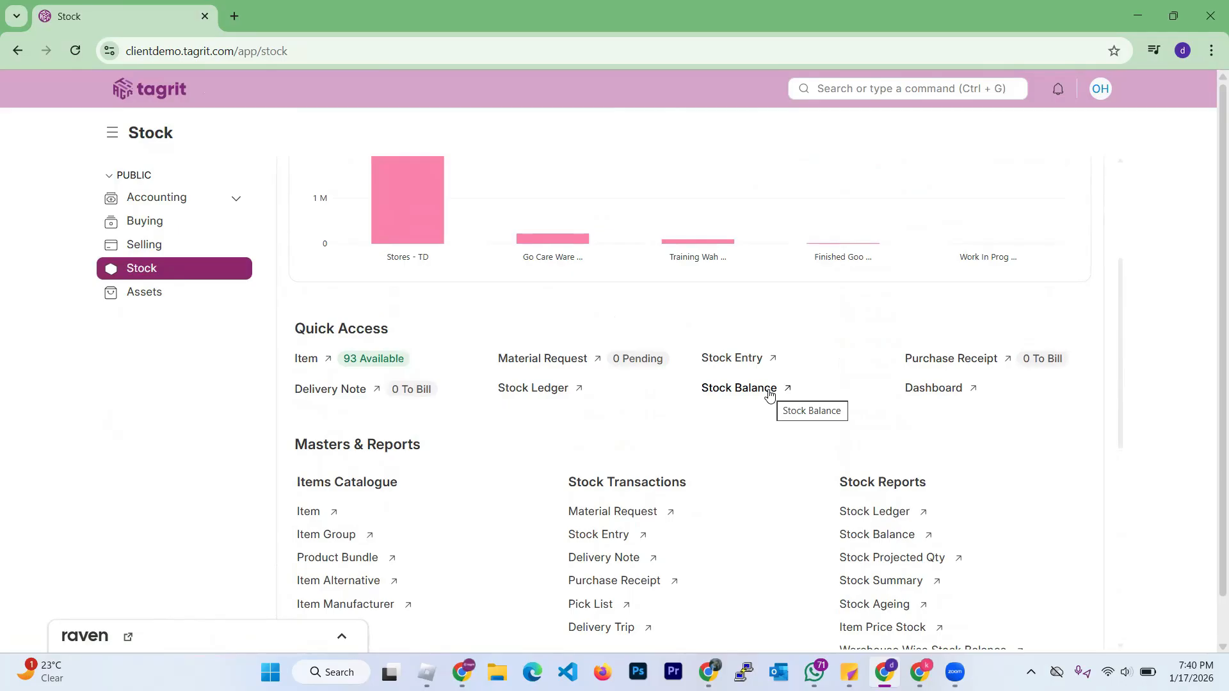
scroll(707, 401, "down", 3)
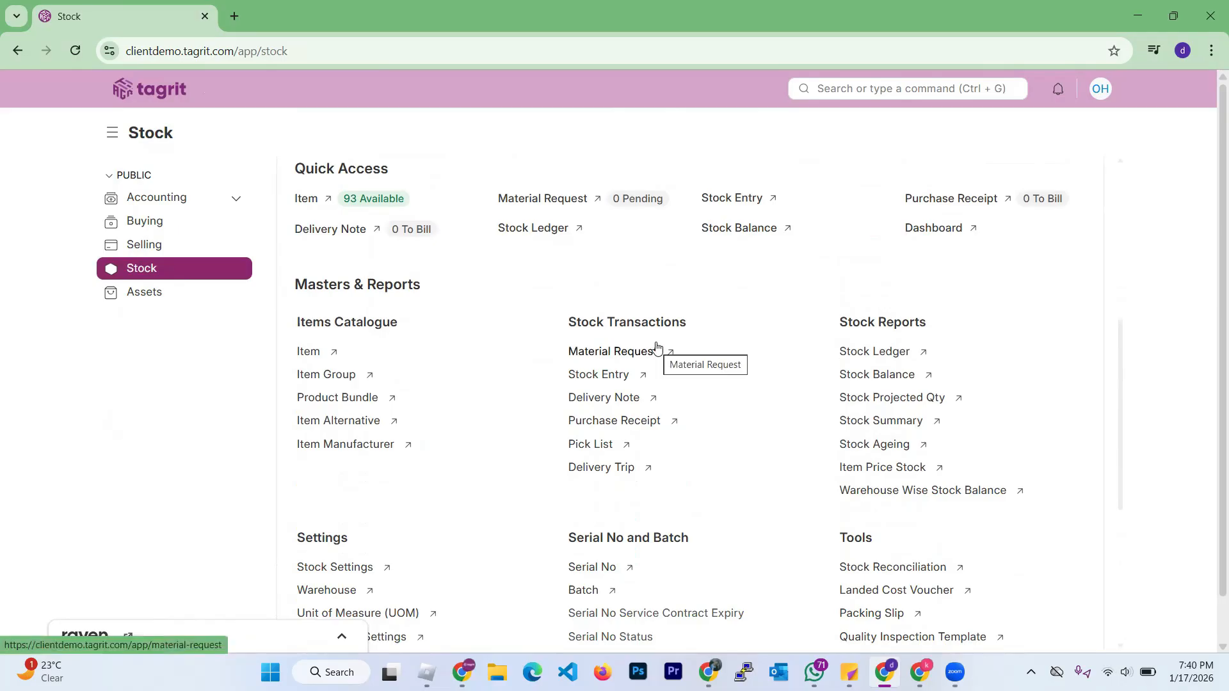
scroll(655, 347, "down", 3)
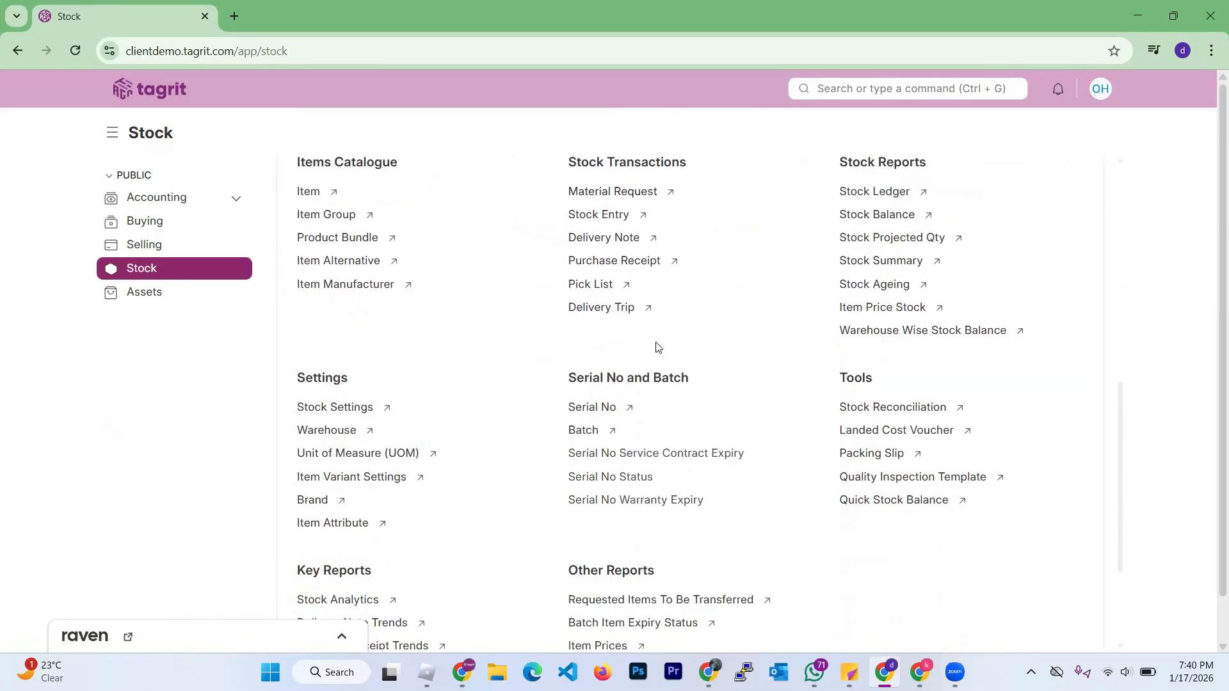